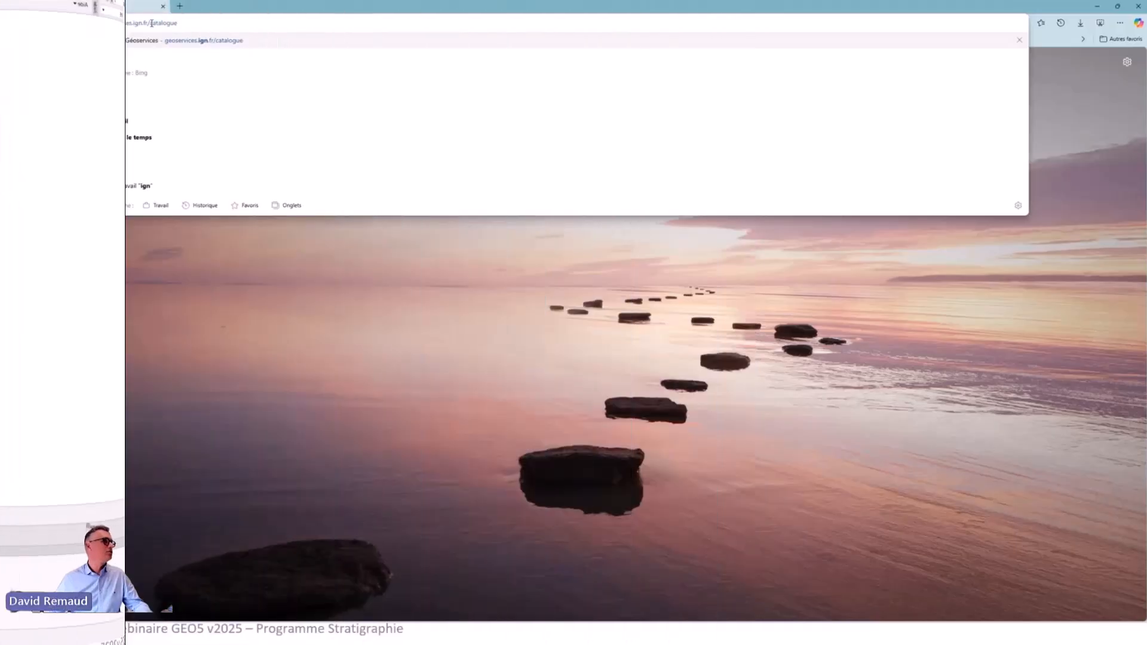
# Open the IGN Géoservices catalogue and go to the LiDAR HD product page.
pyautogui.click(141, 41)
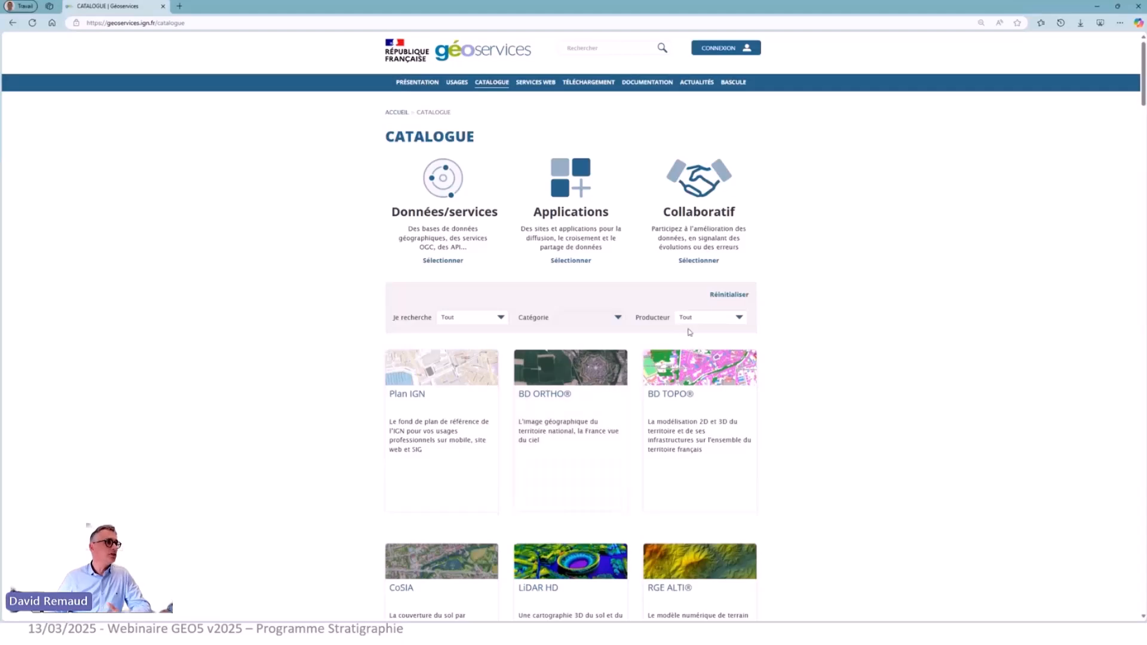
pyautogui.scroll(-5, 769, 278)
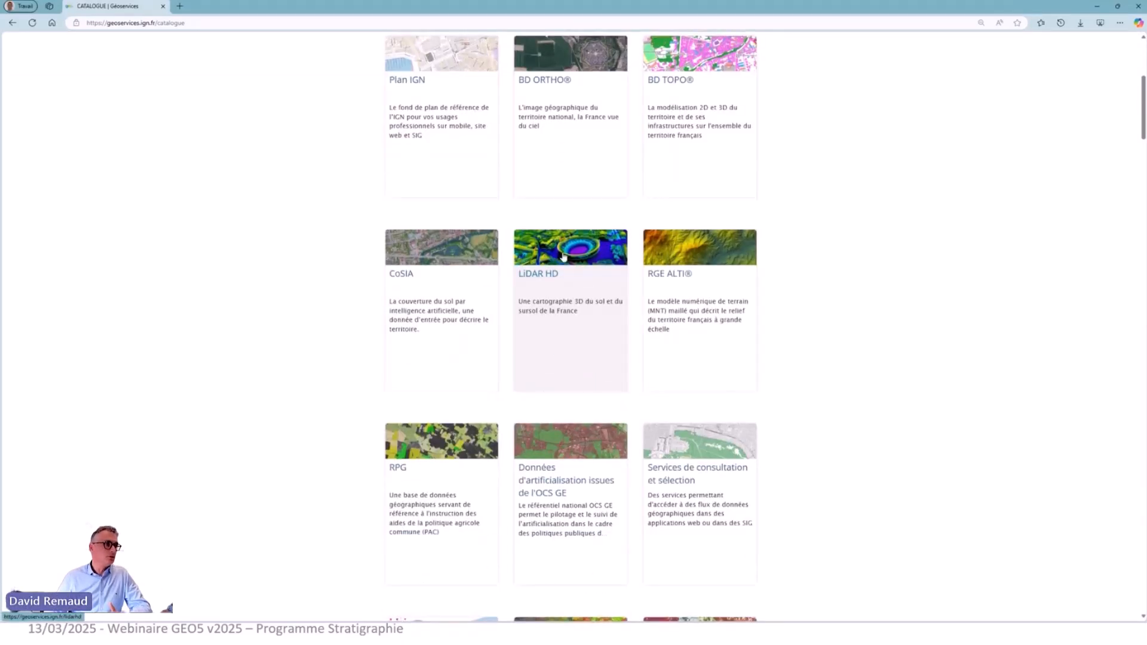
pyautogui.click(550, 276)
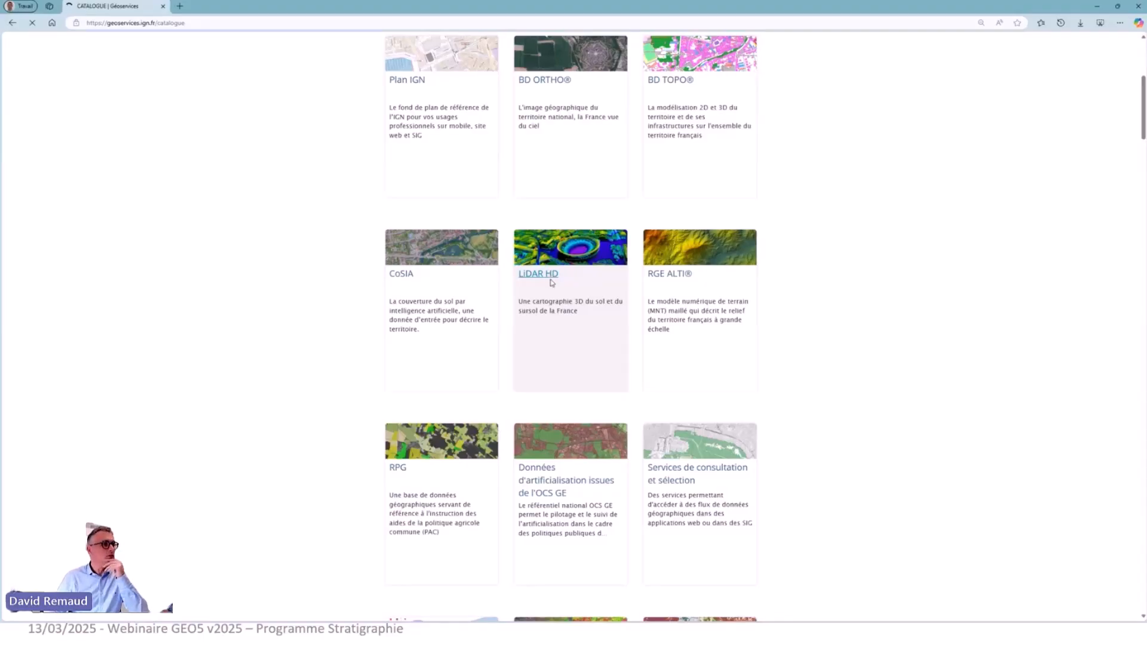
# Select one classified point-cloud tile on the LiDAR HD download map, along the Loire just southwest of Vouvray.
pyautogui.scroll(-2, 589, 326)
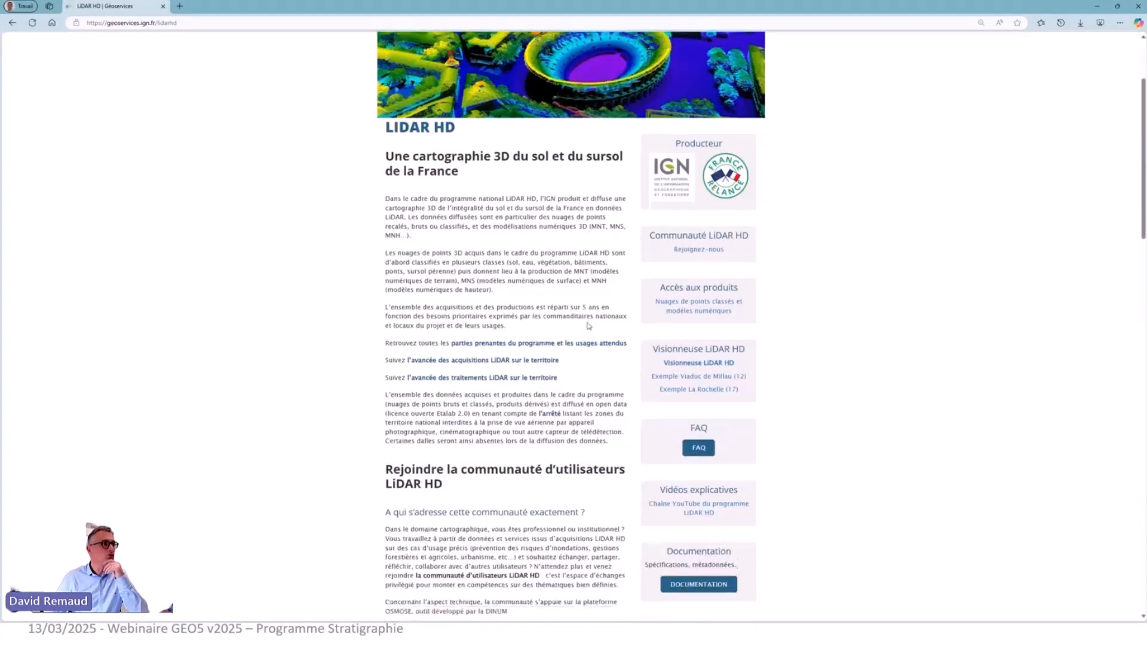
pyautogui.scroll(-8, 589, 327)
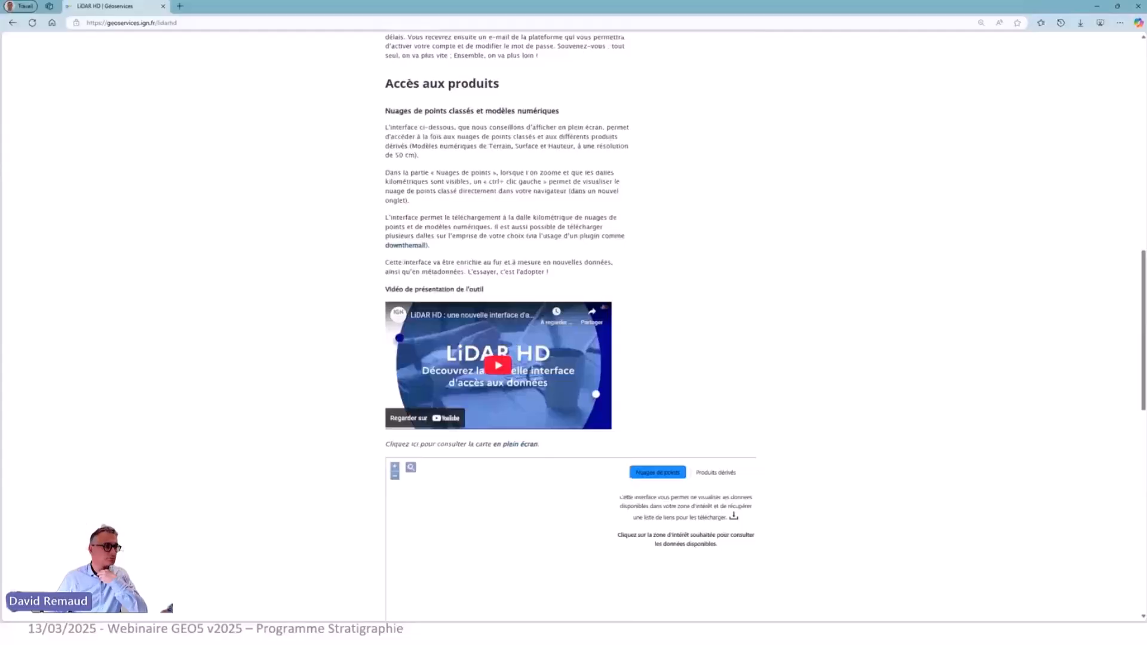
pyautogui.scroll(-3, 566, 282)
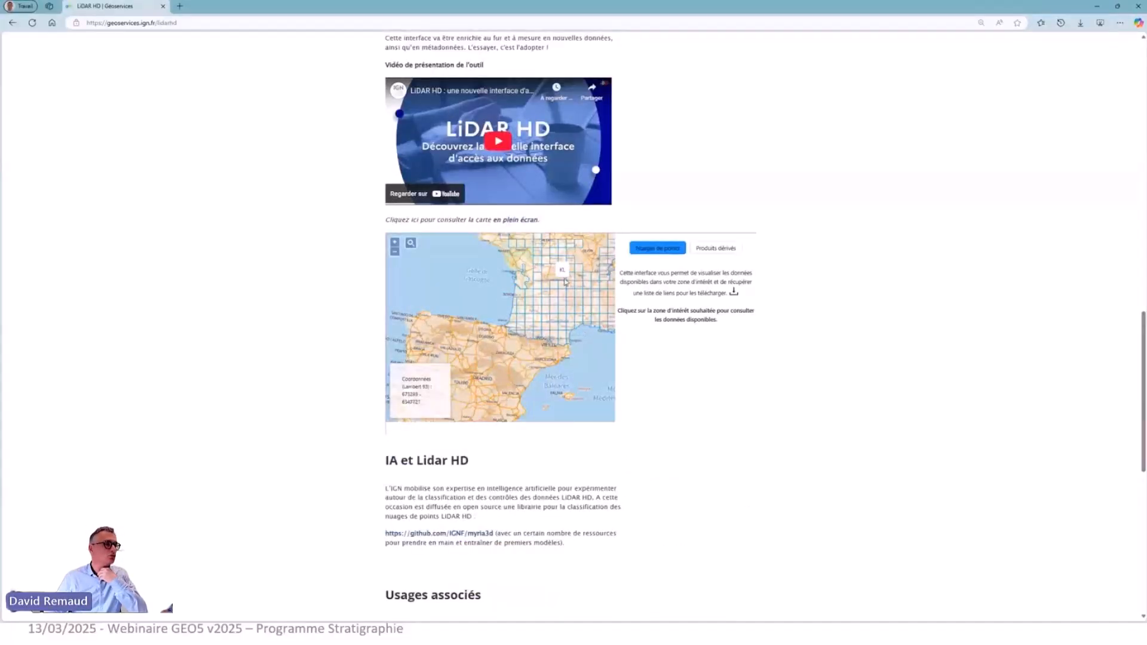
pyautogui.scroll(4, 565, 282)
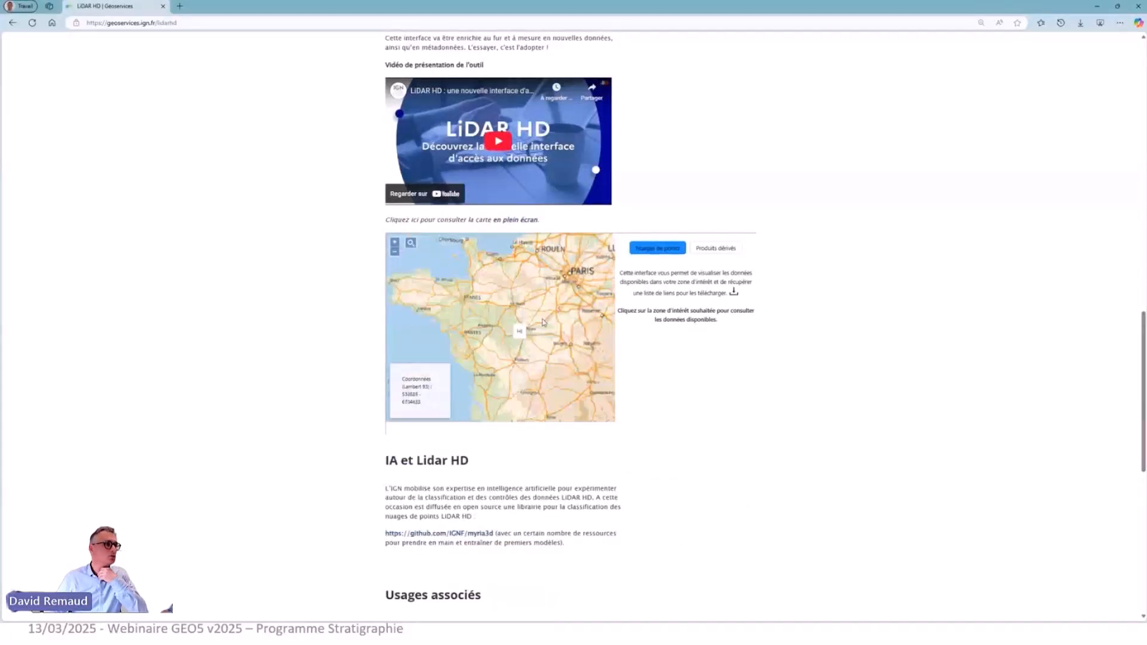
pyautogui.scroll(3, 540, 351)
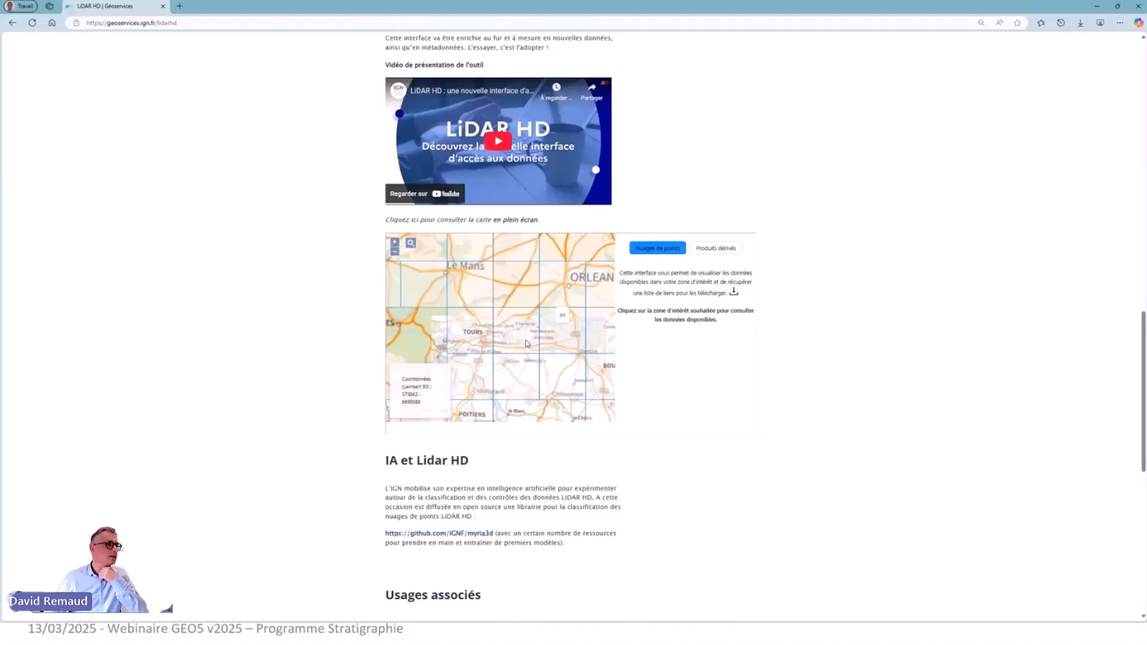
pyautogui.scroll(2, 514, 322)
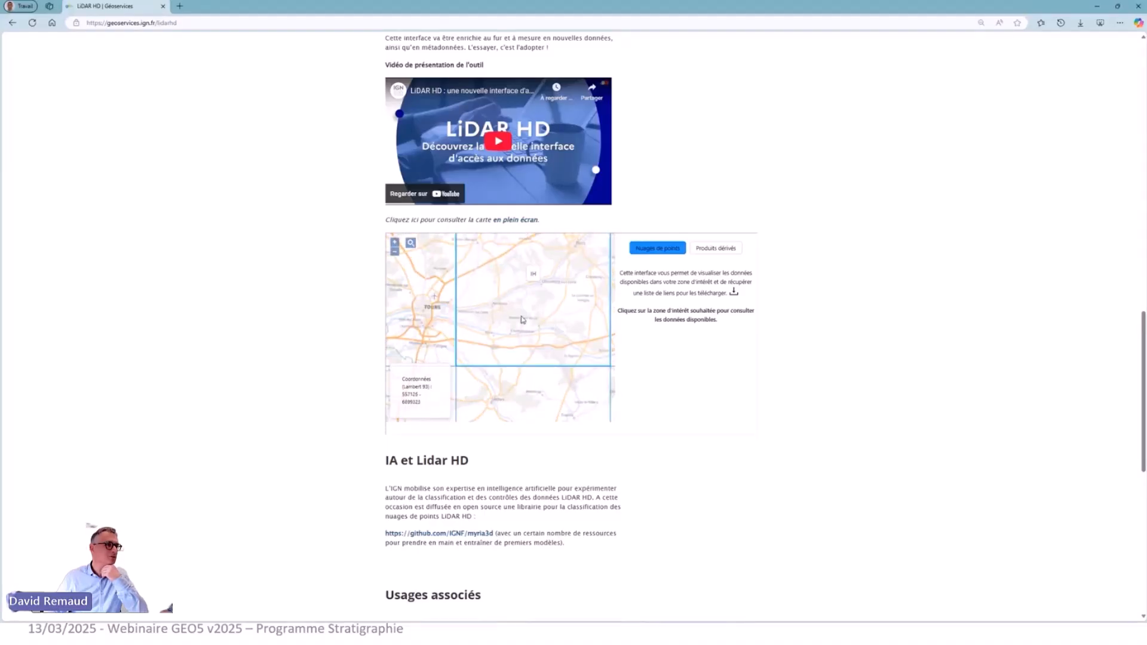
pyautogui.click(522, 320)
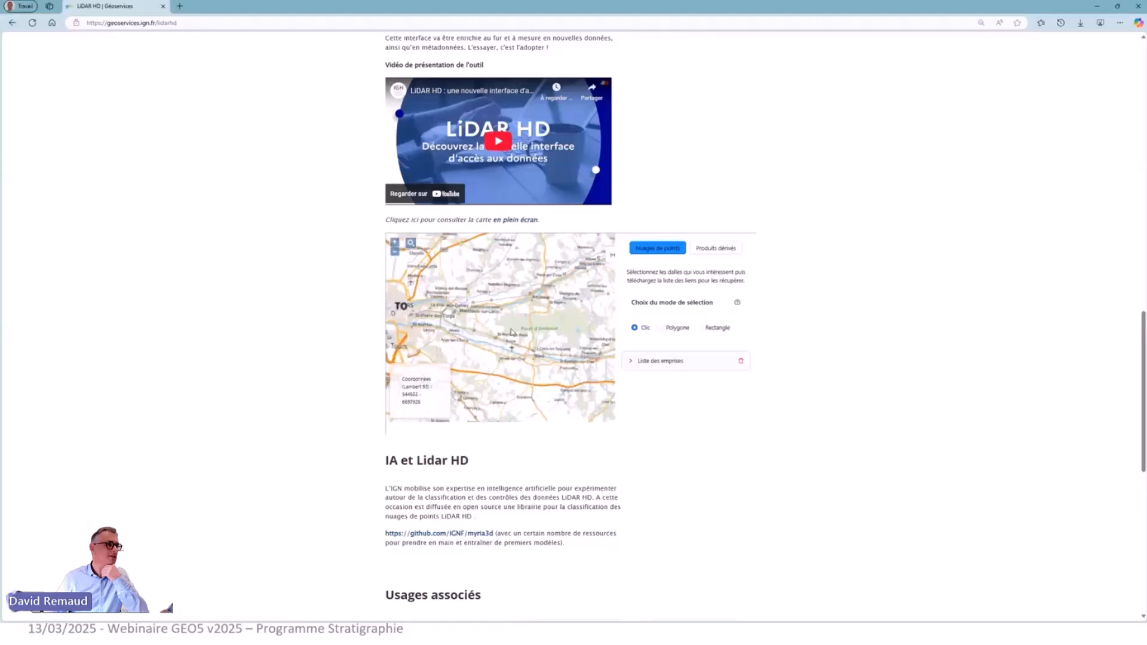
pyautogui.scroll(2, 438, 298)
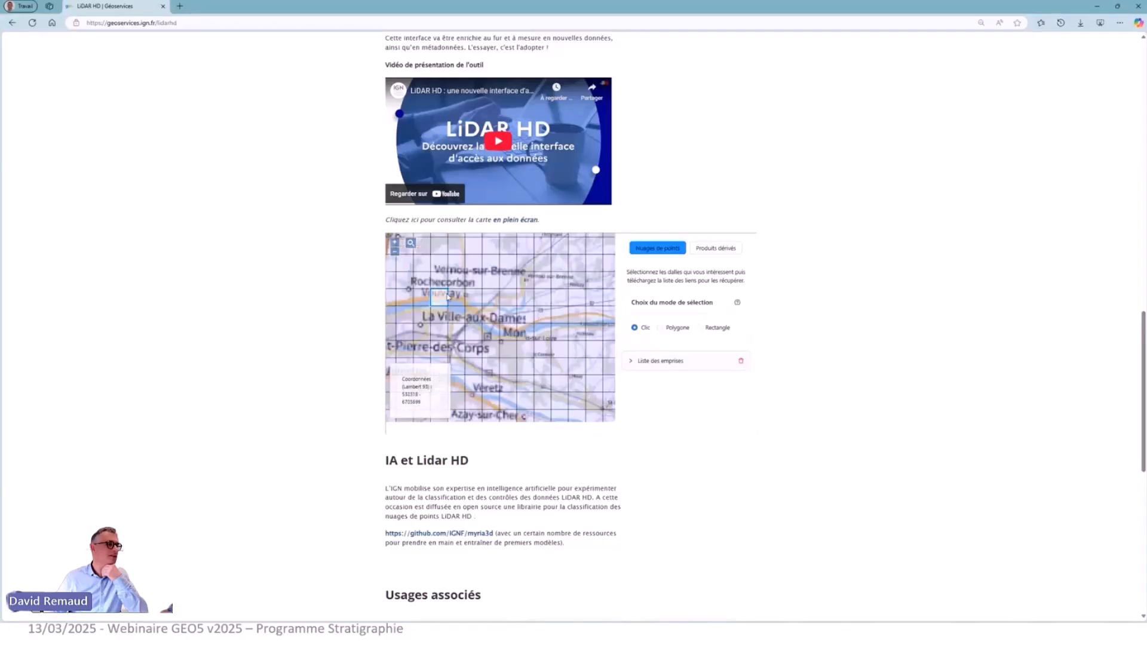
pyautogui.moveTo(439, 294); pyautogui.dragTo(506, 308)
pyautogui.scroll(4, 508, 310)
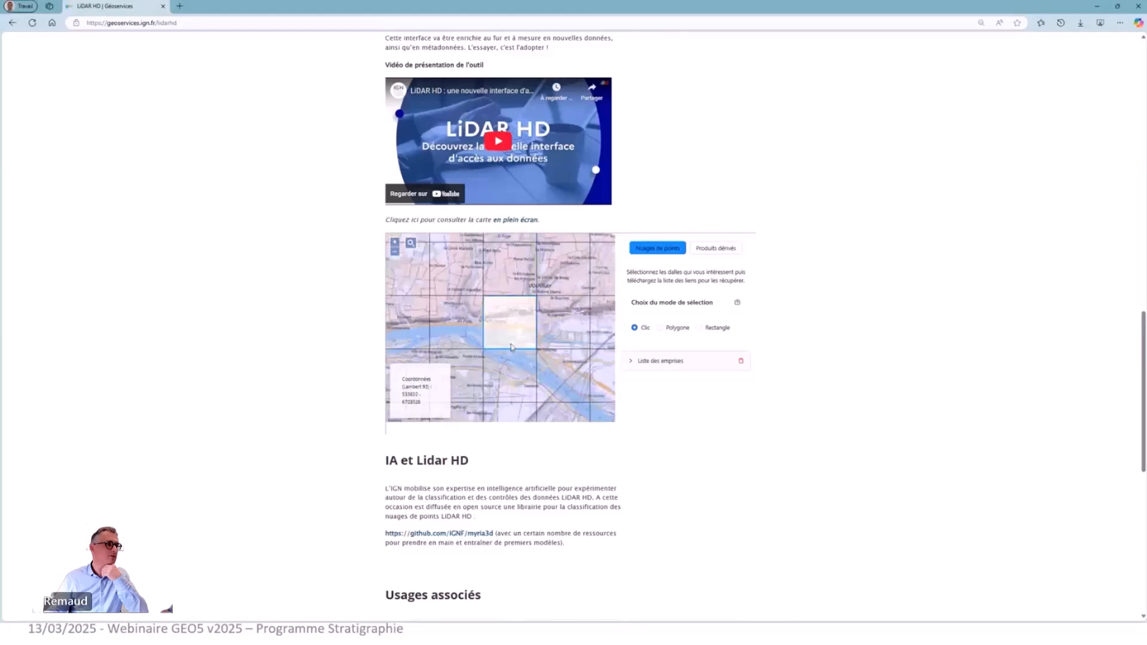
pyautogui.click(457, 336)
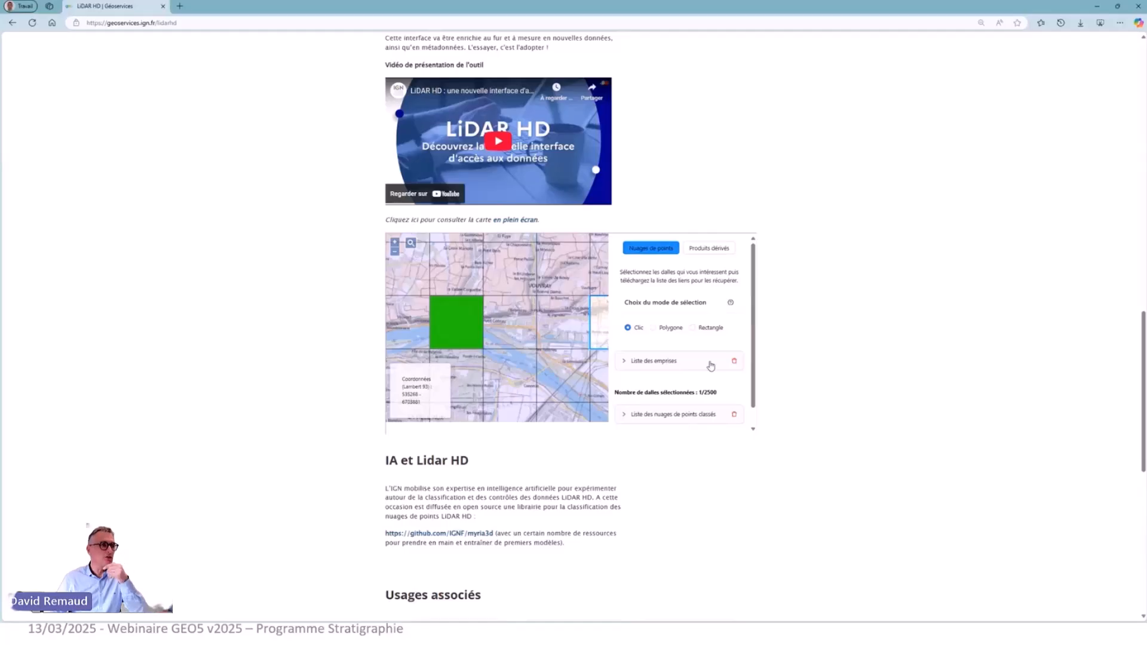
# List the selected classified point cloud, preview tile LHD_FXX_0532_6704 in the online 3D viewer, and close the preview.
pyautogui.scroll(-2, 709, 368)
pyautogui.scroll(3, 700, 367)
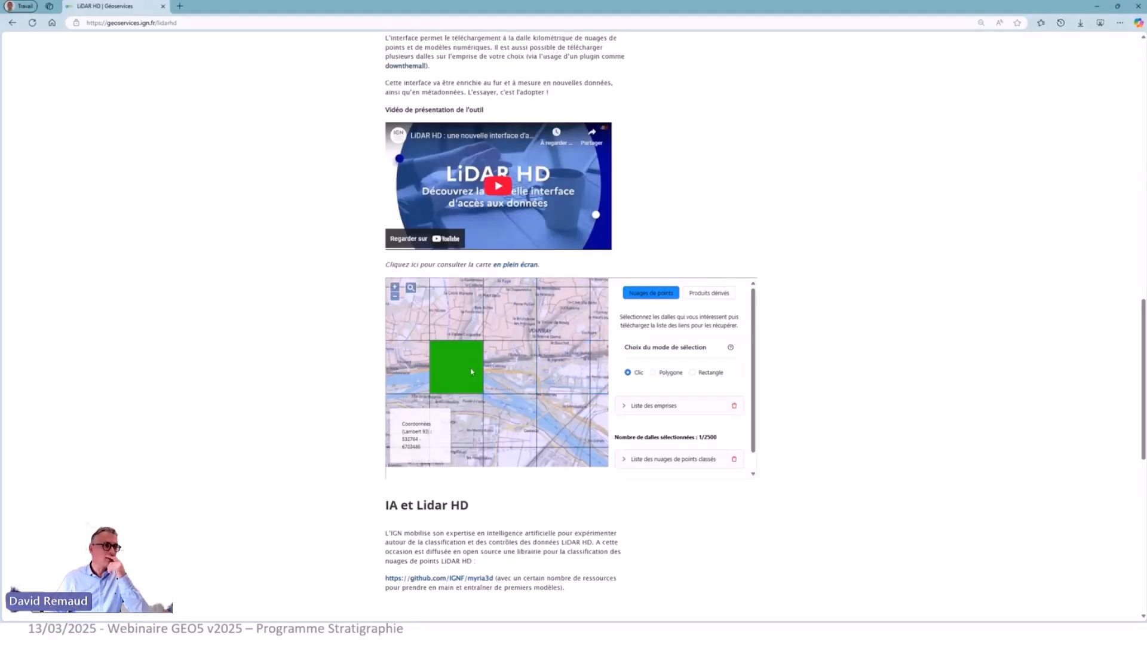
pyautogui.scroll(-2, 714, 421)
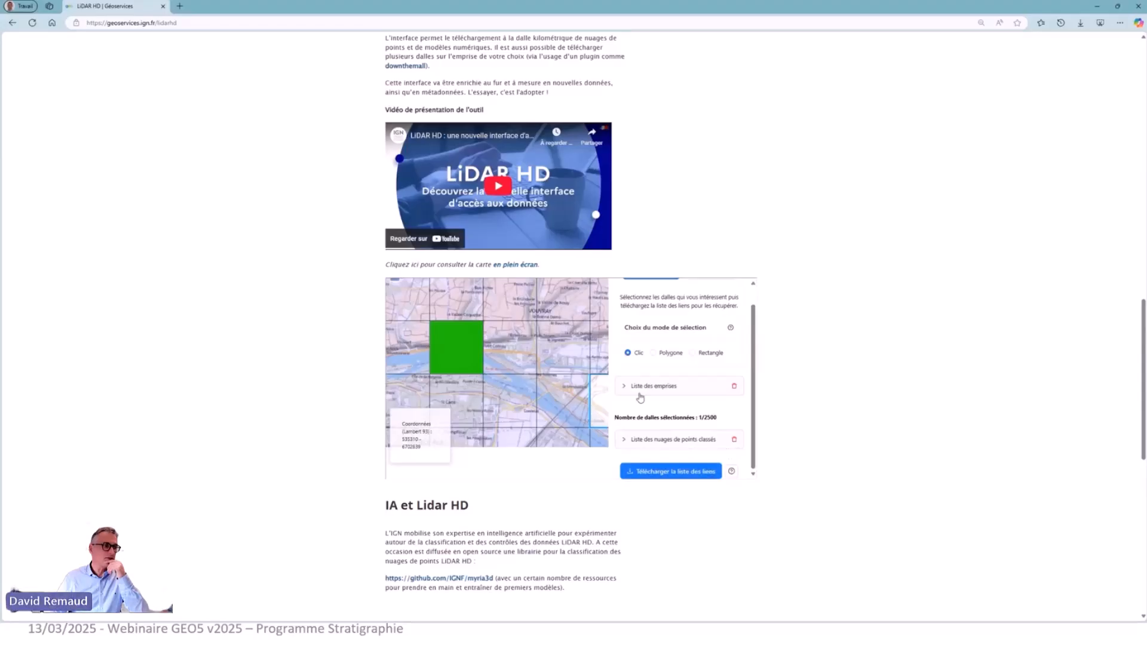
pyautogui.click(638, 439)
pyautogui.scroll(-2, 670, 430)
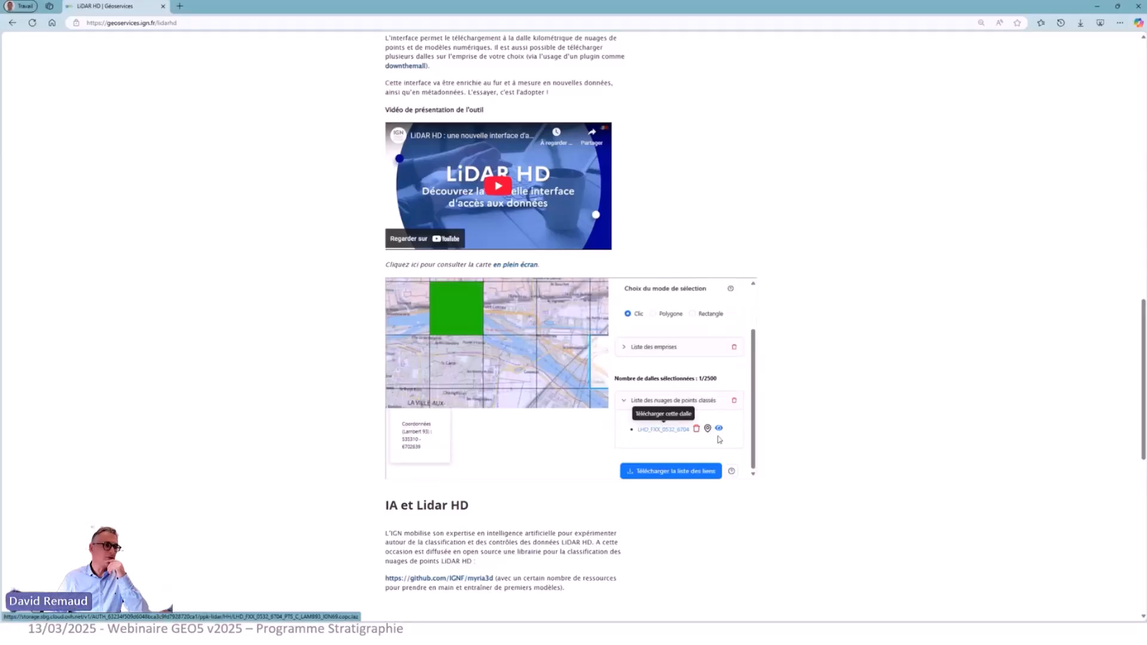
pyautogui.click(719, 430)
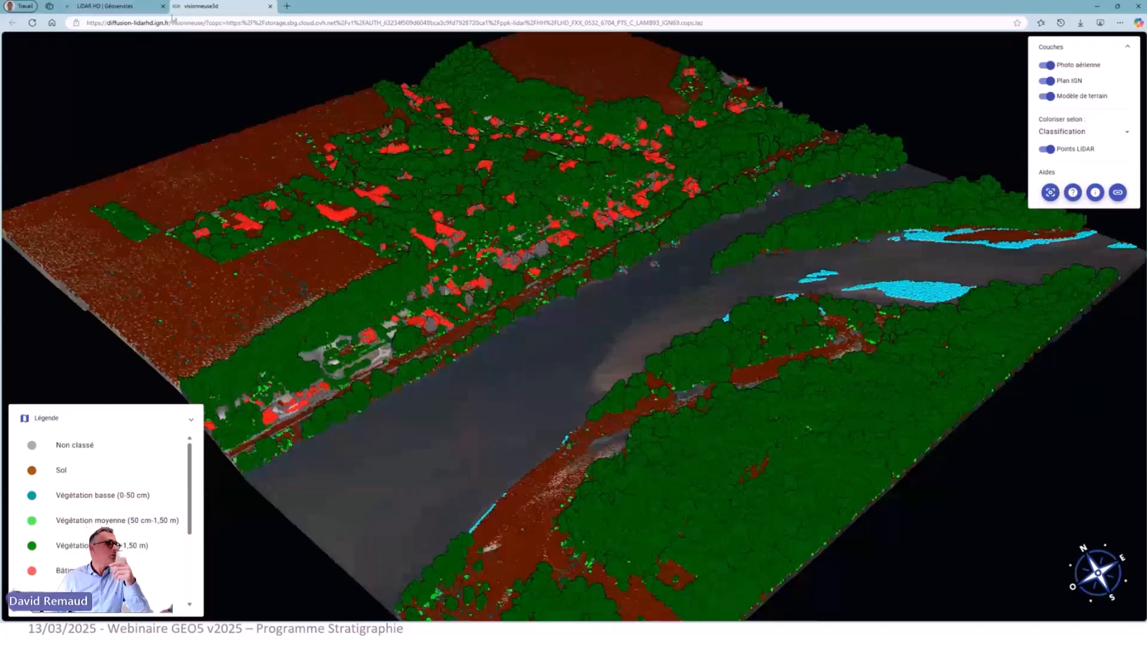
pyautogui.click(113, 9)
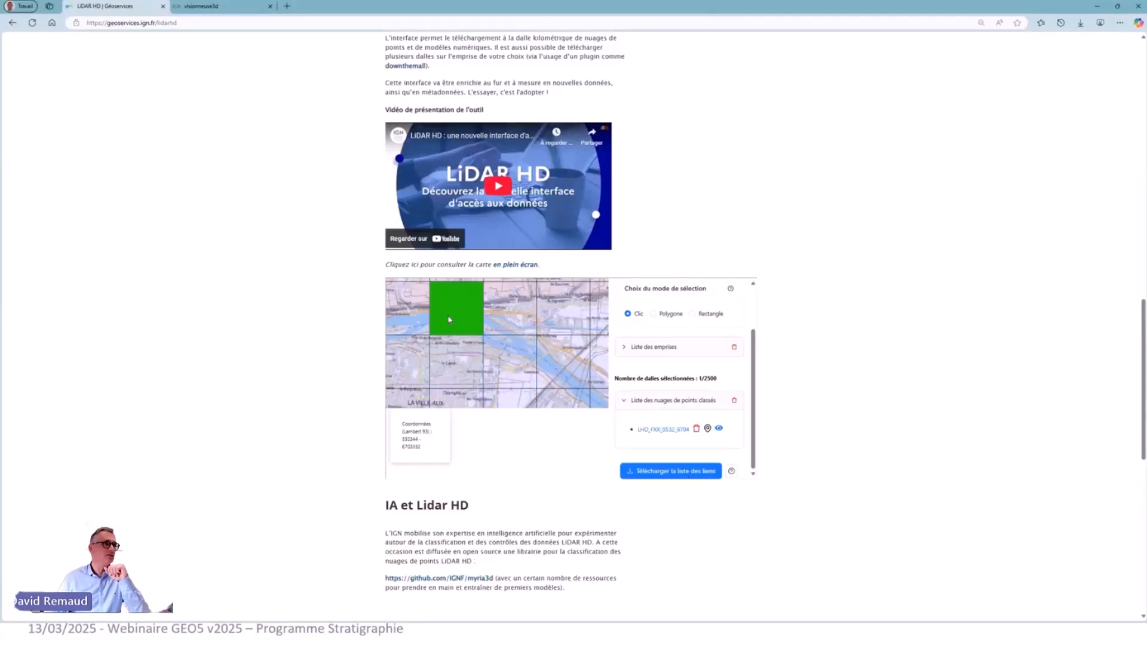
pyautogui.click(269, 6)
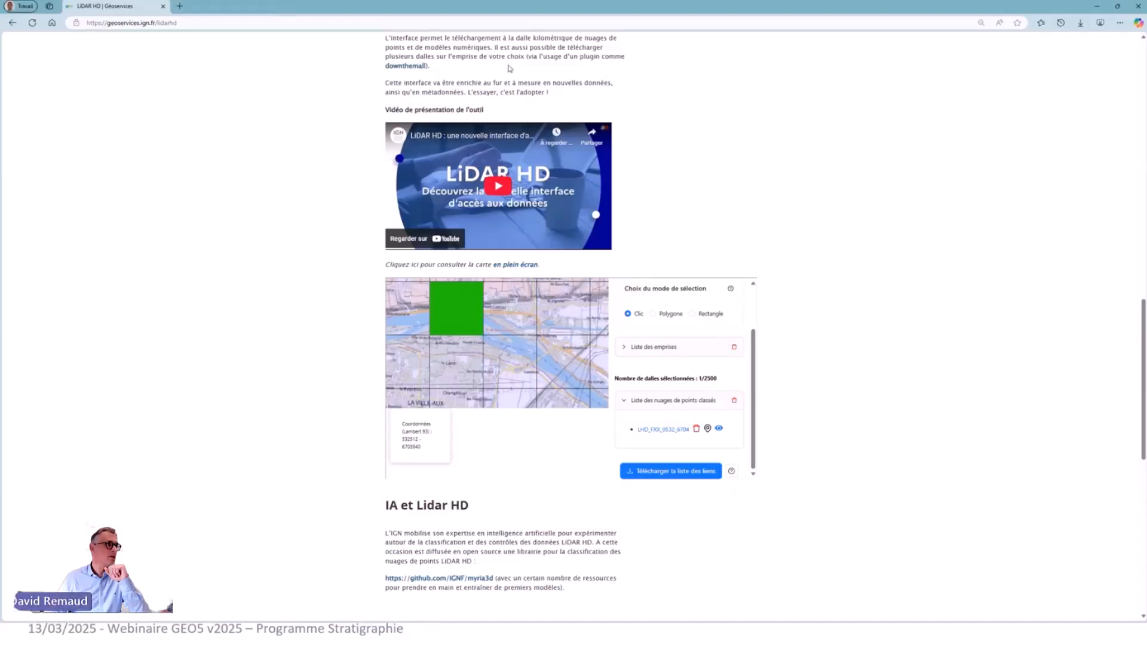
# Switch to the GEO5 point cloud program and import LHD_FXX_0533_6704_PTS_C_LAMB93_IGN69.copc.laz.
pyautogui.click(1098, 9)
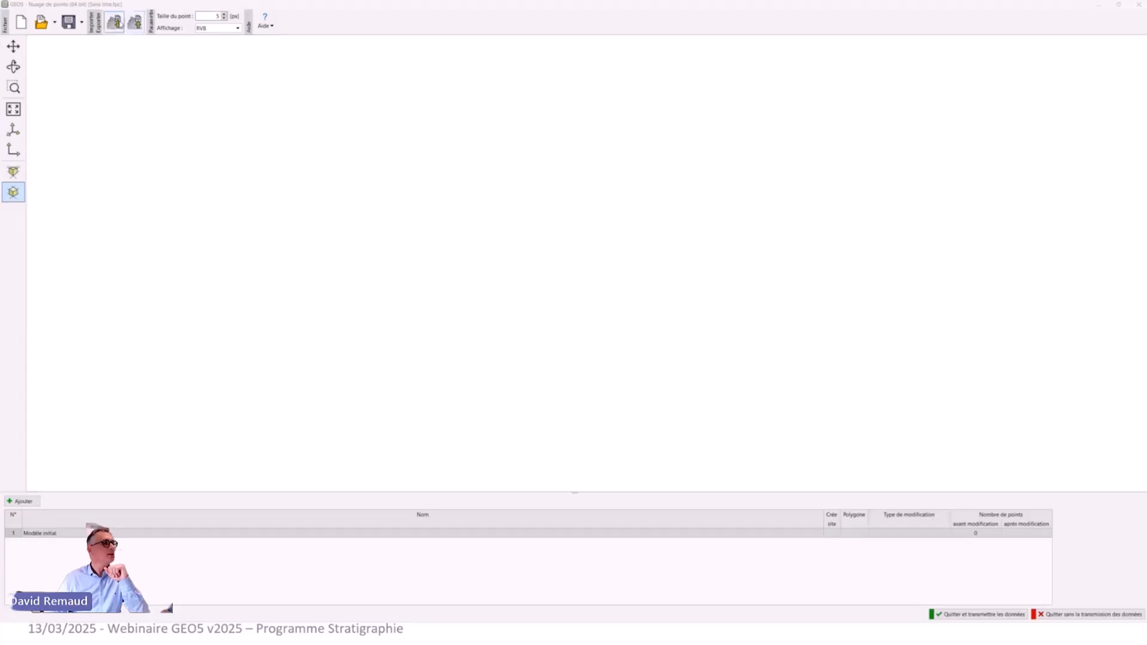
pyautogui.click(115, 22)
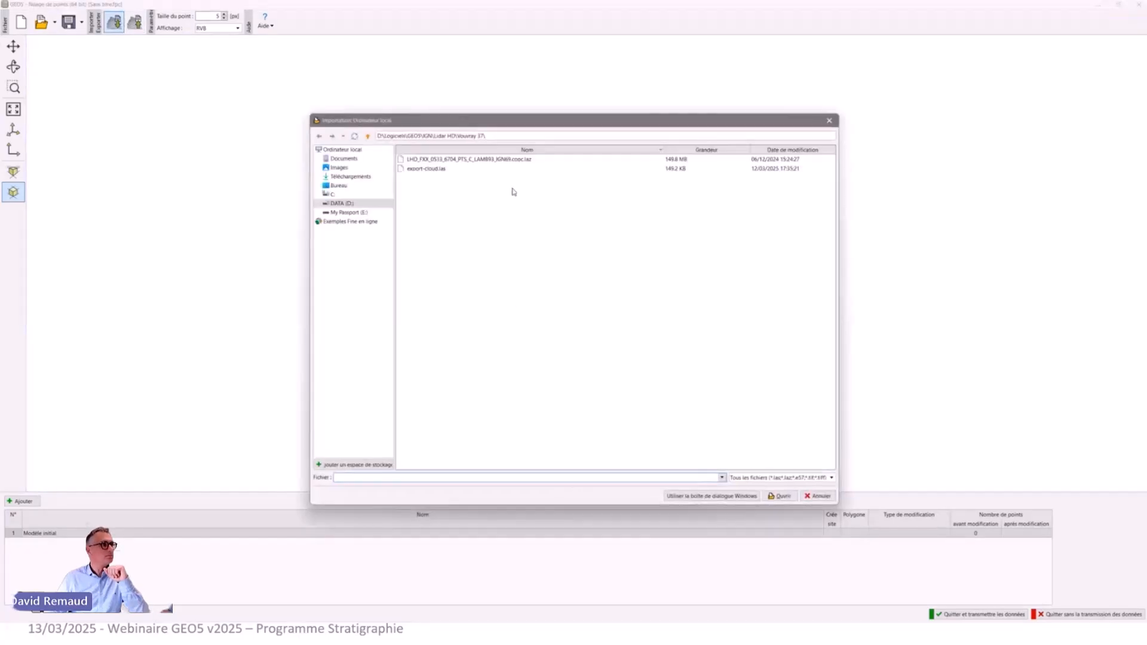
pyautogui.click(503, 160)
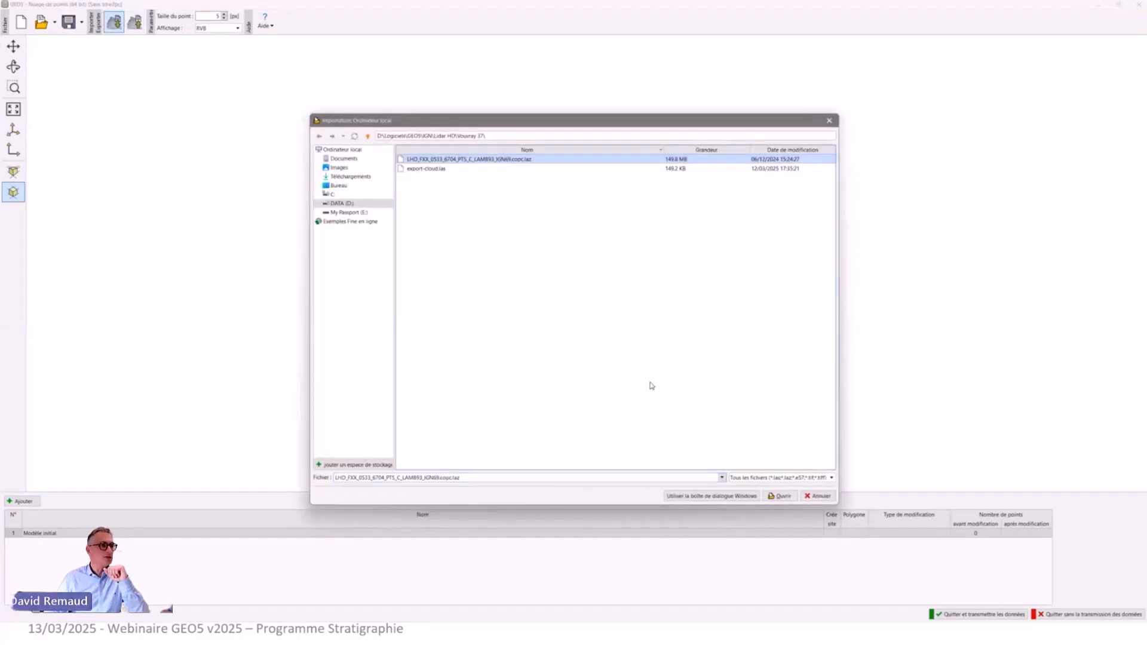
pyautogui.click(781, 497)
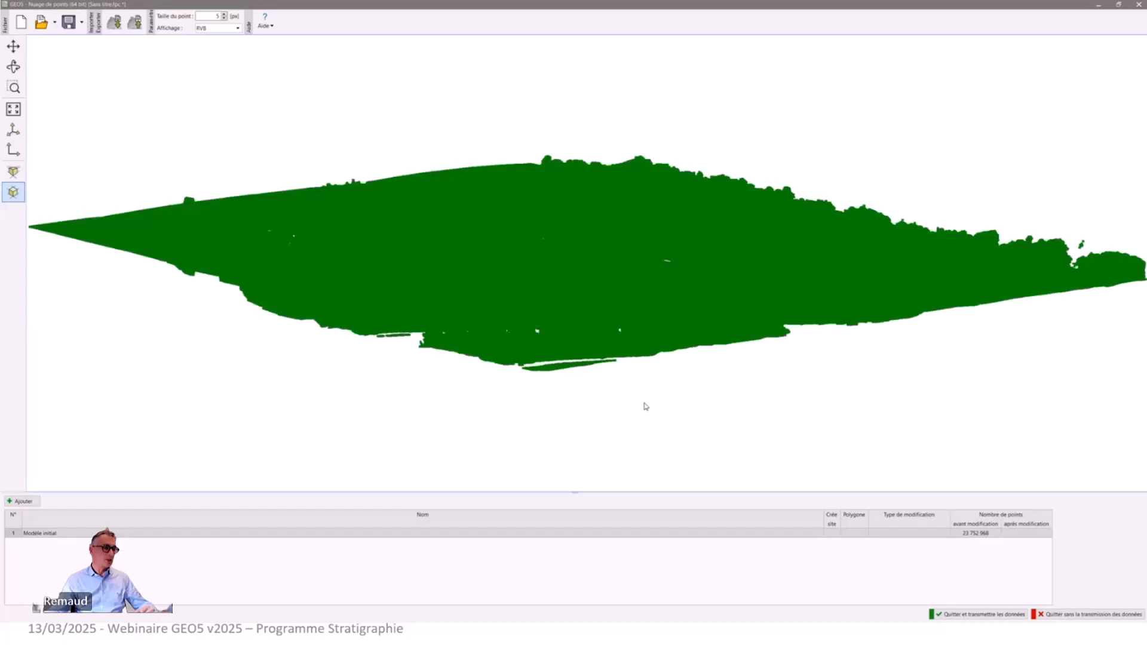
# Colour the point cloud by Altitude and examine the plateau, slopes and vegetation from above.
pyautogui.click(237, 27)
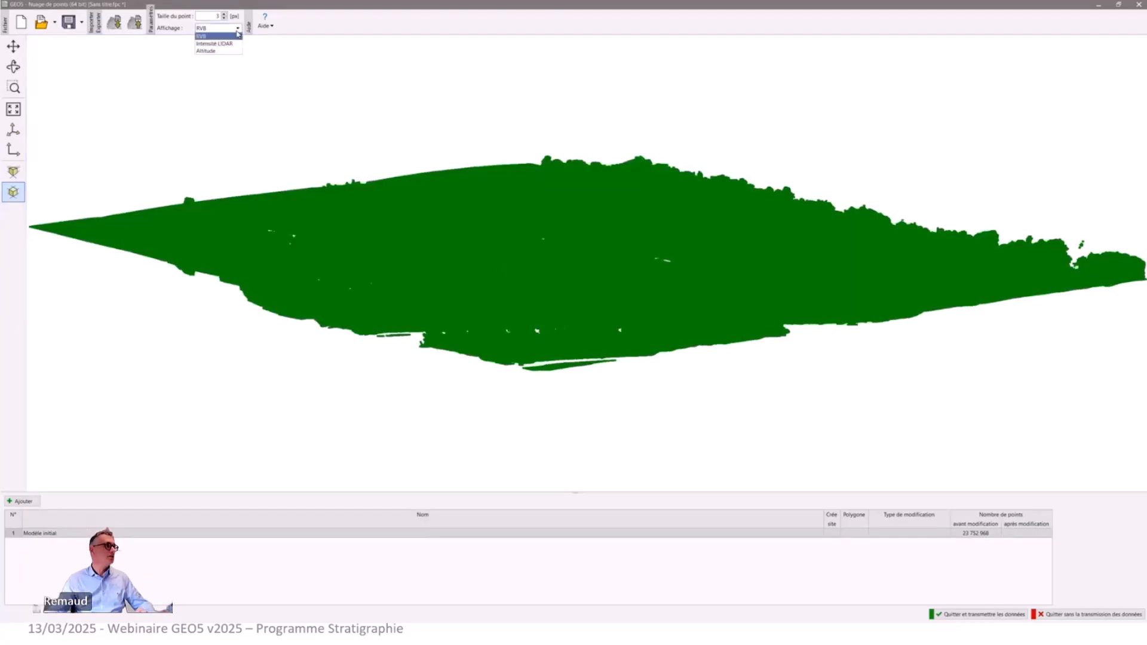
pyautogui.click(225, 52)
pyautogui.click(13, 67)
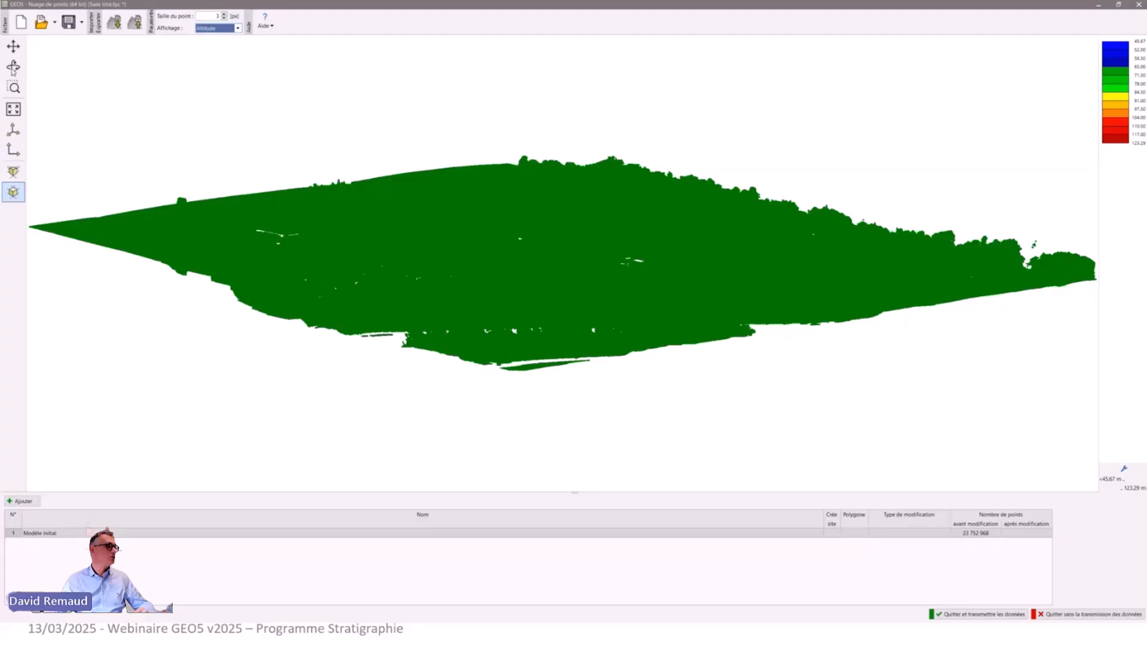
pyautogui.moveTo(581, 382); pyautogui.dragTo(503, 401)
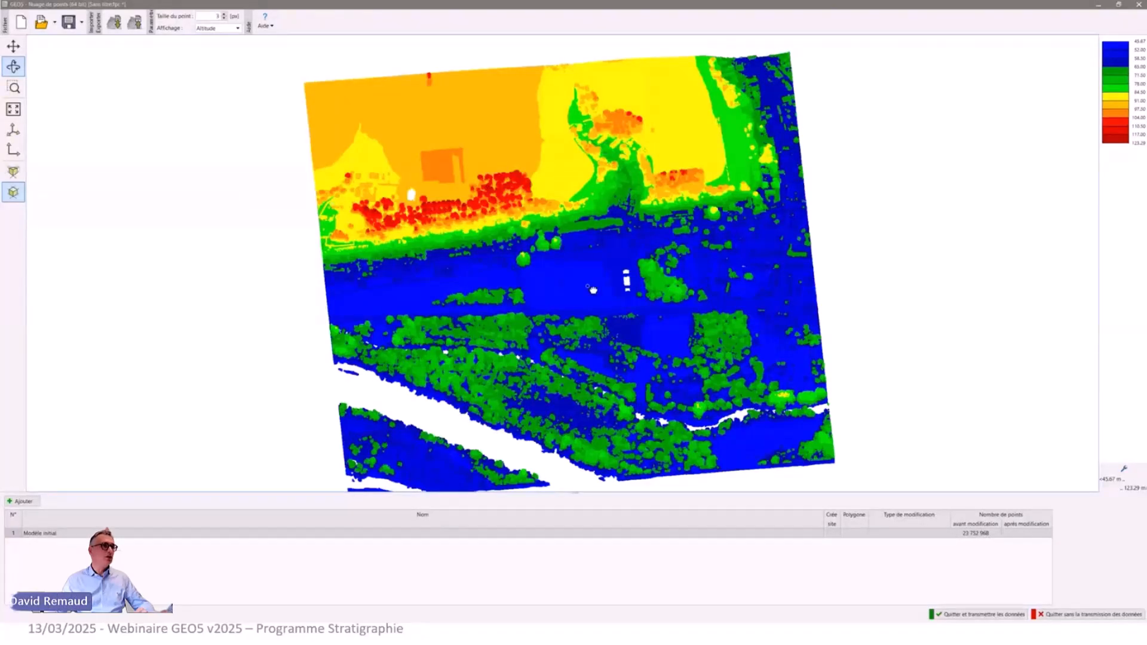
pyautogui.moveTo(594, 290); pyautogui.dragTo(610, 246)
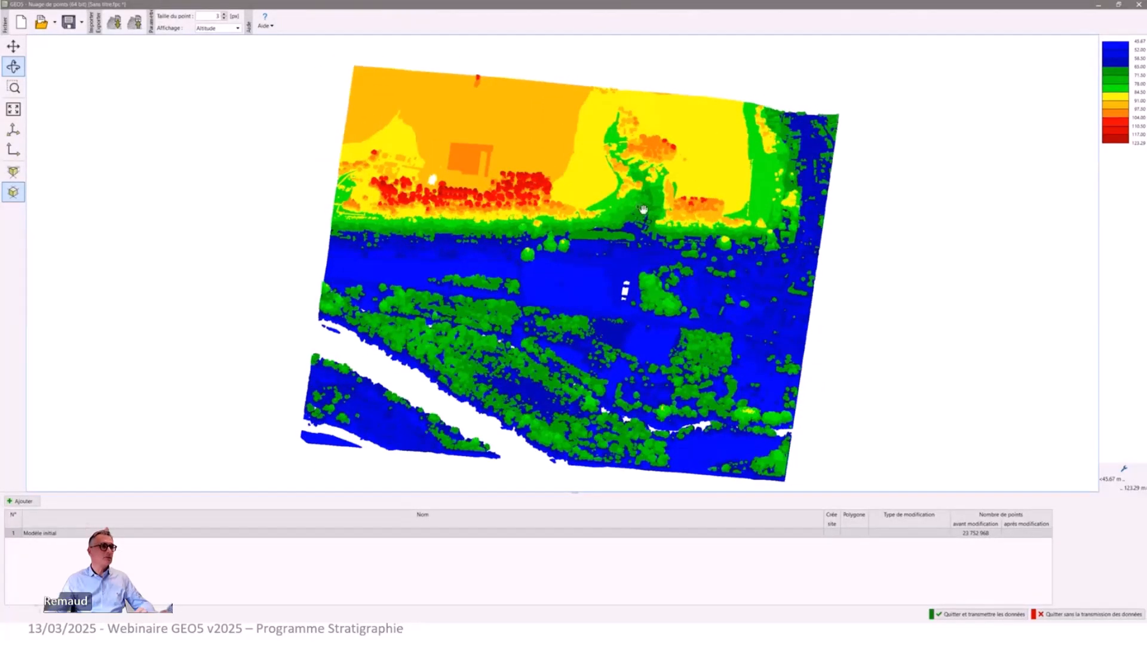
pyautogui.scroll(3, 643, 208)
pyautogui.scroll(3, 638, 183)
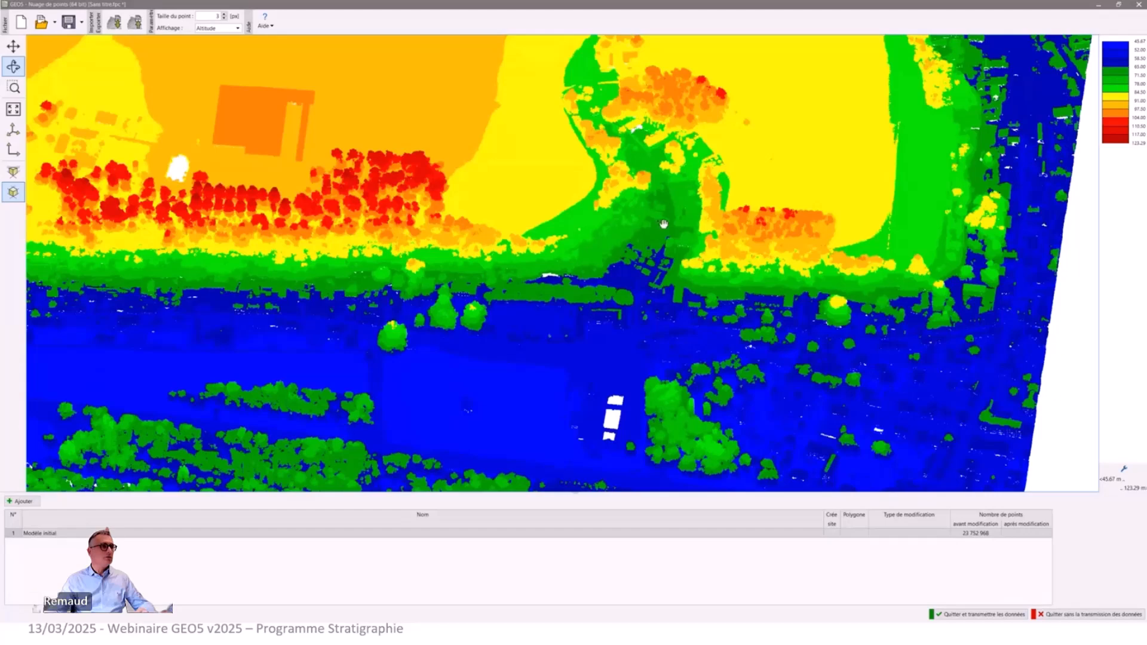
pyautogui.scroll(-3, 661, 221)
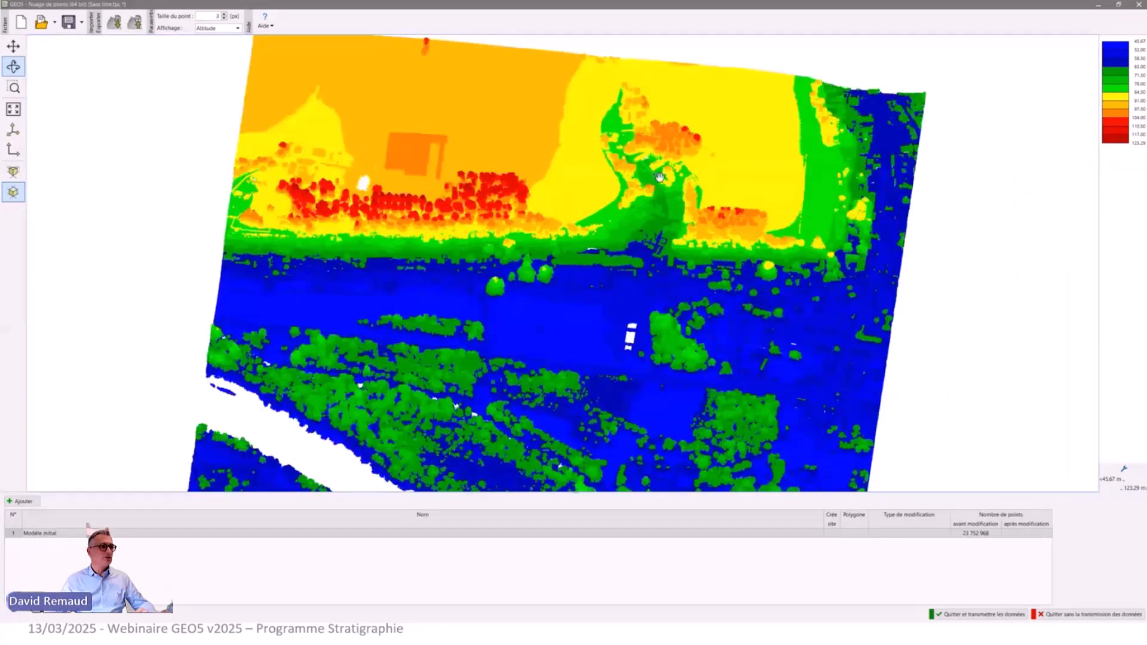
pyautogui.scroll(3, 687, 188)
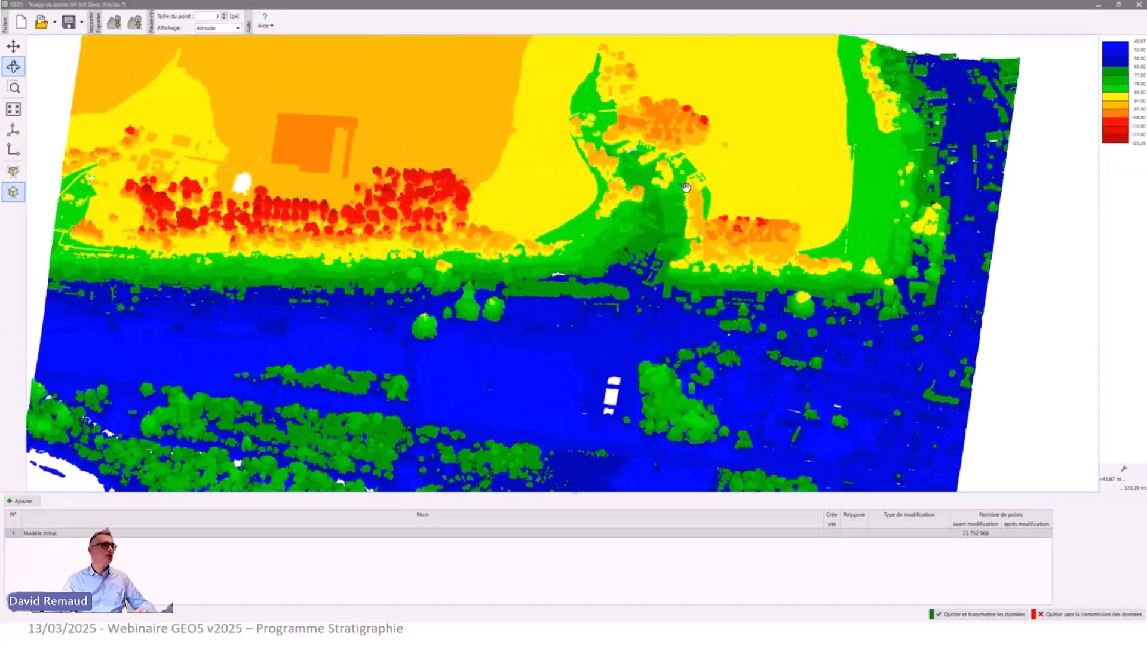
pyautogui.scroll(-3, 693, 190)
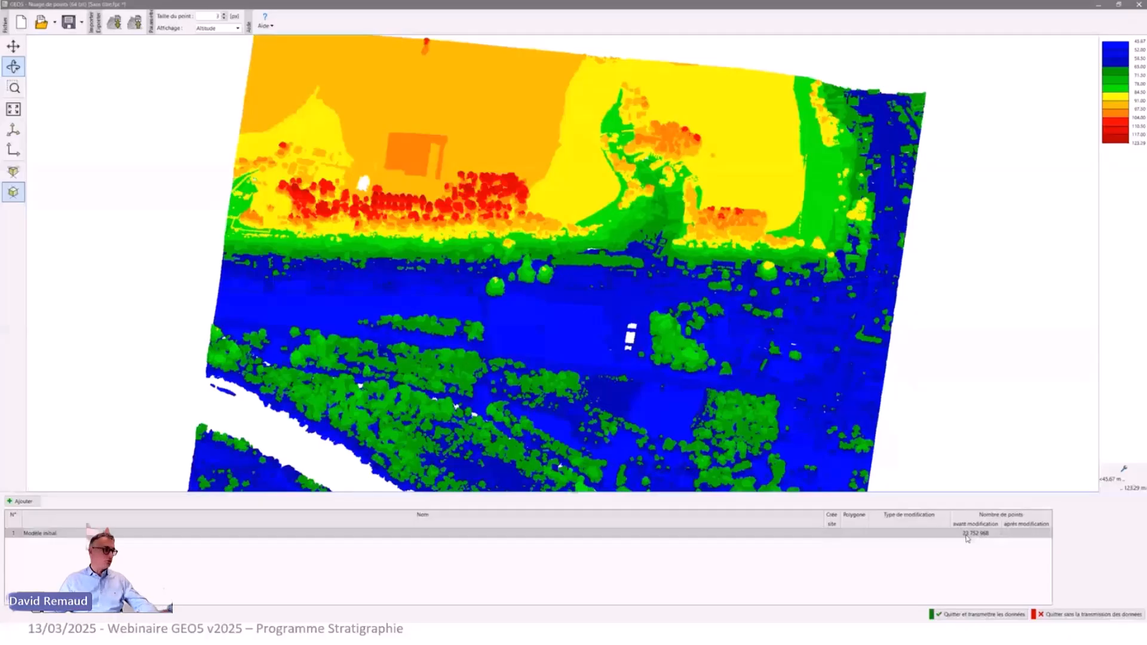
# Reduce the points of the whole cloud on a 10 m grid, taking the altitude at the bottom of the vegetation, and run the modification.
pyautogui.click(22, 502)
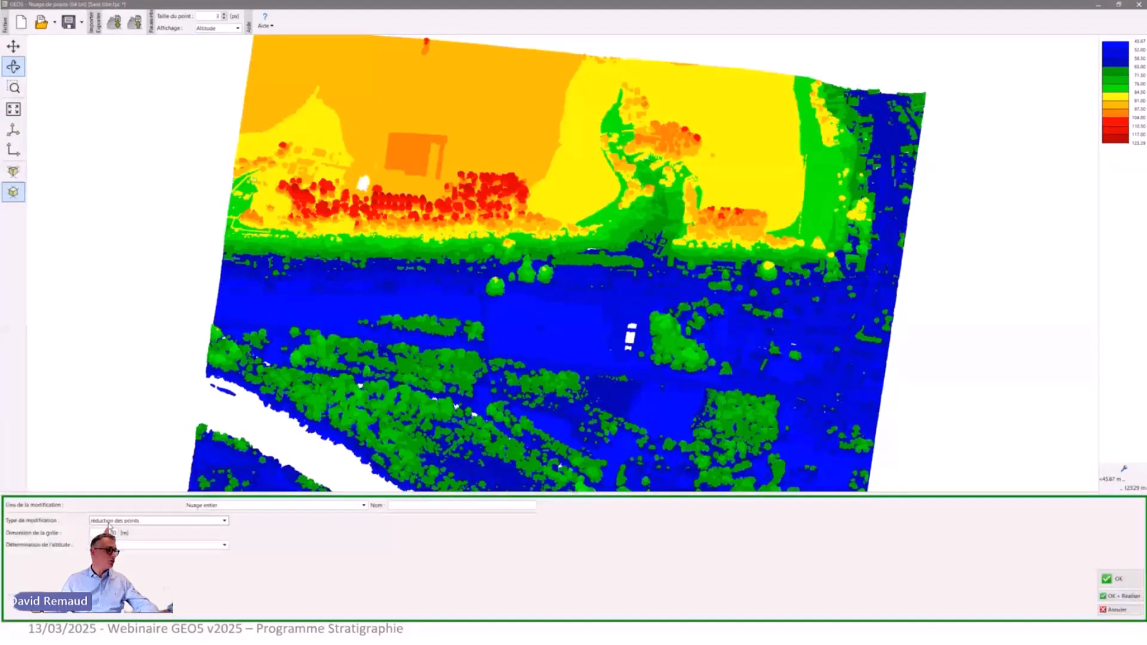
pyautogui.click(109, 523)
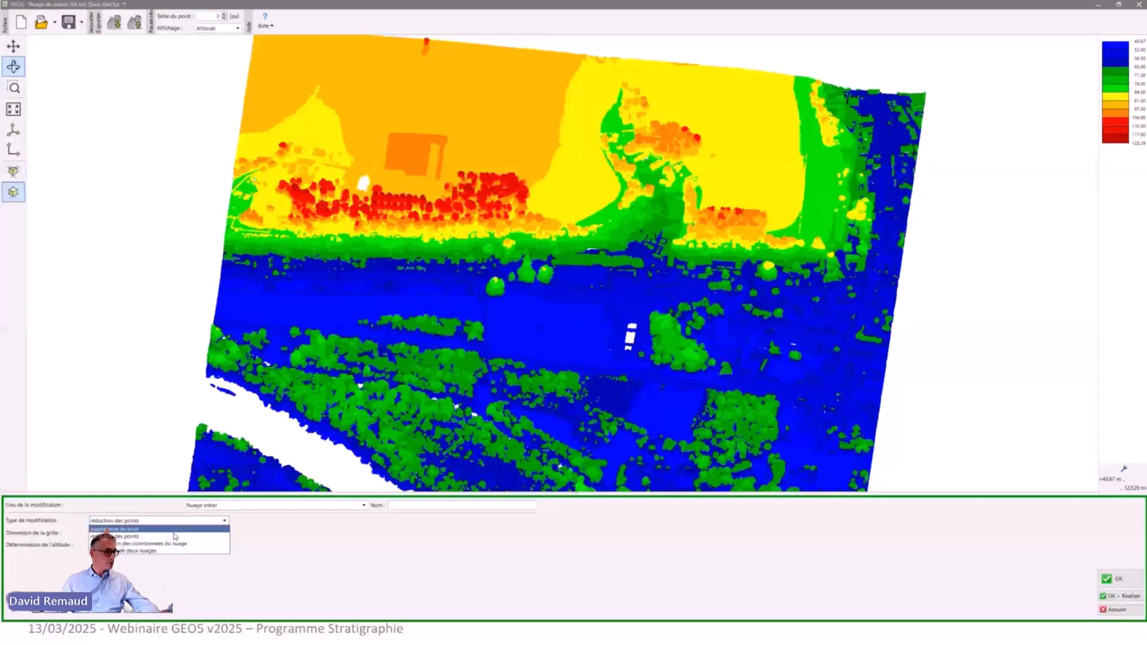
pyautogui.click(175, 536)
pyautogui.click(172, 545)
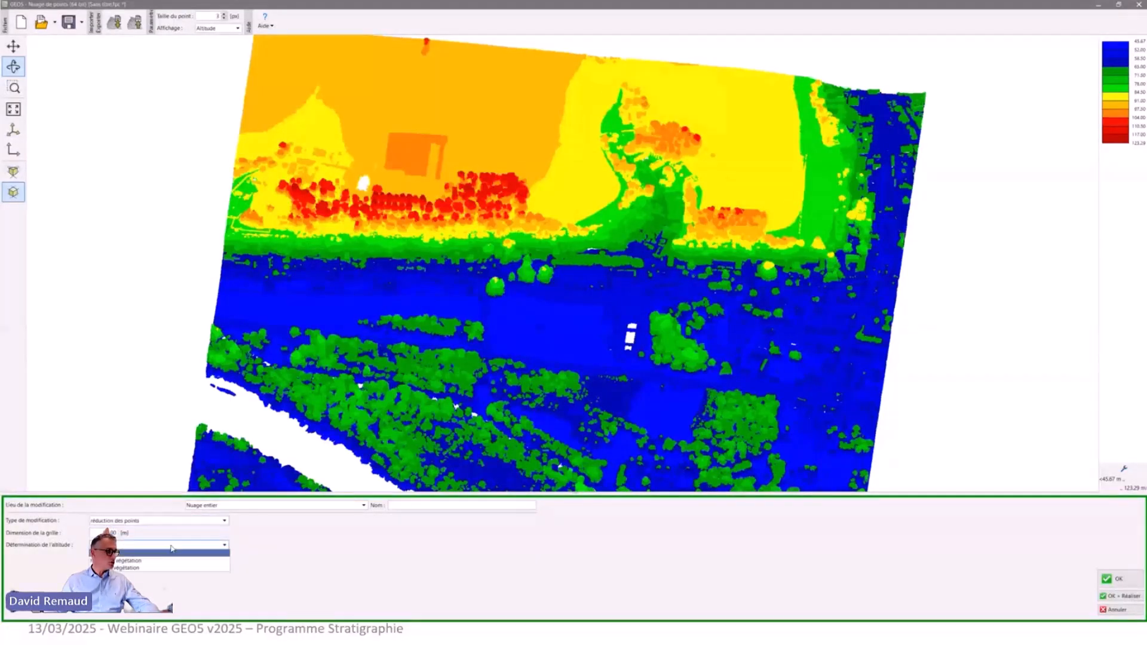
pyautogui.click(148, 568)
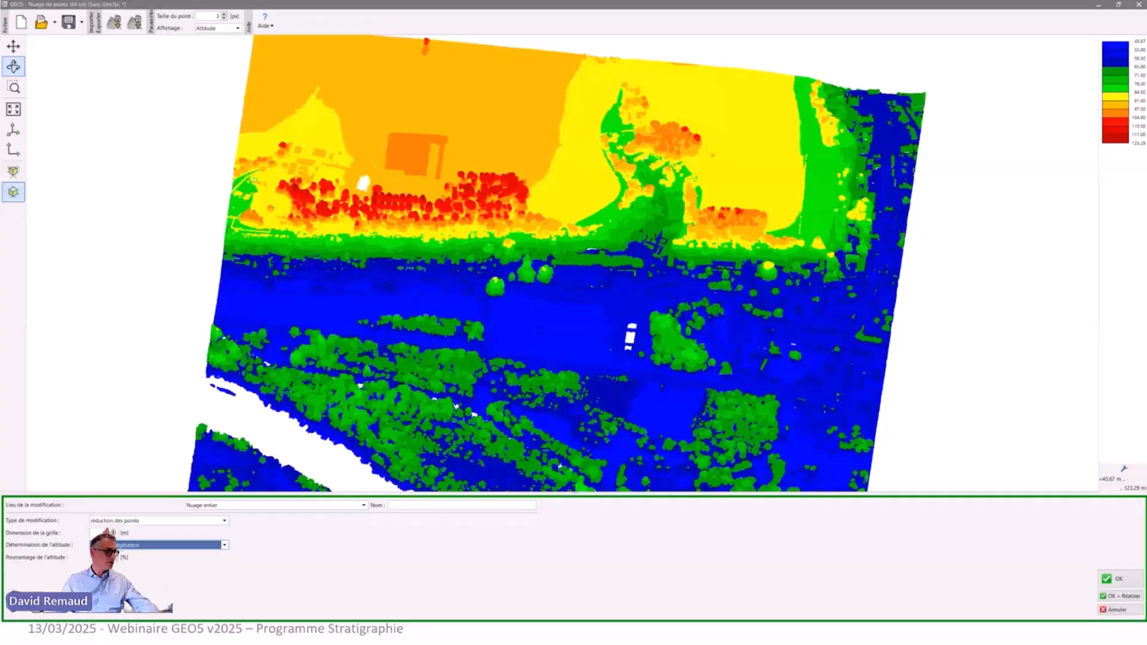
pyautogui.click(111, 533)
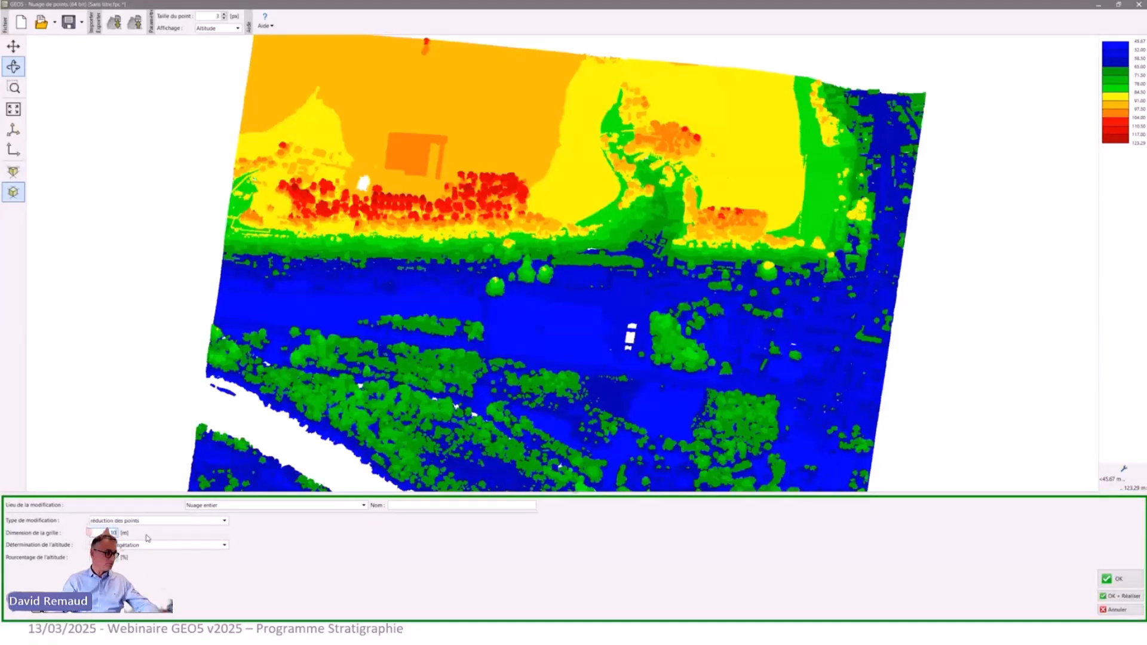
pyautogui.press('Tab')
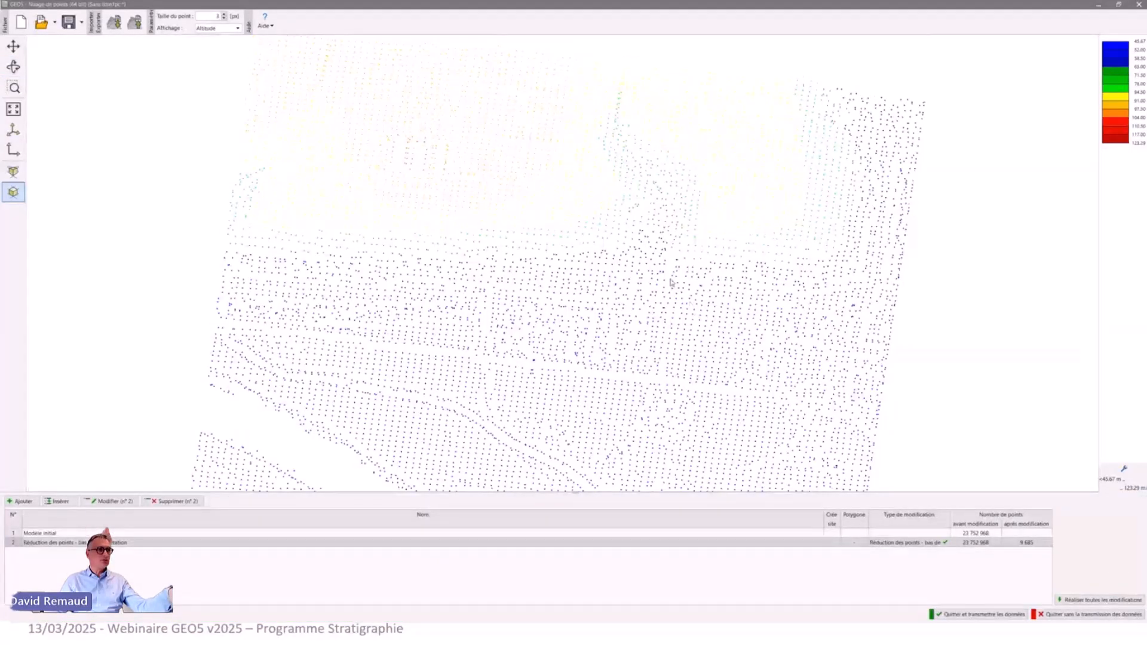
pyautogui.scroll(2, 671, 280)
pyautogui.scroll(-3, 670, 281)
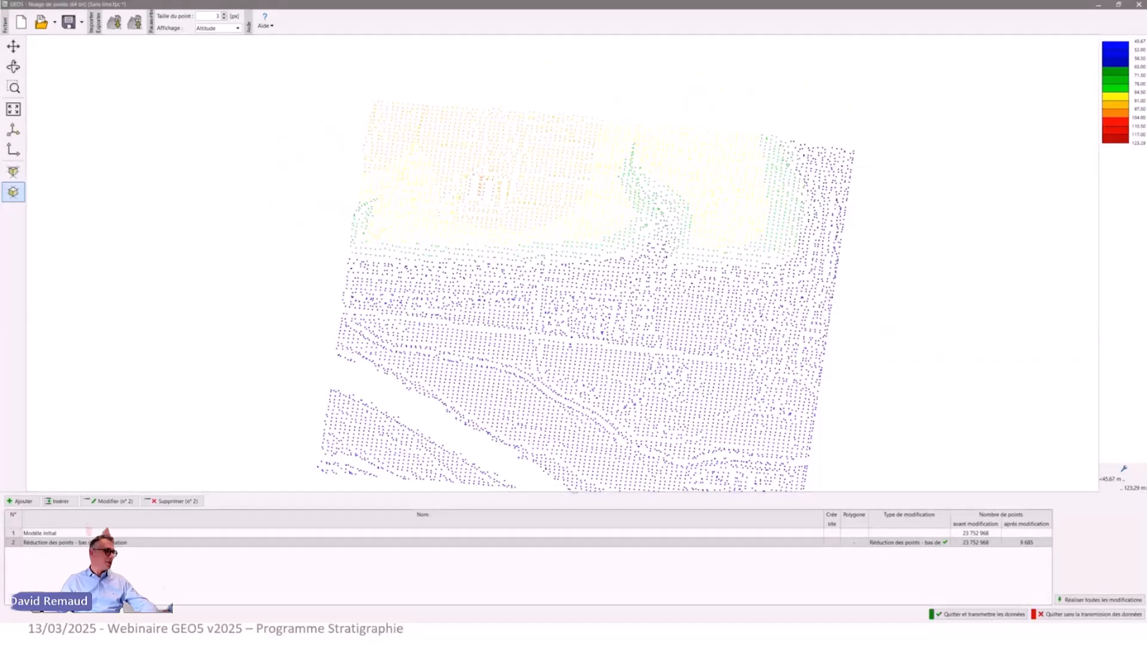
# Add a second modification that applies to the exterior of a polygon, with point deletion as its type.
pyautogui.click(20, 502)
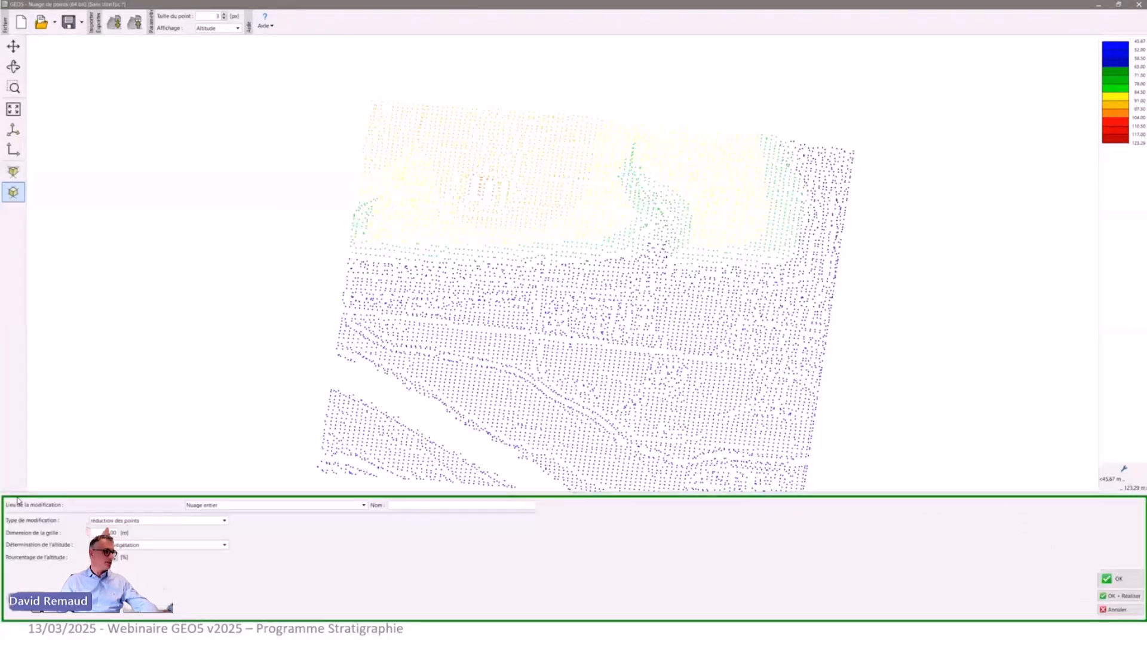
pyautogui.click(238, 512)
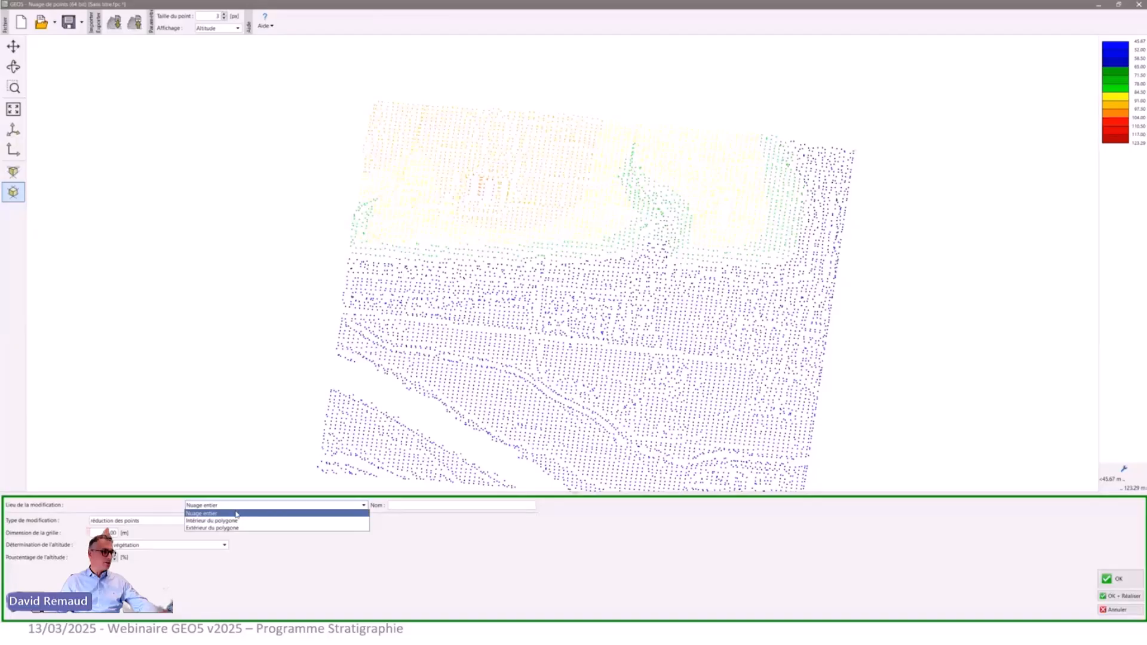
pyautogui.click(239, 528)
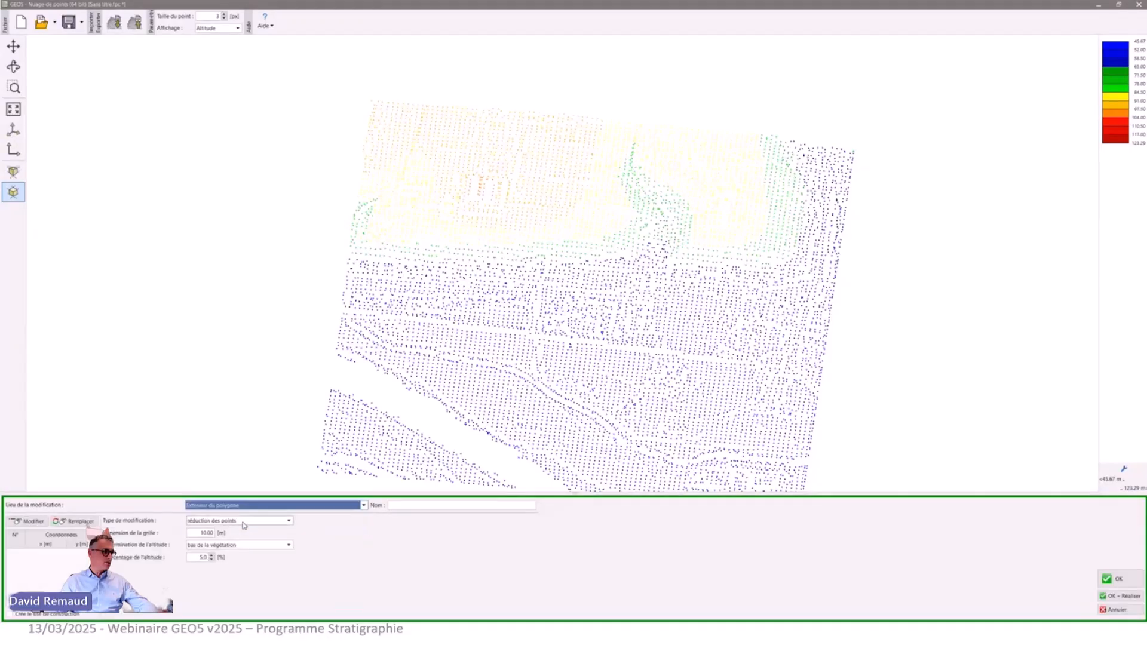
pyautogui.click(282, 522)
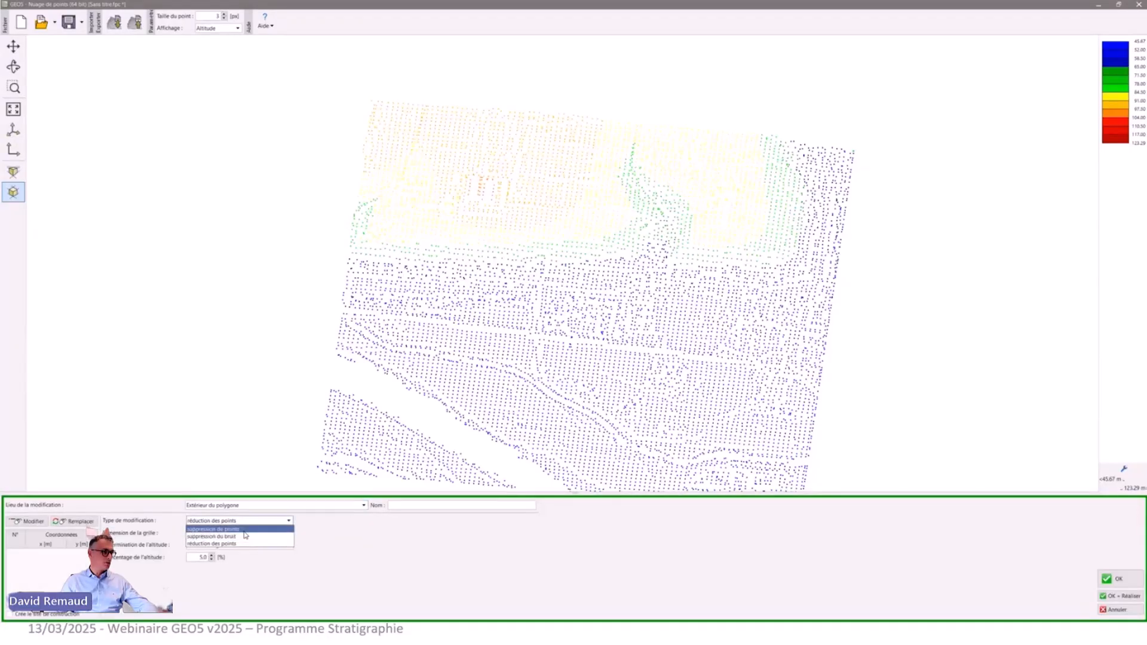
pyautogui.click(244, 530)
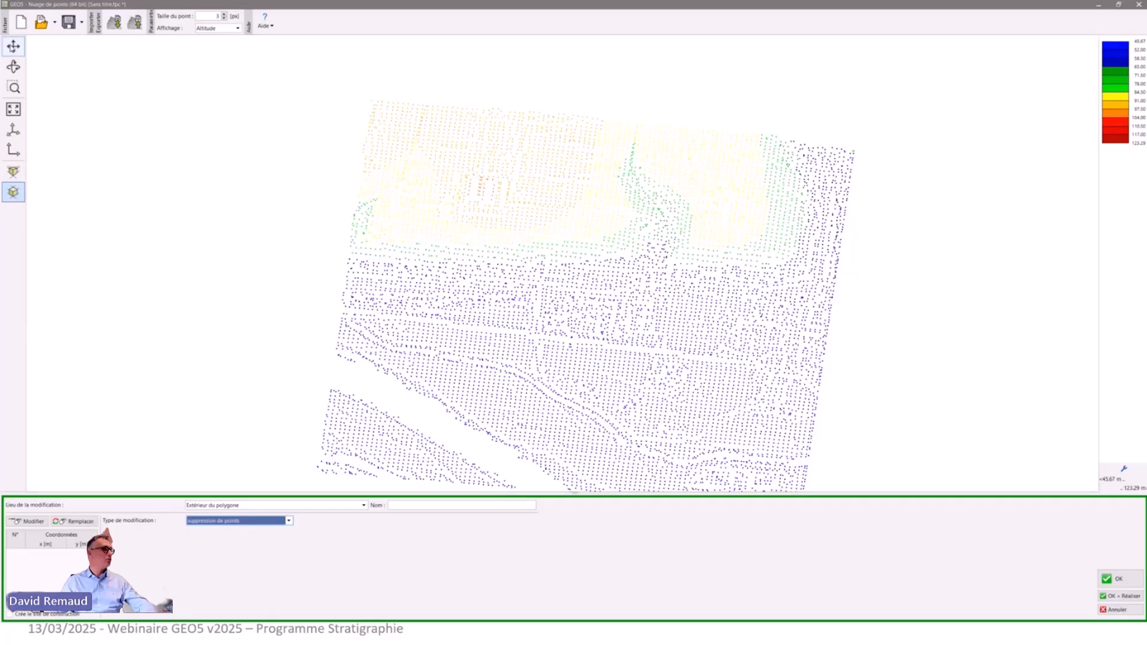
# In plan view, outline a rectangle about 353 m wide around the small valley in the plateau and run the deletion outside it.
pyautogui.click(15, 154)
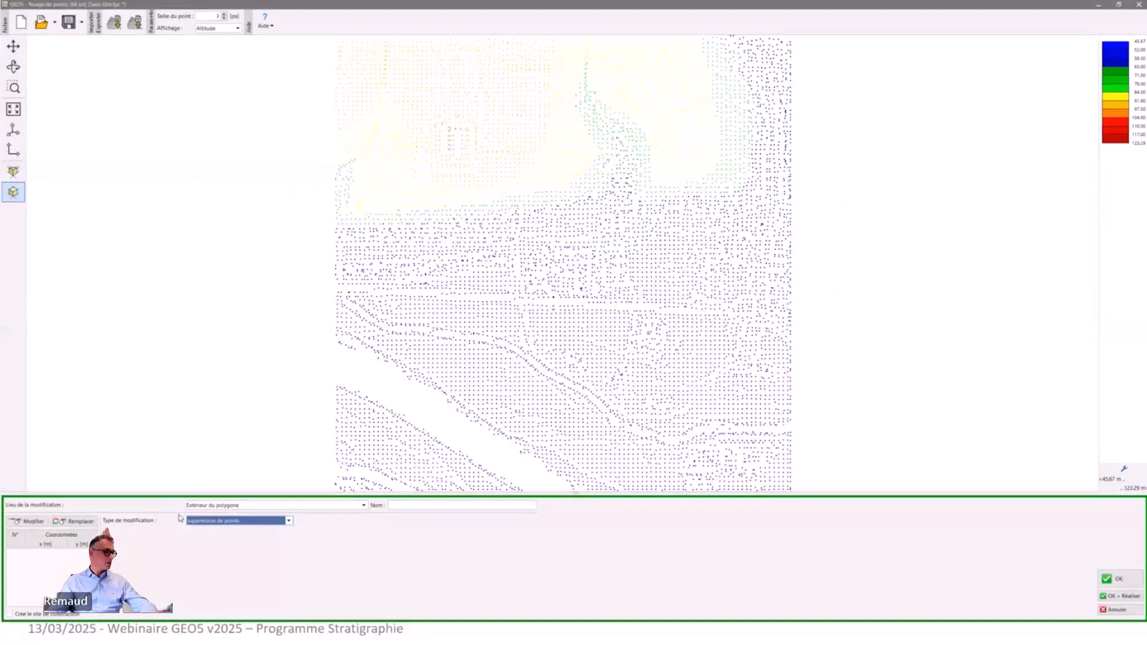
pyautogui.click(31, 521)
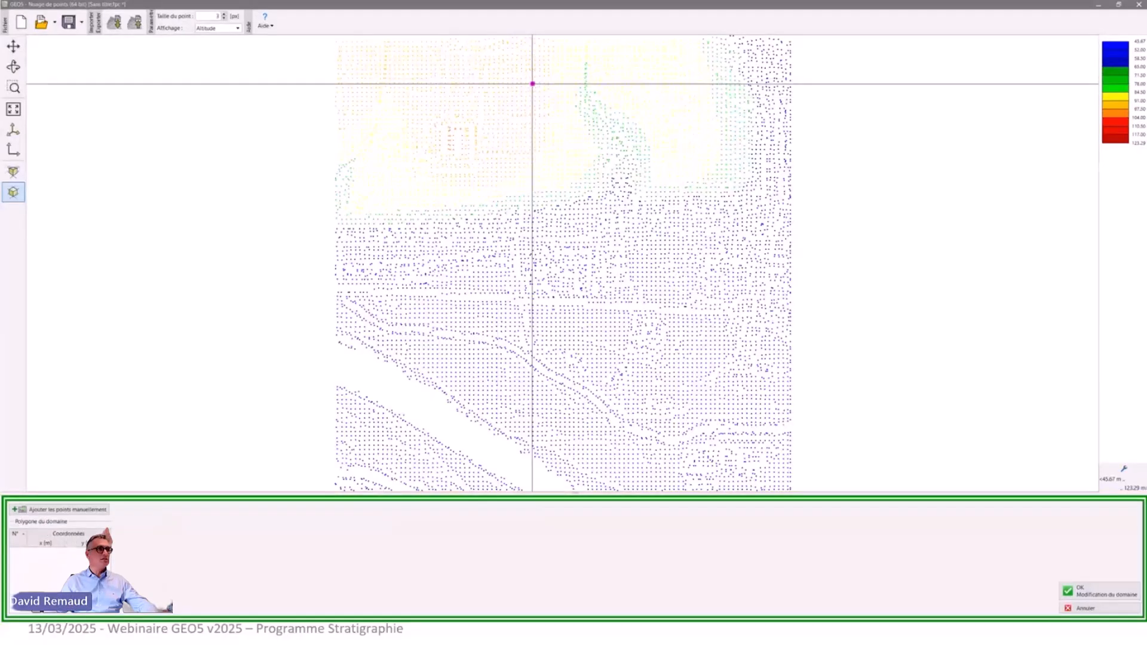
pyautogui.click(528, 84)
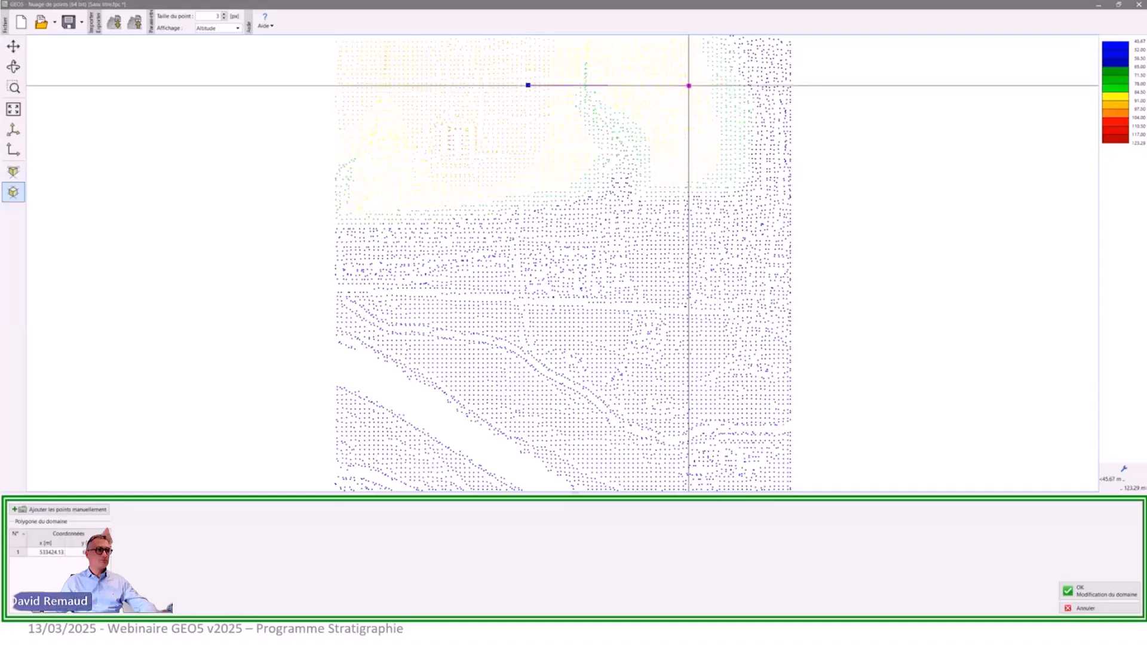
pyautogui.click(689, 85)
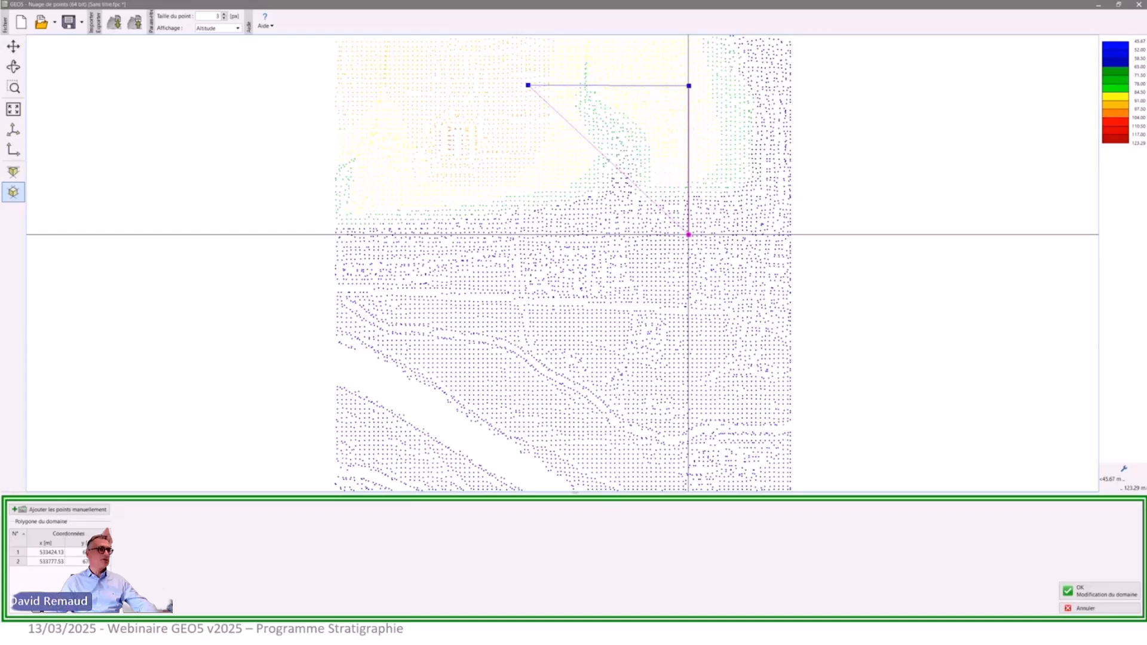
pyautogui.click(689, 235)
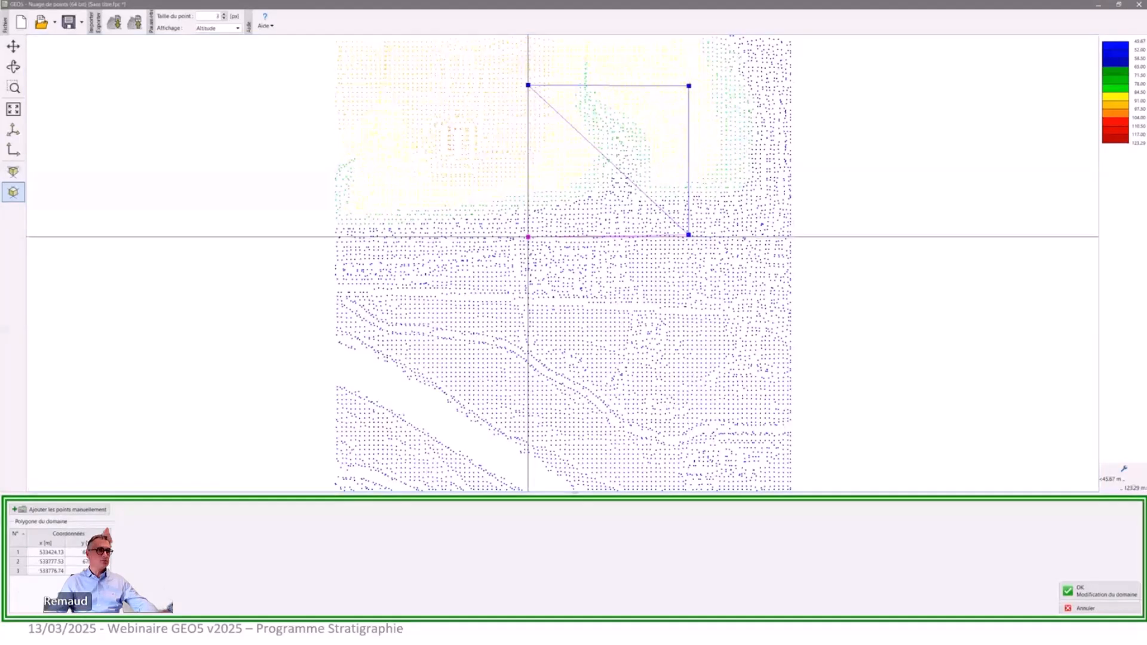
pyautogui.click(527, 235)
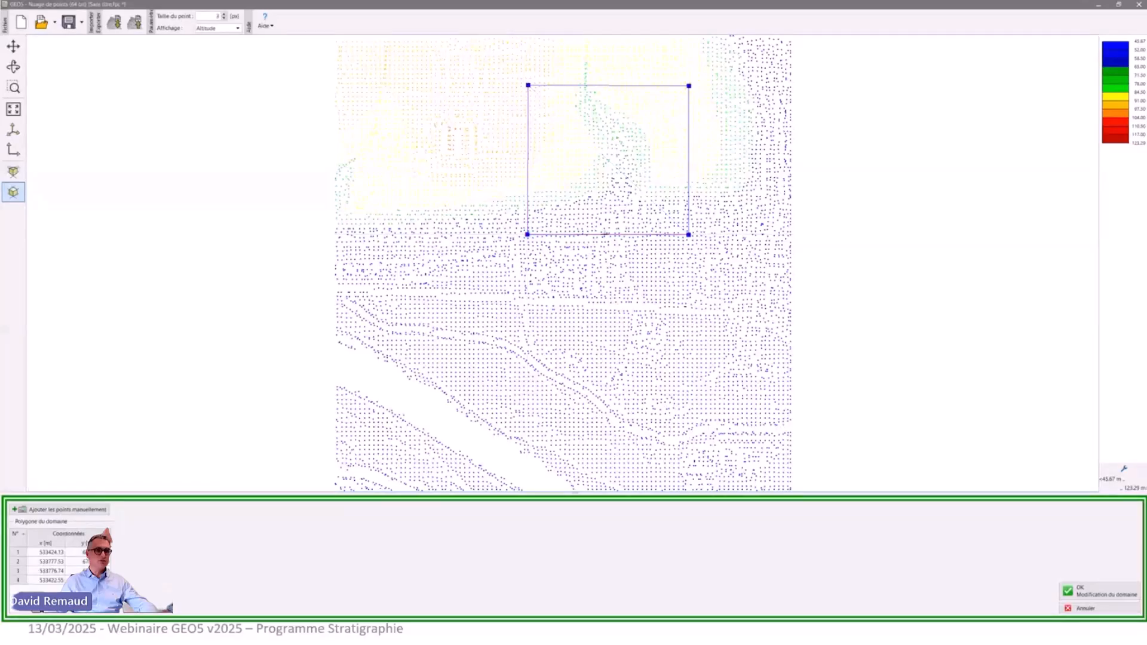
pyautogui.click(1079, 595)
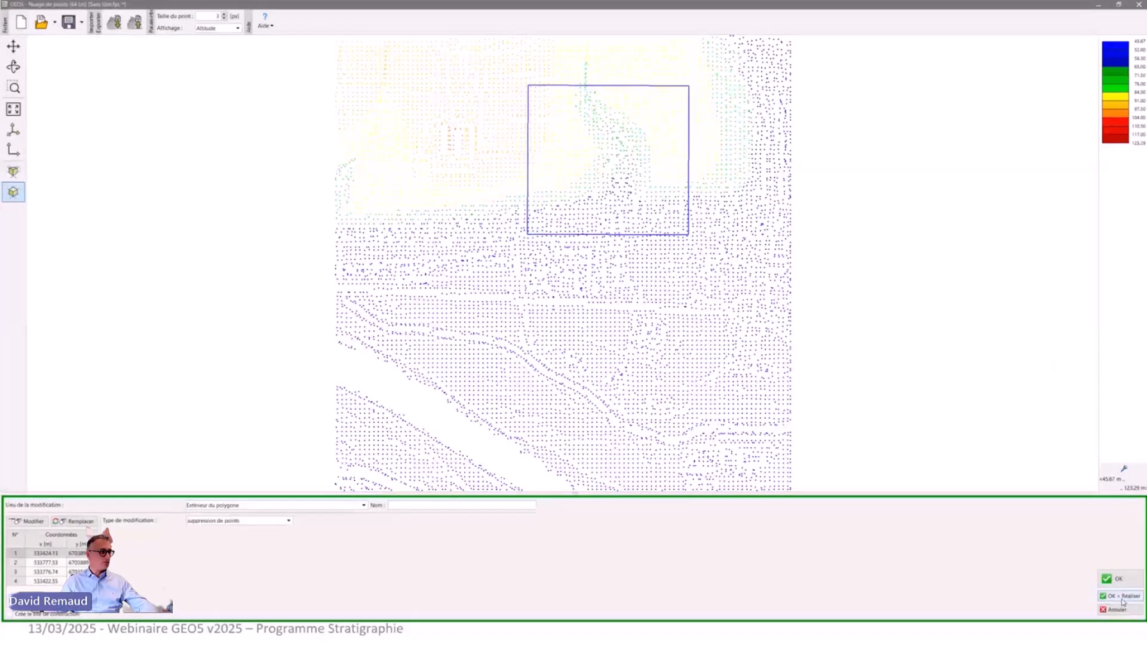
pyautogui.click(1122, 598)
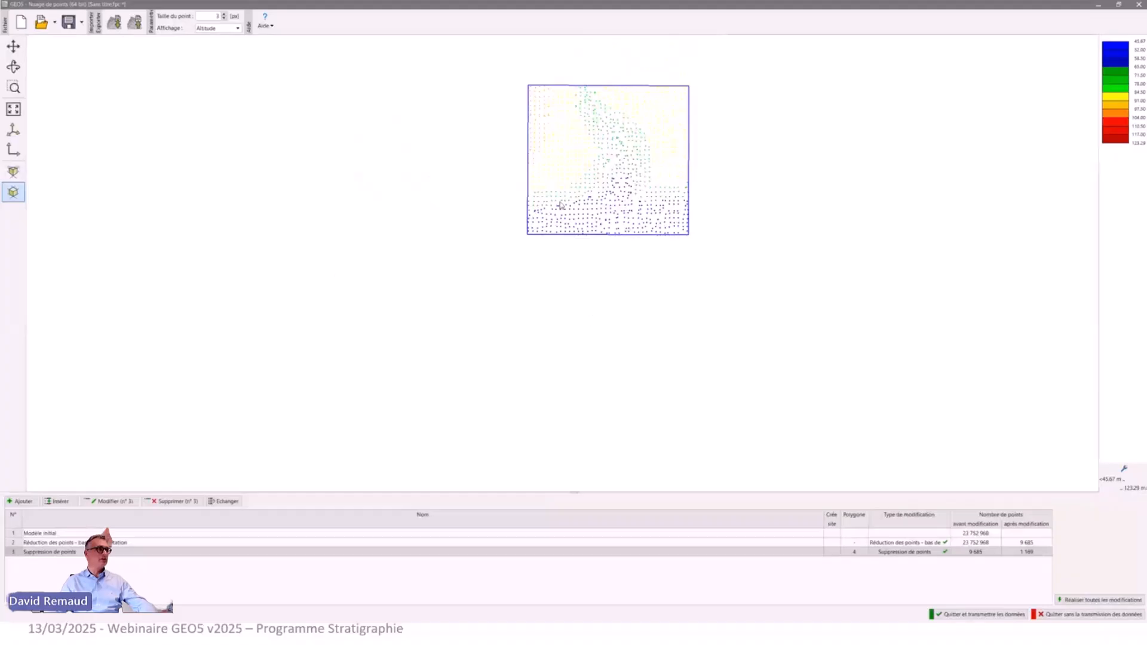
# Transmit the trimmed cloud to Stratigraphy without saving the point cloud file, and import it with the terrain points set to replace.
pyautogui.click(13, 67)
pyautogui.moveTo(259, 294); pyautogui.dragTo(787, 271)
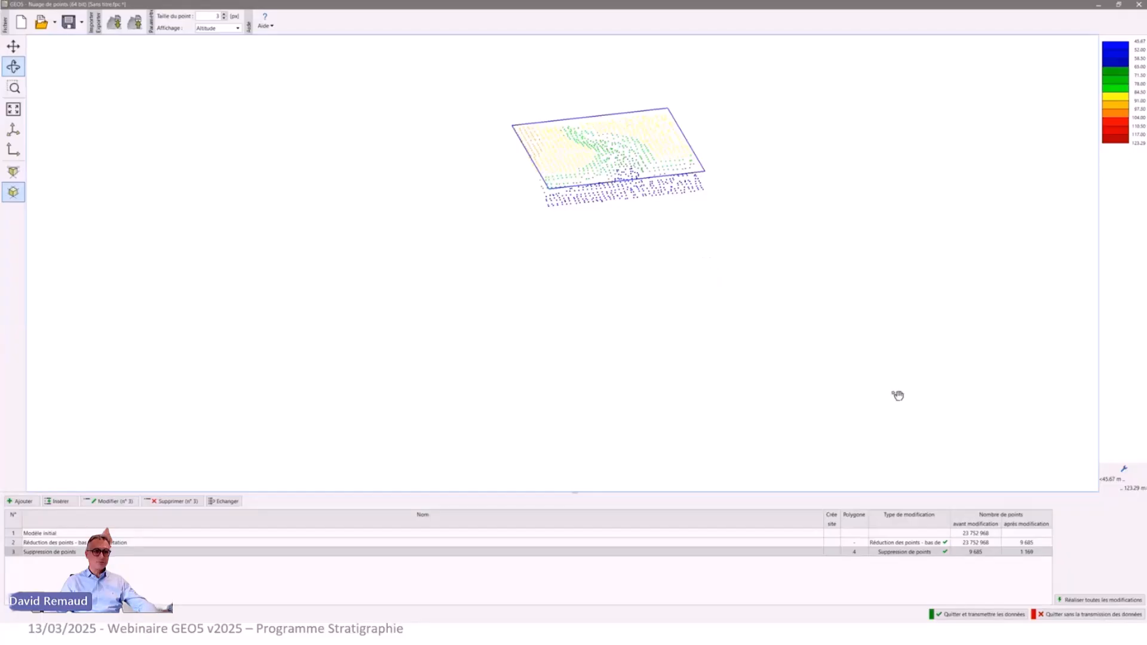
pyautogui.click(981, 614)
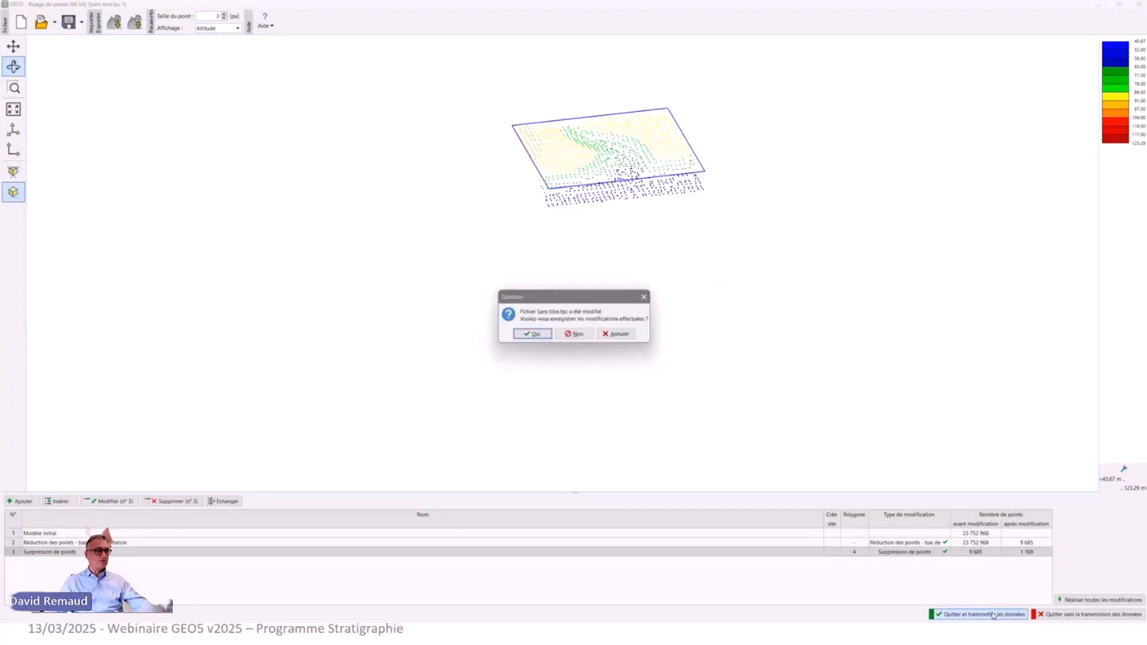
pyautogui.click(571, 335)
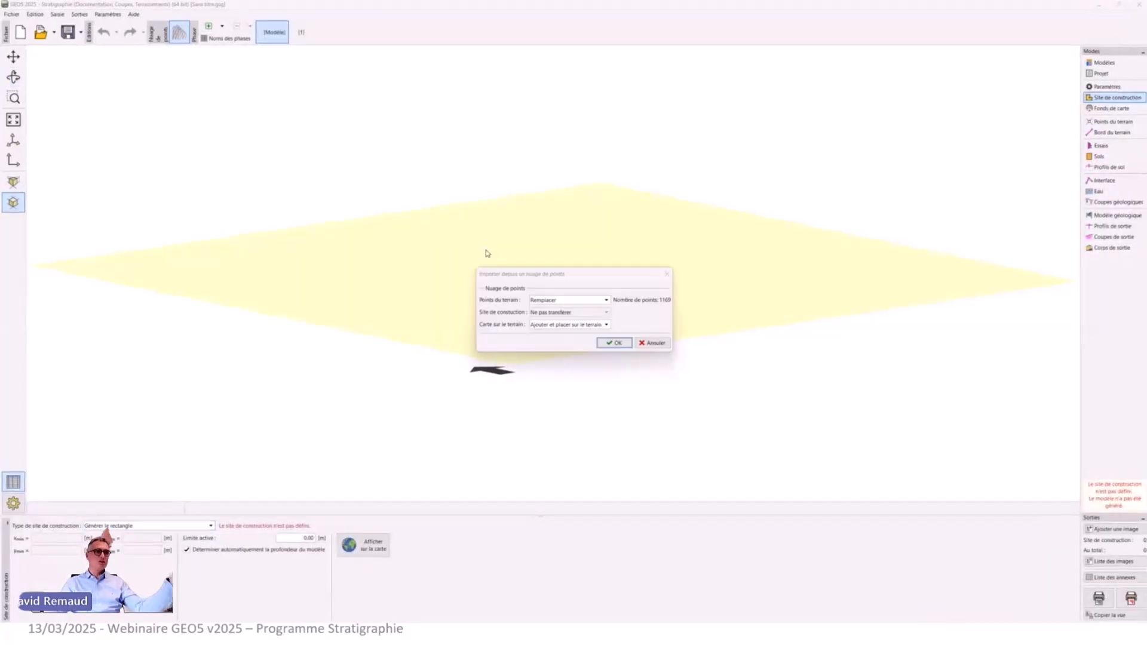
pyautogui.click(567, 304)
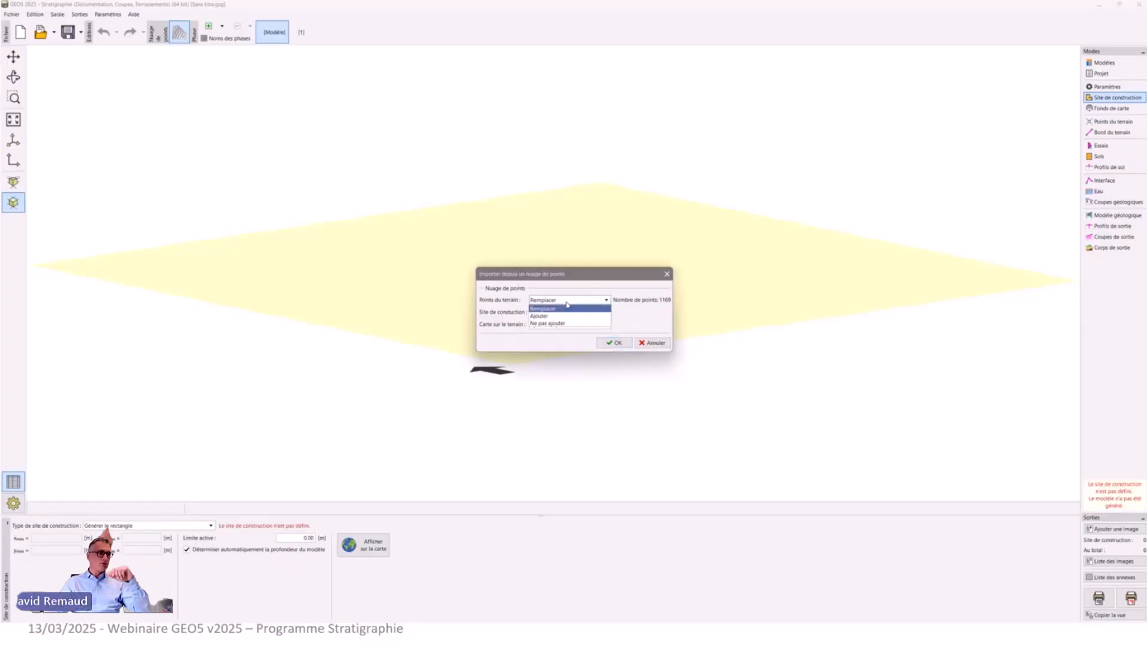
pyautogui.click(567, 305)
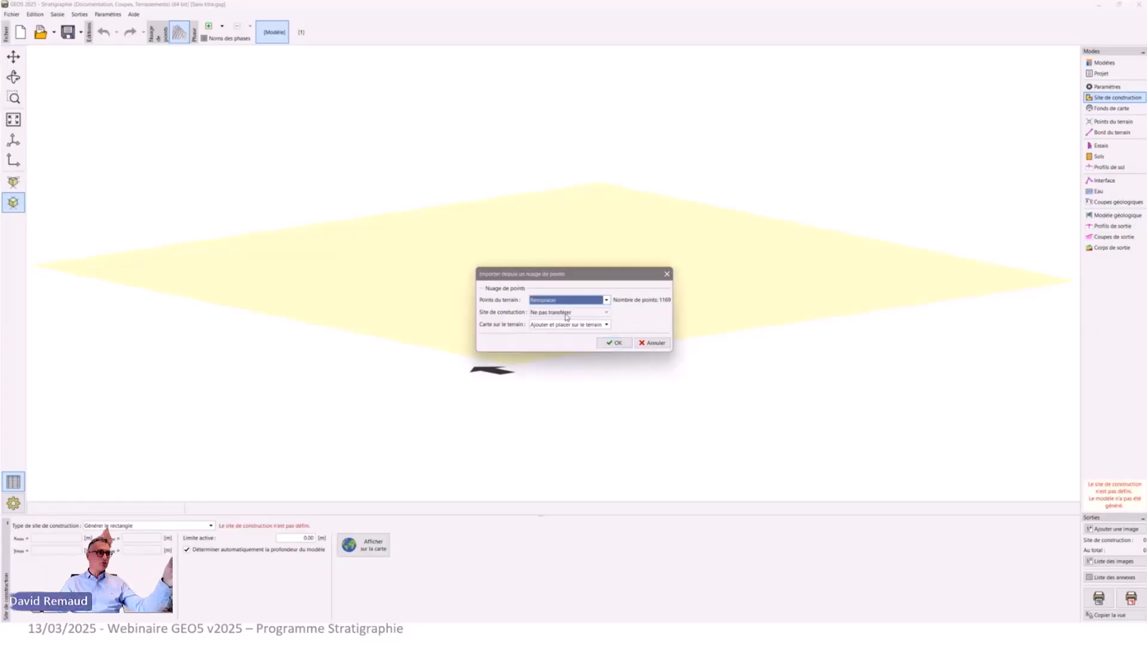
pyautogui.click(618, 344)
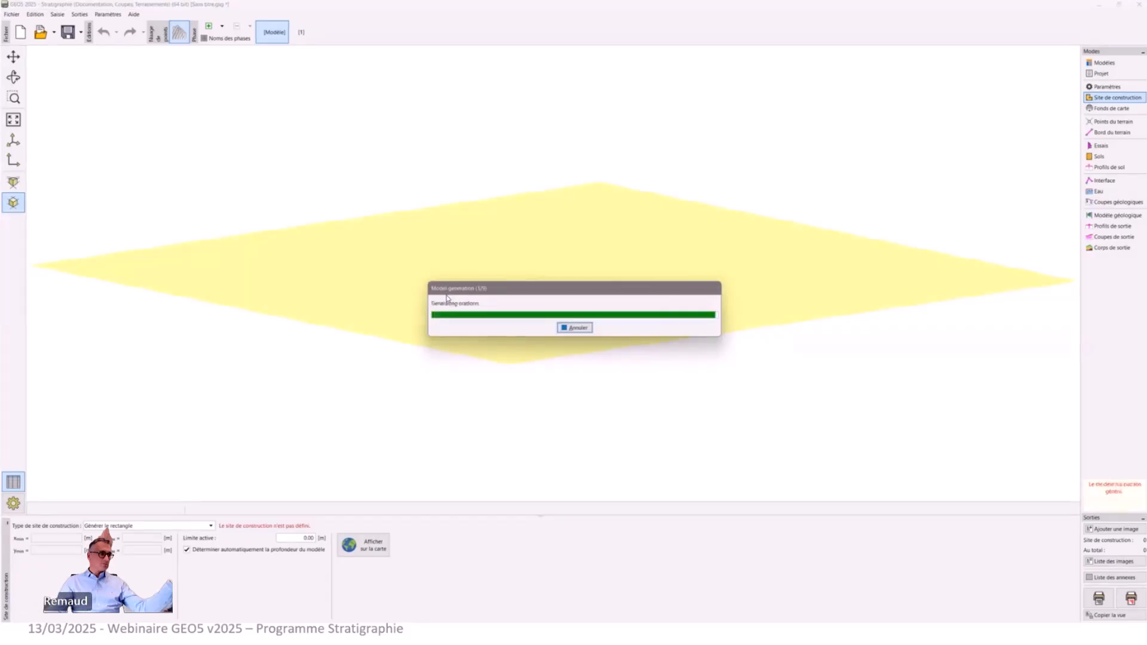
# Examine the generated terrain in 3D and review the available construction site types.
pyautogui.click(13, 77)
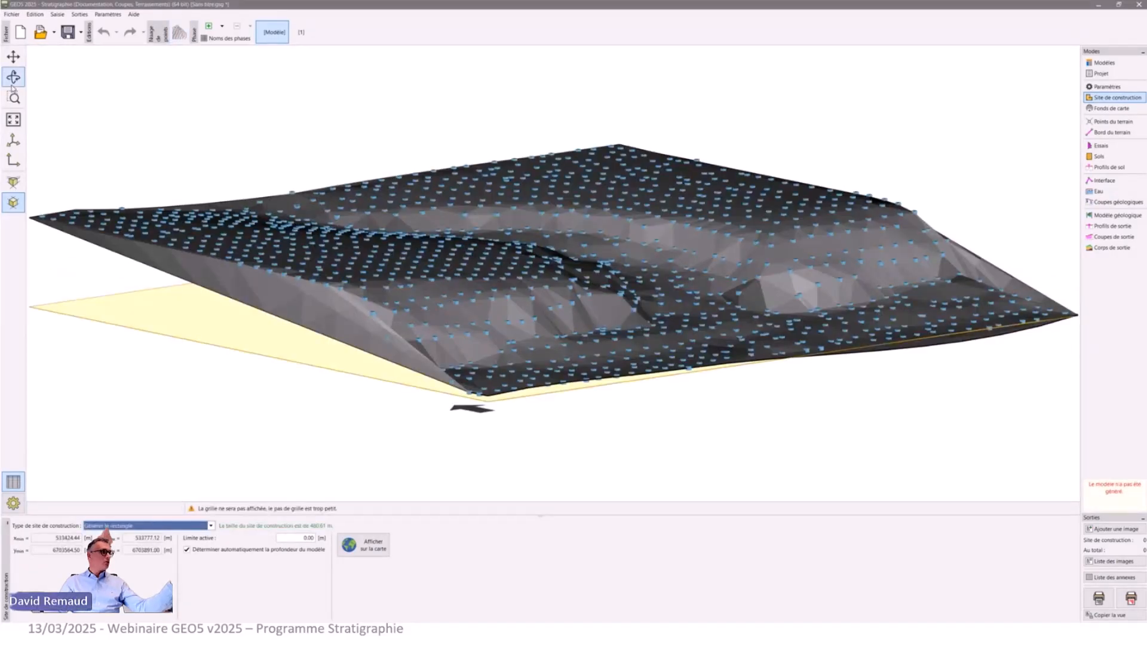
pyautogui.moveTo(632, 200); pyautogui.dragTo(418, 328)
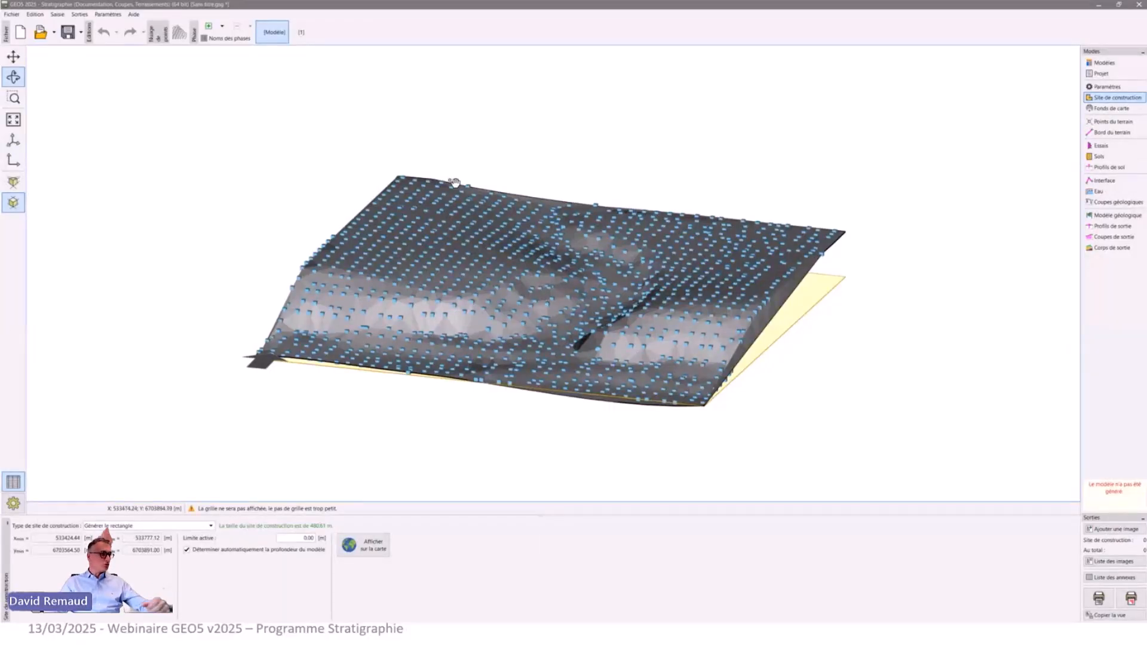
pyautogui.click(210, 526)
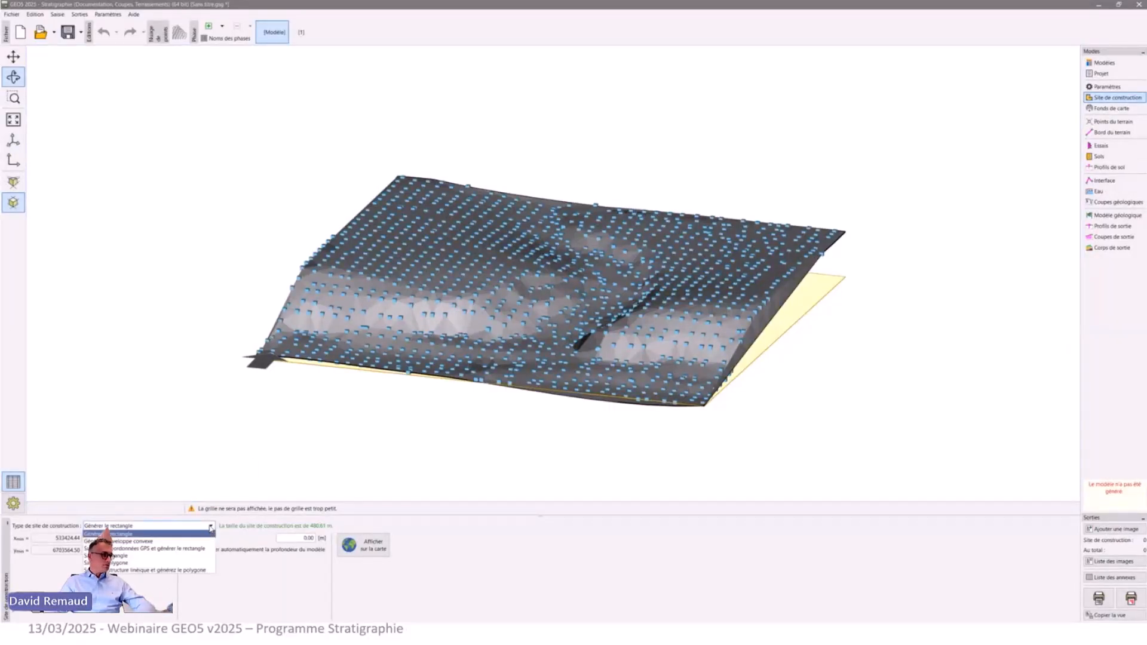
pyautogui.click(210, 526)
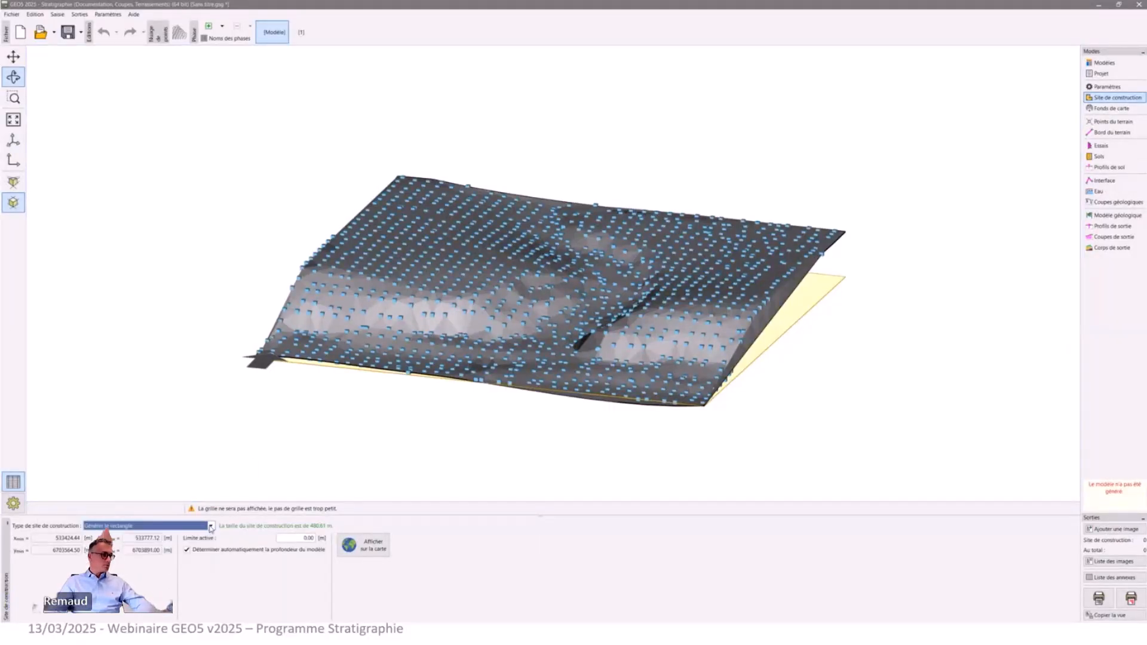
# Show the construction site on the online map in a full-size browser window and examine its location near Vouvray.
pyautogui.click(373, 547)
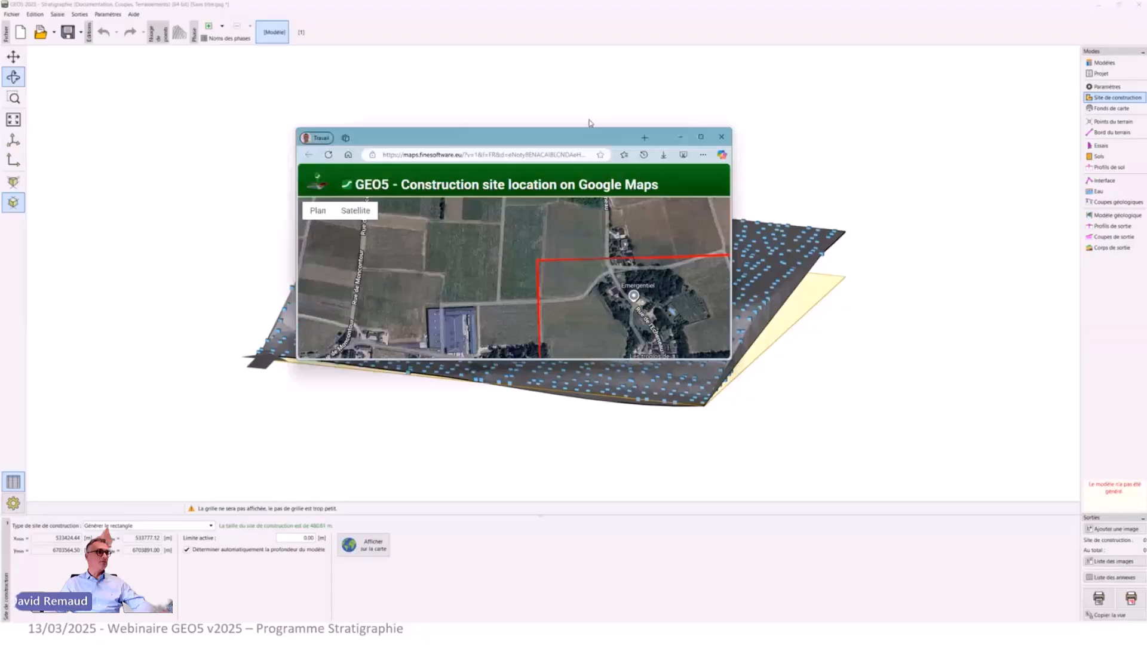
pyautogui.moveTo(588, 136); pyautogui.dragTo(588, 1)
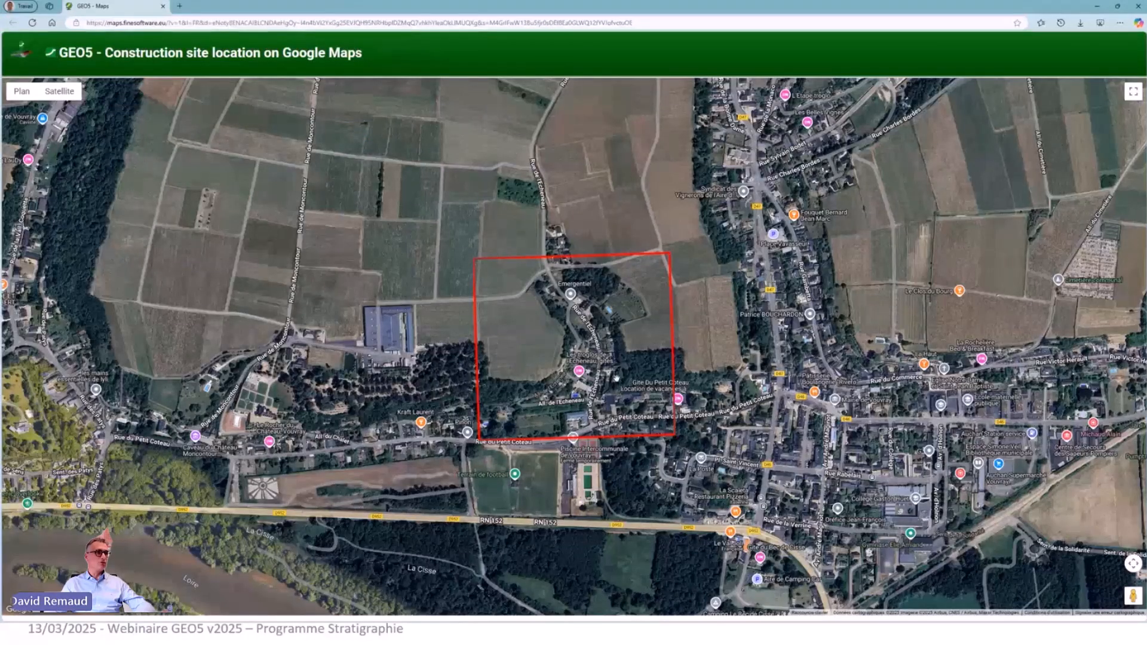
pyautogui.scroll(2, 617, 378)
pyautogui.scroll(-3, 612, 374)
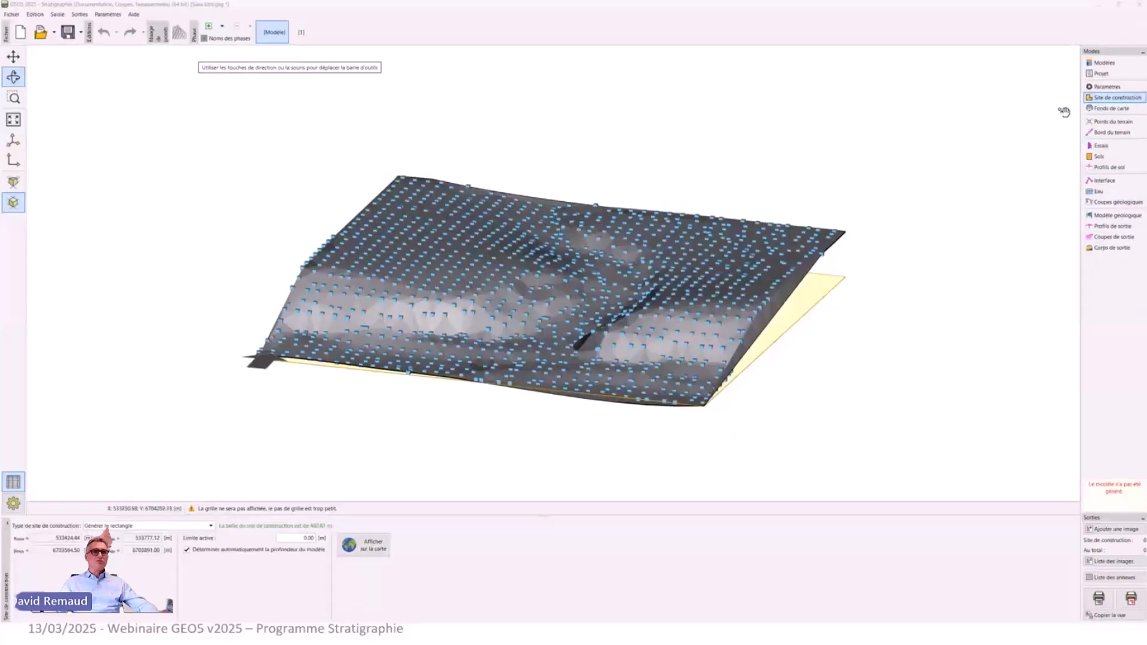
# Review the project's coordinate system, RGF93 v1 / Lambert-93, and leave its definition without making changes.
pyautogui.click(1106, 87)
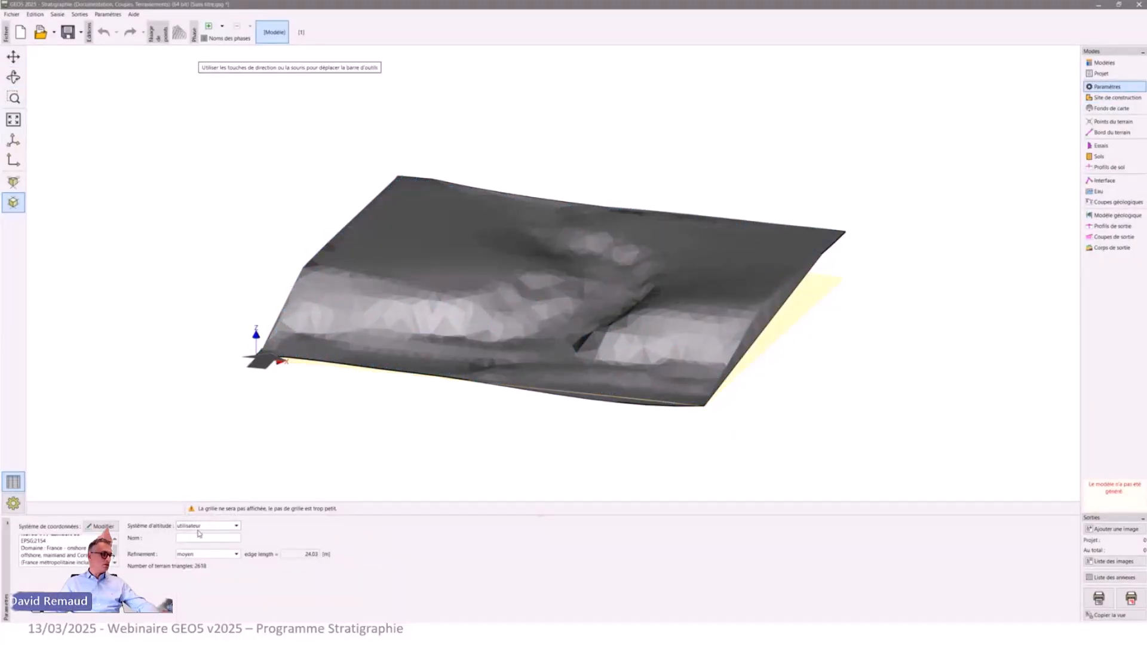
pyautogui.click(100, 526)
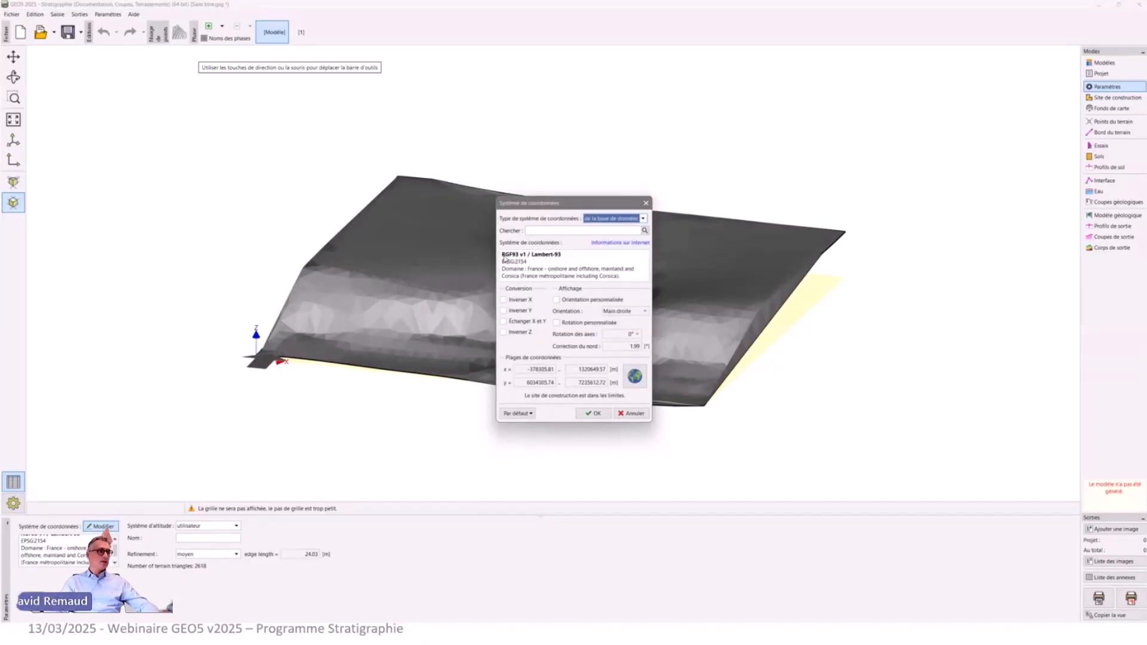
pyautogui.moveTo(502, 253); pyautogui.dragTo(561, 258)
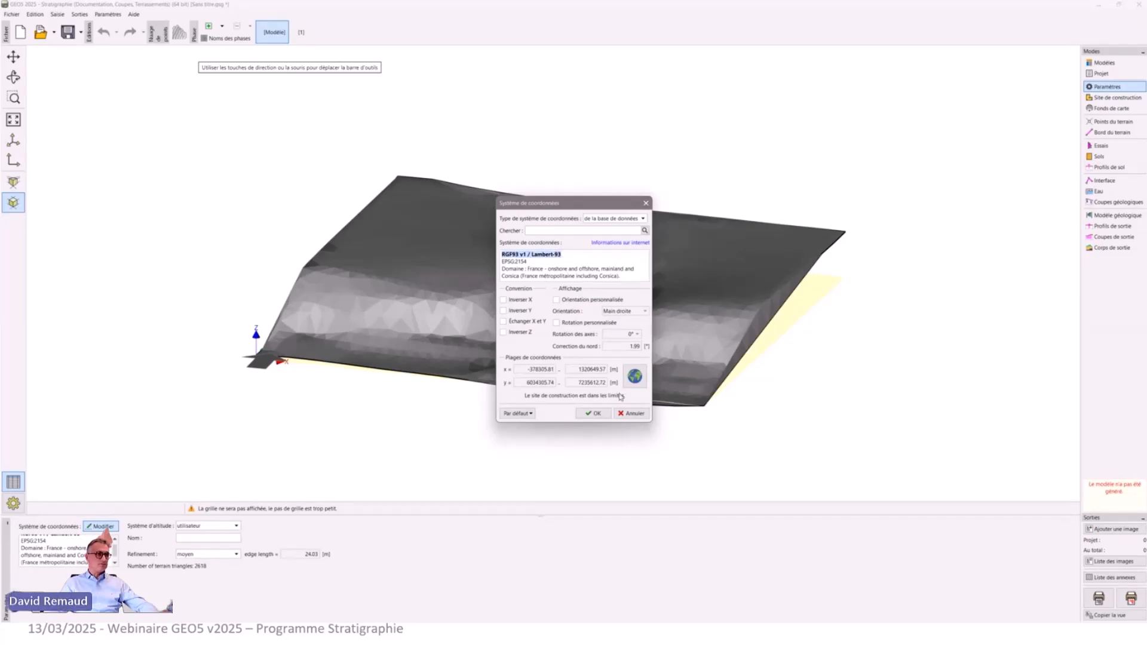
pyautogui.click(632, 414)
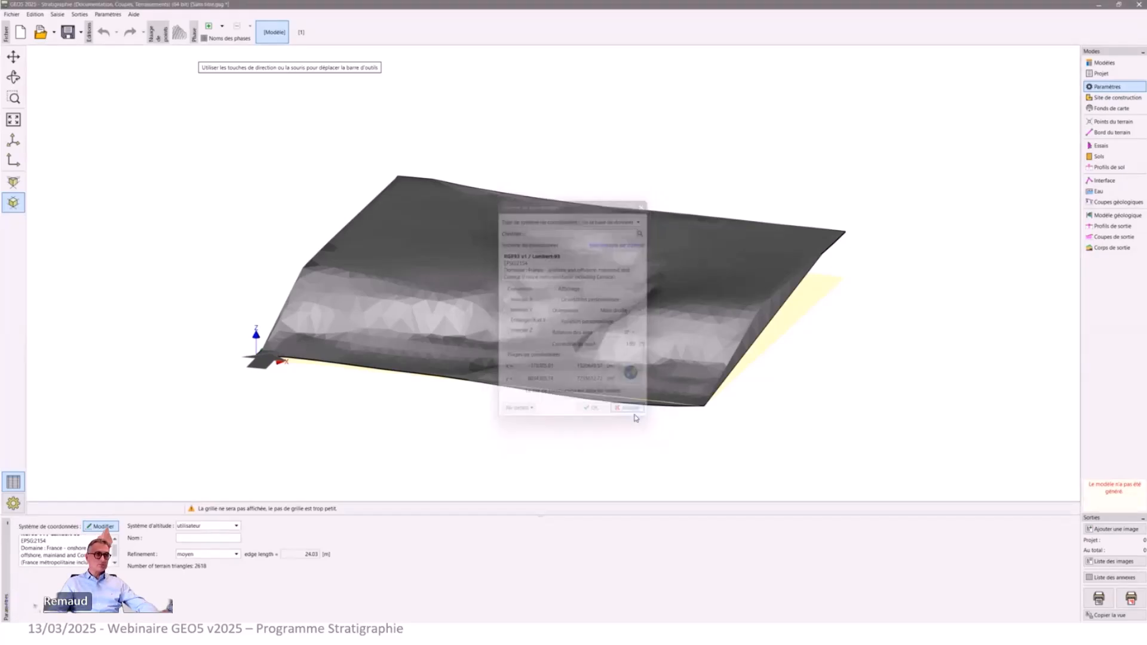
# For the construction site, turn off automatic model depth and set the model depth below the terrain to 5 m.
pyautogui.click(1116, 99)
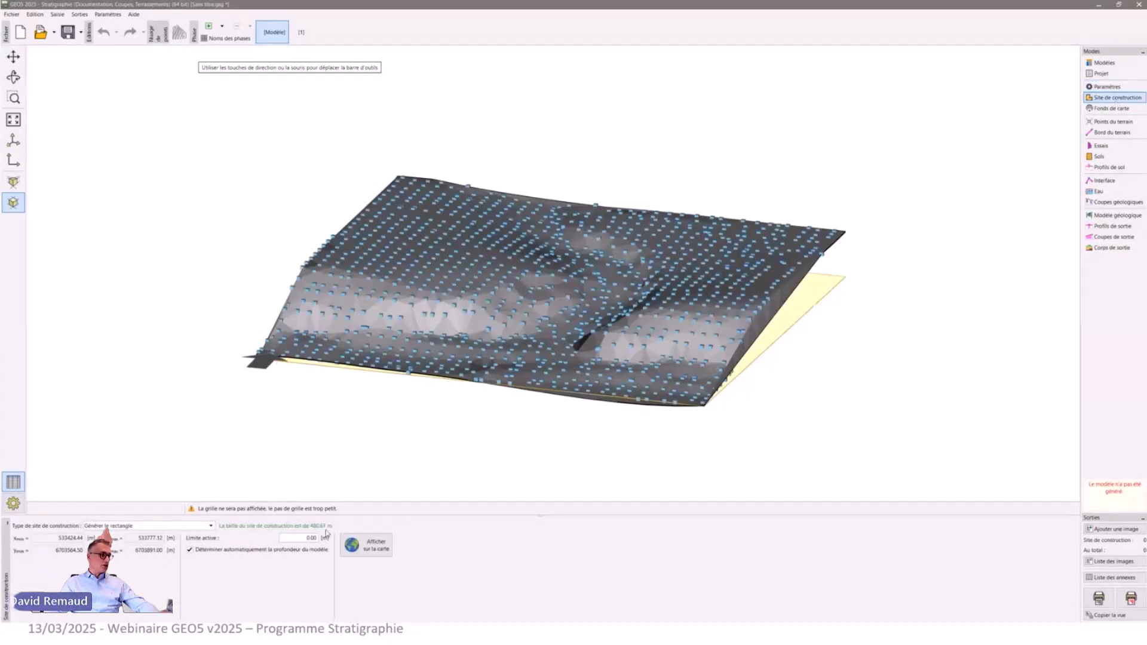
pyautogui.click(252, 553)
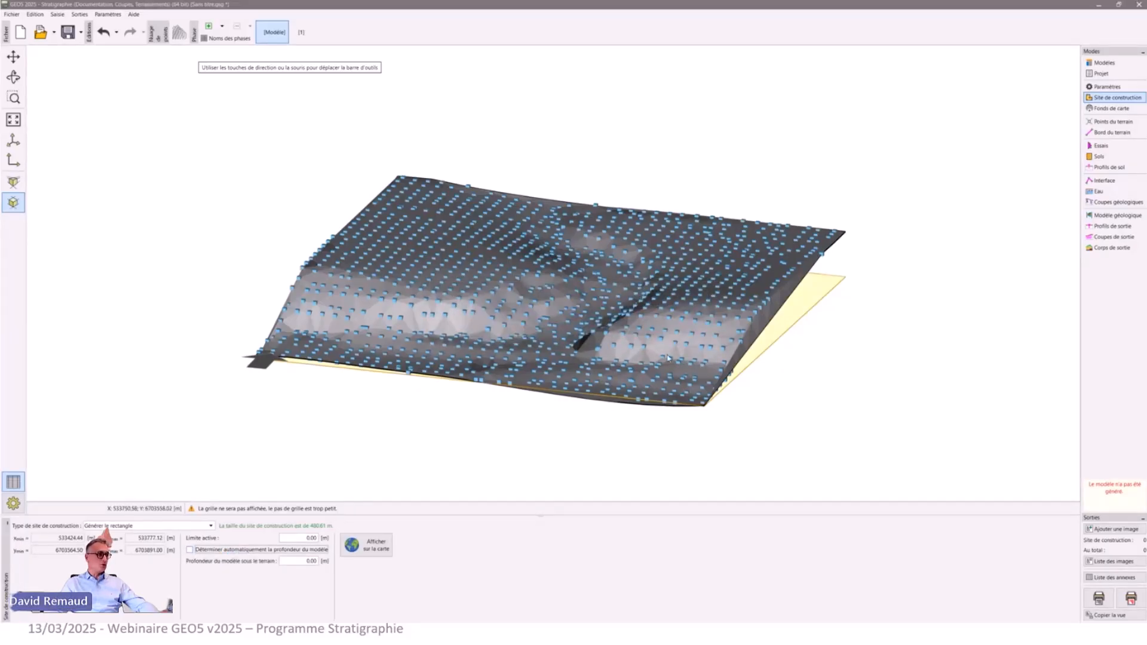
pyautogui.click(311, 562)
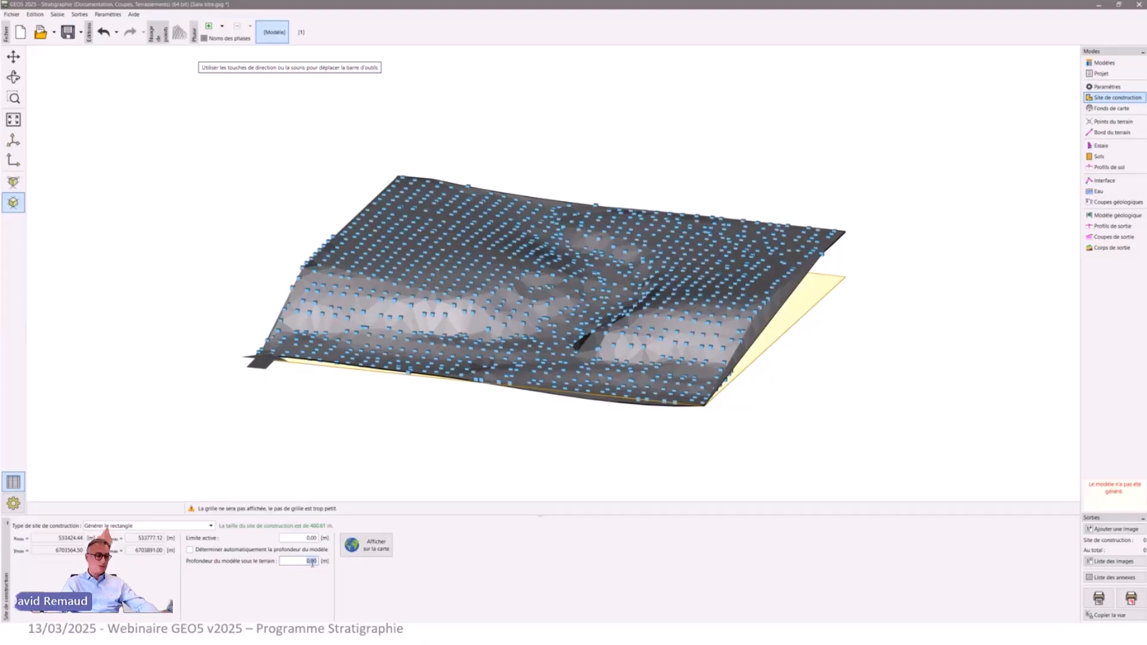
pyautogui.write('5')
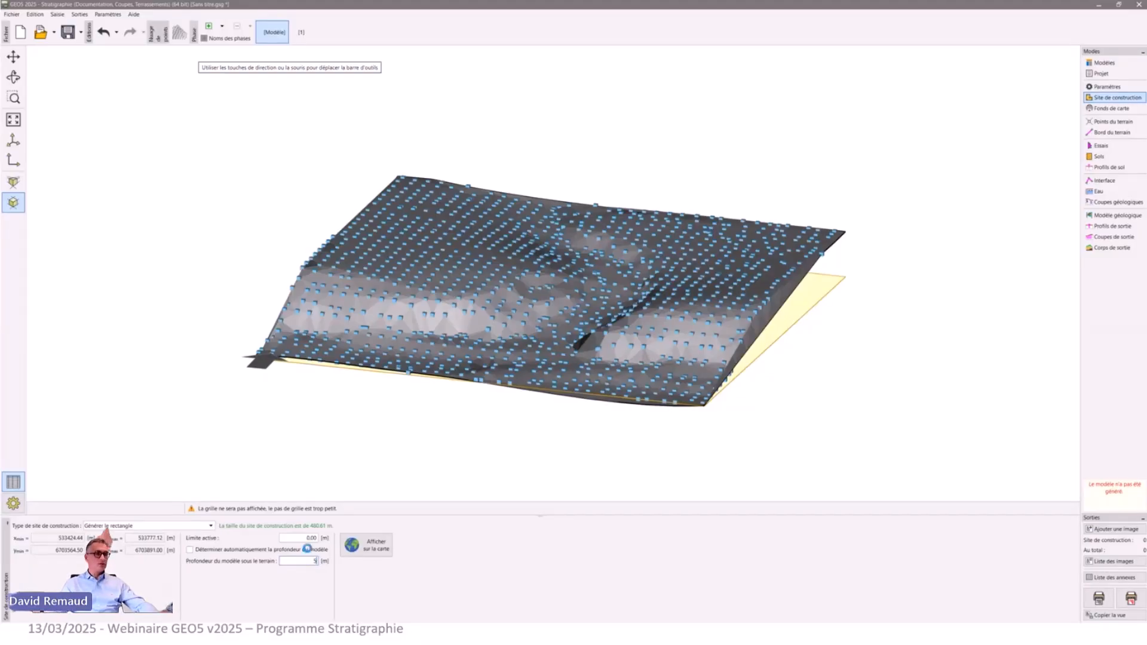
pyautogui.press('Return')
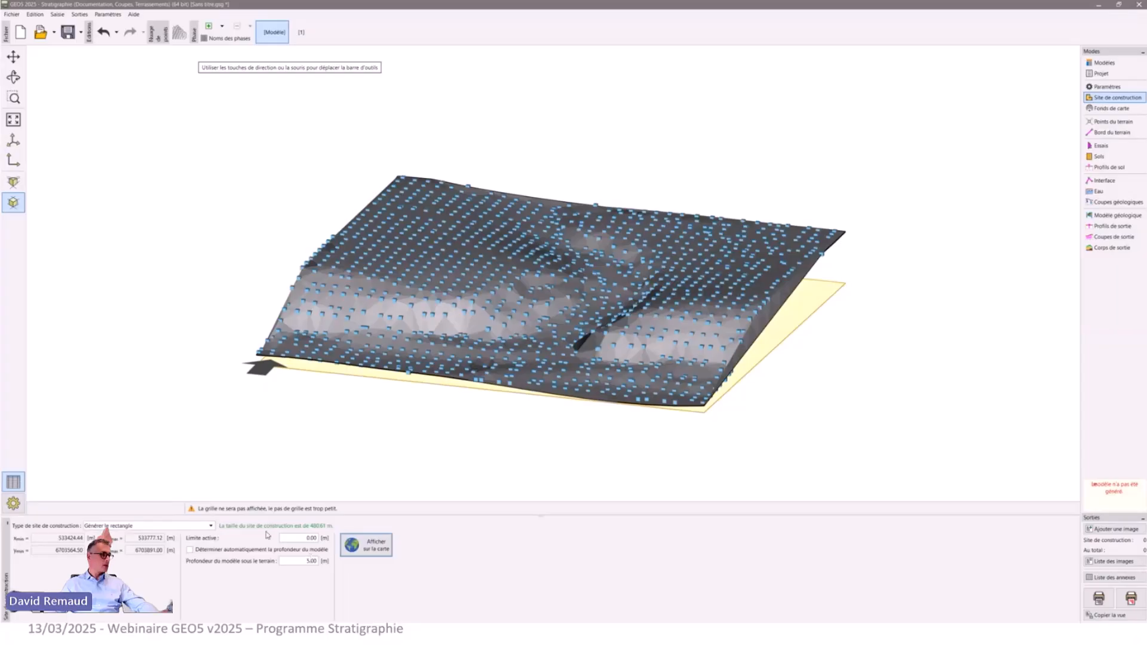
# Retrieve background maps for the site from Monde - OpenStreetMap and add the Standard map to the project.
pyautogui.click(1103, 109)
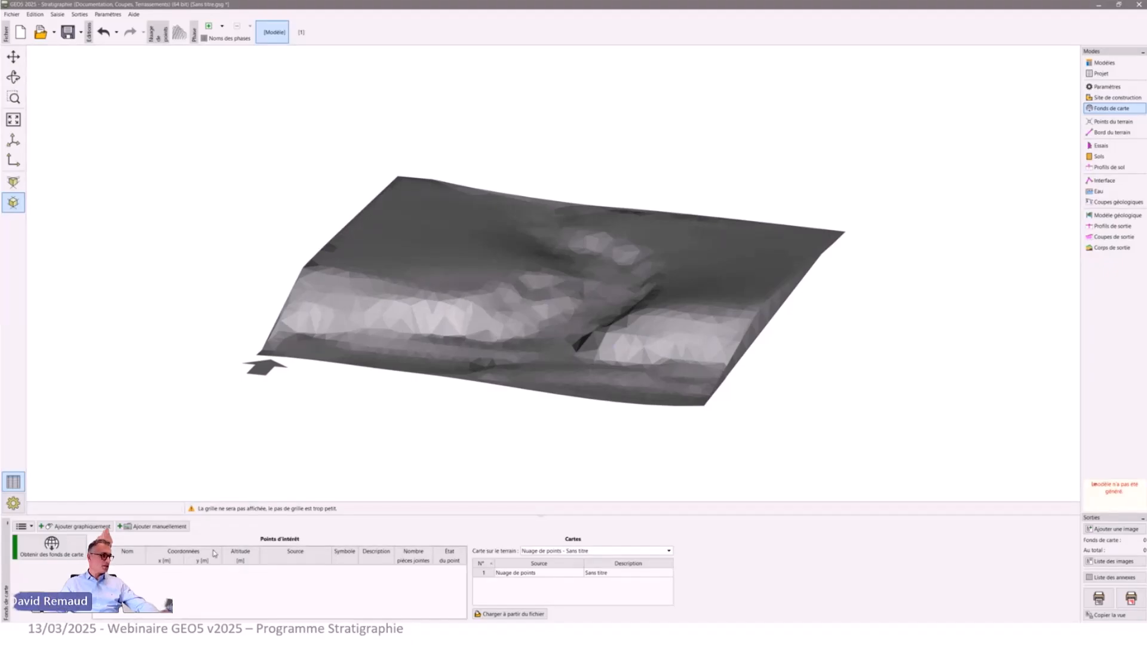
pyautogui.click(69, 550)
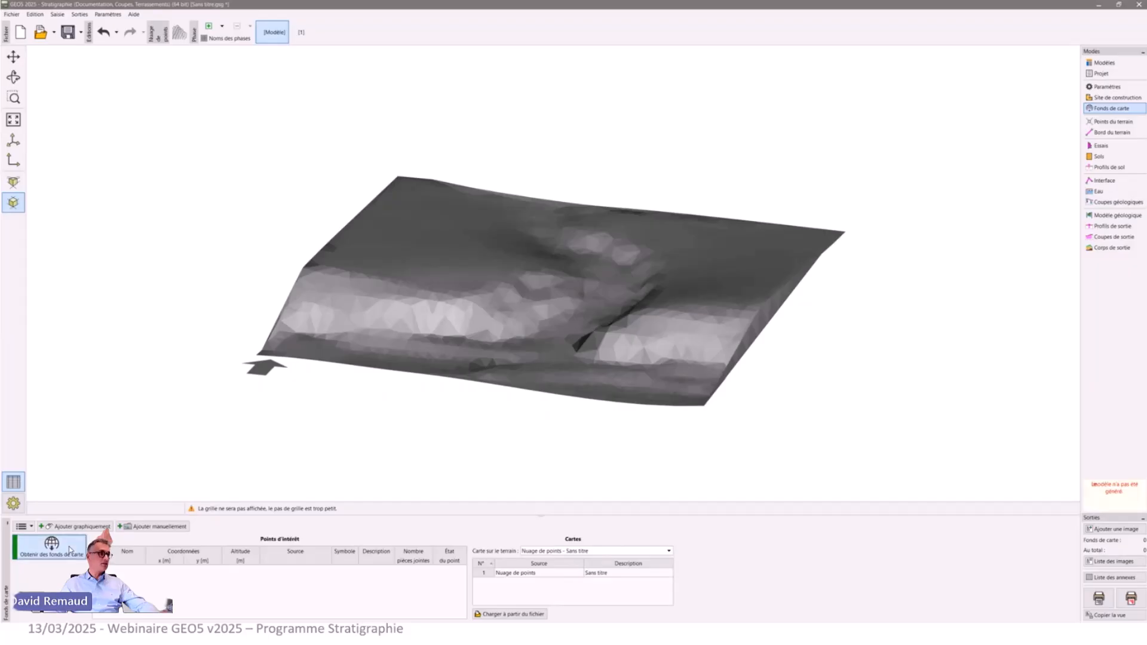
pyautogui.moveTo(646, 56); pyautogui.dragTo(670, 81)
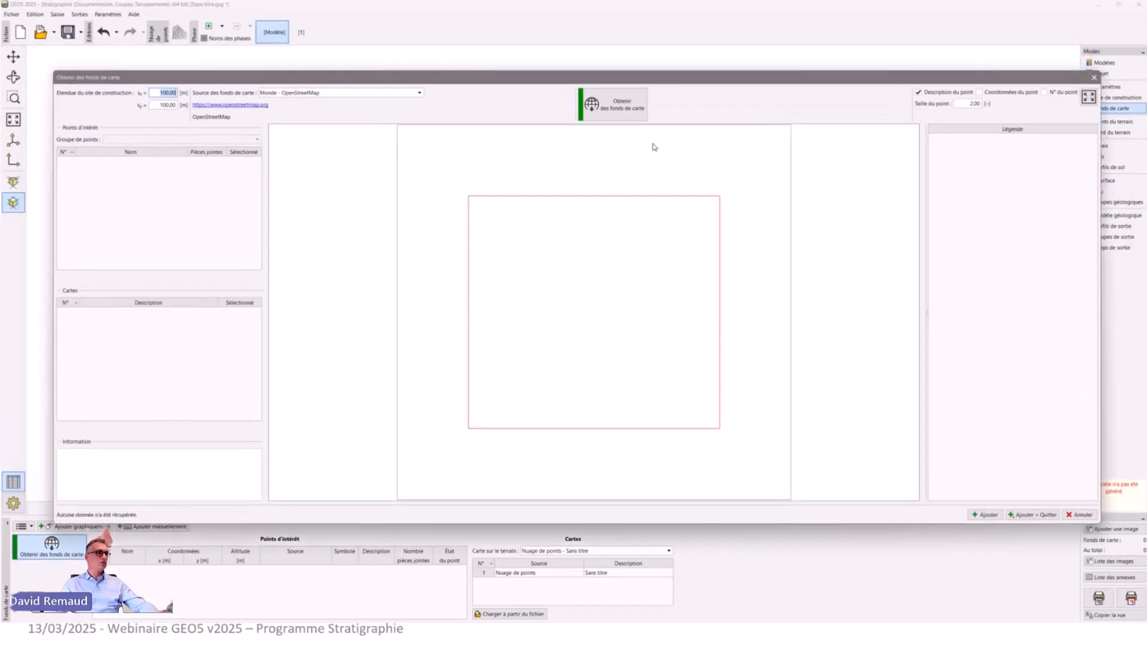
pyautogui.click(322, 93)
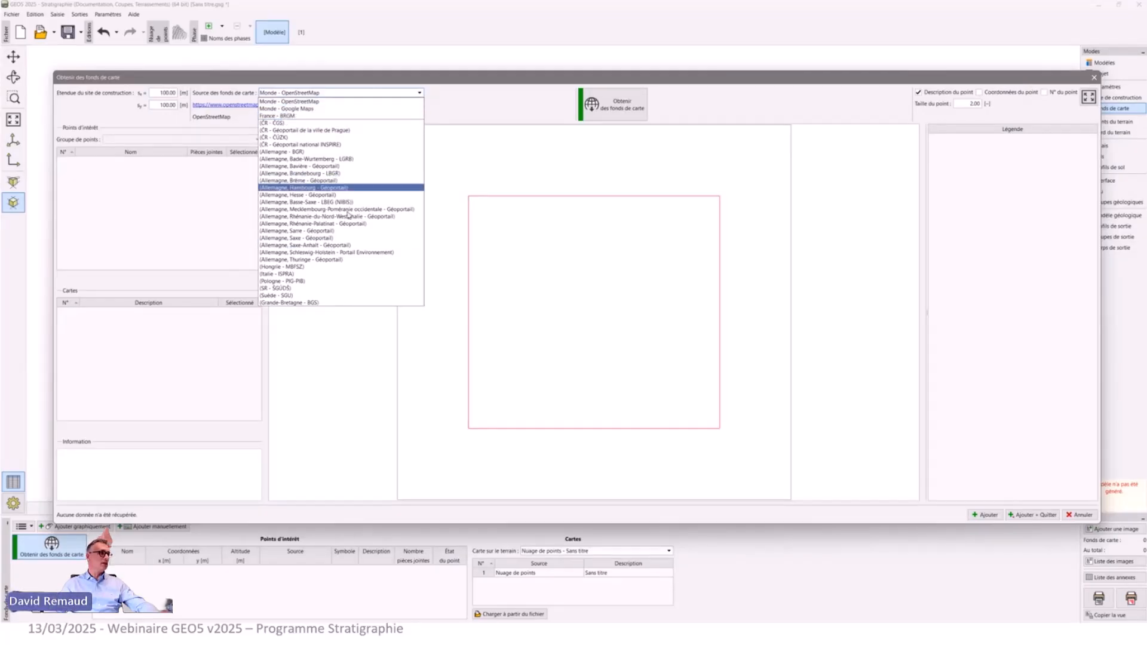
pyautogui.click(436, 104)
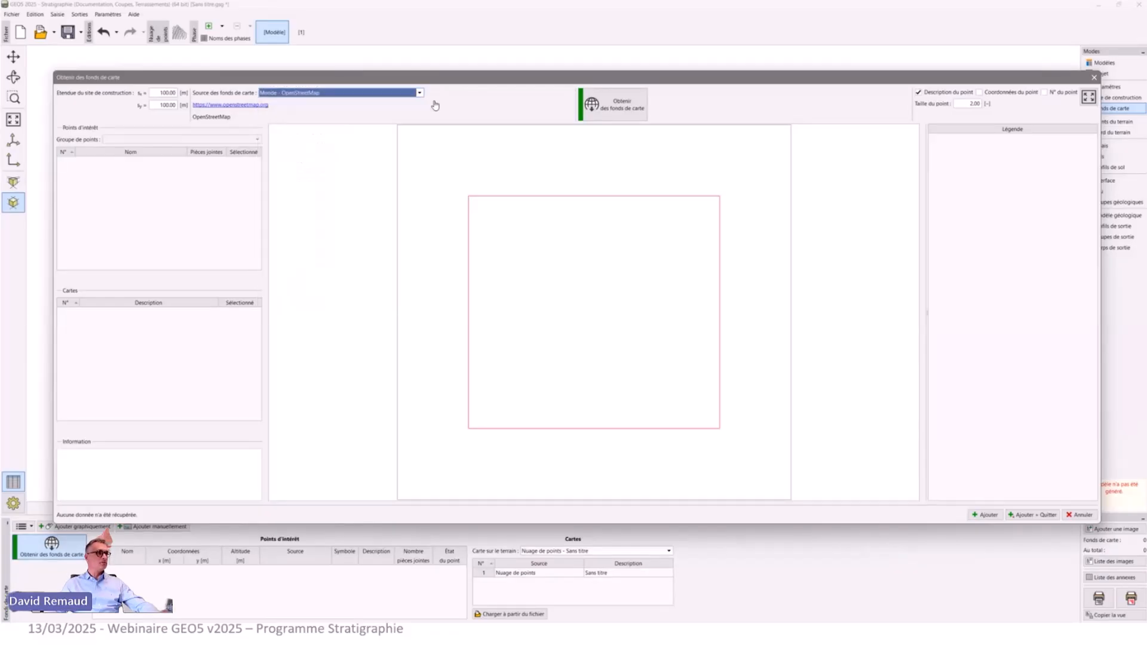
pyautogui.click(603, 109)
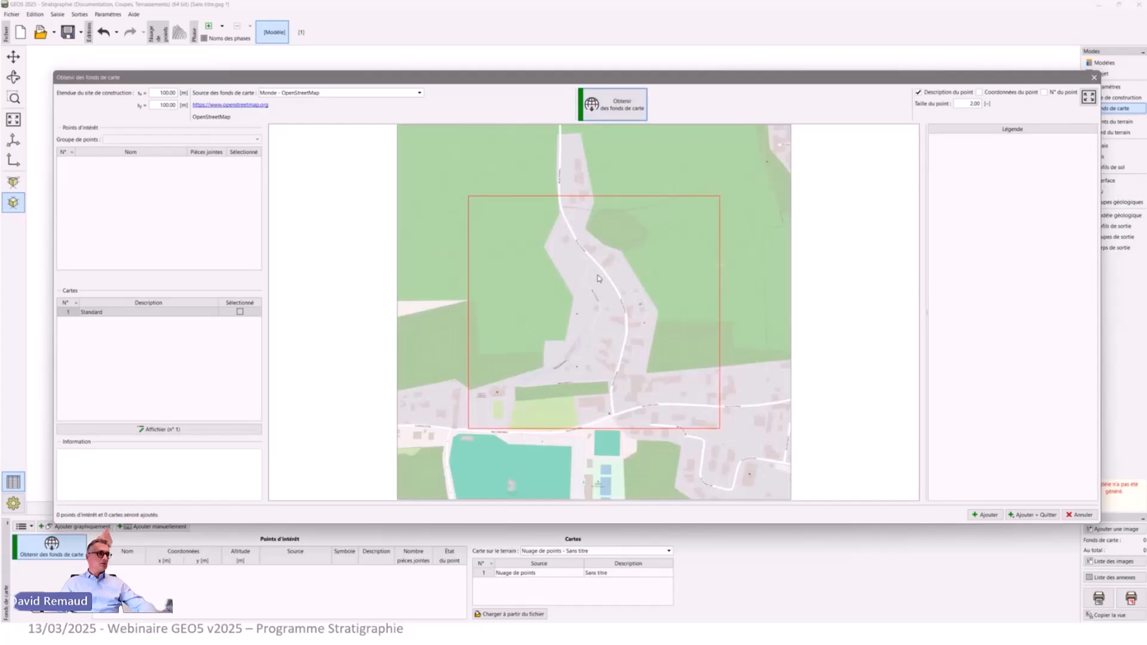
pyautogui.click(240, 312)
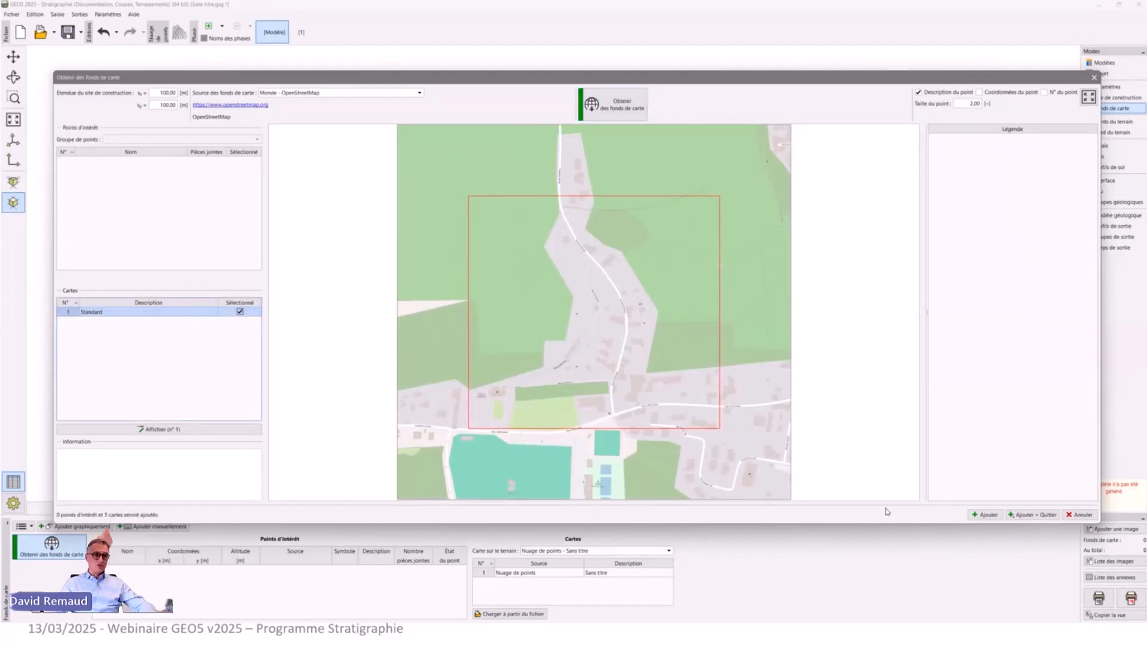
pyautogui.click(972, 514)
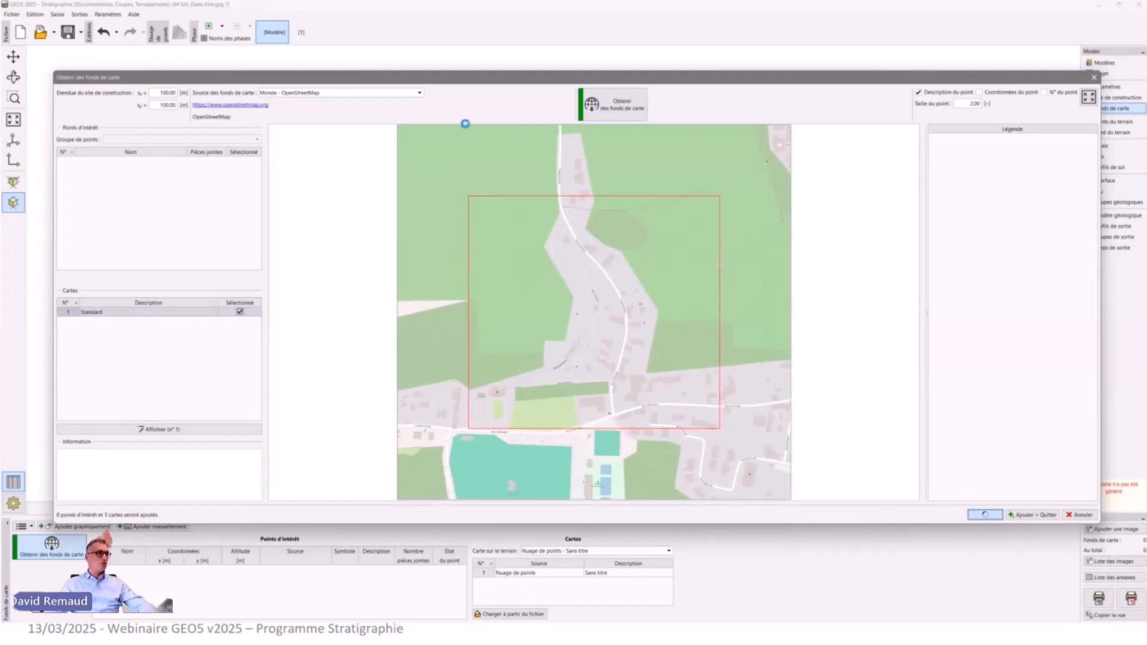
# Retrieve the Monde - Google Maps backgrounds and add only the Satellite map to the project.
pyautogui.click(369, 93)
pyautogui.click(347, 109)
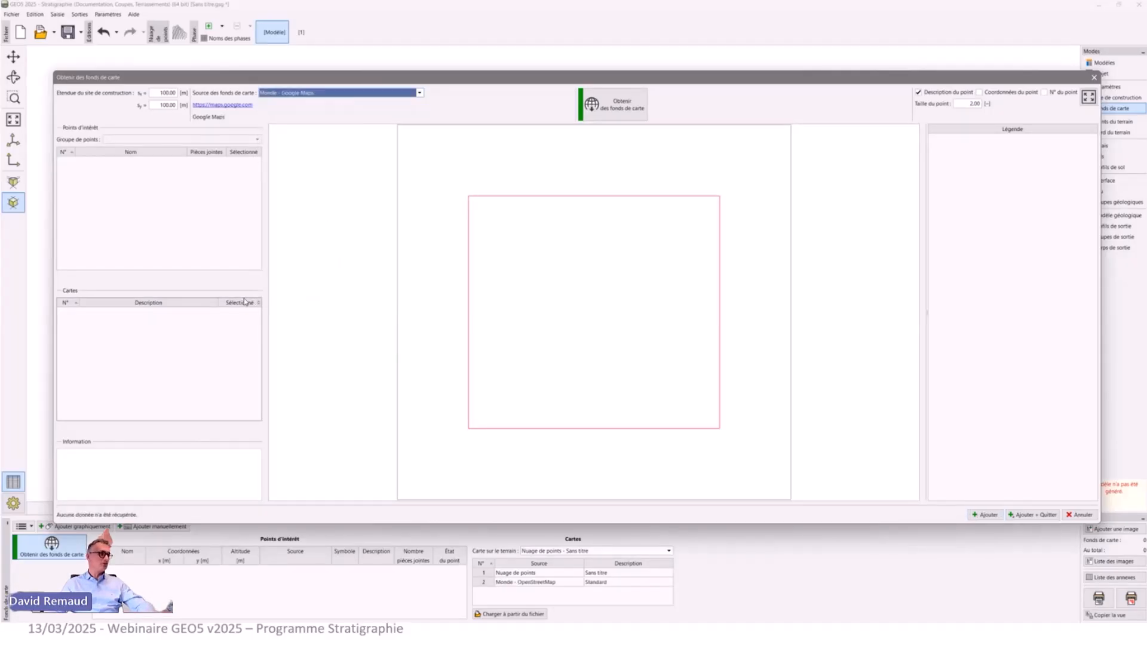
pyautogui.click(613, 105)
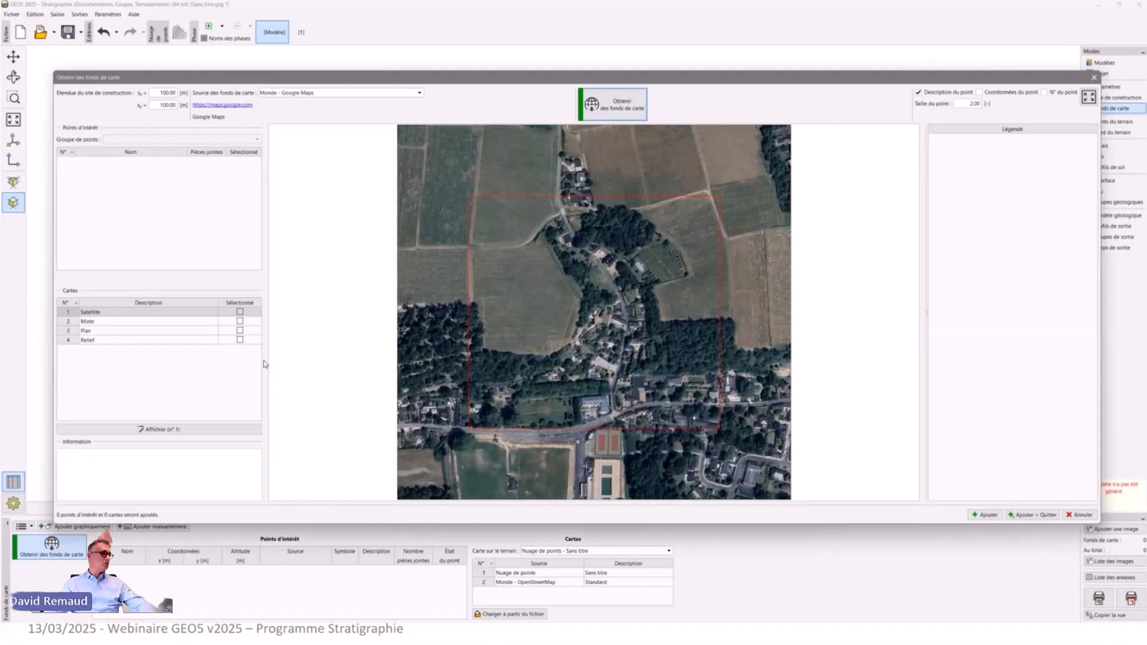
pyautogui.click(239, 330)
pyautogui.click(240, 340)
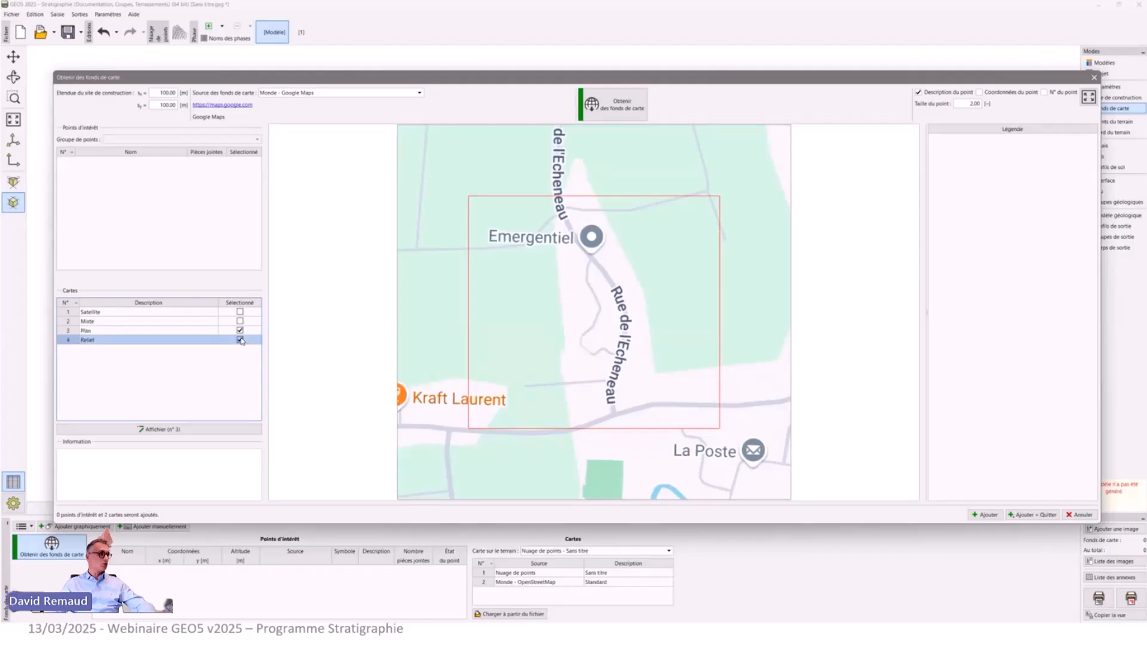
pyautogui.click(242, 321)
pyautogui.click(240, 312)
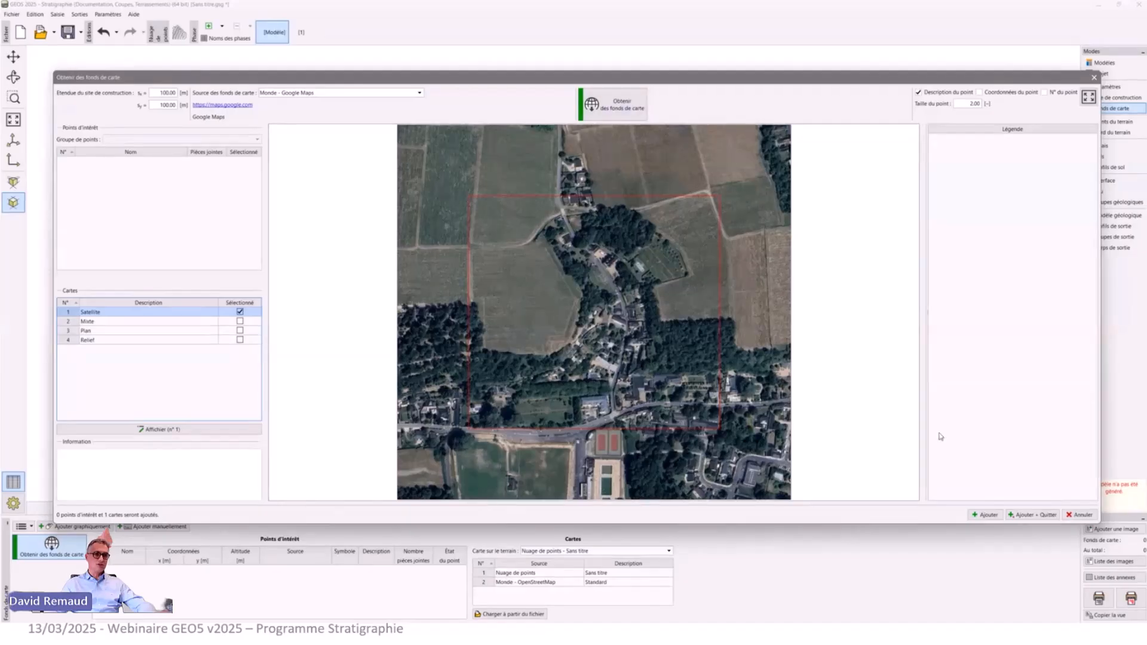
pyautogui.click(985, 515)
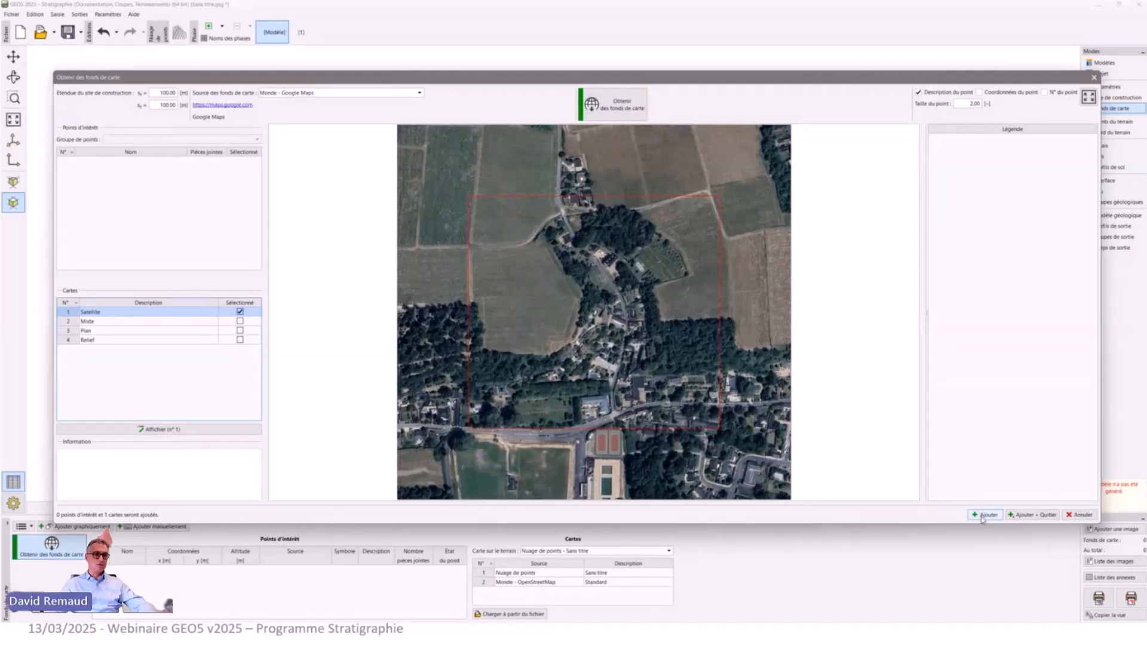
# Switch the background map source to France - BRGM and retrieve its maps for the site.
pyautogui.click(414, 91)
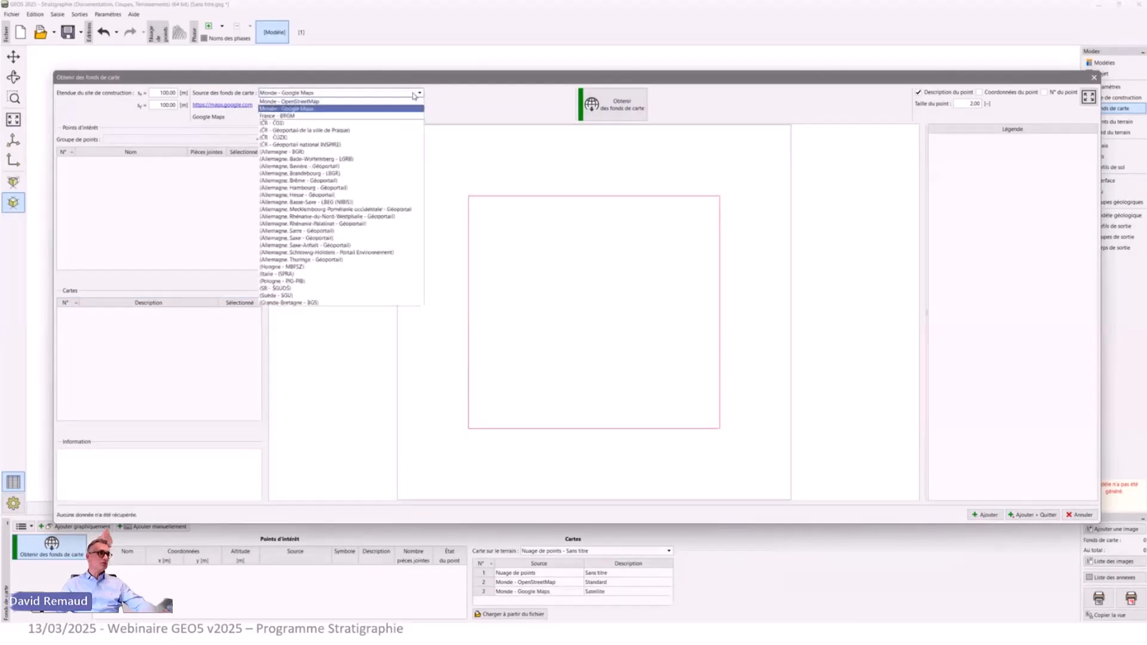
pyautogui.click(332, 116)
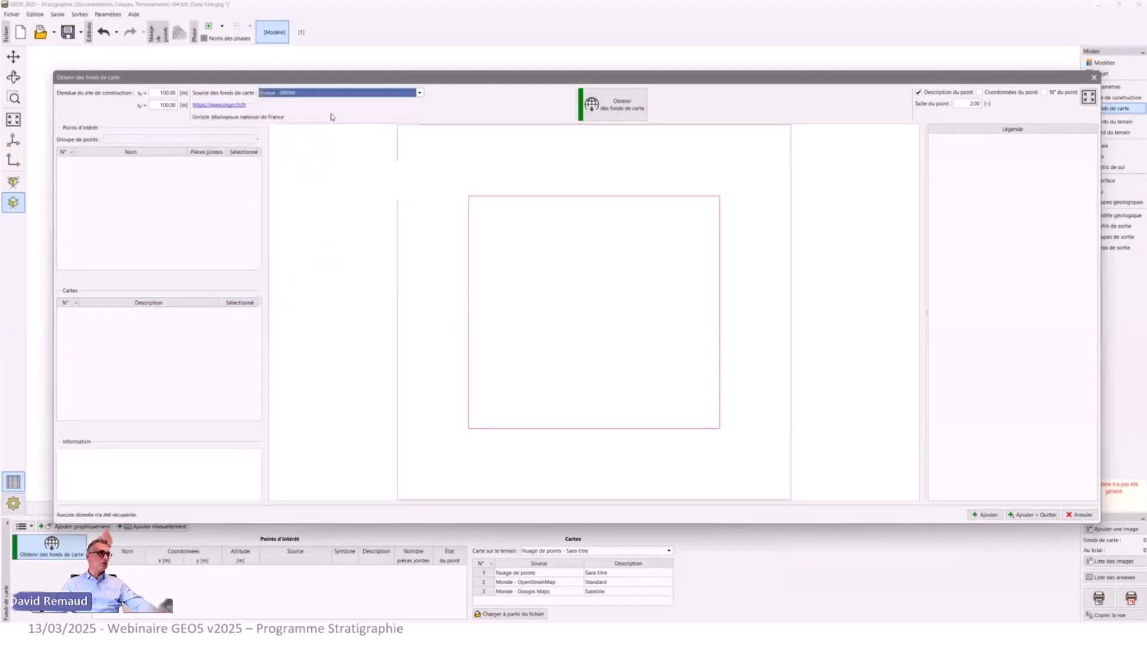
pyautogui.click(597, 118)
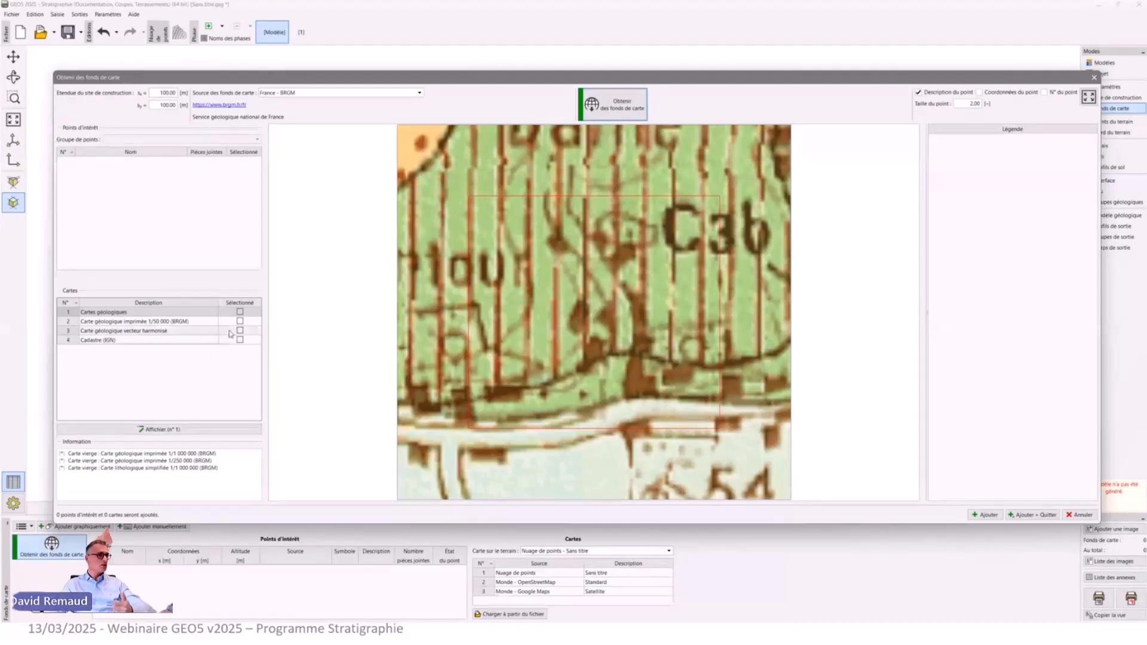
# Examine enlarged previews of the BRGM maps, from the 1/50 000 geological map to the vector geology and the cadastre.
pyautogui.click(191, 323)
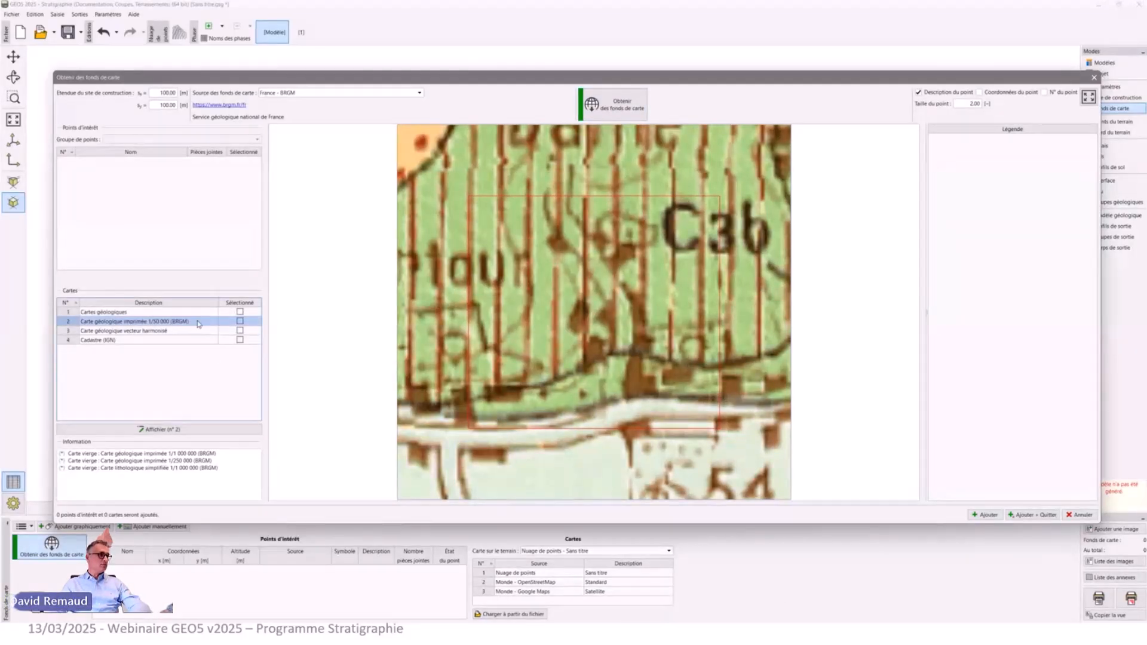
pyautogui.doubleClick(199, 324)
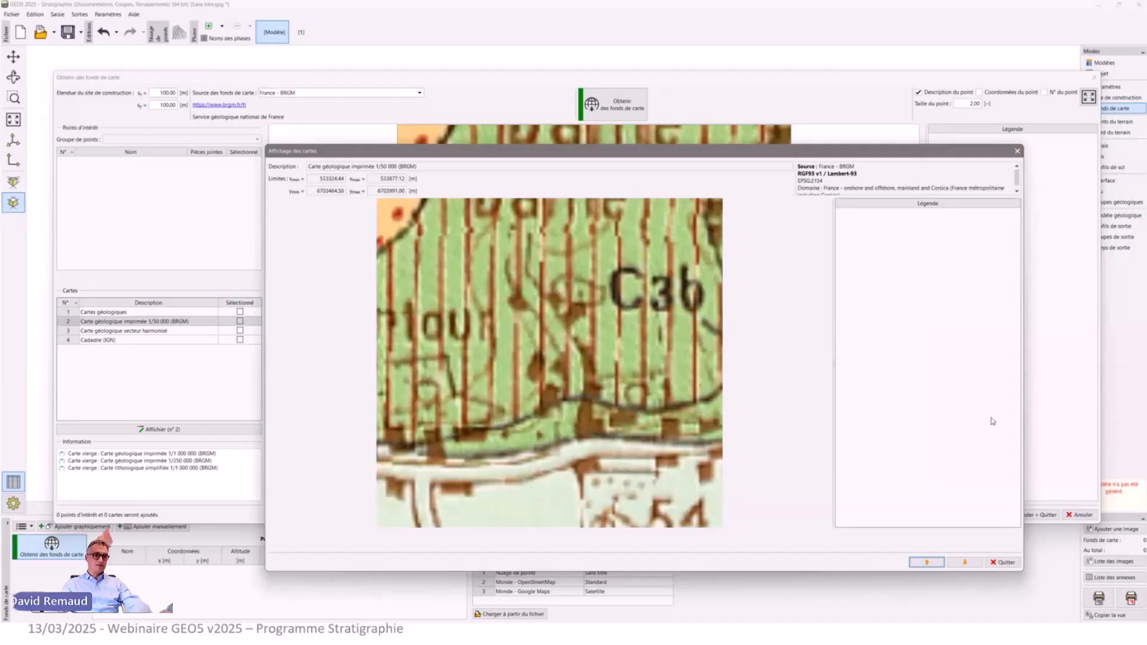
pyautogui.click(972, 563)
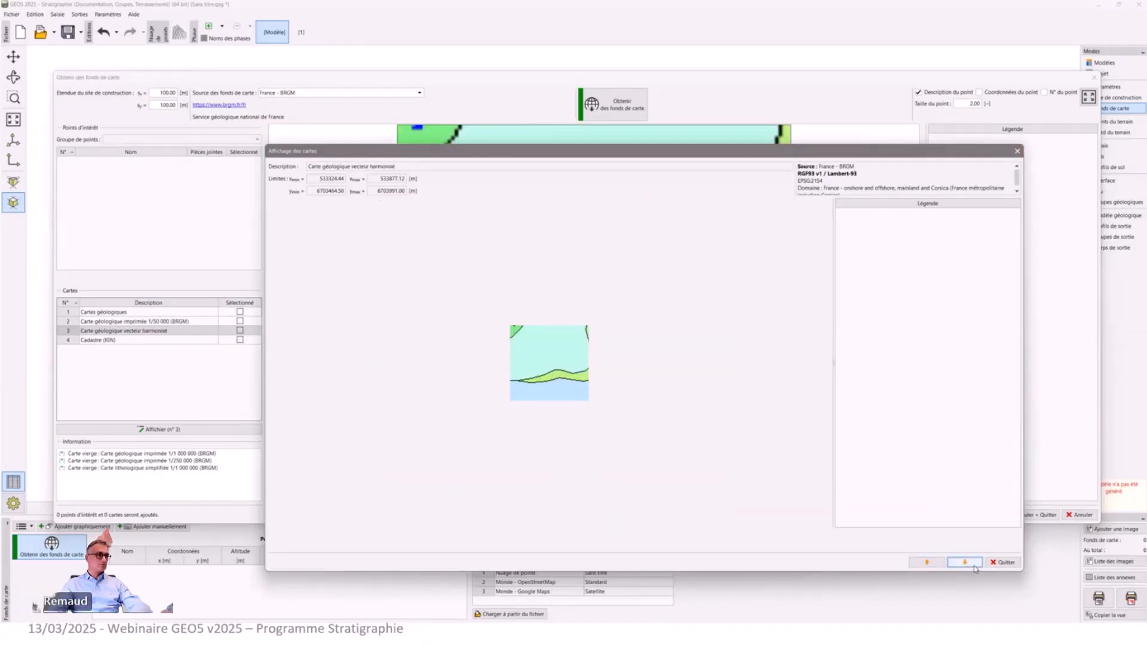
pyautogui.click(973, 564)
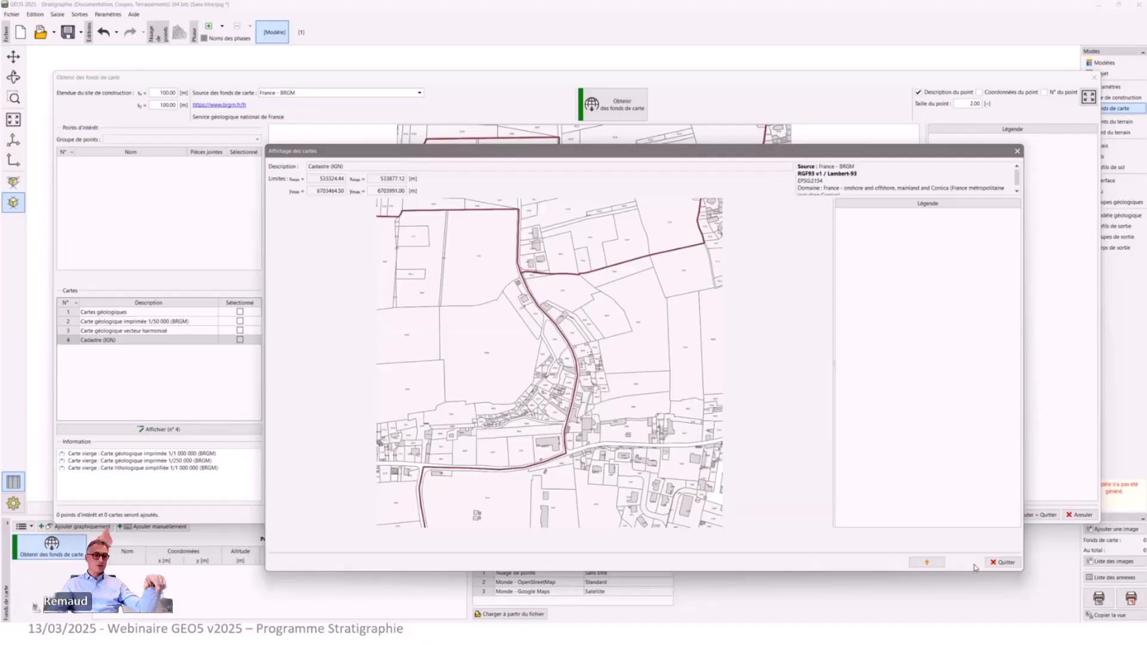
pyautogui.click(942, 561)
pyautogui.click(941, 561)
pyautogui.click(941, 561)
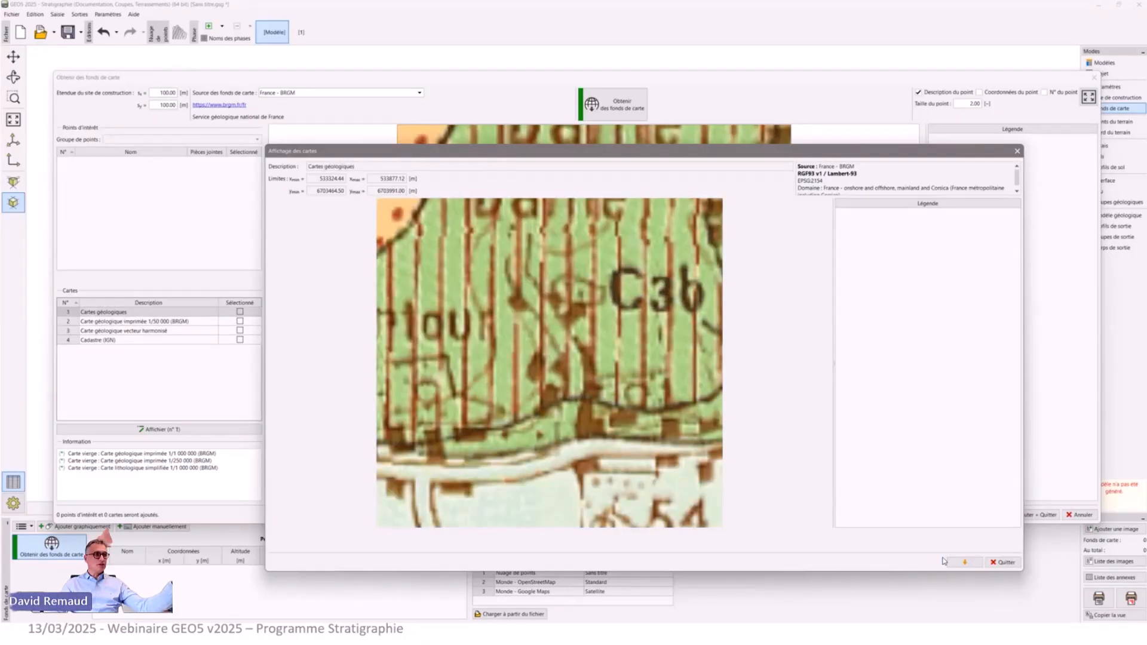
pyautogui.click(1001, 563)
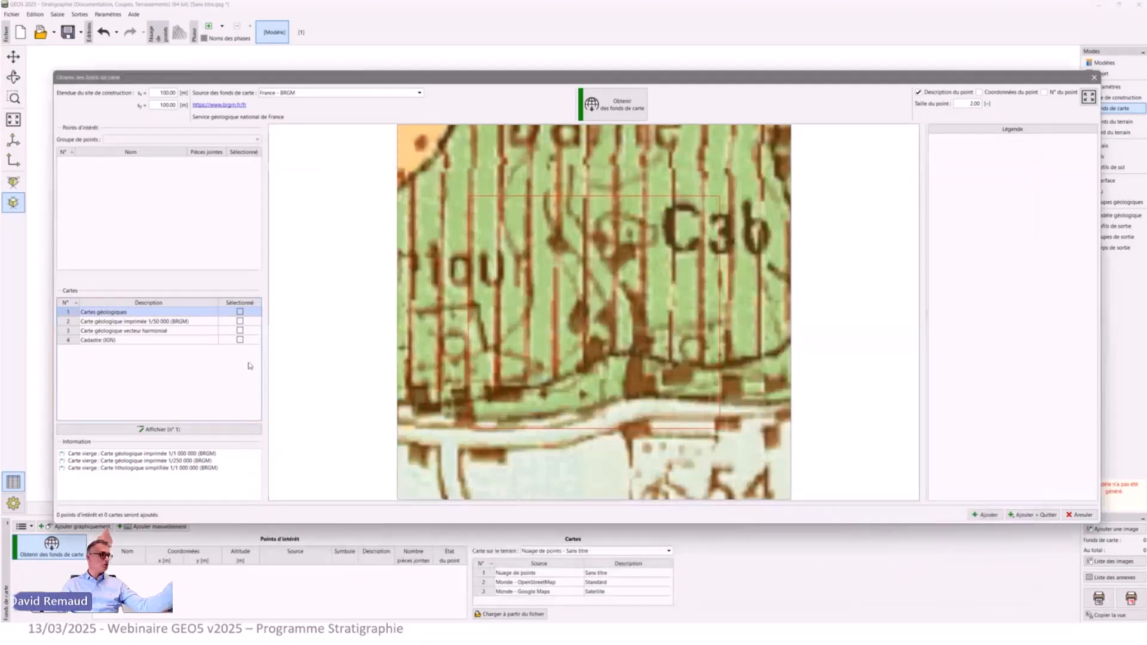
# Add the Cadastre (IGN) map to the project and finish retrieving background maps.
pyautogui.click(240, 340)
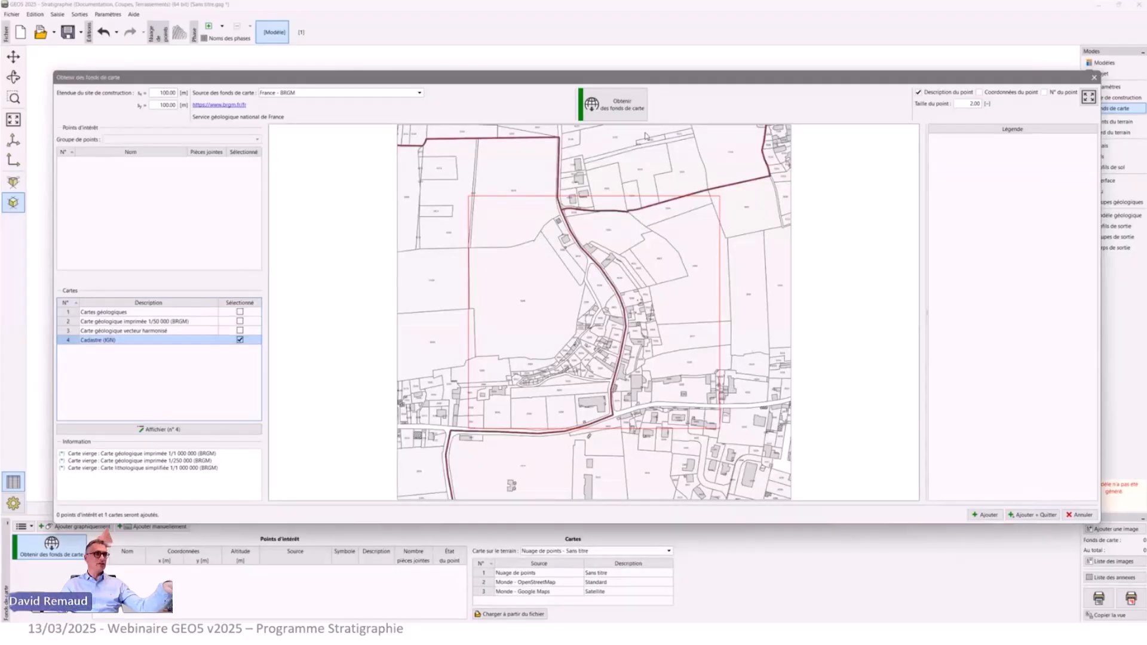
pyautogui.click(986, 514)
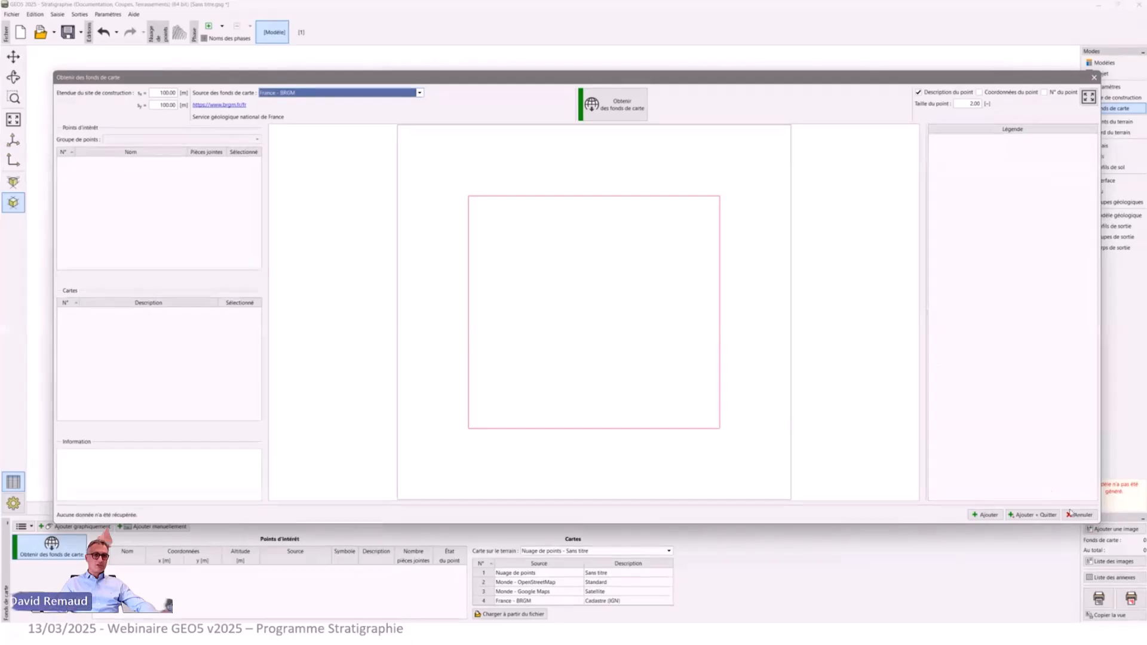
pyautogui.click(1047, 514)
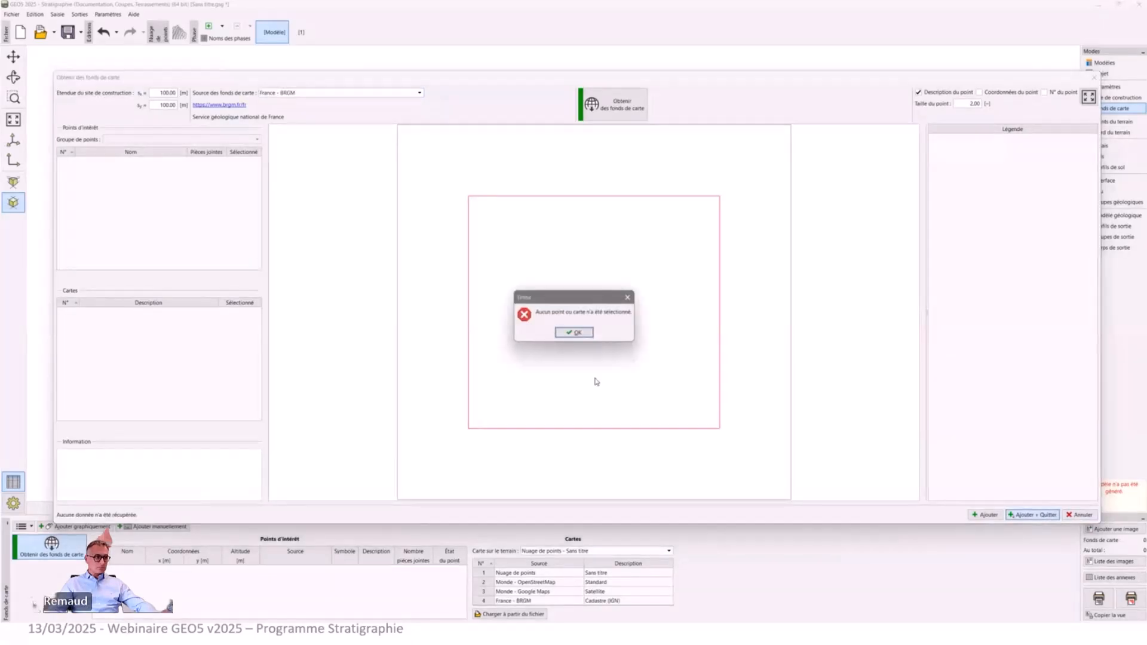
pyautogui.click(575, 333)
pyautogui.click(1079, 515)
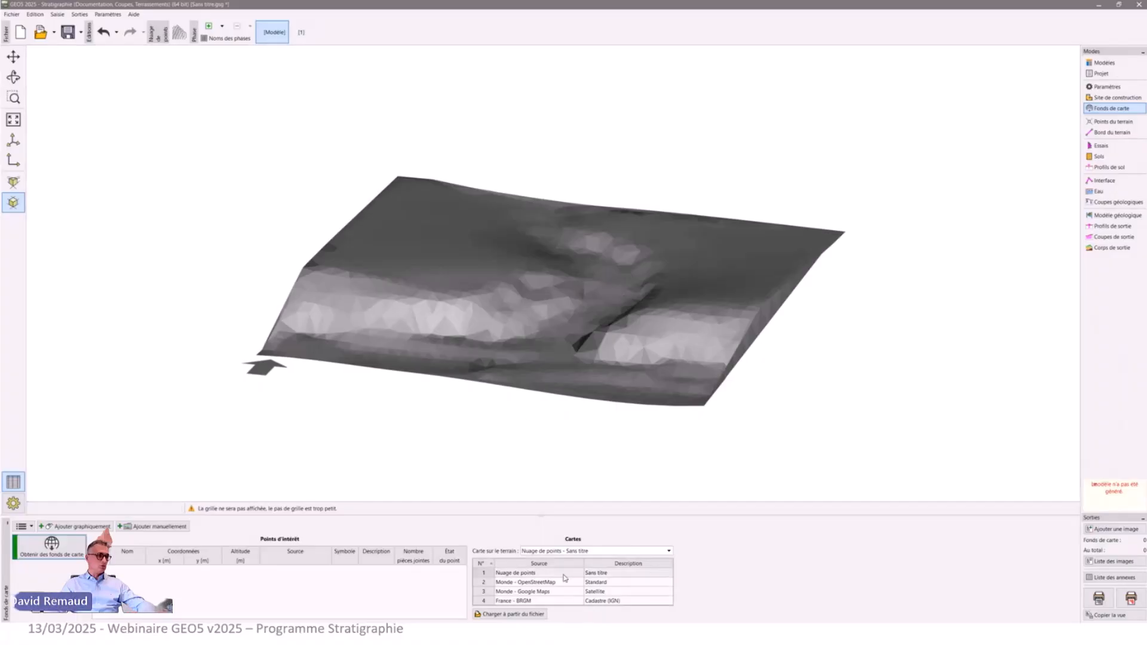
# Drape the Monde - OpenStreetMap - Standard map over the terrain surface.
pyautogui.click(591, 551)
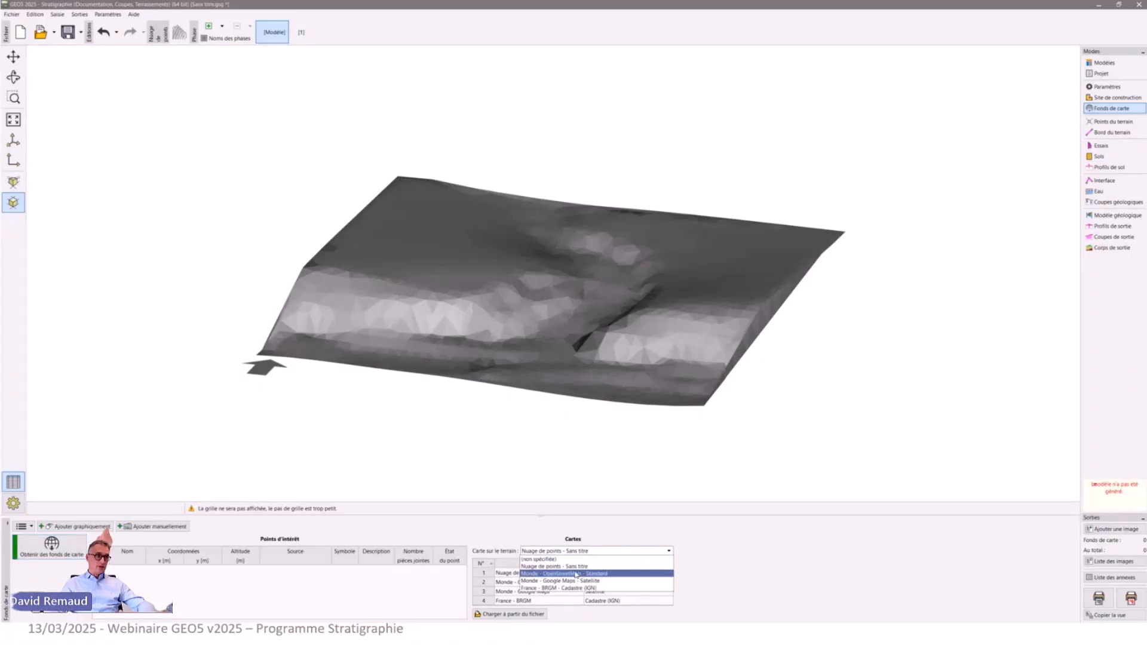
pyautogui.click(576, 574)
pyautogui.click(13, 76)
pyautogui.moveTo(413, 269); pyautogui.dragTo(413, 234)
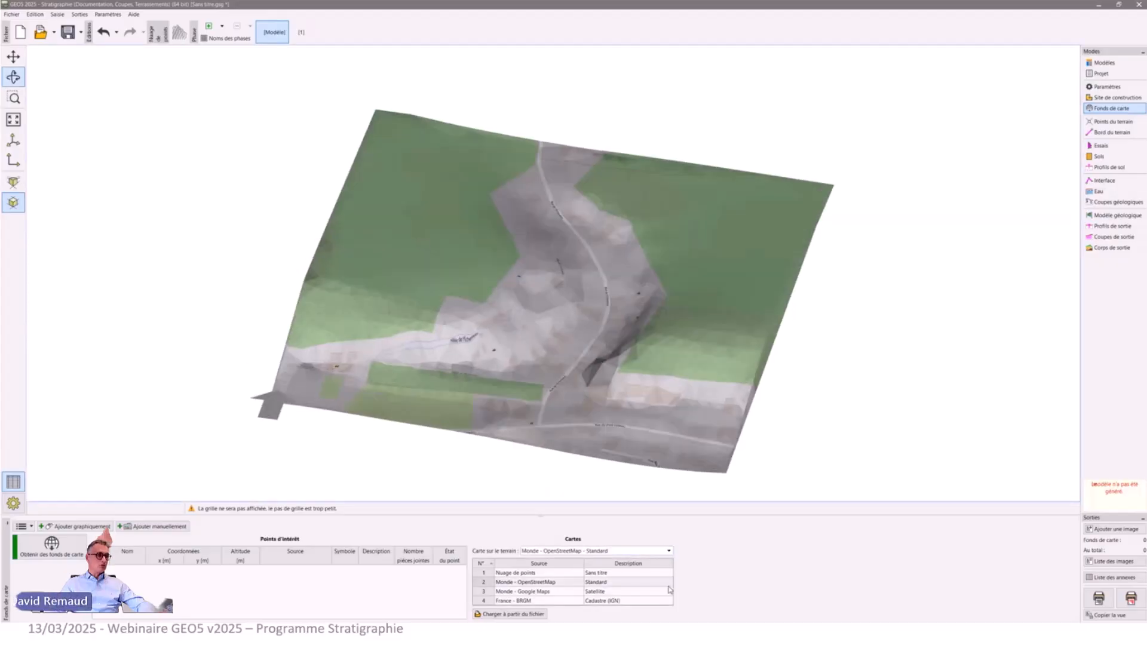
# Set the France - BRGM - Cadastre (IGN) map as the one draped over the terrain and inspect it in 3D.
pyautogui.click(622, 601)
pyautogui.click(598, 551)
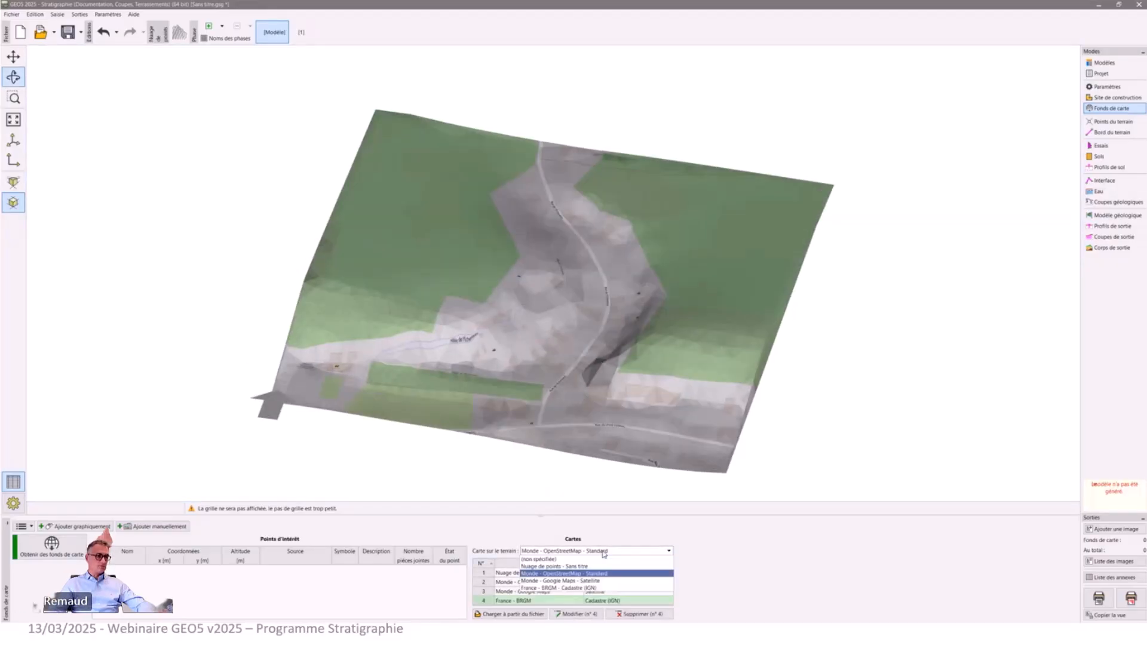
pyautogui.click(595, 588)
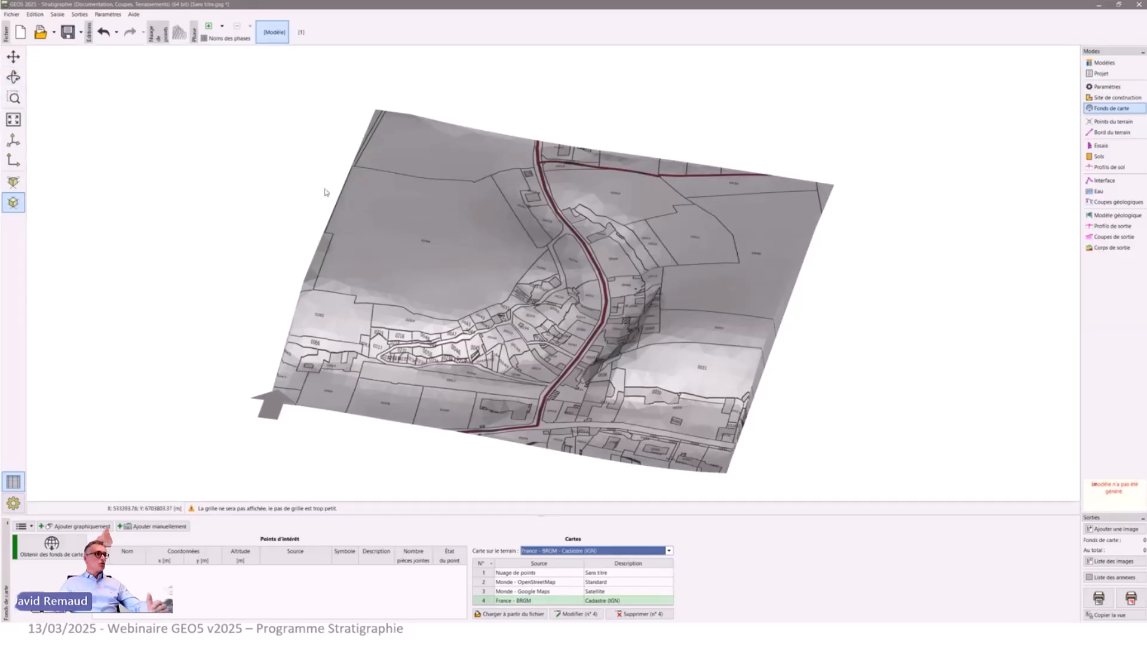
pyautogui.click(13, 77)
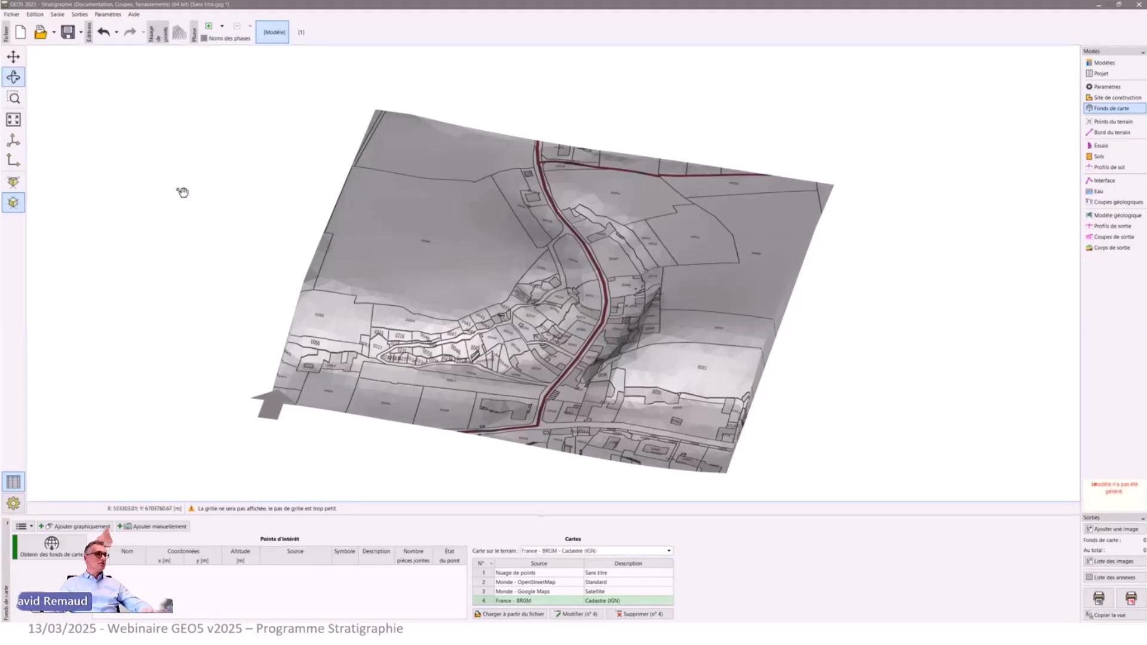
pyautogui.moveTo(182, 192); pyautogui.dragTo(506, 357)
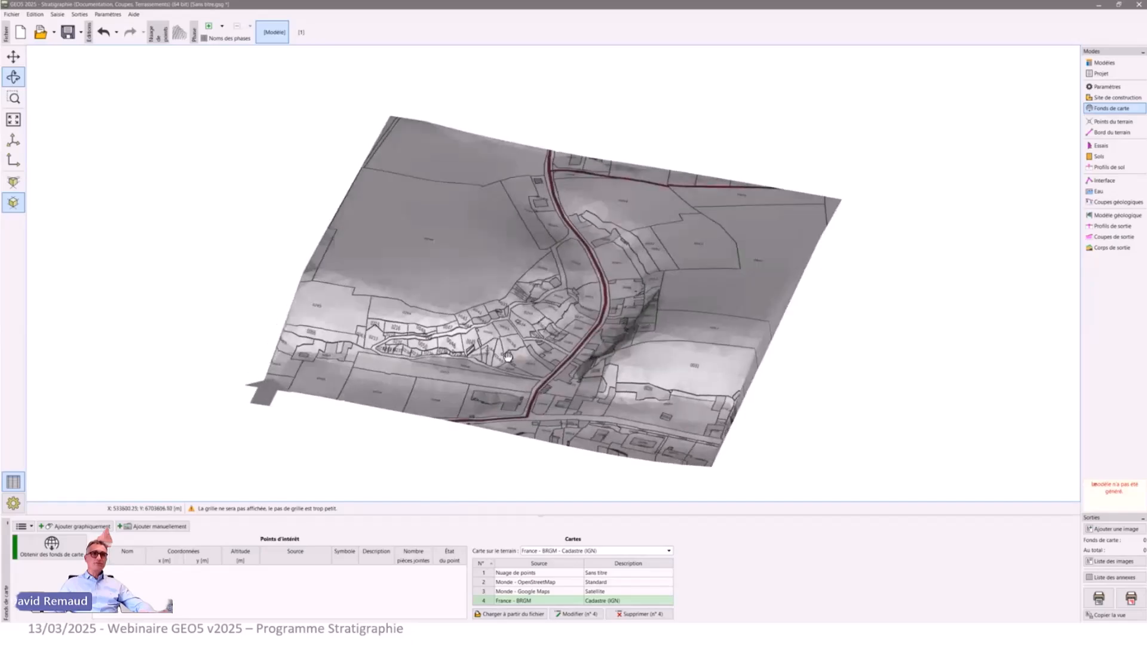
# Examine the entry form for a new PMT field test and leave it without adding the test.
pyautogui.click(1089, 147)
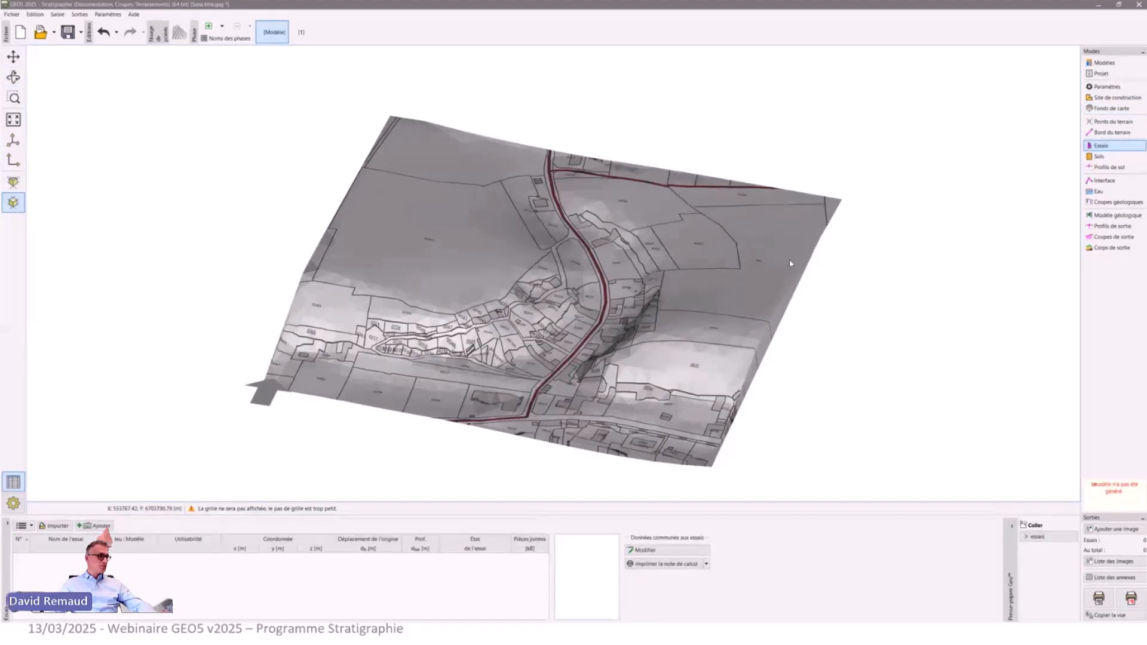
pyautogui.click(24, 527)
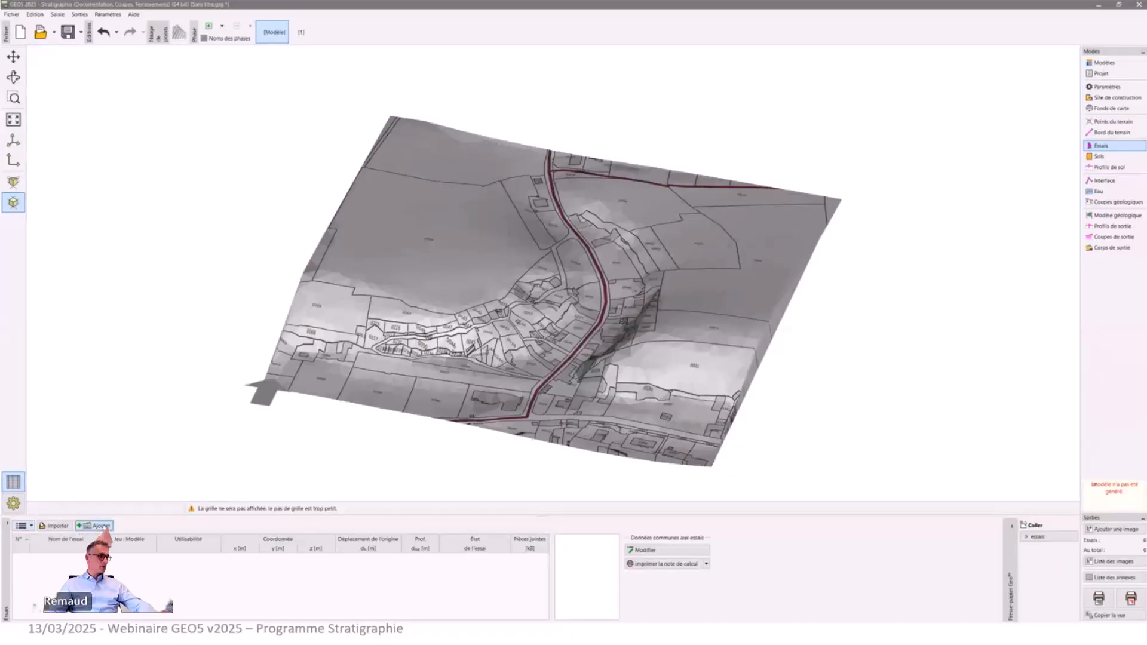
pyautogui.click(102, 525)
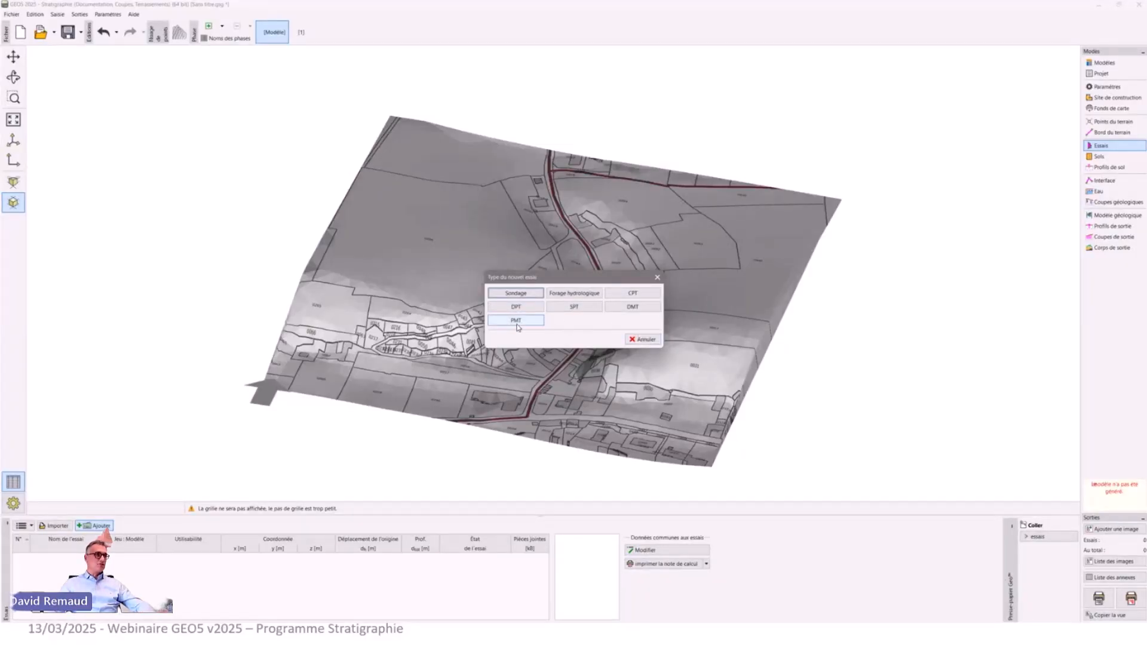
pyautogui.click(517, 323)
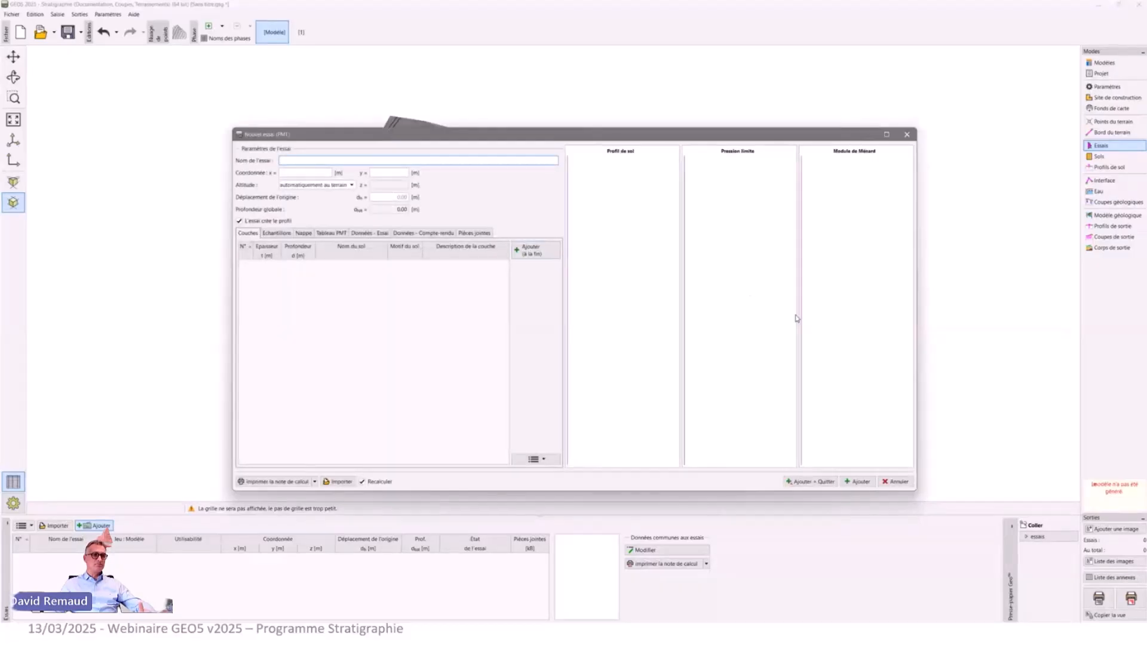
pyautogui.click(895, 481)
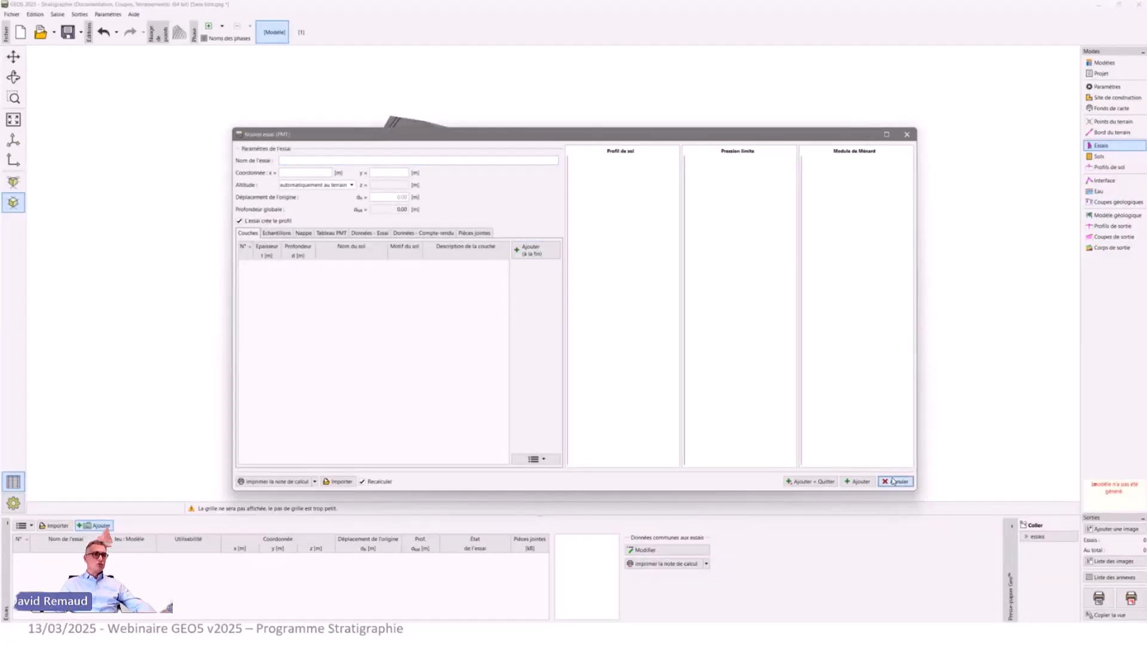
pyautogui.click(546, 333)
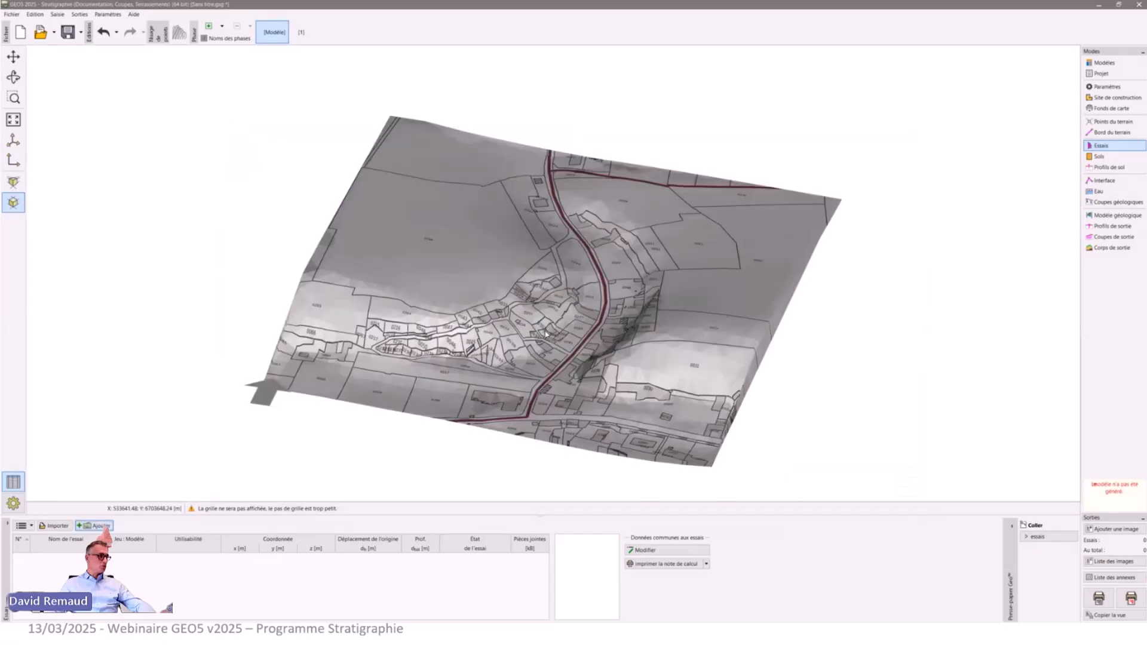
# Start a new CPT field test and load CPTu.xlsx from the Demos folder for import into its data table.
pyautogui.click(84, 526)
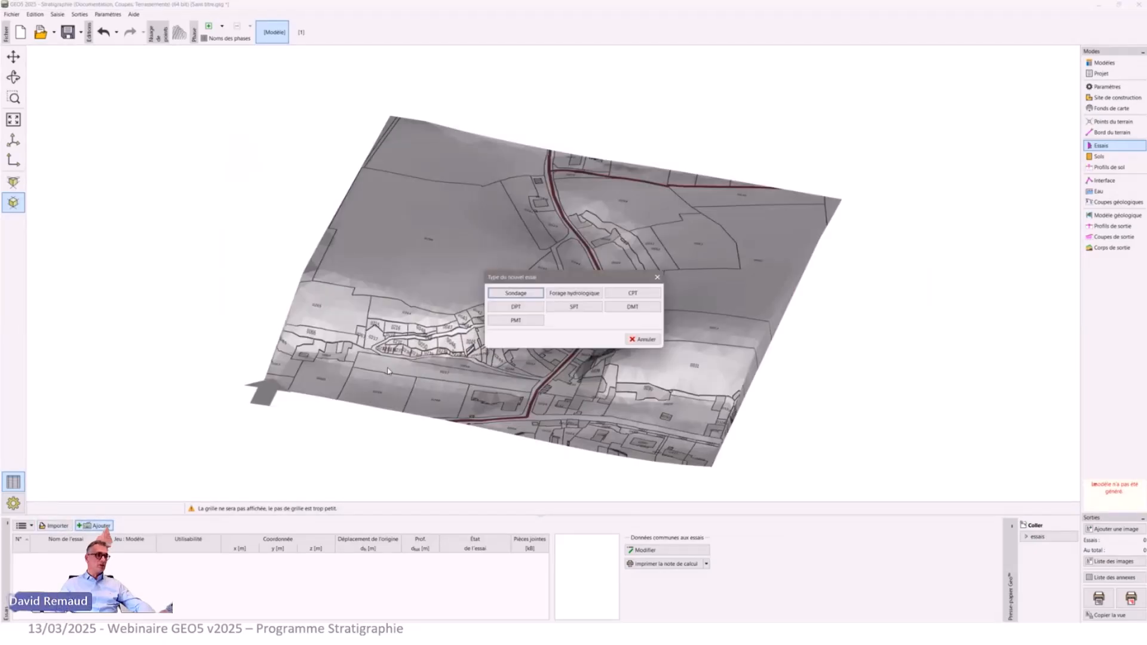
pyautogui.click(644, 293)
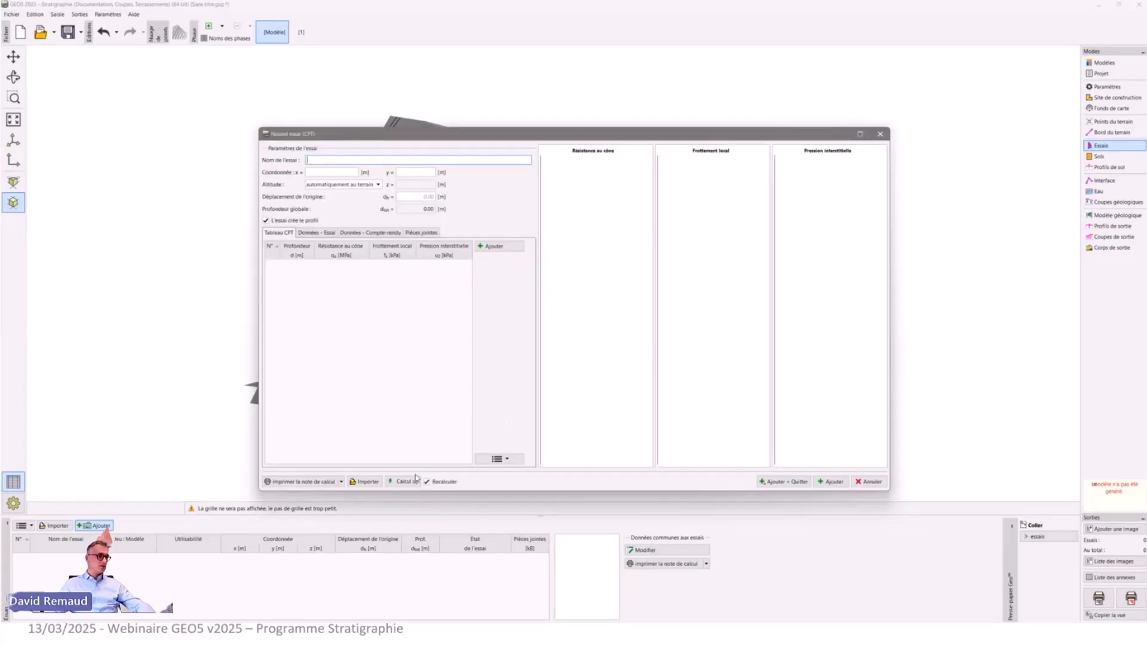
pyautogui.click(501, 459)
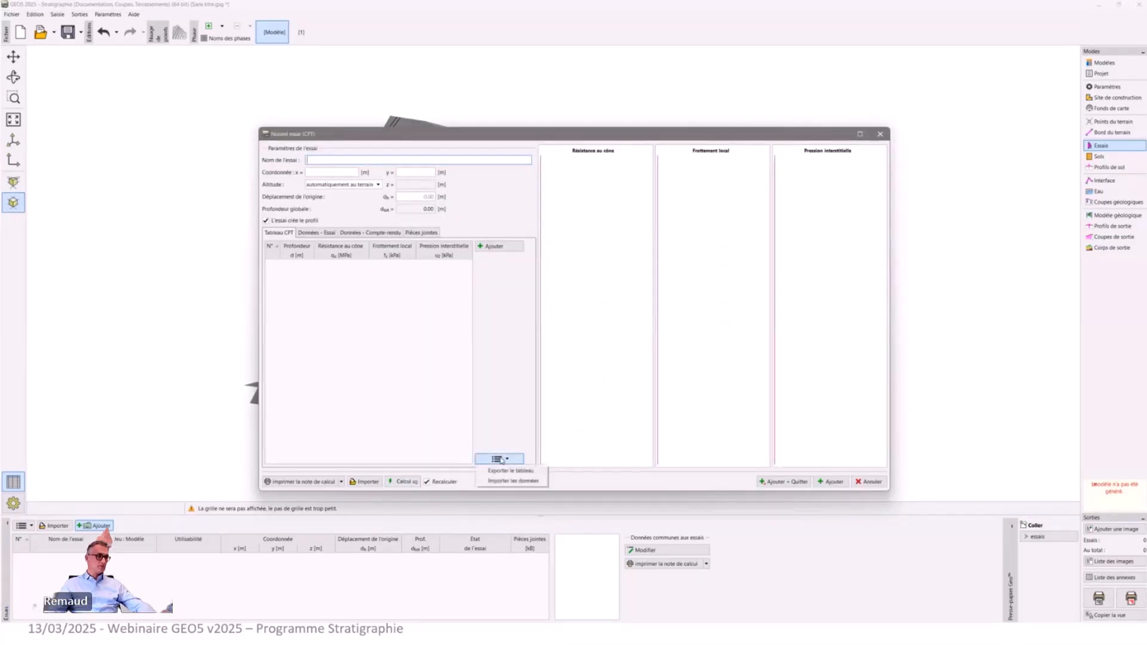
pyautogui.click(513, 480)
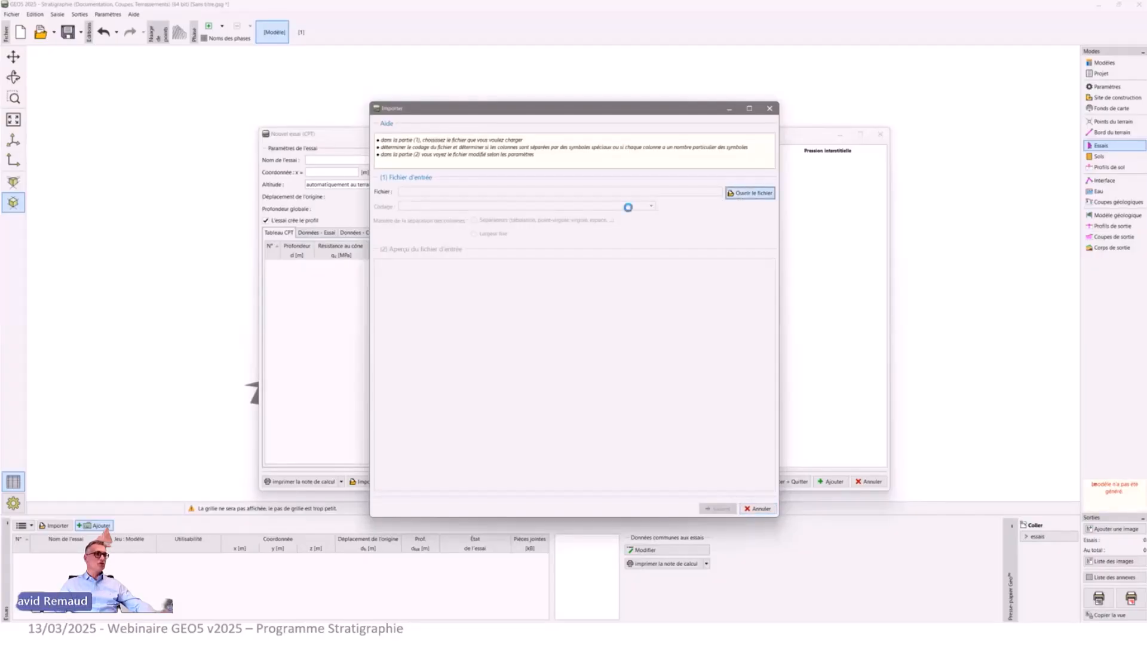
pyautogui.click(405, 227)
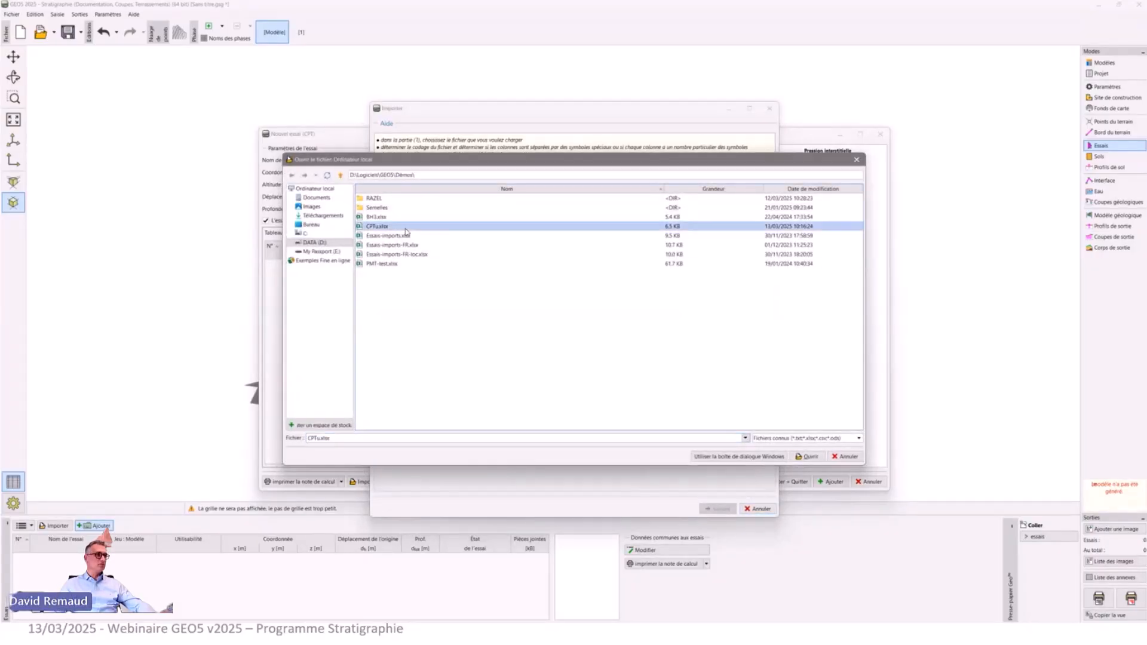
pyautogui.click(807, 456)
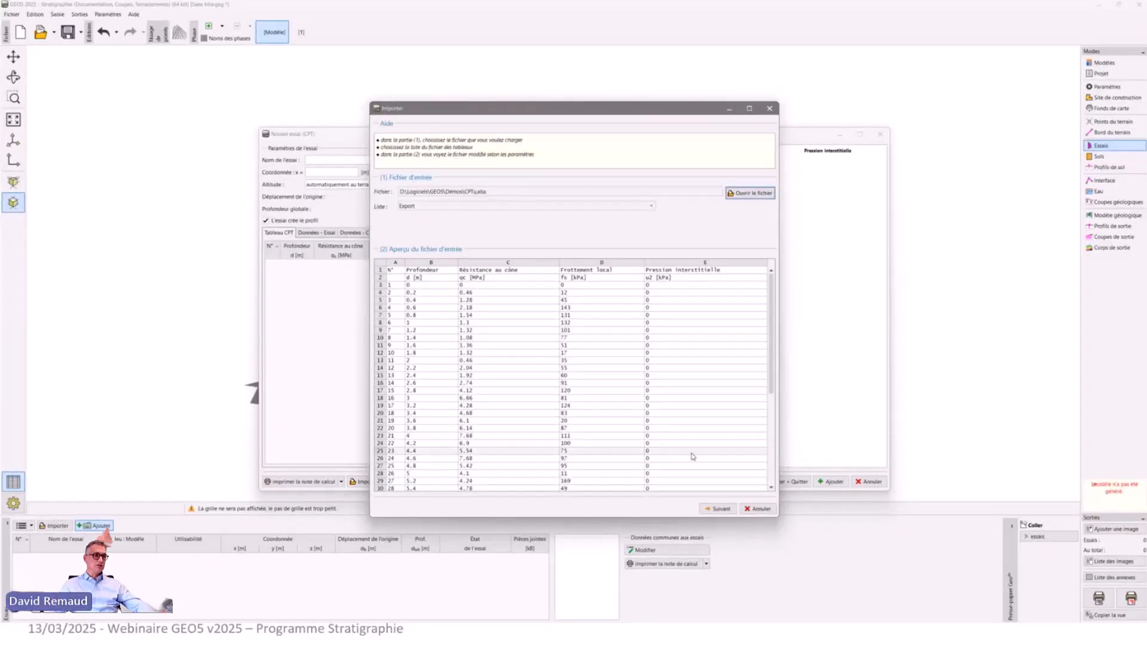
pyautogui.click(732, 510)
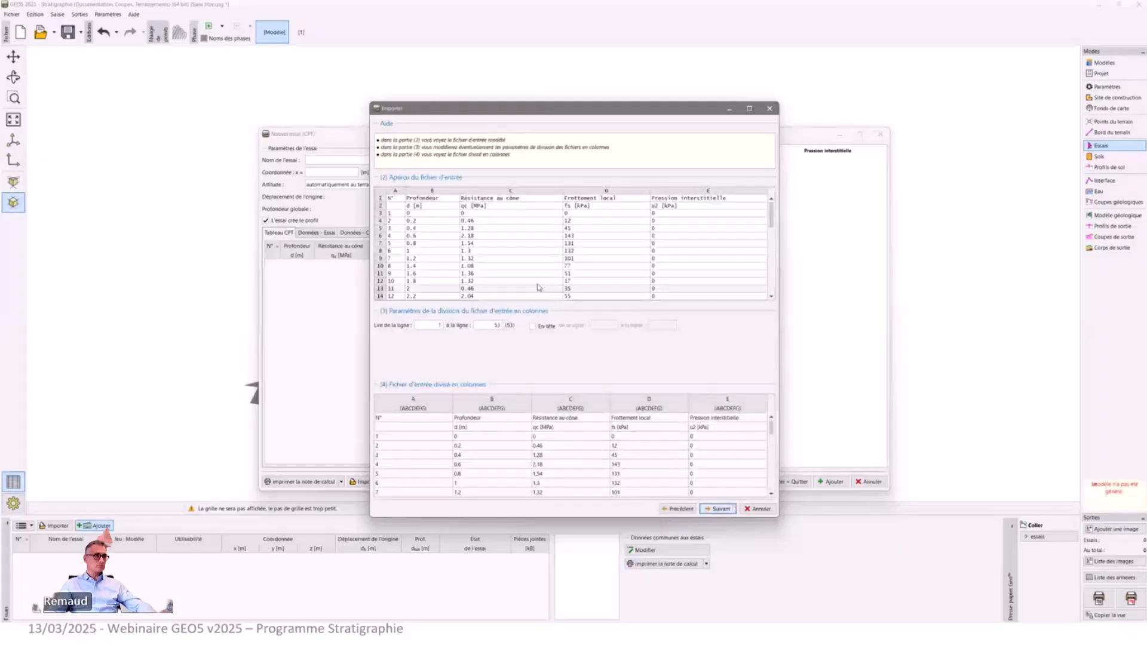
pyautogui.click(723, 510)
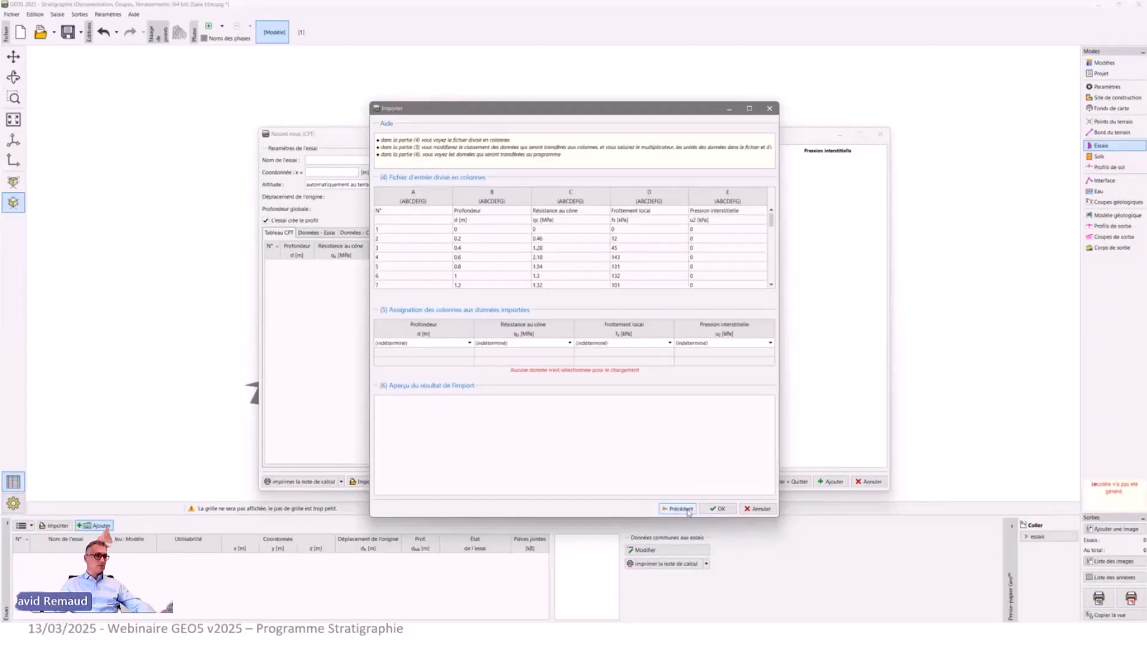
pyautogui.click(469, 343)
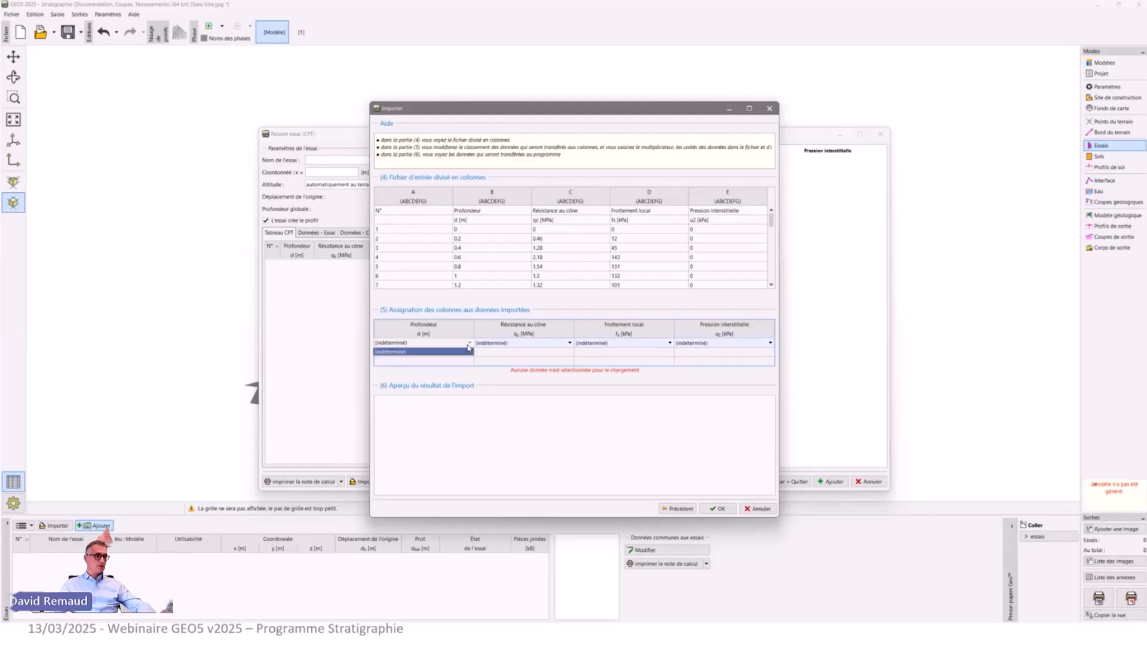
pyautogui.click(677, 510)
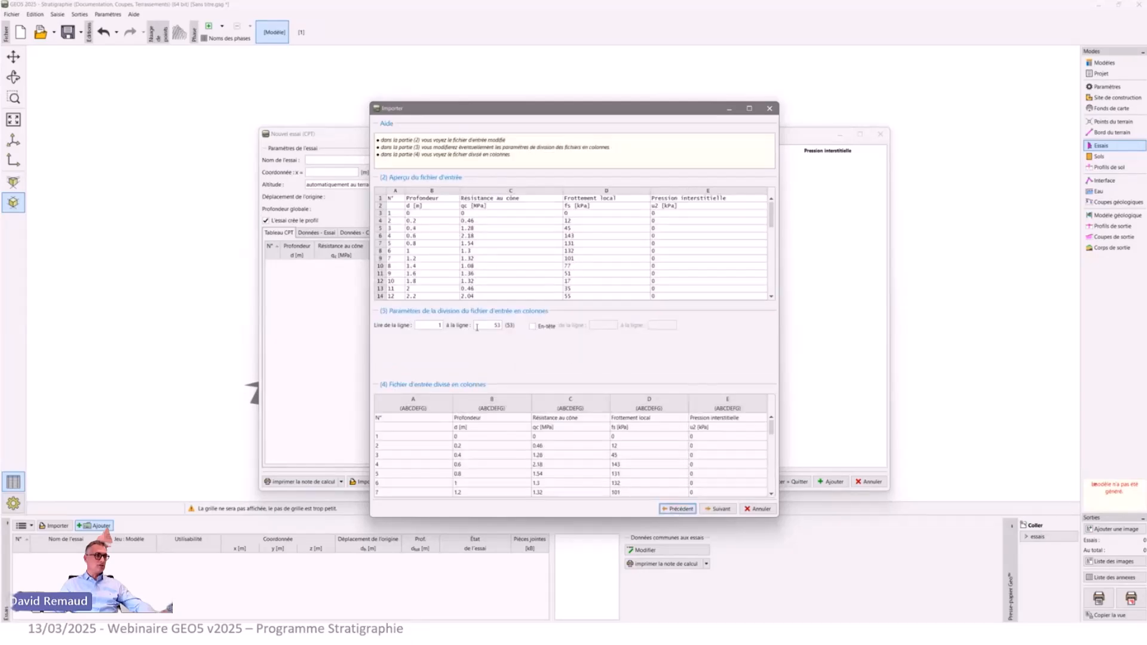
# Set the import to read data from line 3 with a header spanning lines 1 to 2, and proceed to the column assignment.
pyautogui.click(532, 328)
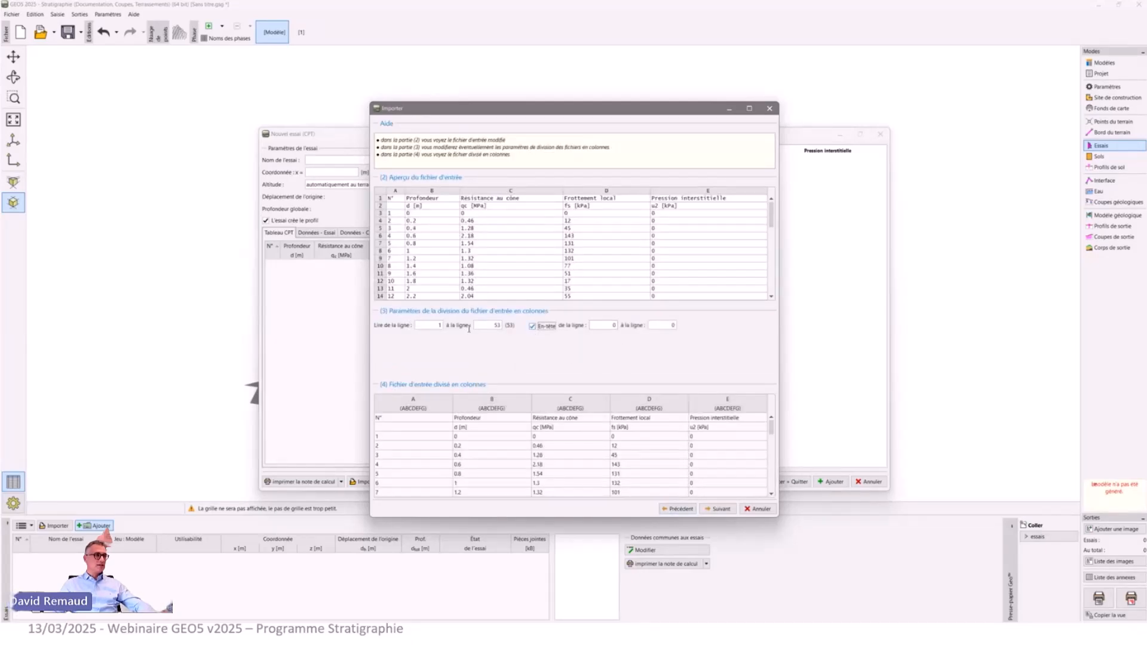
pyautogui.press('BackSpace')
pyautogui.write('3')
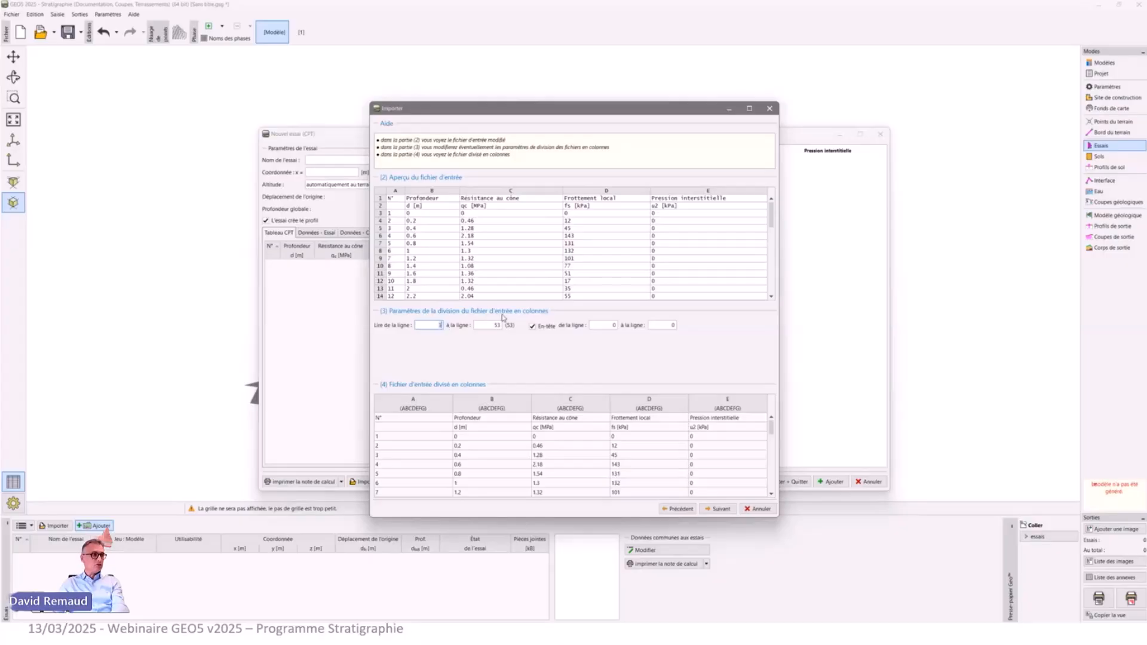
pyautogui.click(619, 326)
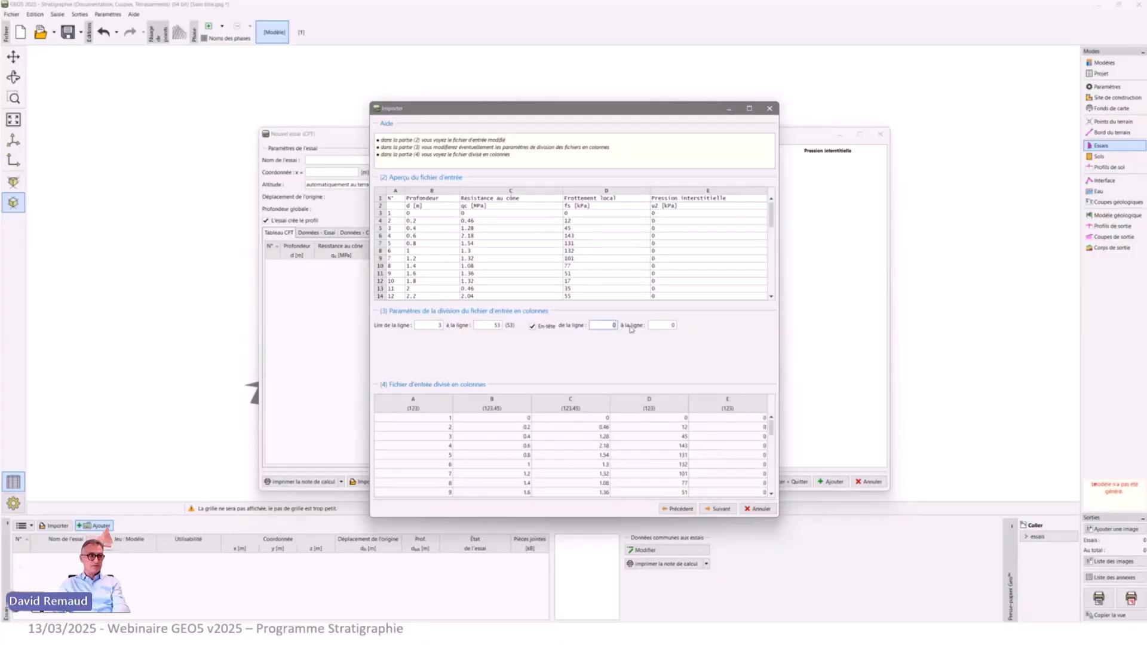
pyautogui.press('BackSpace')
pyautogui.write('1')
pyautogui.click(660, 328)
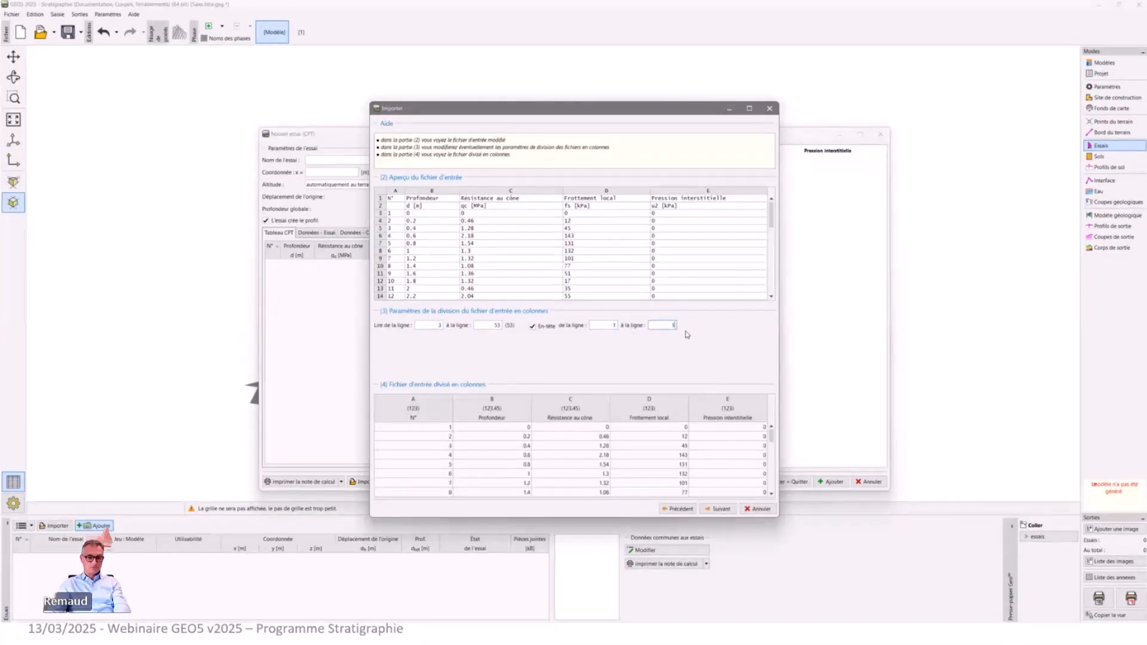
pyautogui.press('BackSpace')
pyautogui.write('2')
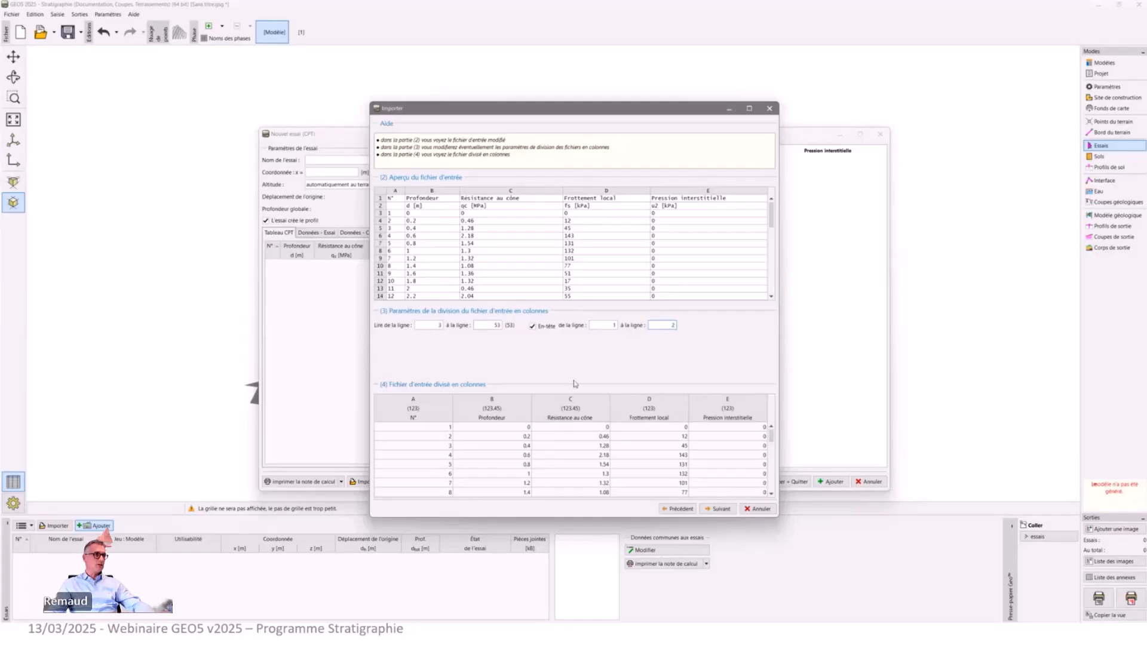
pyautogui.press('Return')
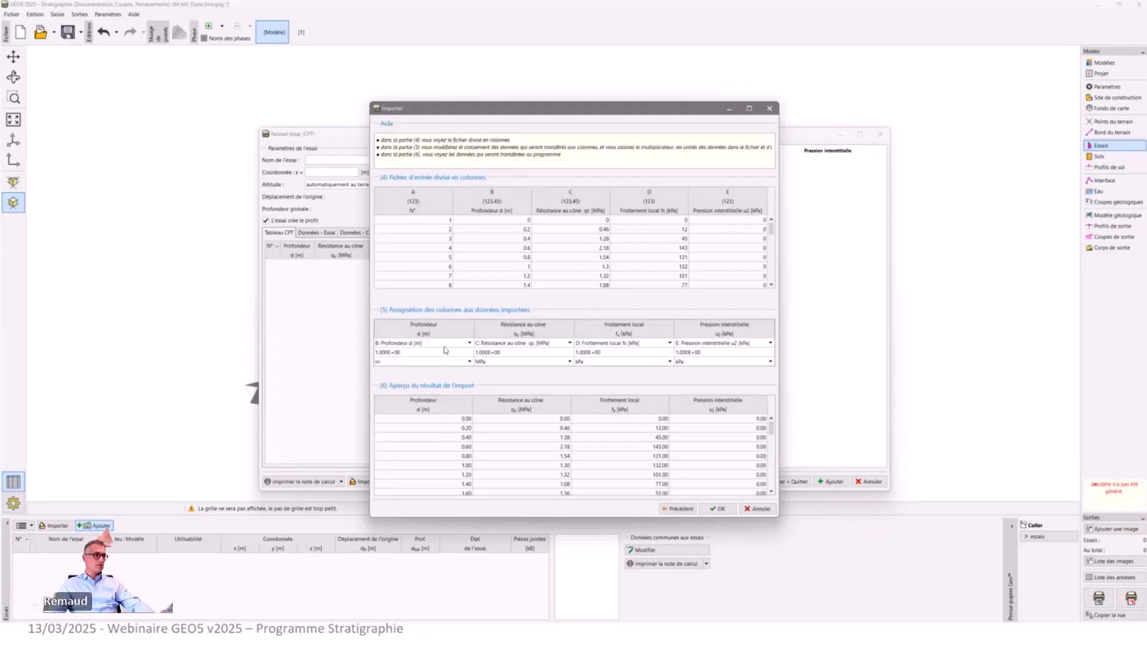
# Check the column choices for depth, keep B: Profondeur d [m], and import the CPT data into the test table.
pyautogui.click(470, 343)
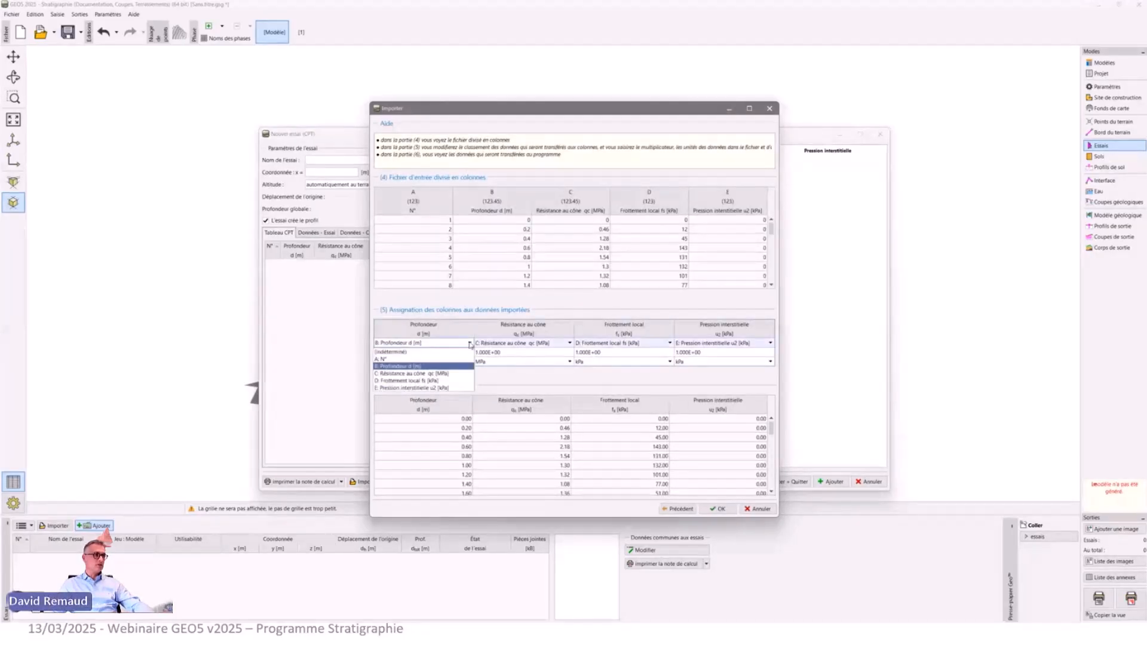
pyautogui.click(470, 344)
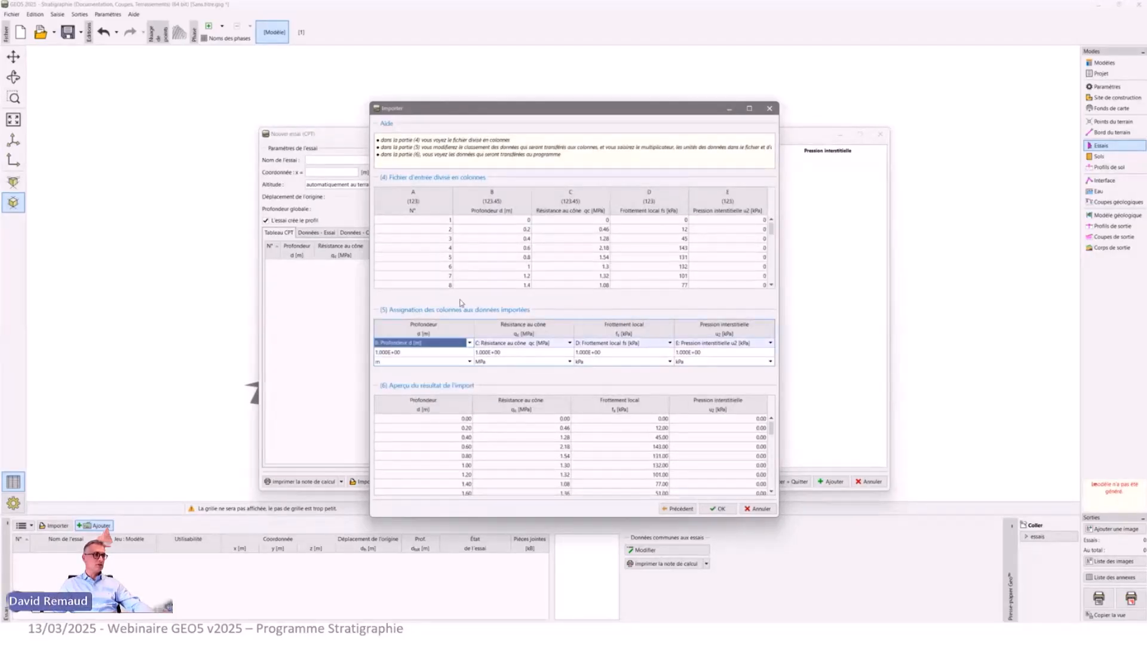
pyautogui.click(719, 509)
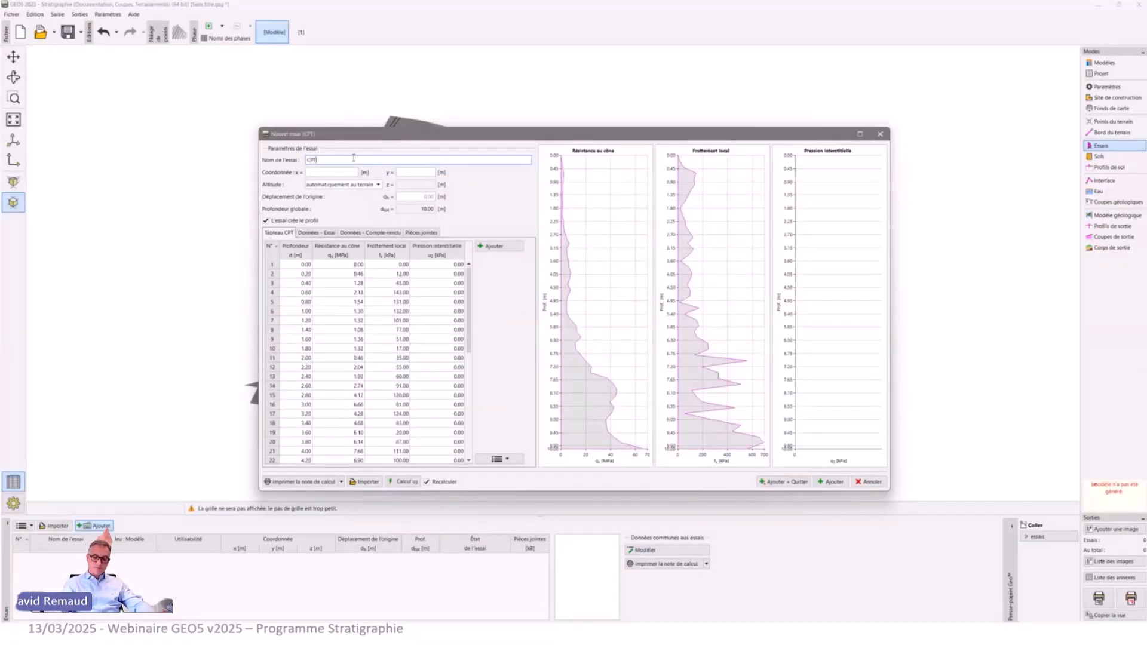
# Name the new test CPTu, leave its coordinates blank, and discard the test without saving its changes.
pyautogui.click(316, 173)
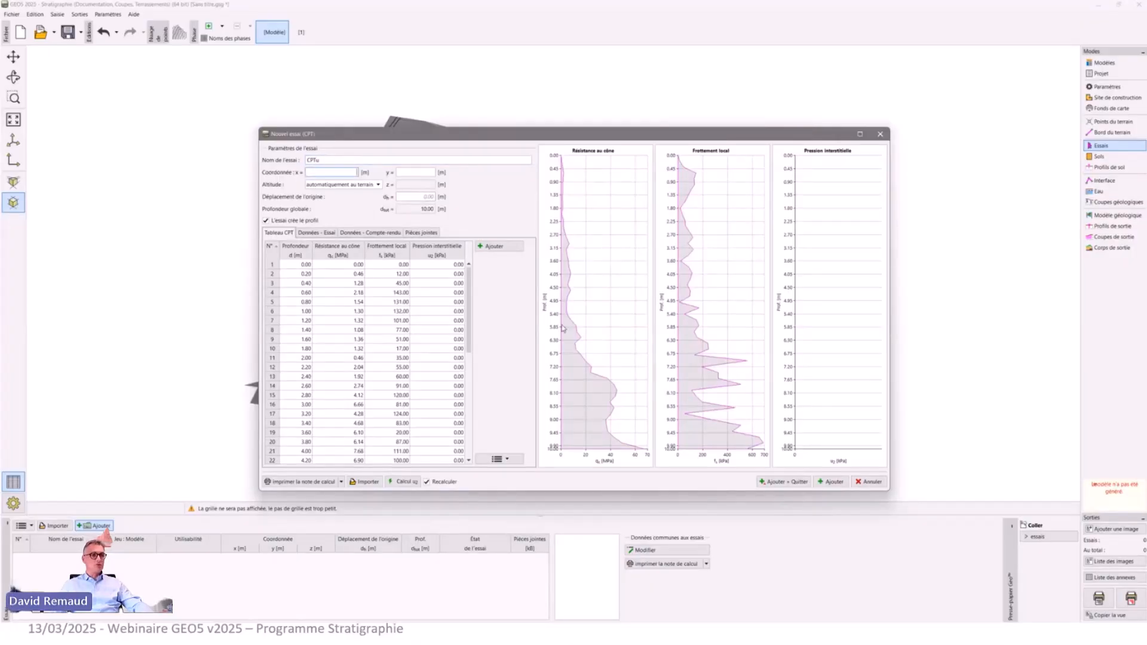
pyautogui.moveTo(481, 135); pyautogui.dragTo(411, 101)
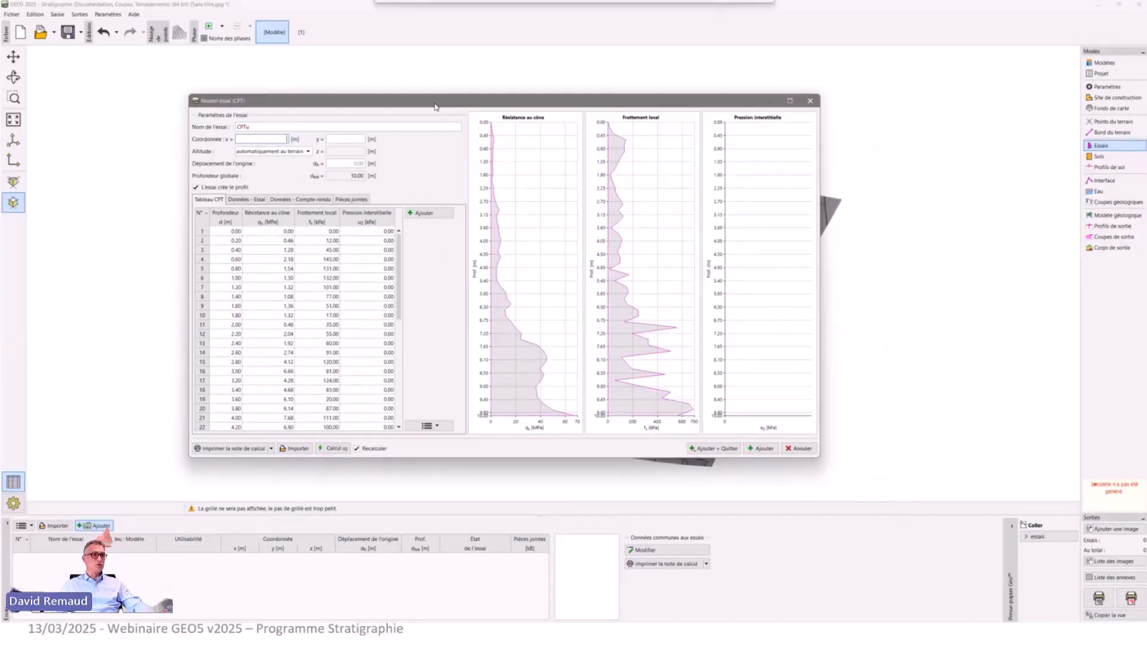
pyautogui.click(805, 449)
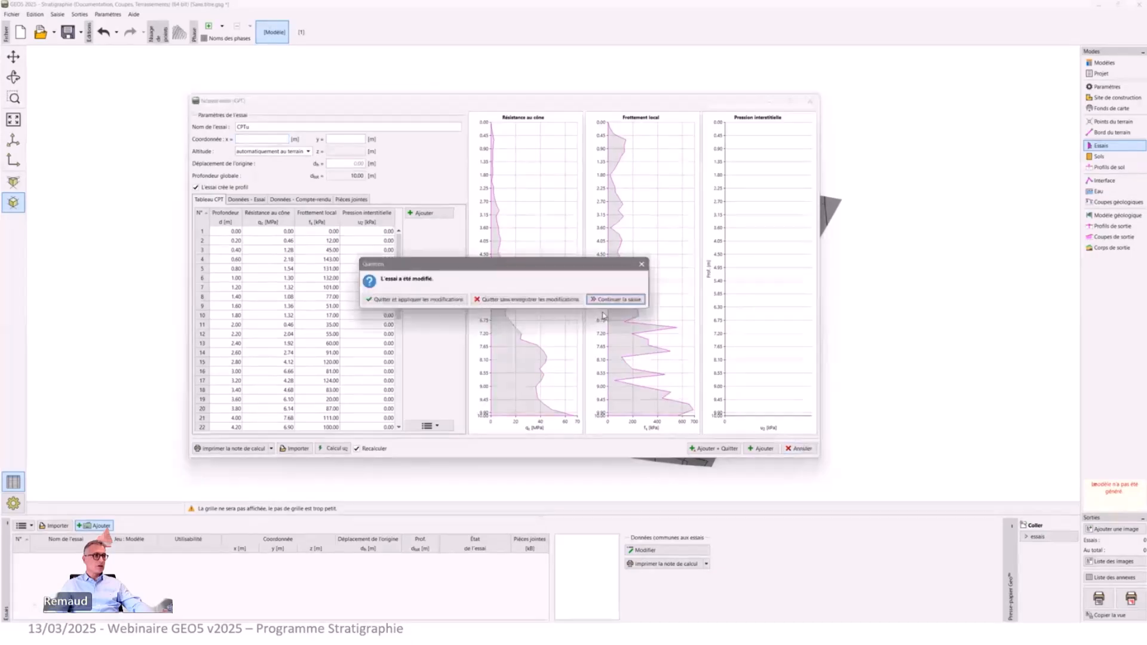
pyautogui.click(609, 300)
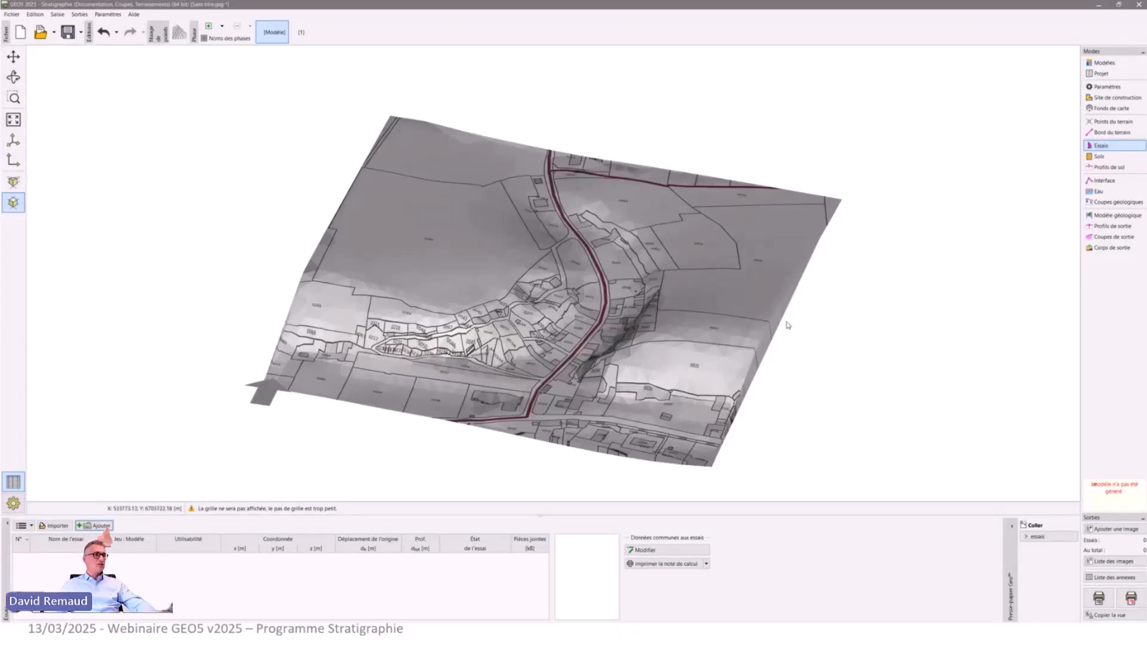
# Reopen the recent Vouvray-13 project from the Vouvray 37 folder, discarding the changes in the current untitled file.
pyautogui.click(12, 14)
pyautogui.moveTo(49, 67)
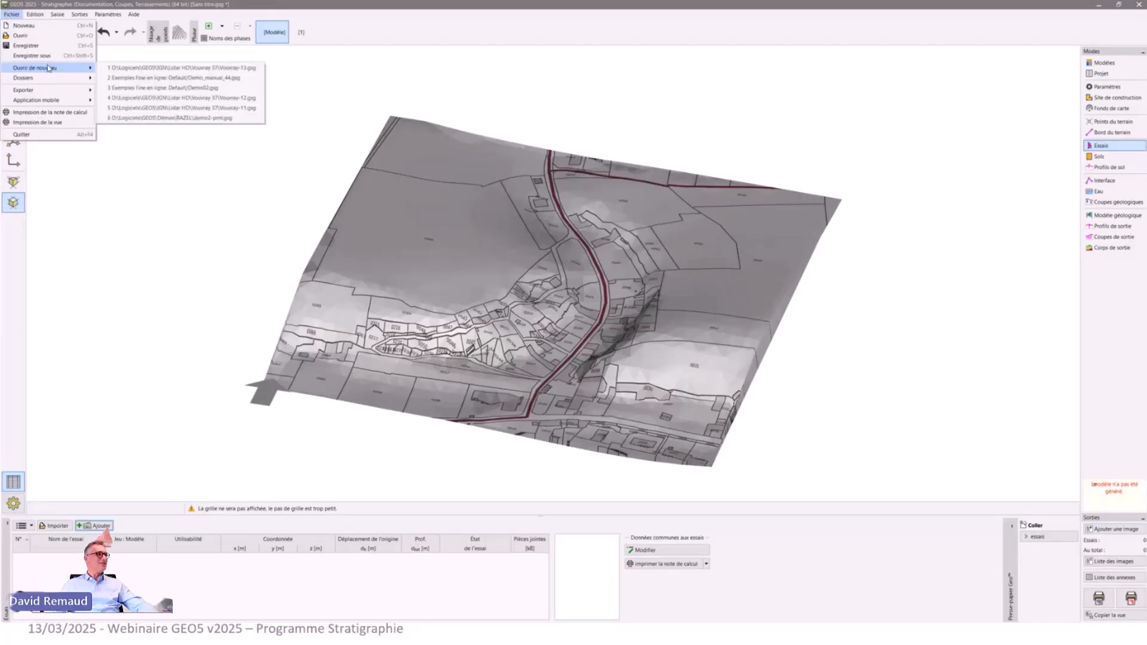
pyautogui.click(118, 68)
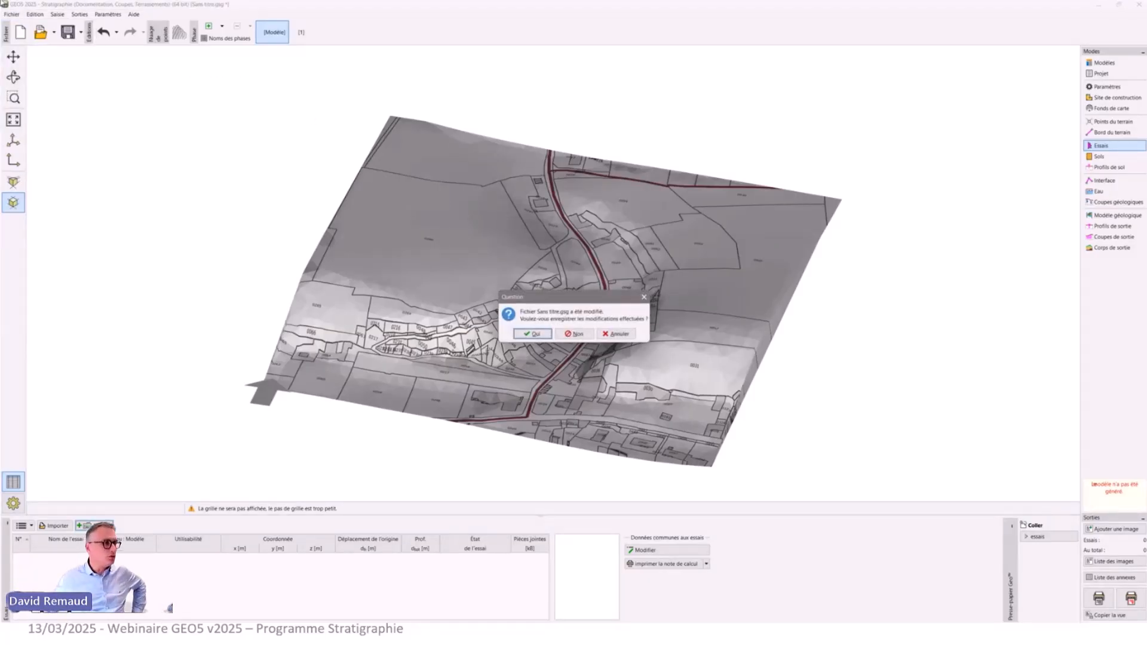
pyautogui.click(575, 334)
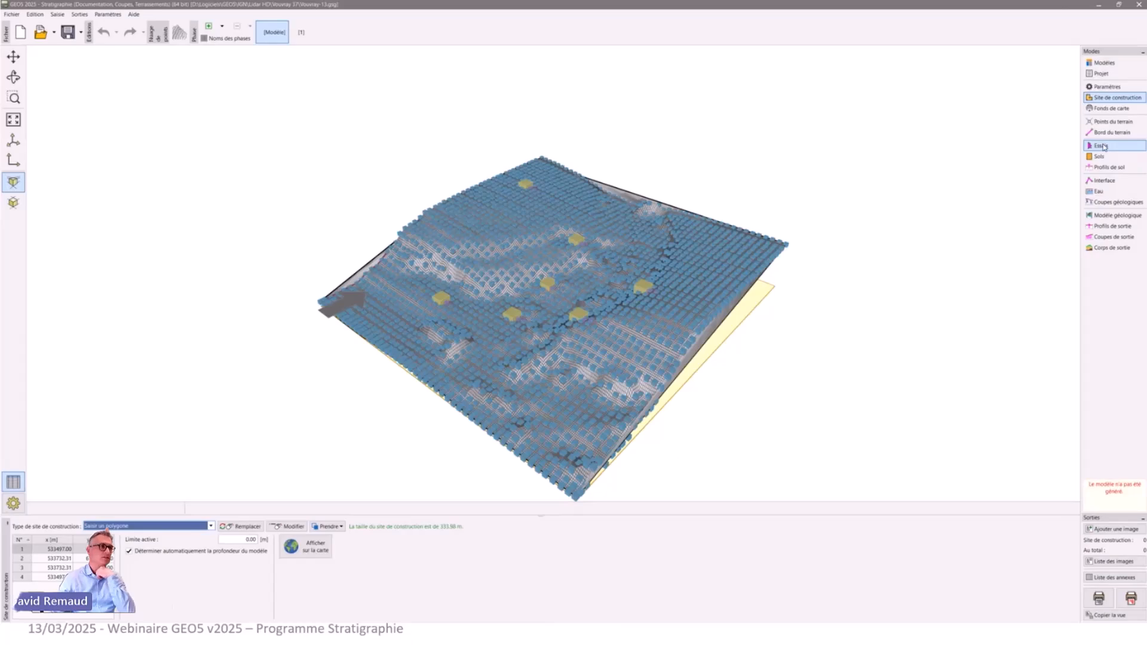
# Inspect the project's field tests on the terrain and the soil layers of borehole BH5, leaving the test without saving changes.
pyautogui.click(1103, 147)
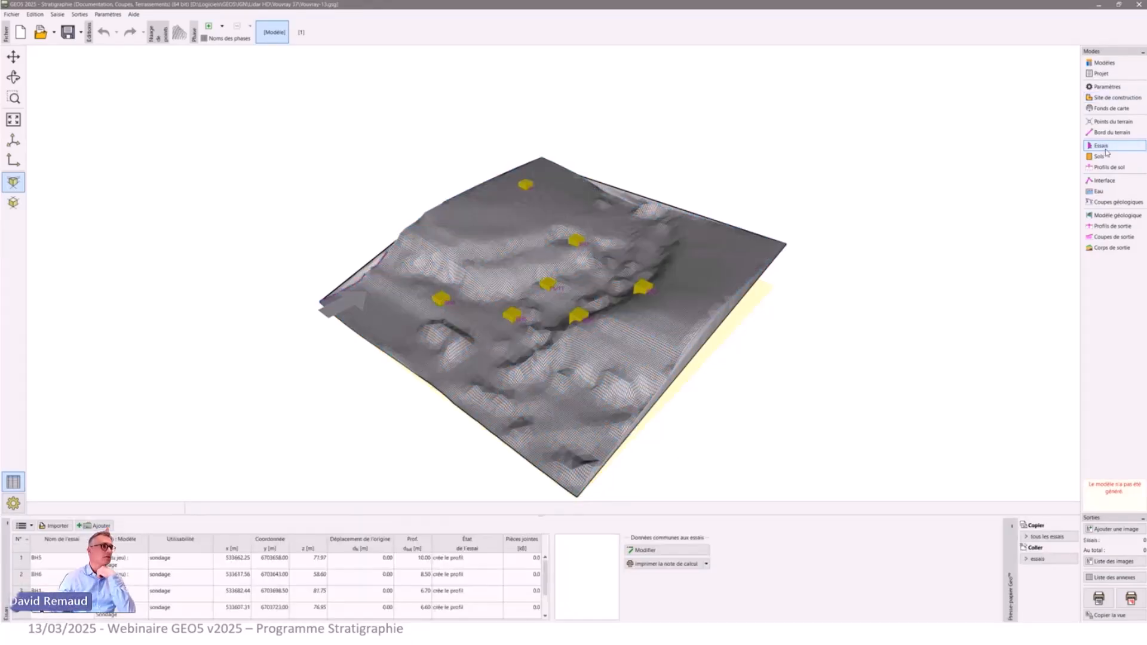
pyautogui.click(13, 77)
pyautogui.moveTo(466, 257); pyautogui.dragTo(479, 364)
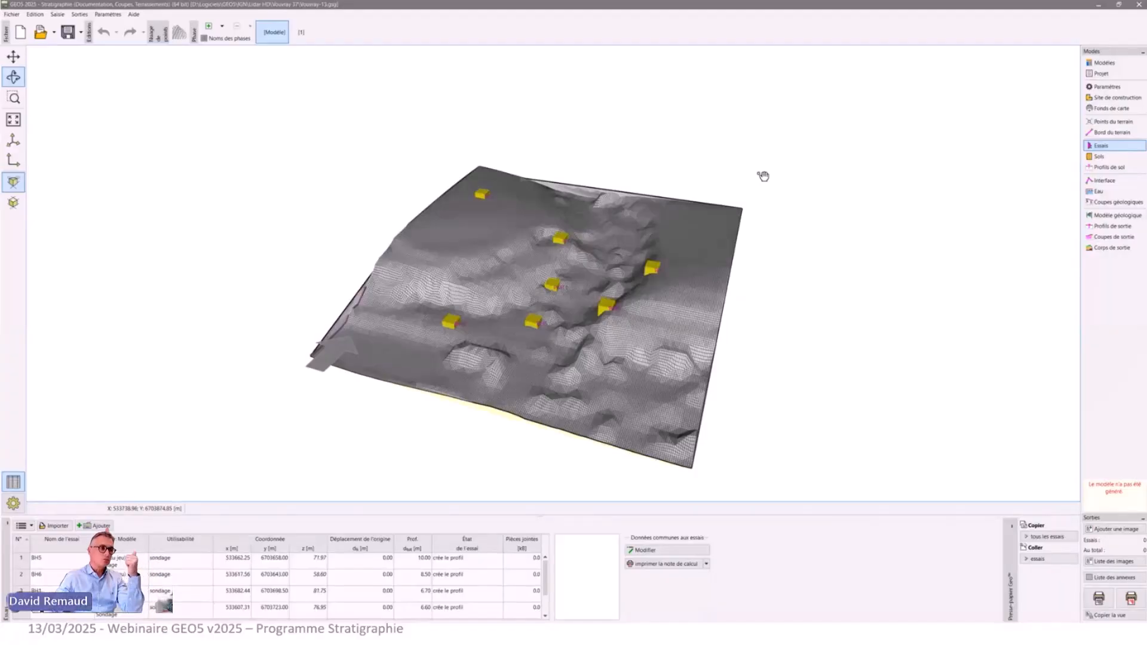
pyautogui.doubleClick(187, 561)
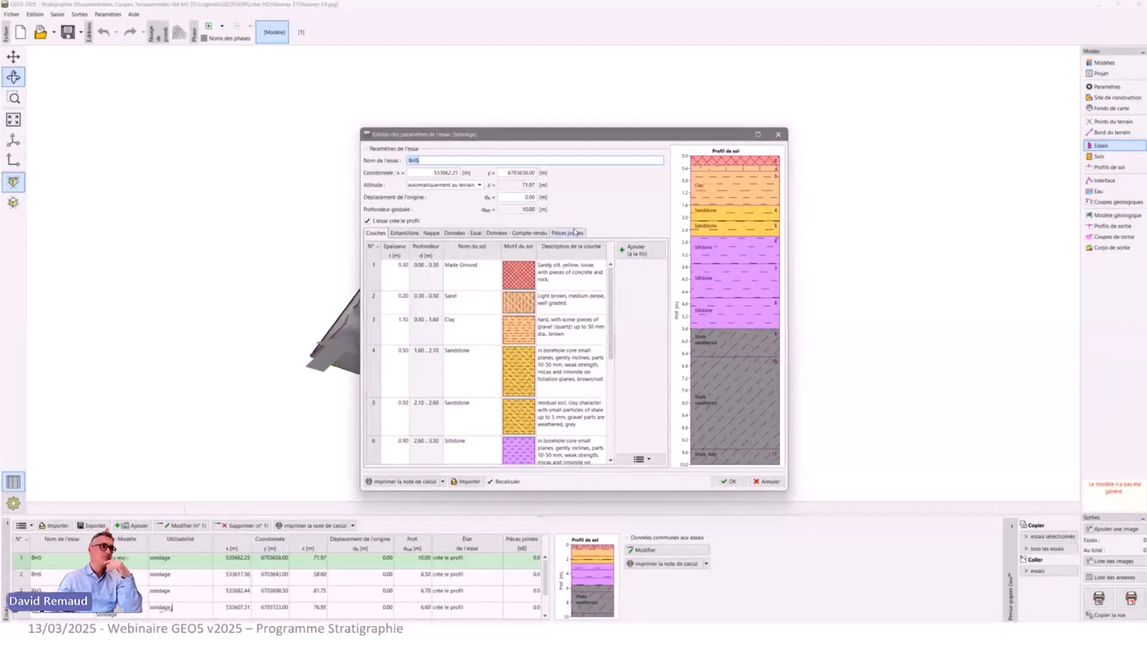
pyautogui.click(767, 482)
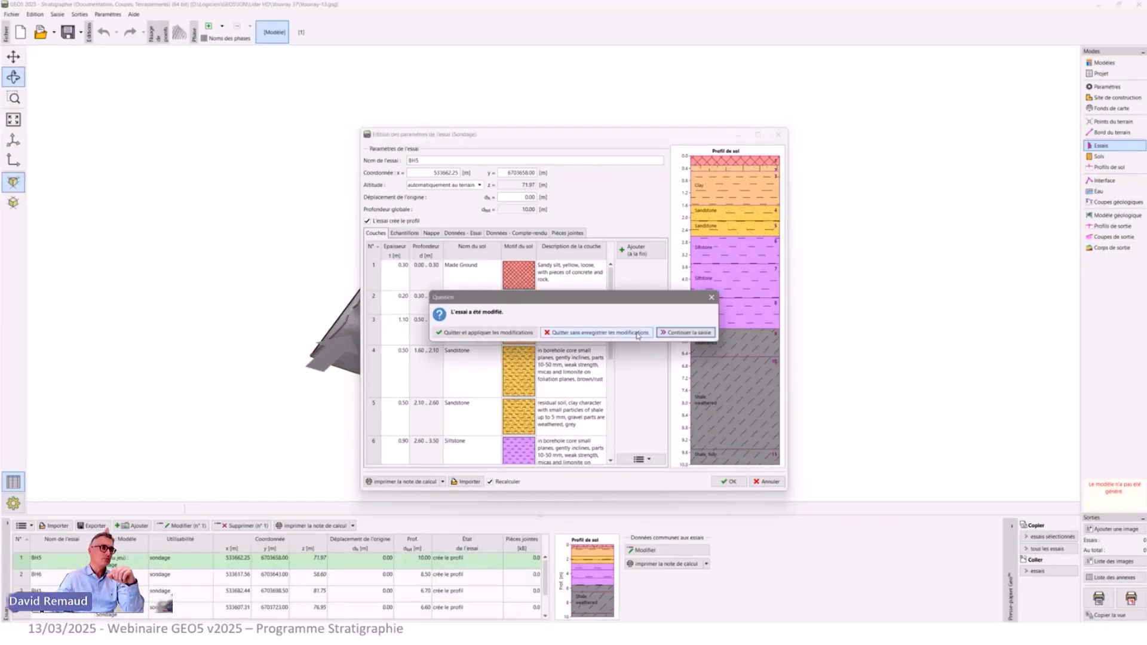
pyautogui.click(633, 333)
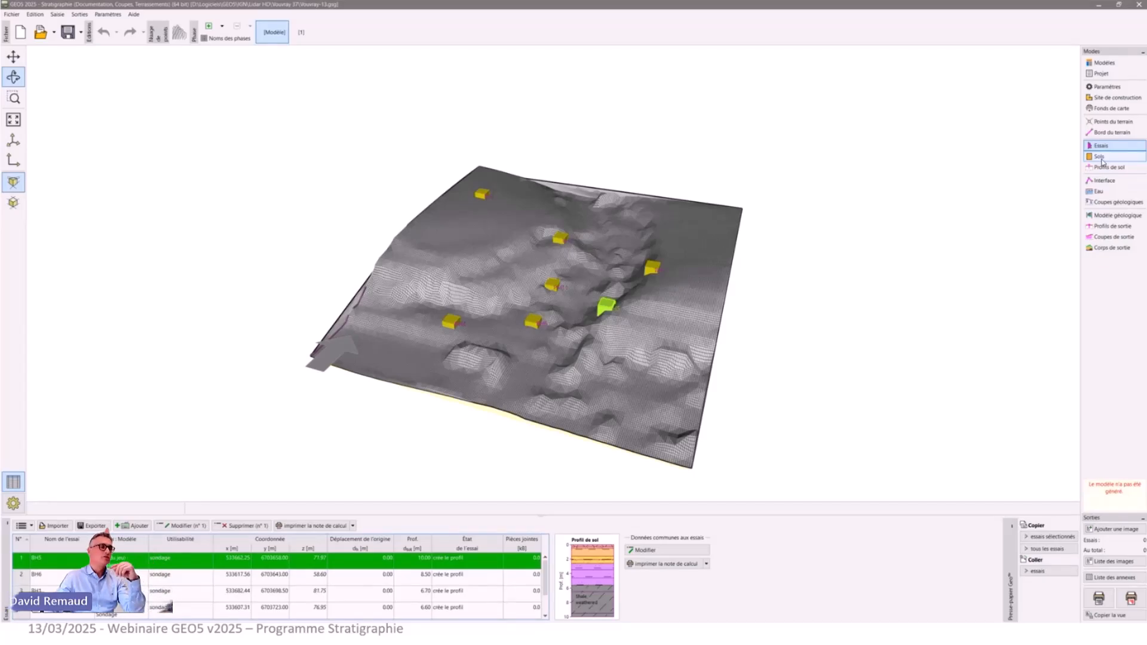
# Review the parameters of soil Sol 1, from friction angle to deformation modulus, and leave them without making changes.
pyautogui.click(1103, 158)
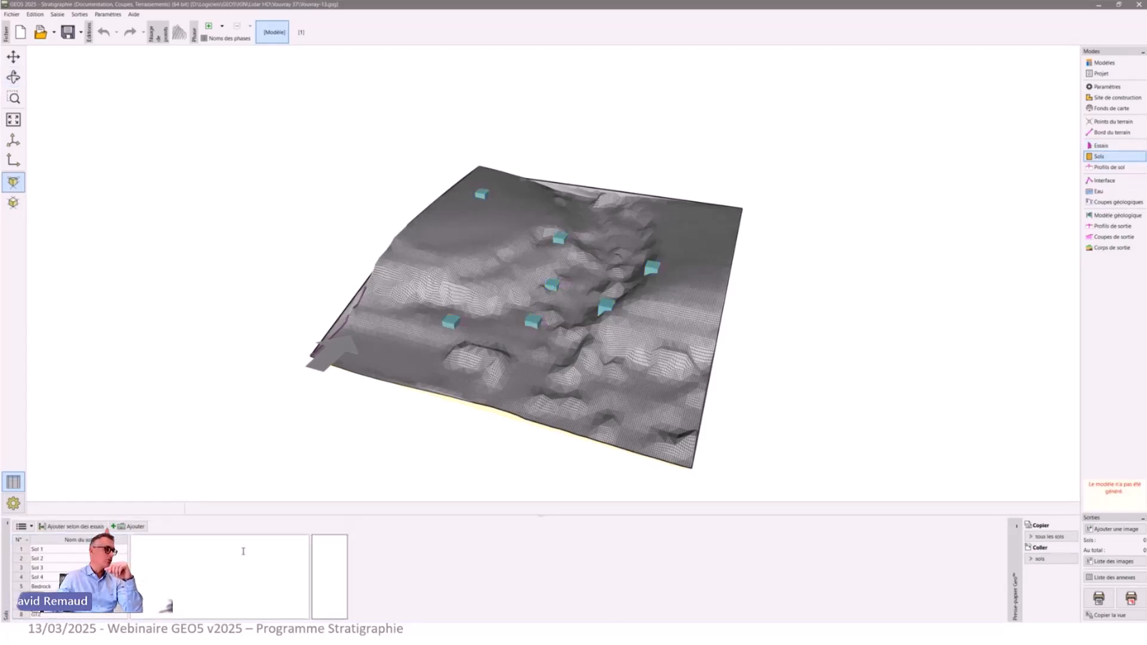
pyautogui.doubleClick(81, 550)
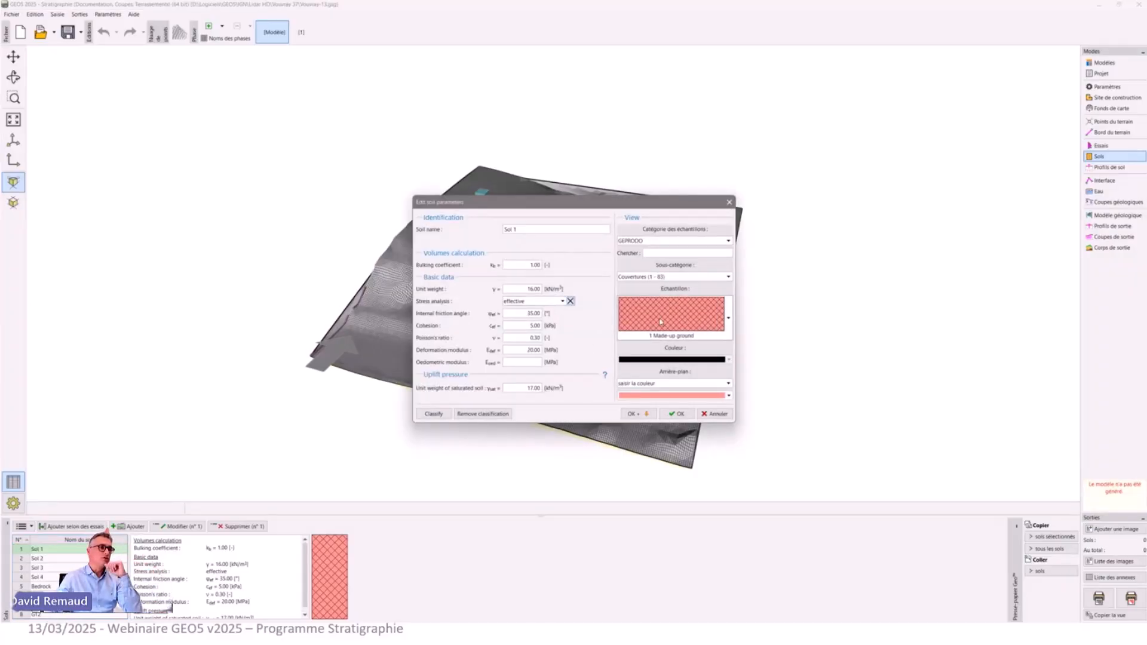
pyautogui.click(517, 314)
pyautogui.press('Tab')
pyautogui.press('Tab')
pyautogui.press('Tab')
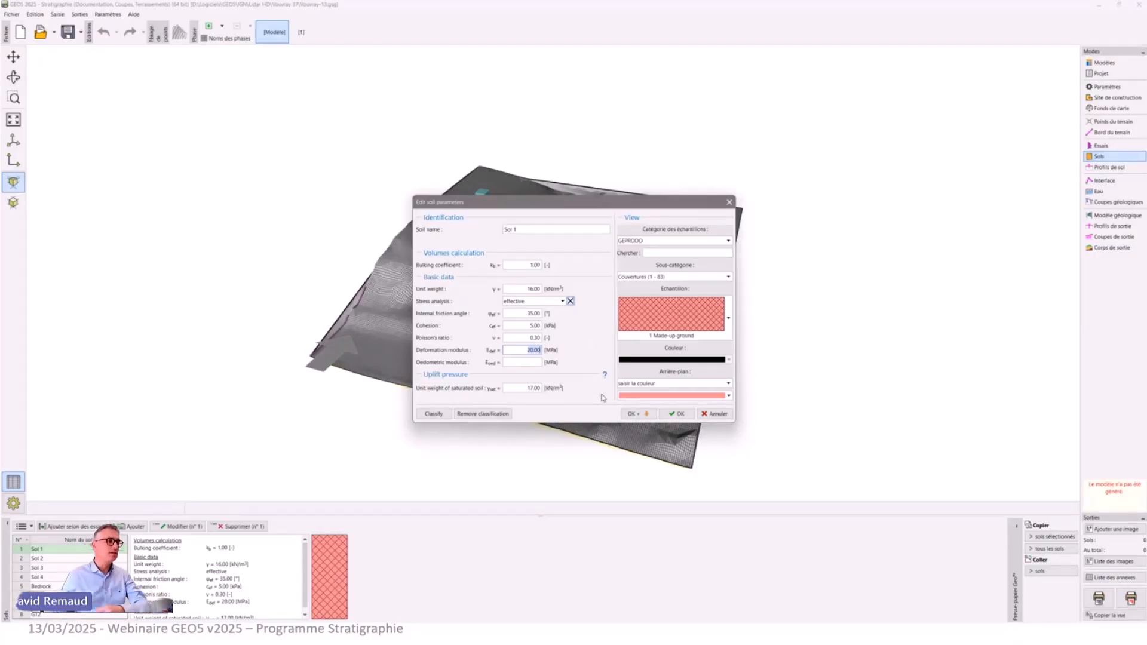
pyautogui.click(715, 415)
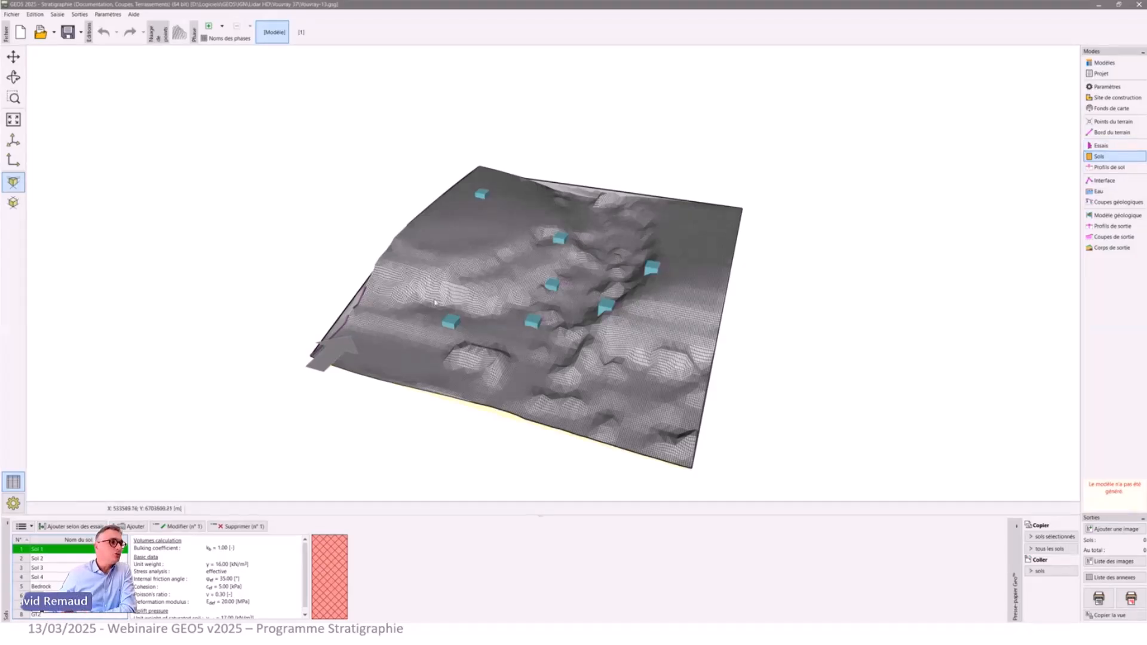
# Create a new geological section running from borehole BH2 to borehole BH6.
pyautogui.click(1114, 203)
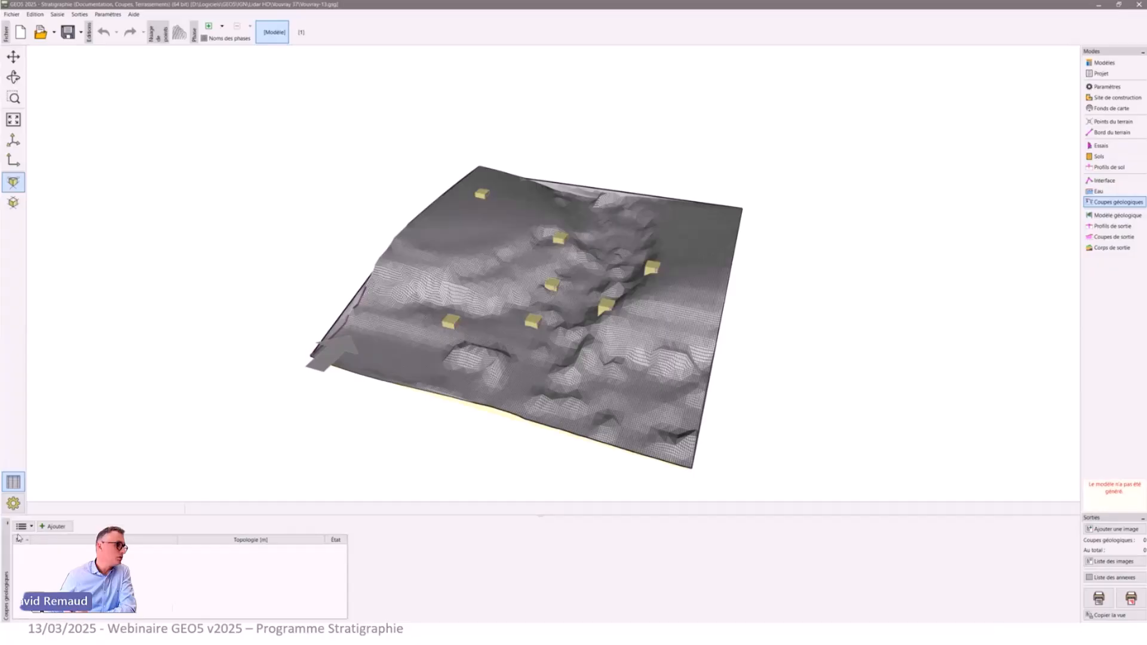
pyautogui.click(54, 527)
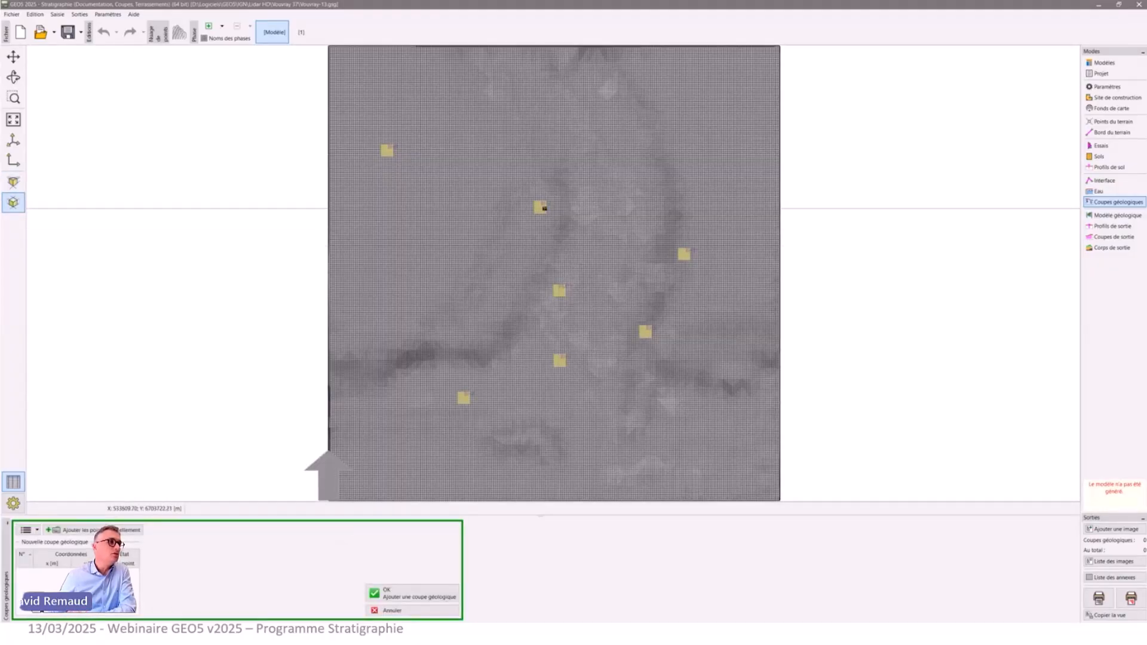
pyautogui.click(539, 206)
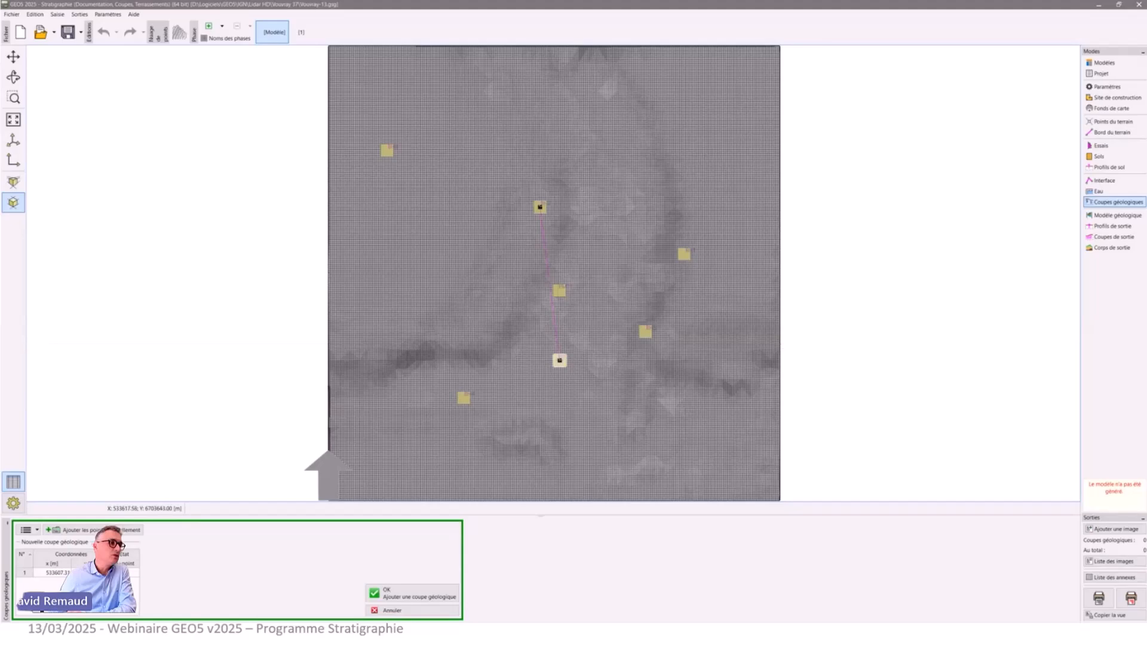
pyautogui.click(559, 360)
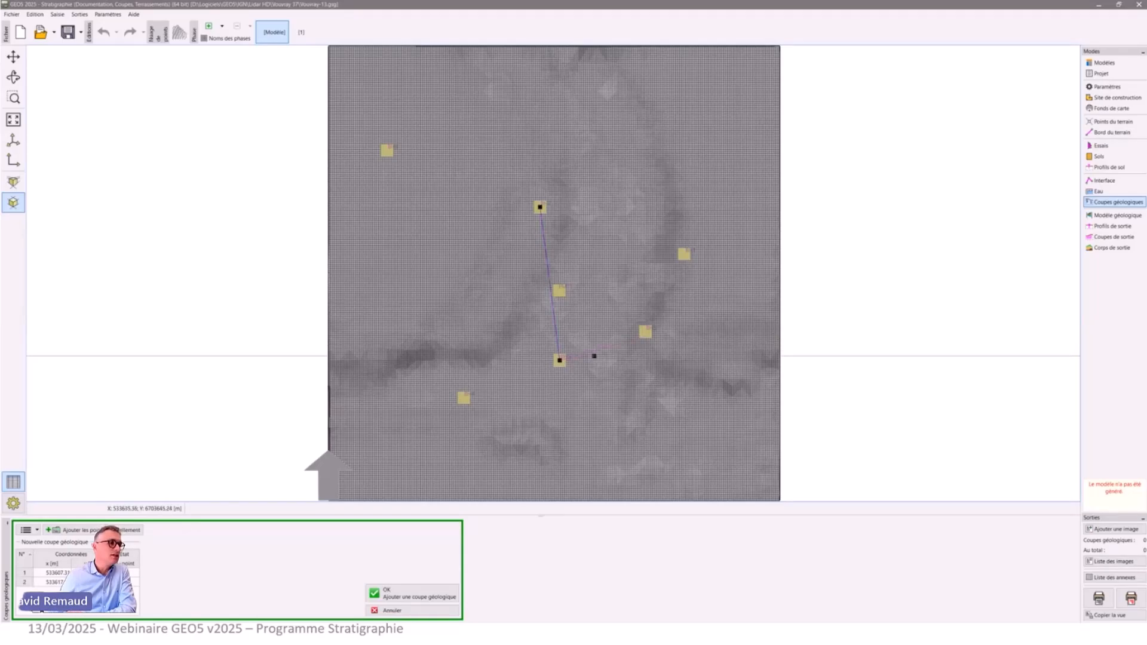
pyautogui.click(384, 594)
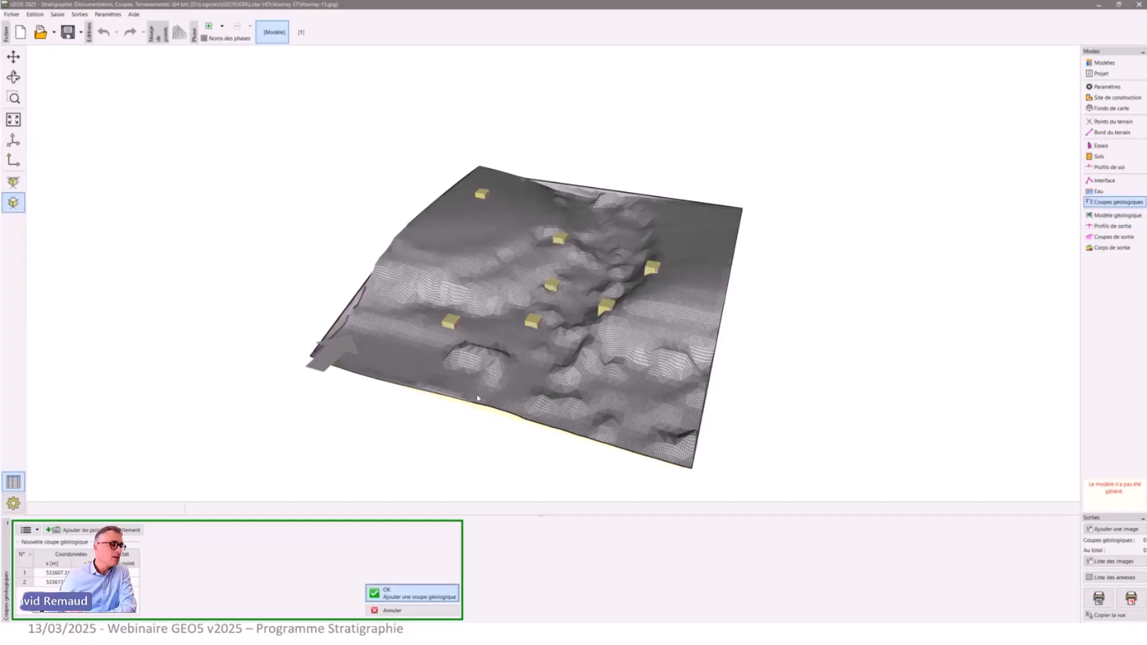
pyautogui.click(415, 592)
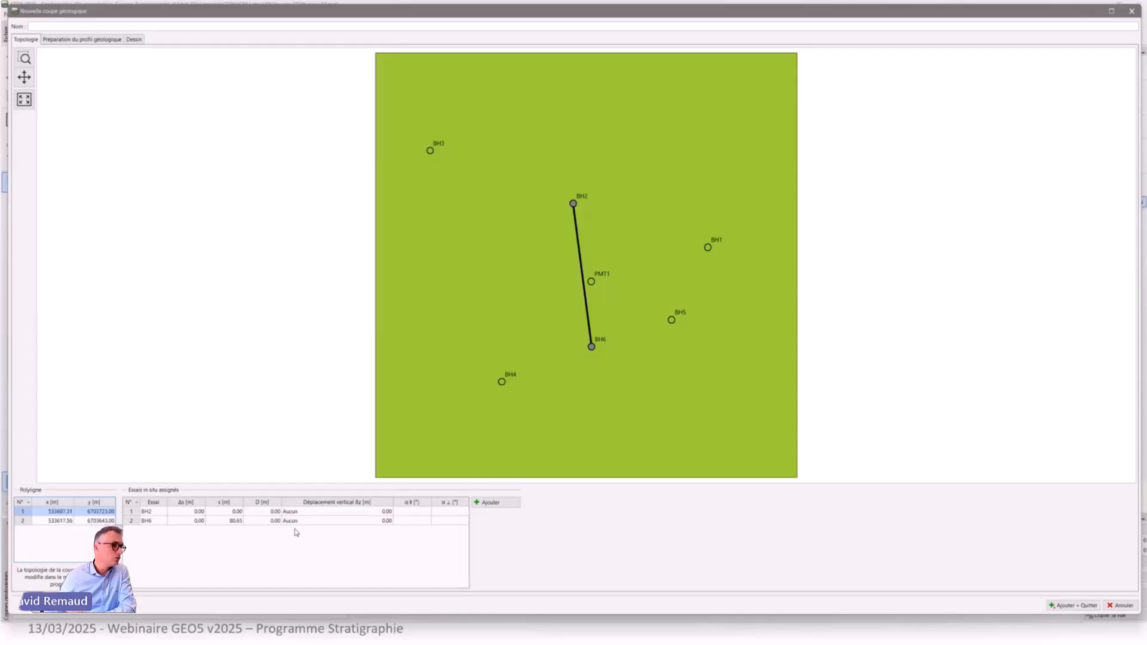
# Assign test PMT1 to the section with no vertical displacement, and add the section to the model.
pyautogui.click(490, 502)
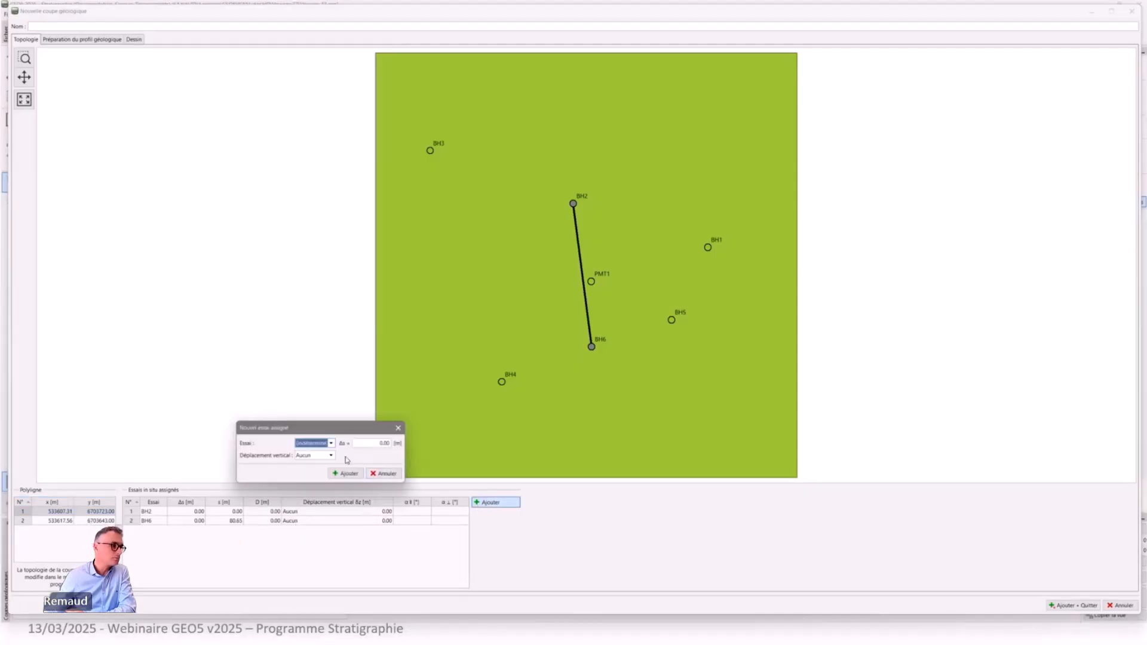
pyautogui.click(331, 444)
pyautogui.click(302, 488)
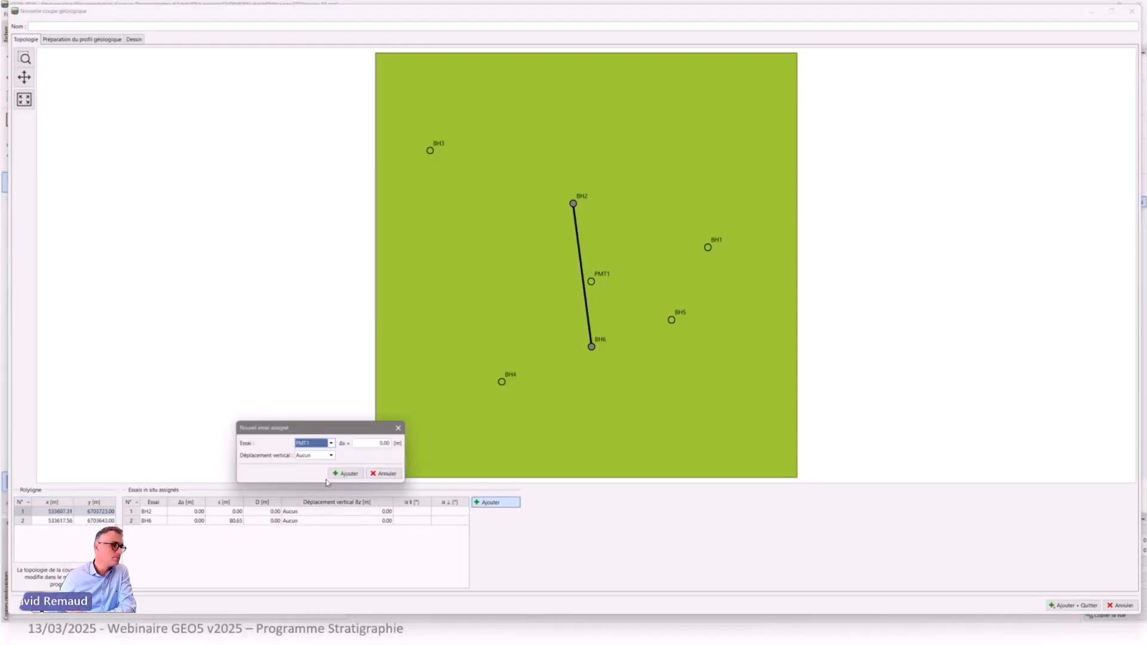
pyautogui.click(352, 475)
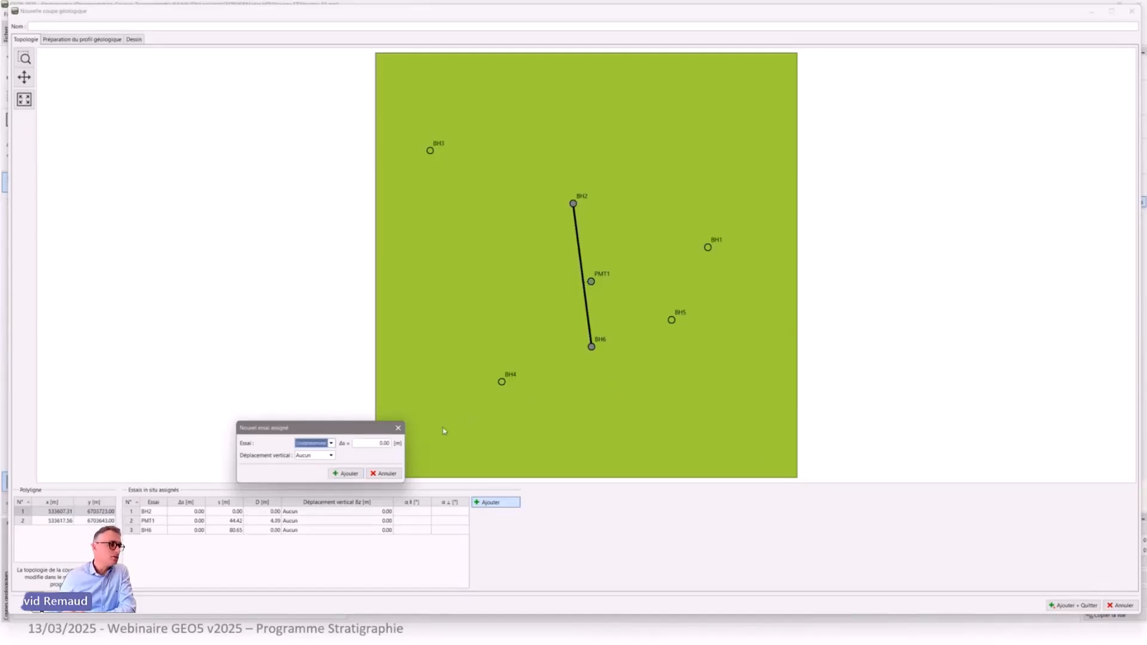
pyautogui.click(385, 473)
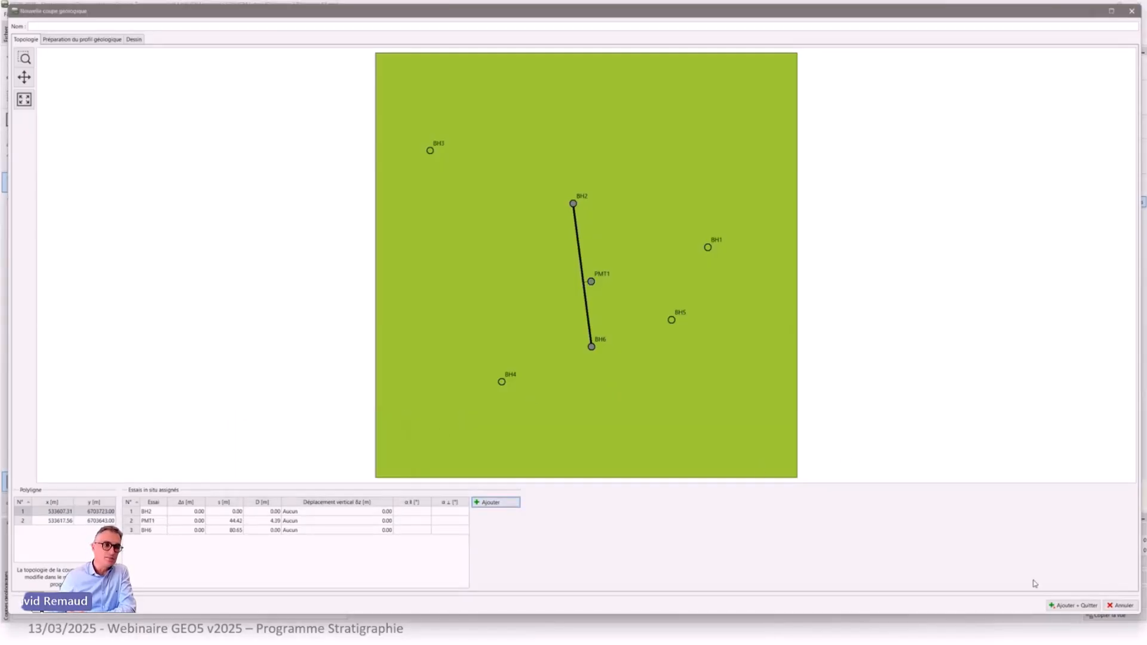
pyautogui.click(1055, 609)
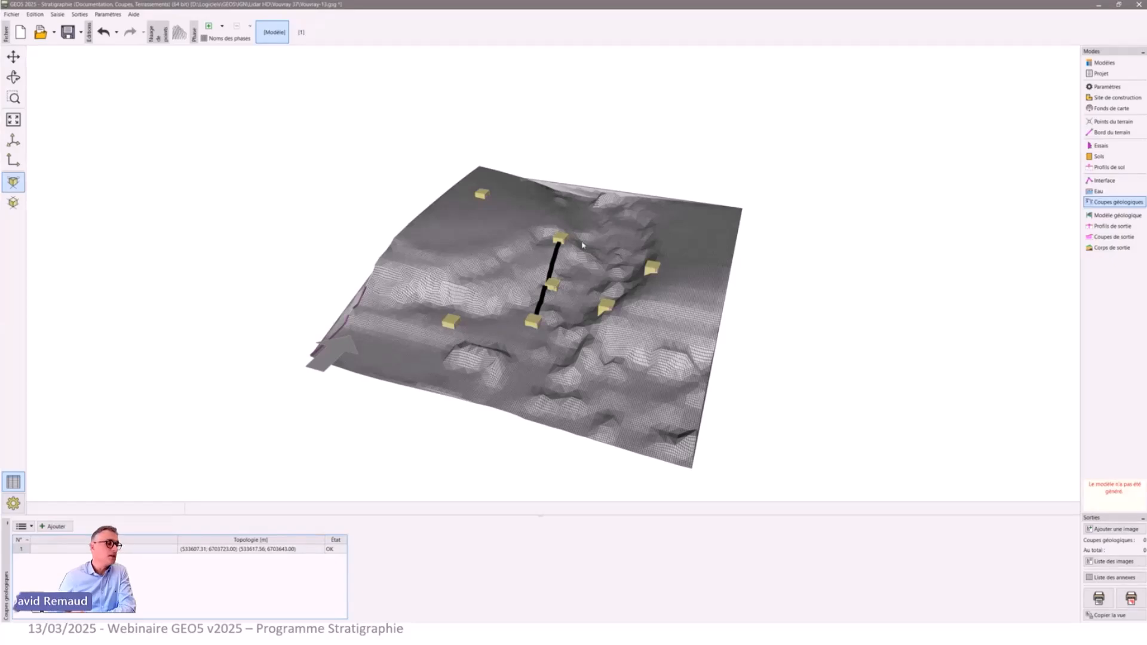
# In the new section, draw a polyline interface from the top of Sol 3 in BH2 through the Sol 1/Sol 2 boundaries of PMT1 and BH6.
pyautogui.doubleClick(544, 292)
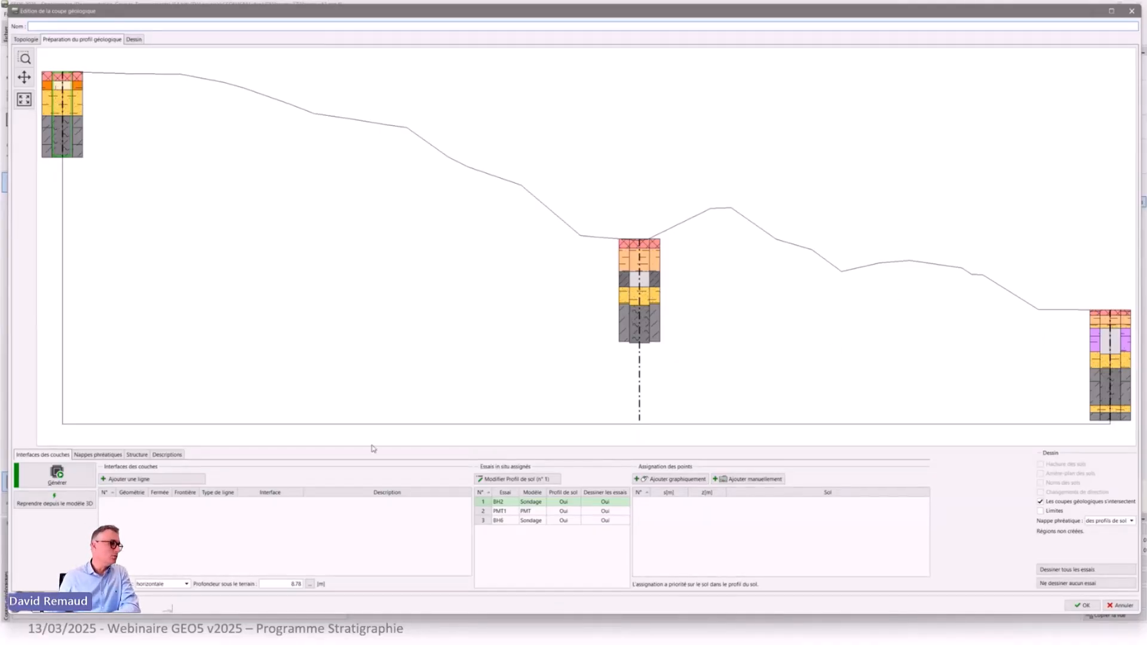
pyautogui.click(127, 479)
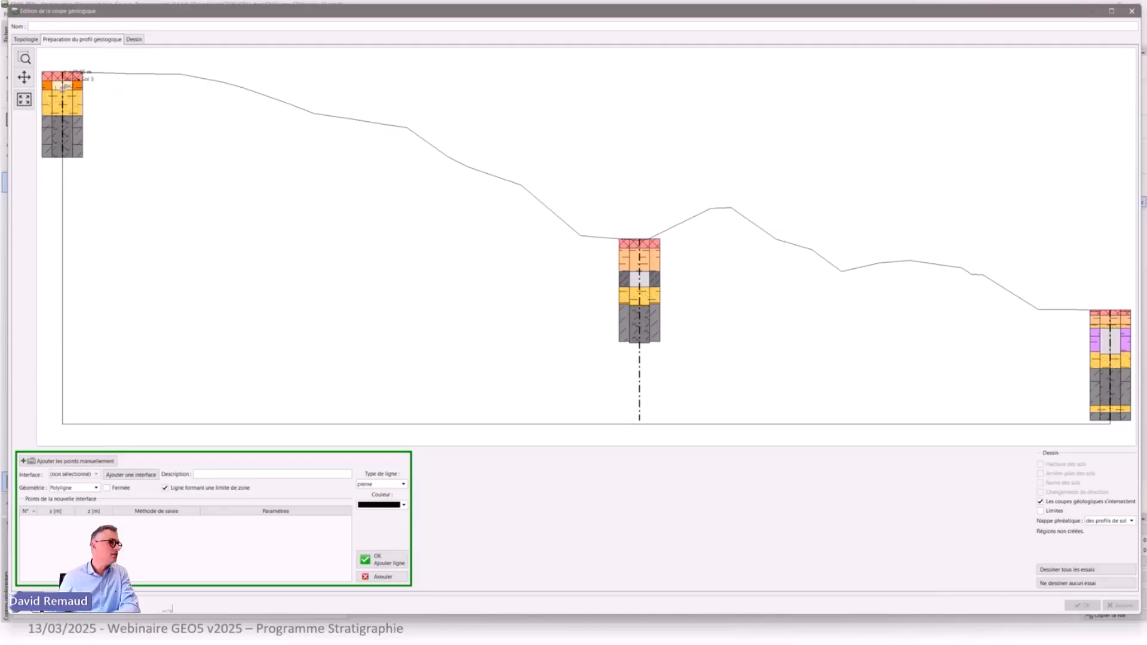
pyautogui.click(62, 89)
pyautogui.click(128, 109)
pyautogui.click(307, 170)
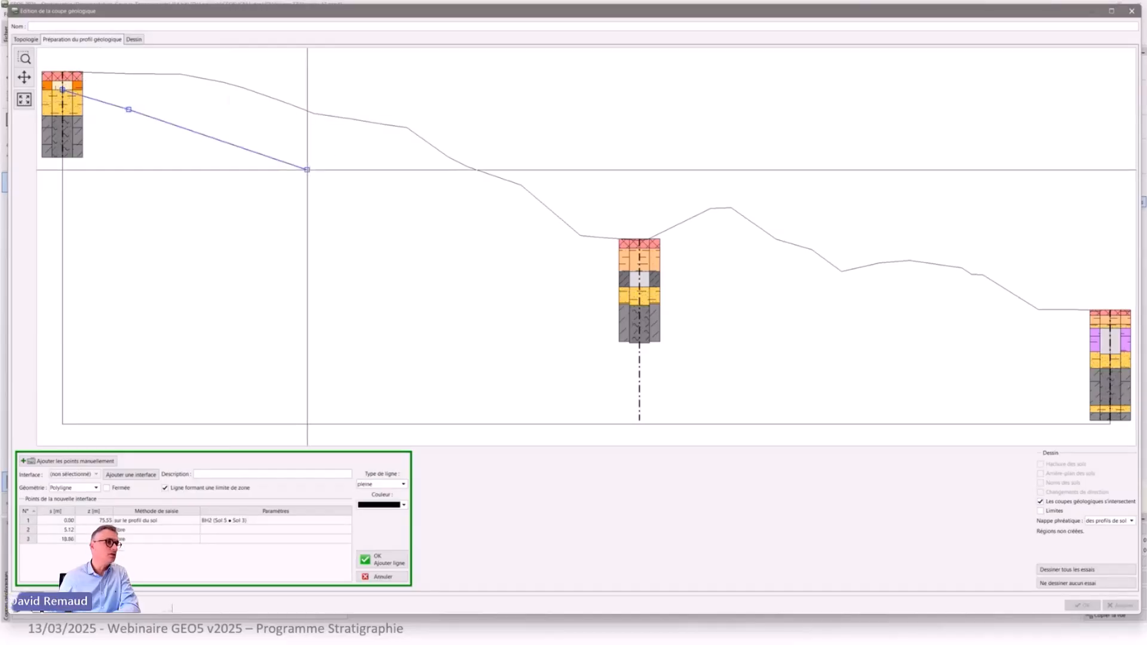
pyautogui.click(640, 246)
pyautogui.click(779, 248)
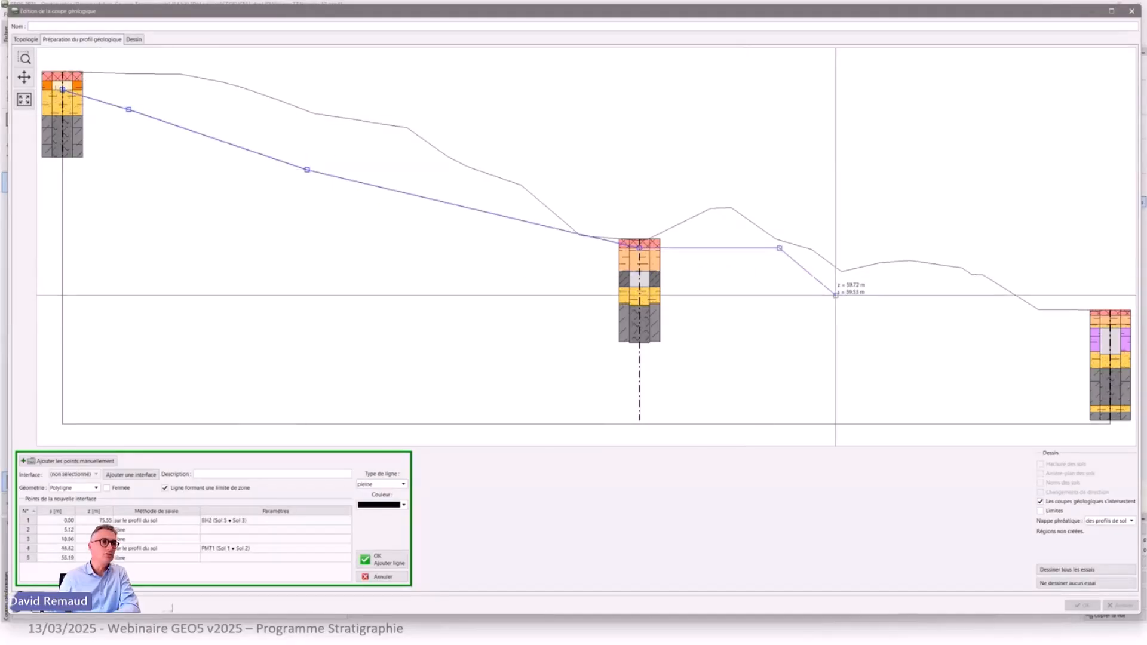
pyautogui.click(890, 298)
pyautogui.click(1110, 313)
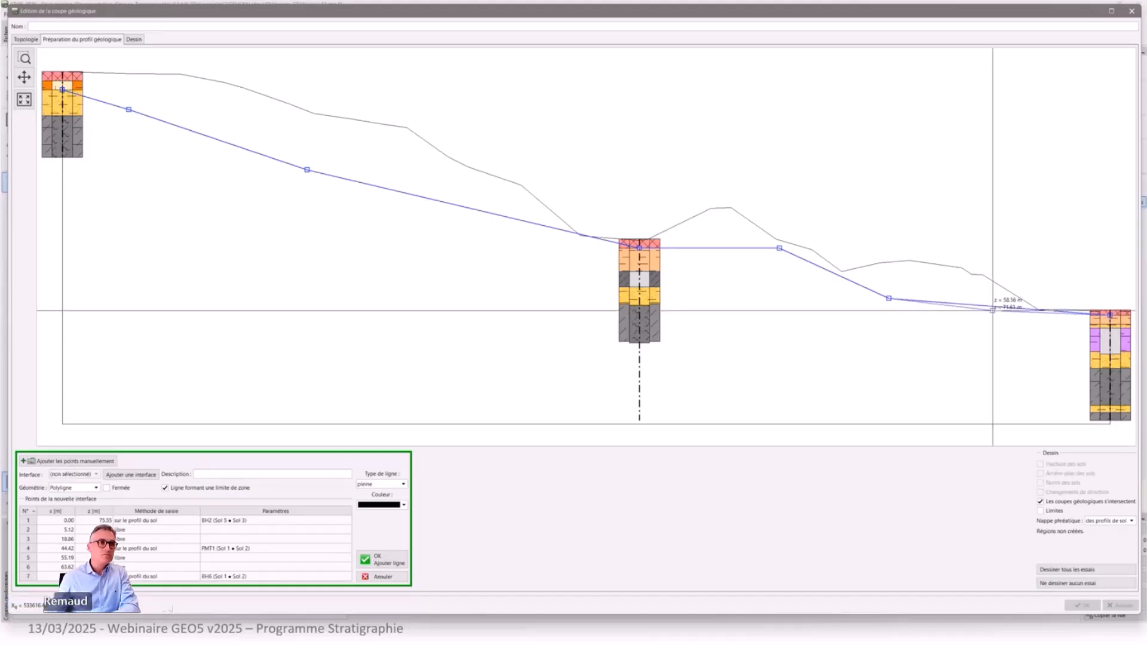
pyautogui.click(993, 317)
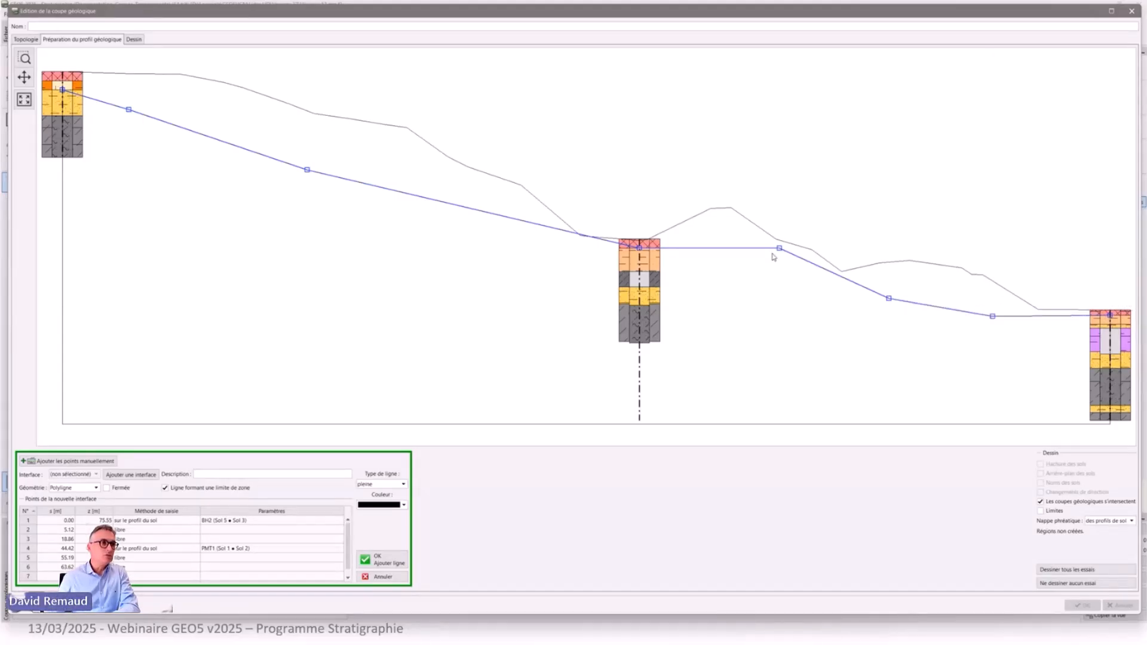
# Lower the interface just after PMT1, raise it at about 19 m, add a lower point at about 36 m, and accept the line.
pyautogui.moveTo(780, 248); pyautogui.dragTo(779, 256)
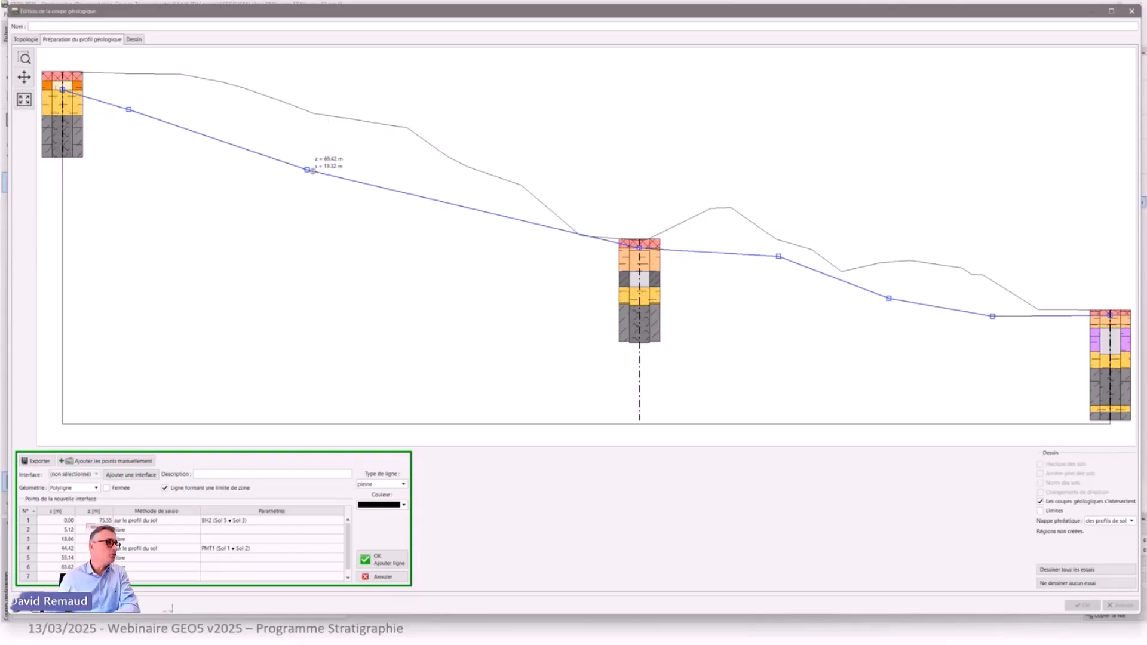
pyautogui.moveTo(310, 170); pyautogui.dragTo(313, 152)
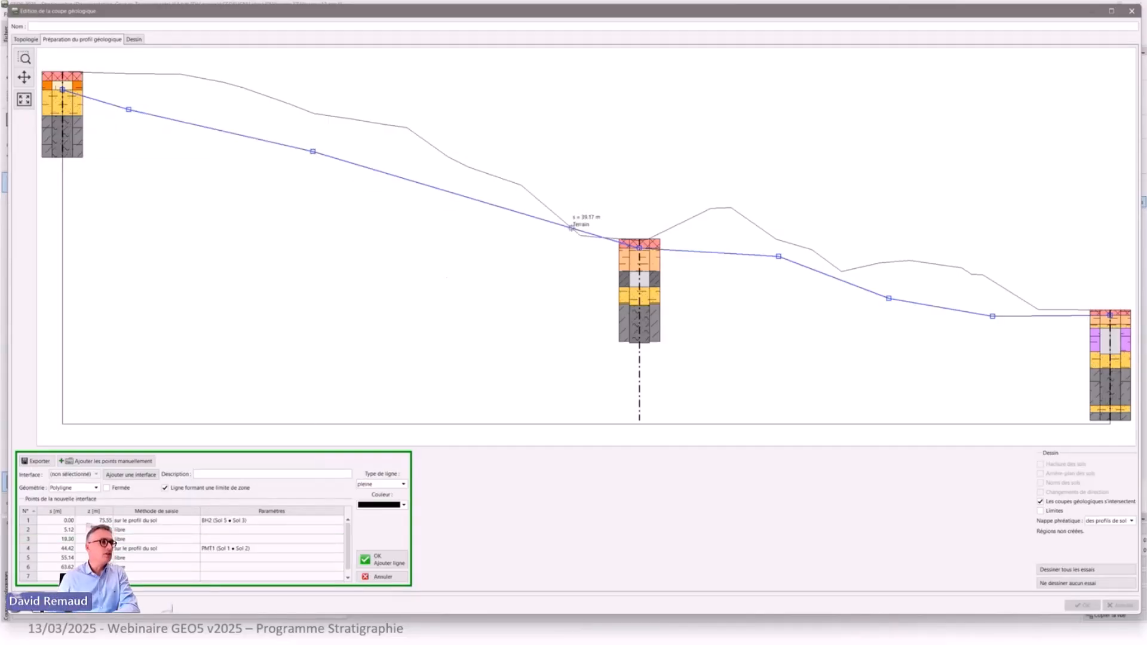
pyautogui.moveTo(538, 217); pyautogui.dragTo(530, 254)
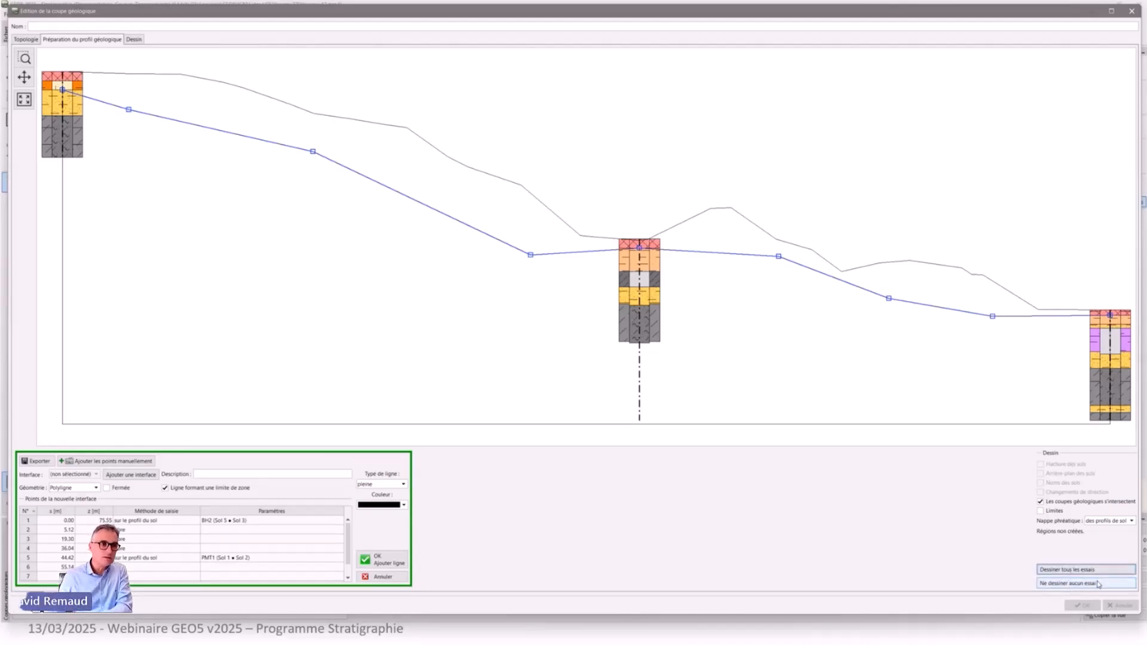
pyautogui.click(398, 556)
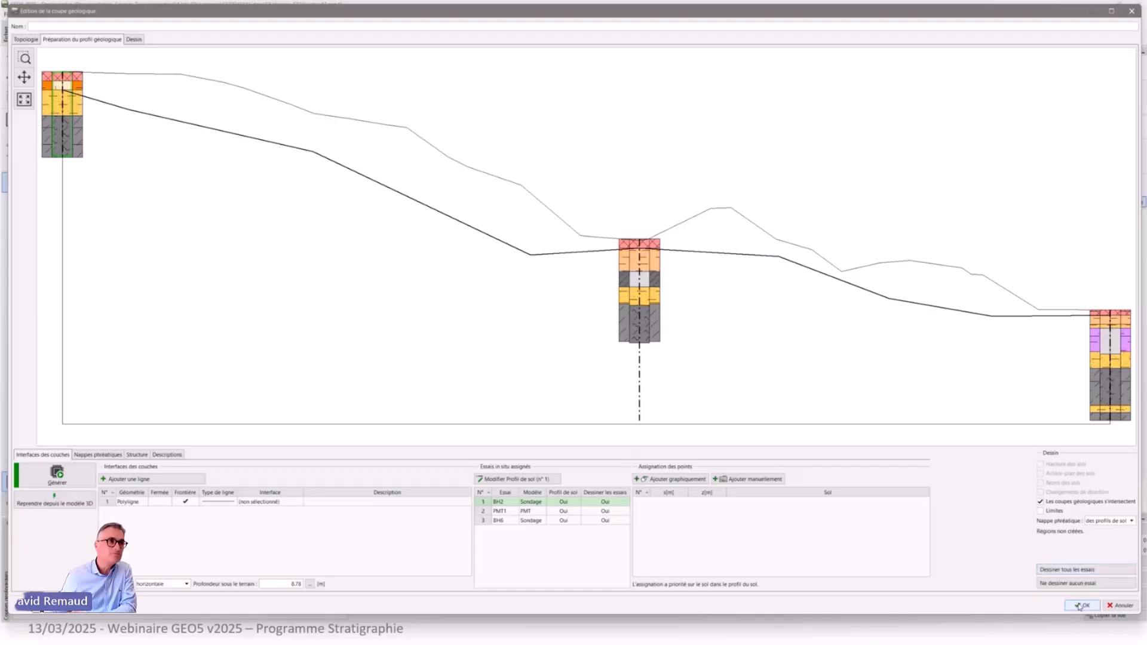
# Preview the section's drawing layout and close the section without saving its modifications.
pyautogui.click(136, 39)
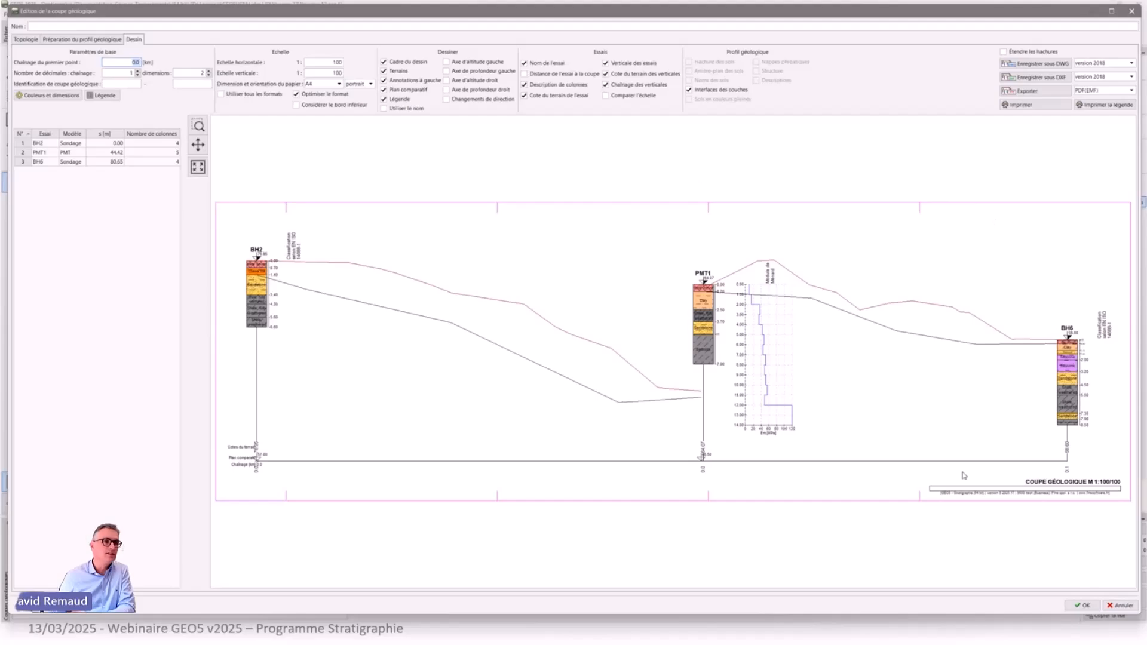
pyautogui.click(1115, 608)
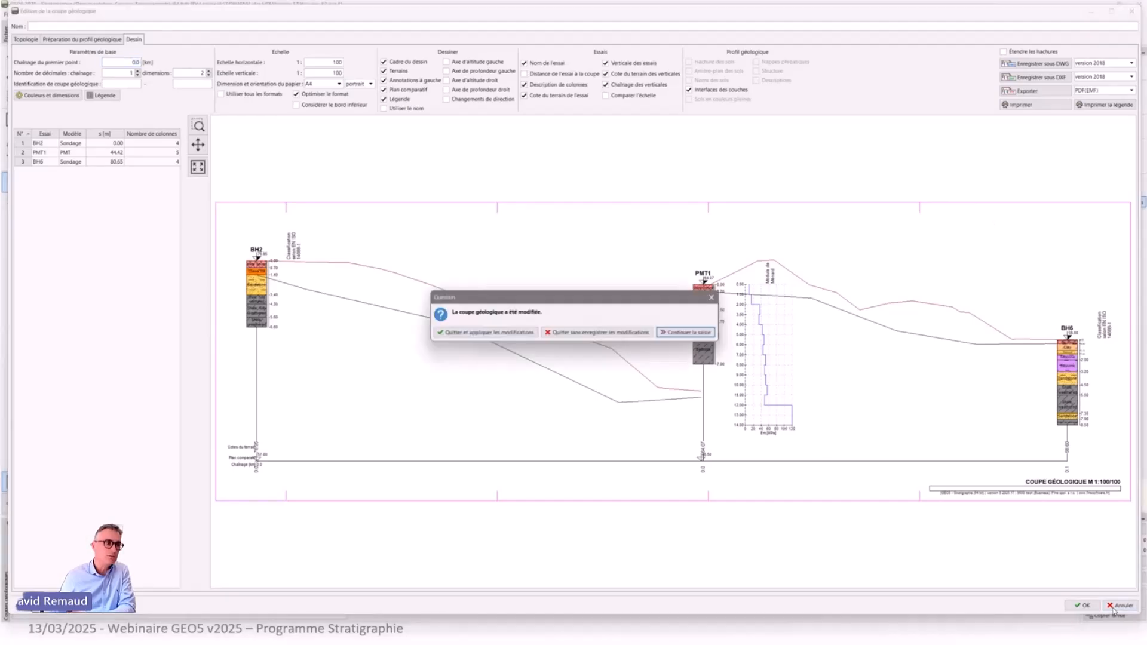
pyautogui.click(592, 333)
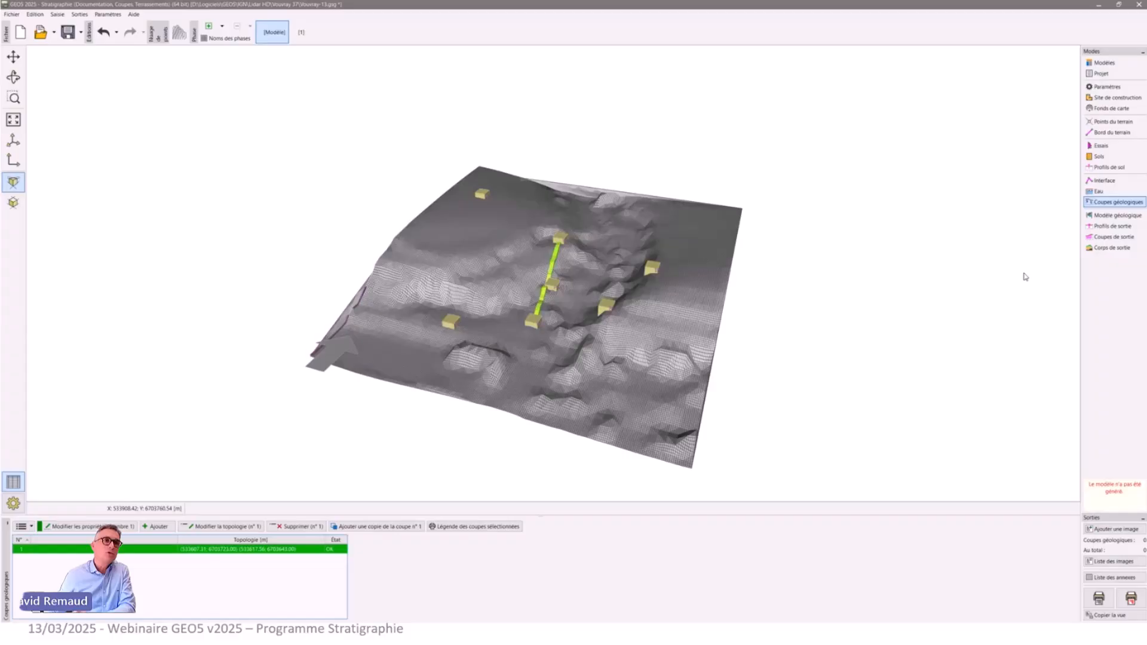
# In the geological model, open borehole BH5 for editing and compare its Sol 1 and Sol 2 layers with the master borehole.
pyautogui.click(1115, 215)
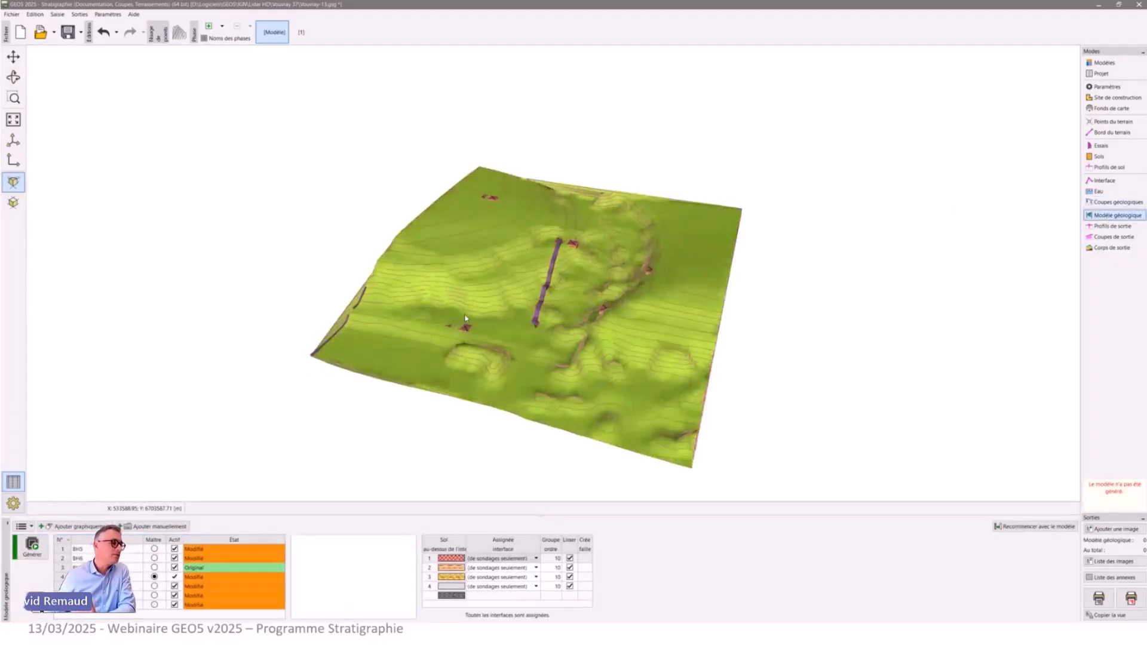
pyautogui.click(127, 549)
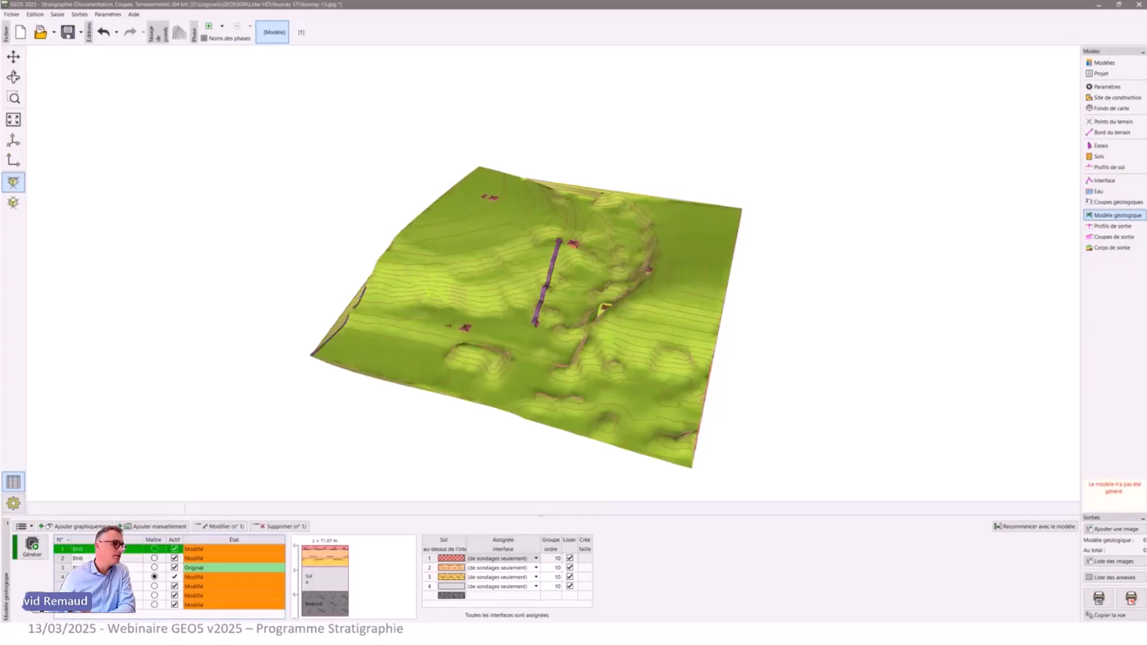
pyautogui.click(126, 576)
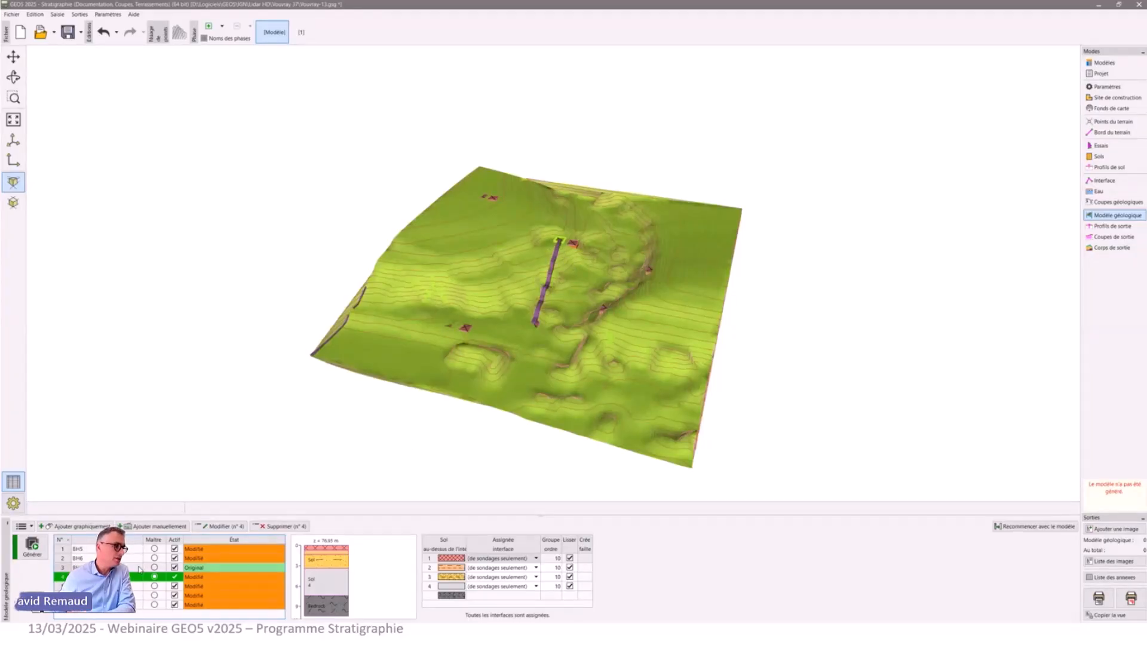
pyautogui.click(128, 549)
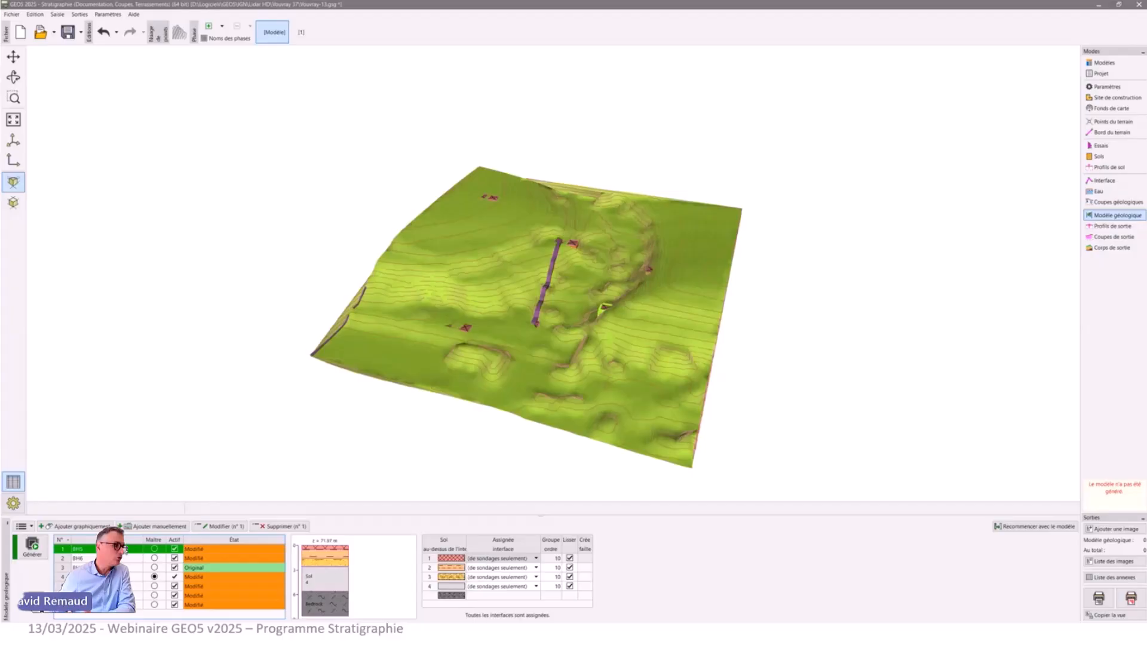
pyautogui.doubleClick(126, 550)
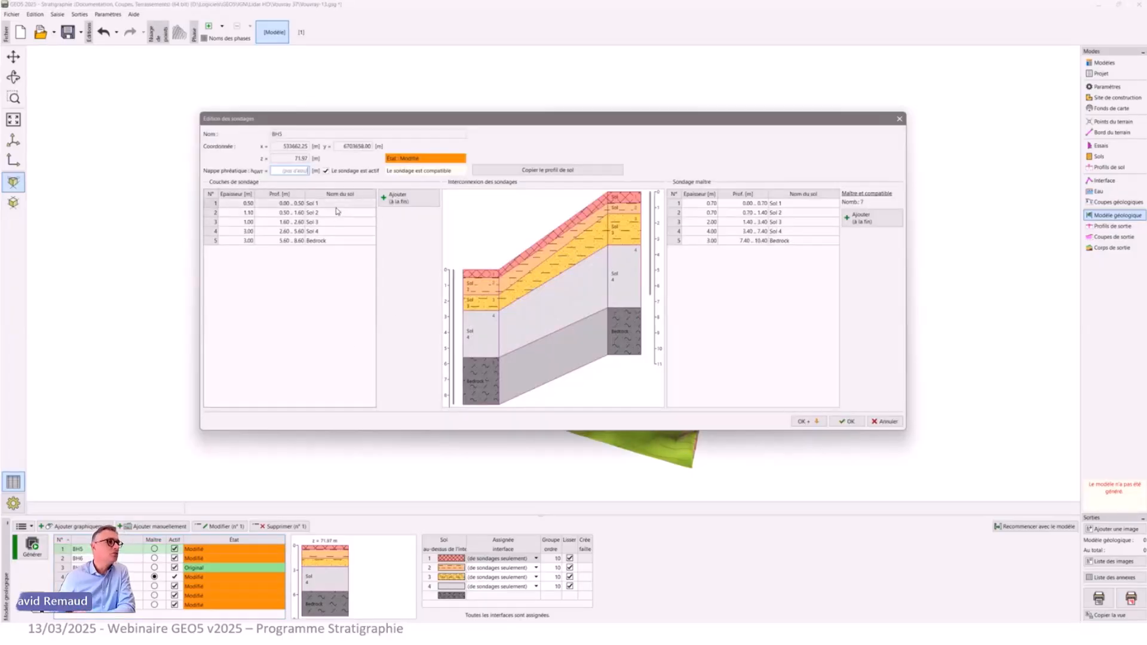
pyautogui.click(335, 203)
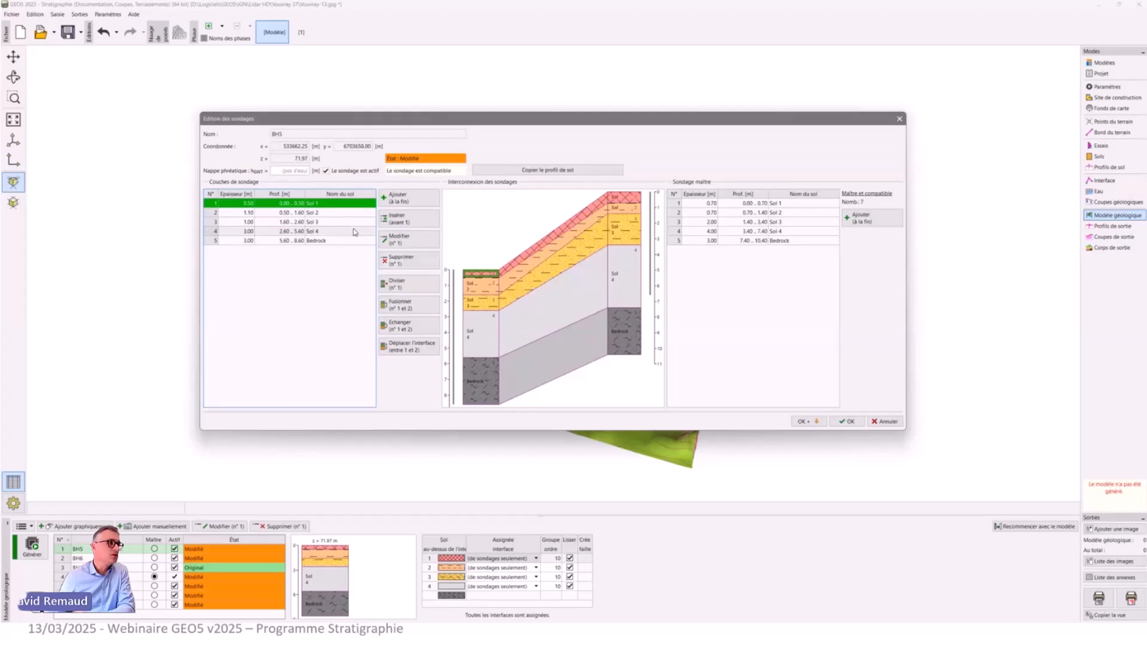
pyautogui.click(344, 212)
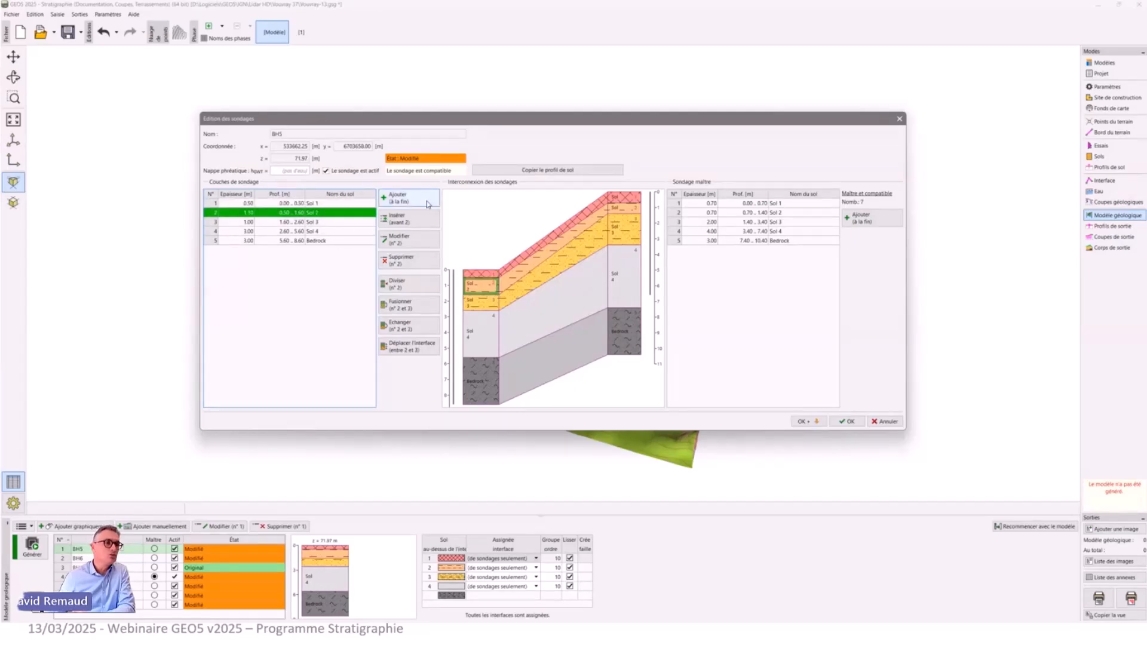
# Step through the layers of boreholes BH6, BH1 and BH3 against the master borehole, and close the borehole editor.
pyautogui.click(811, 422)
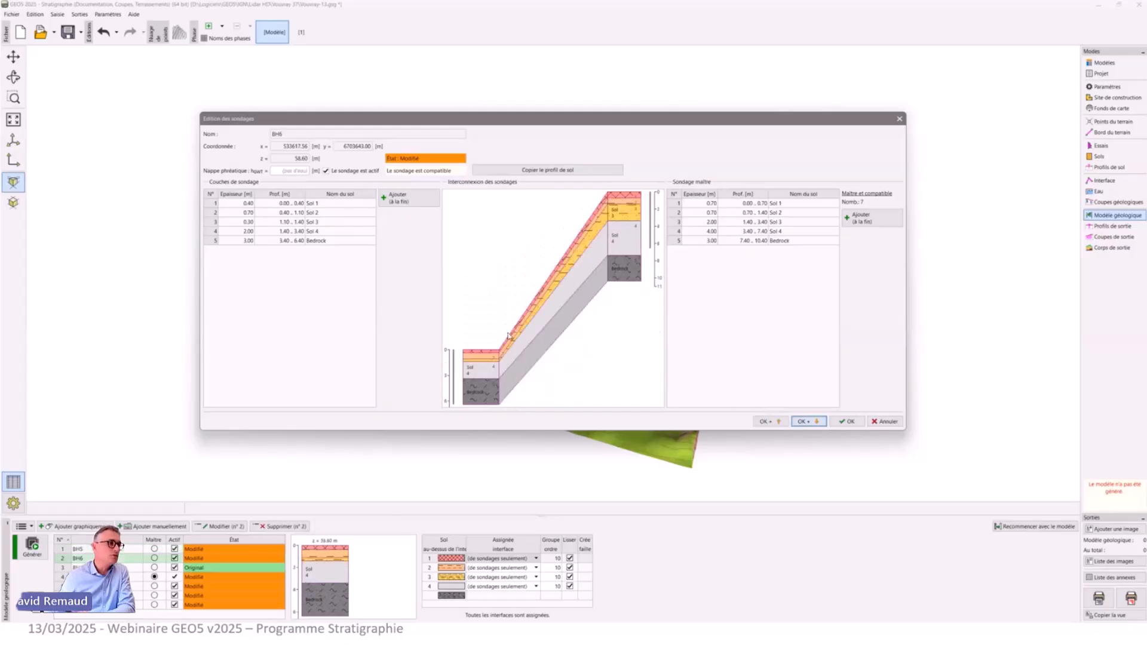
pyautogui.click(808, 421)
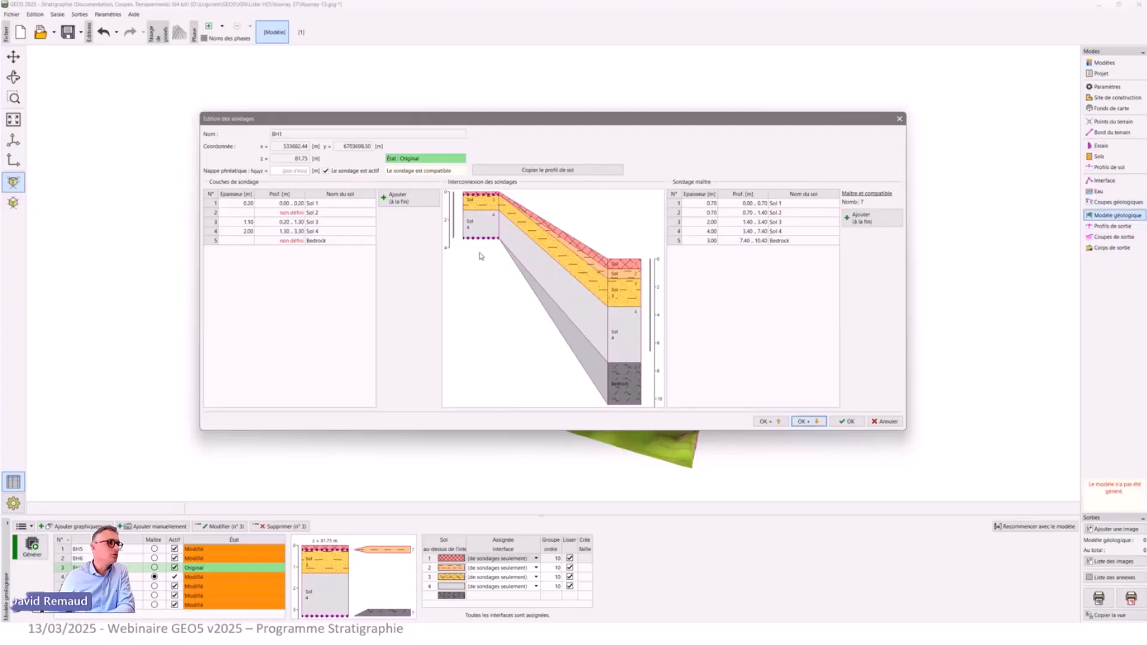
pyautogui.click(312, 242)
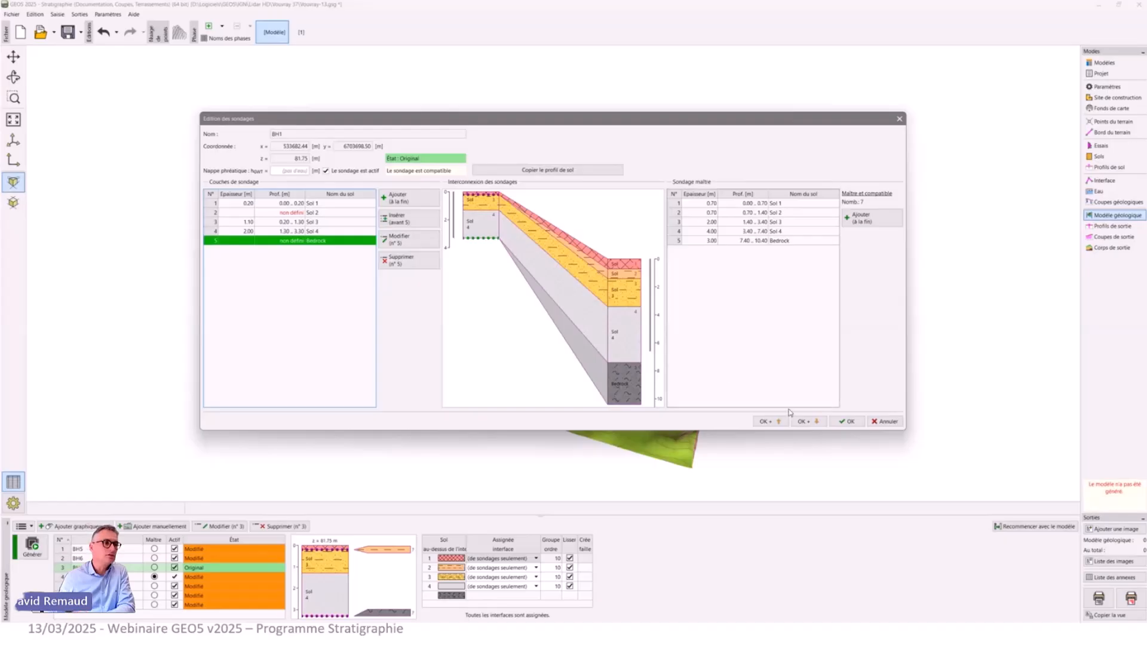
pyautogui.click(817, 421)
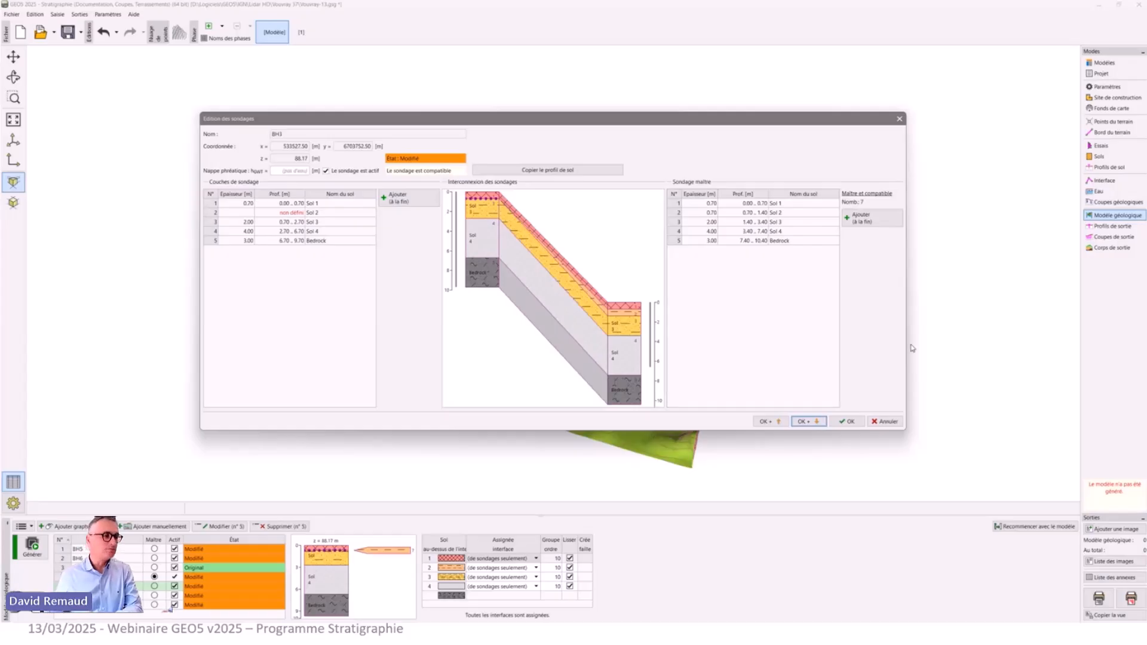
pyautogui.click(887, 421)
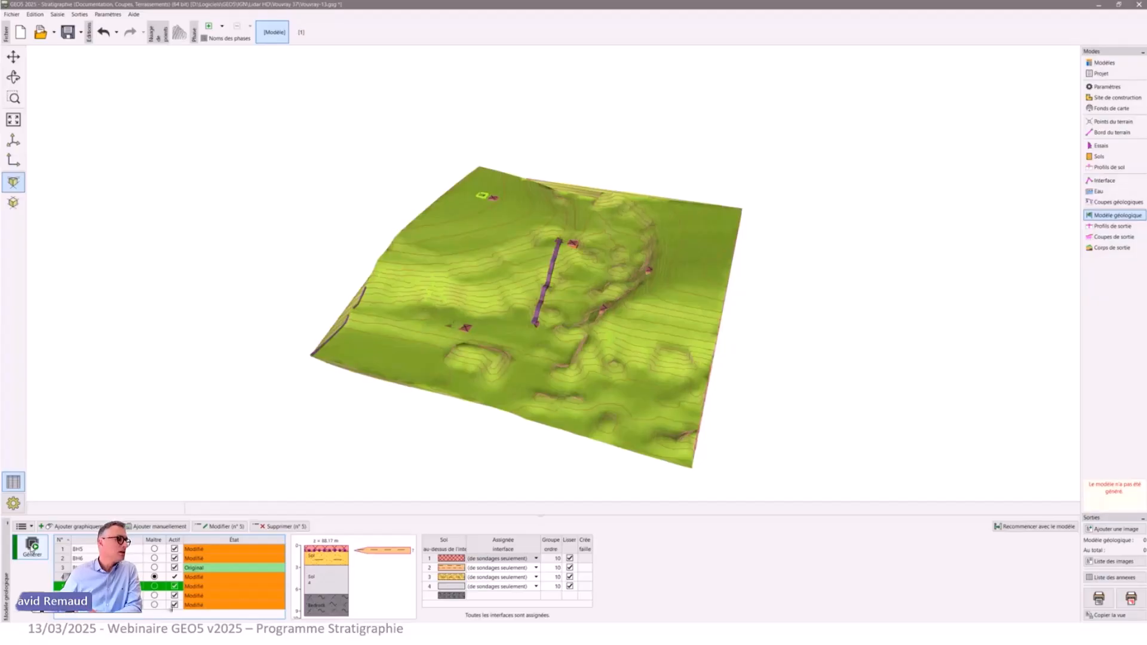
# Generate the 3D geological model from the compatible boreholes and inspect it from another angle.
pyautogui.click(31, 547)
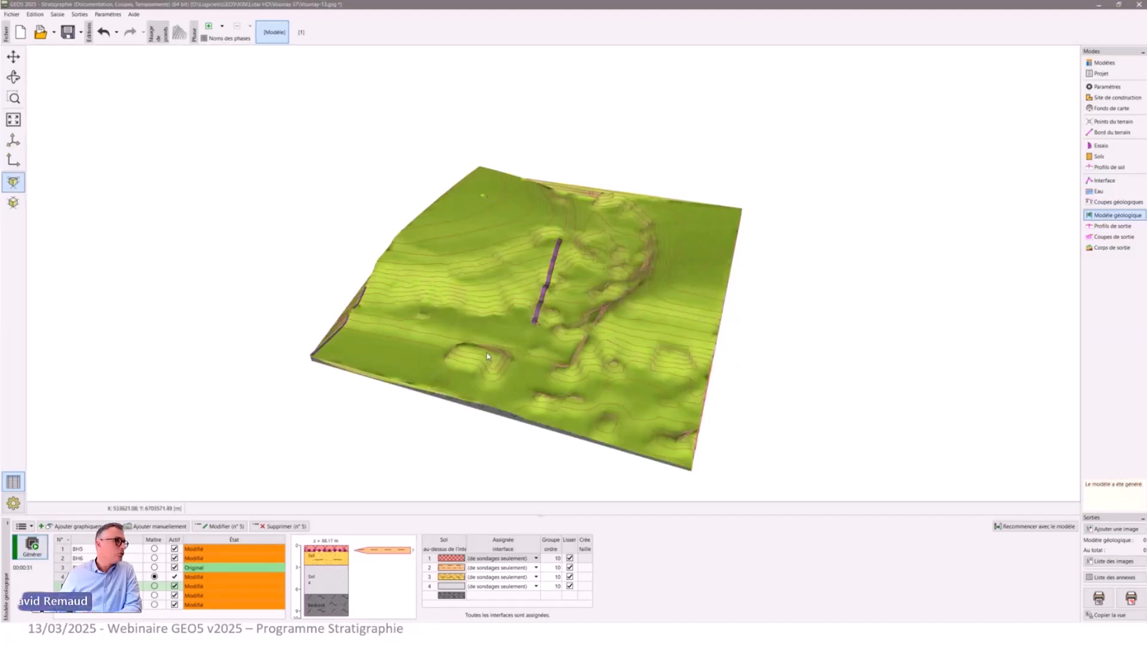
pyautogui.click(13, 77)
pyautogui.moveTo(354, 282); pyautogui.dragTo(315, 394)
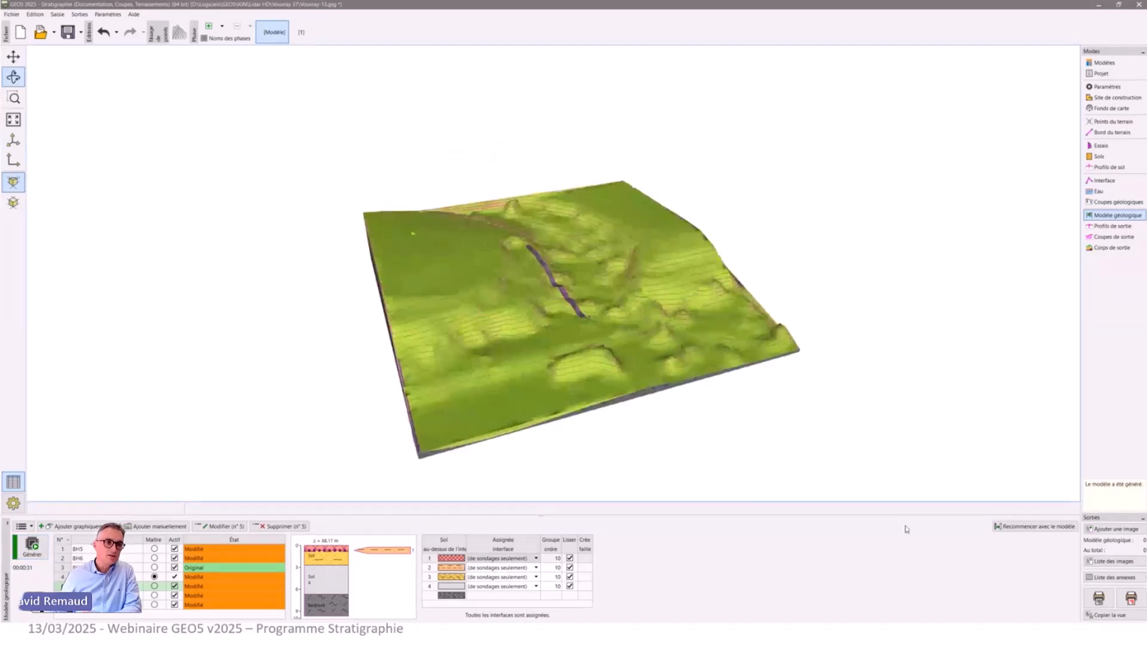
# Show the terrain grid and transparent soil boundaries in the model's drawing settings.
pyautogui.click(13, 503)
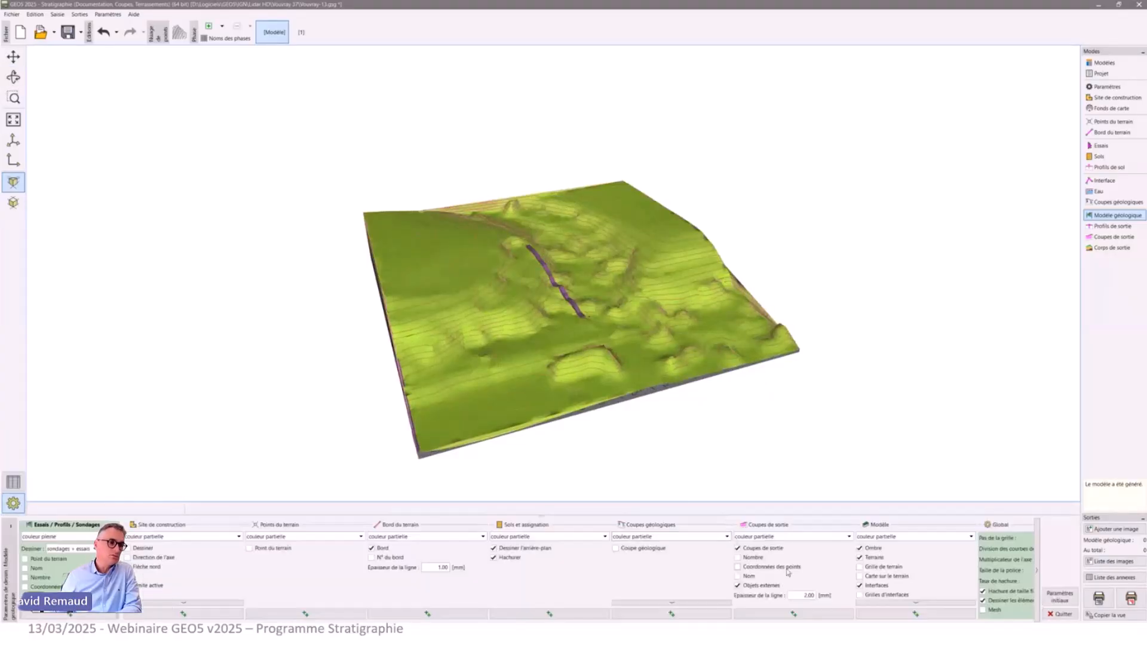
pyautogui.click(887, 566)
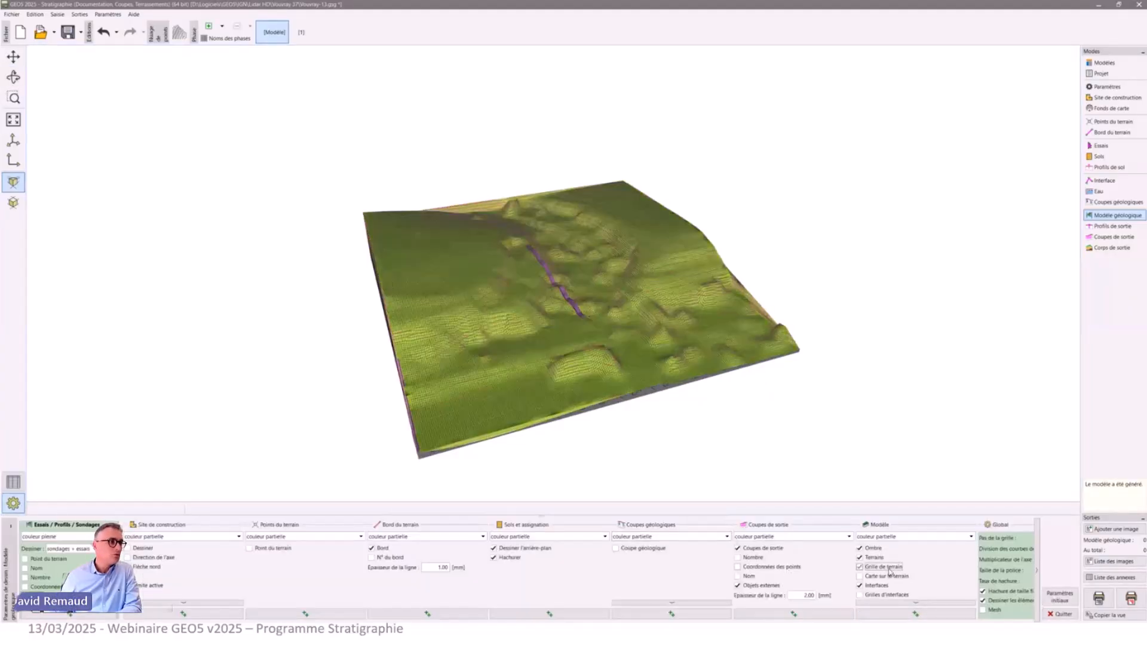
pyautogui.scroll(-5, 899, 588)
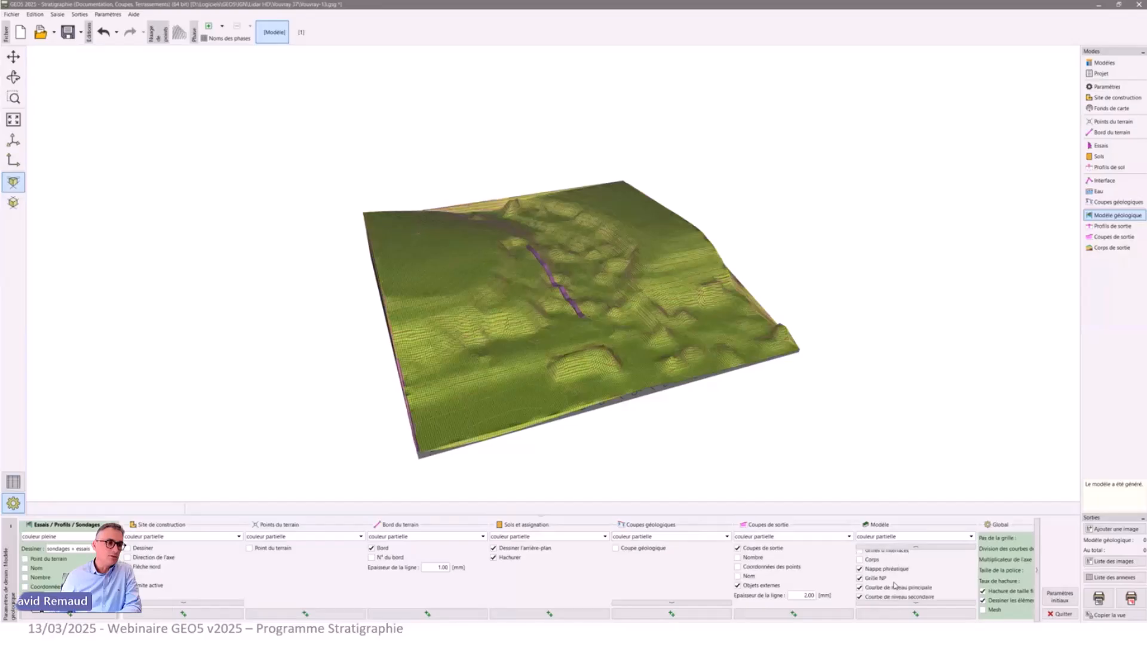
pyautogui.moveTo(960, 569); pyautogui.dragTo(926, 574)
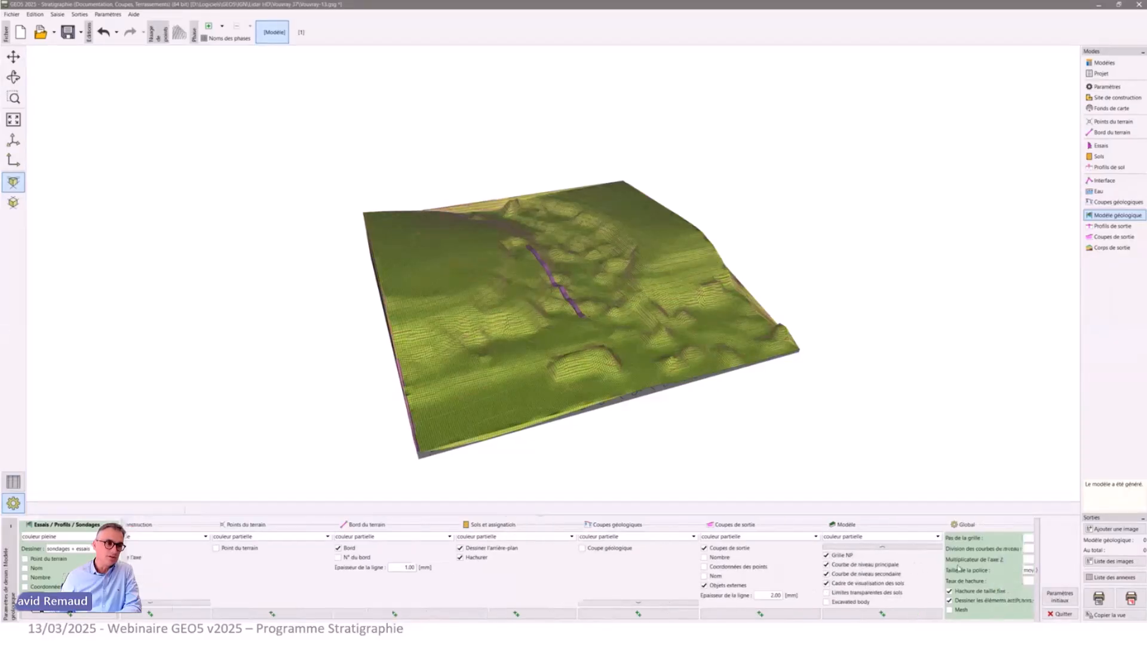
pyautogui.click(881, 593)
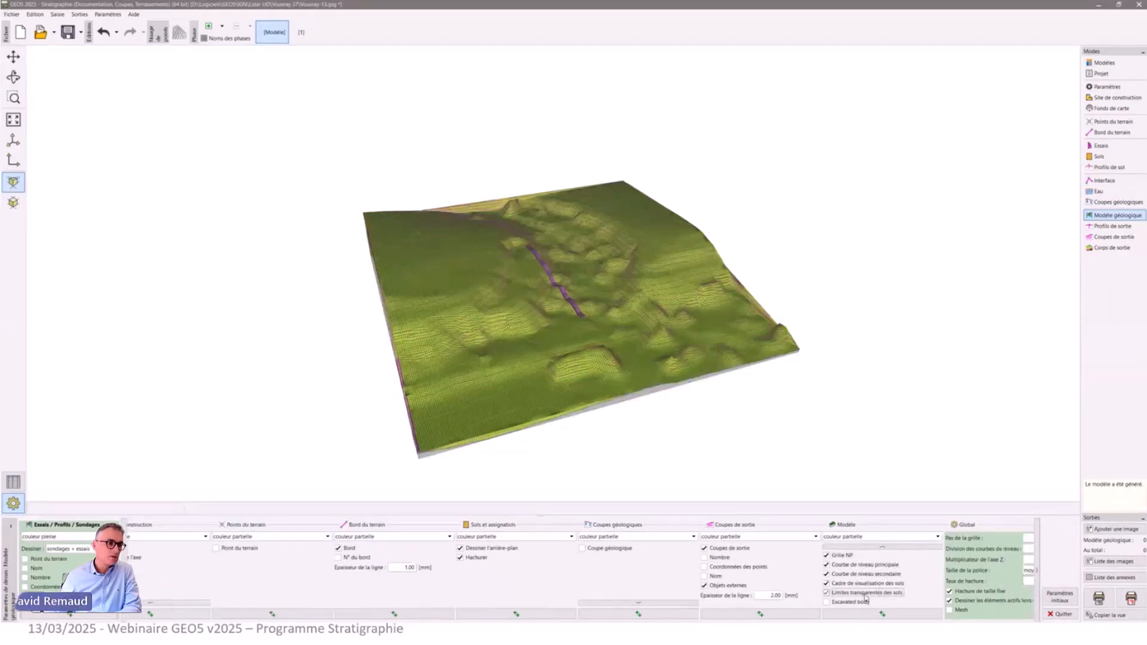
pyautogui.click(13, 77)
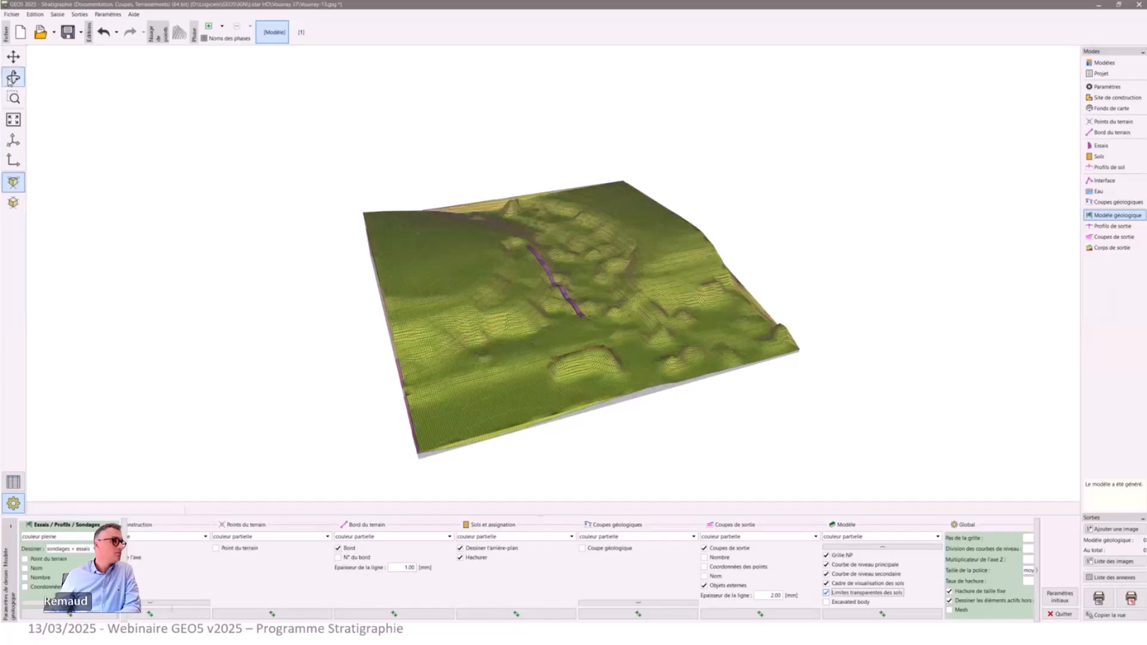
pyautogui.moveTo(621, 242); pyautogui.dragTo(584, 385)
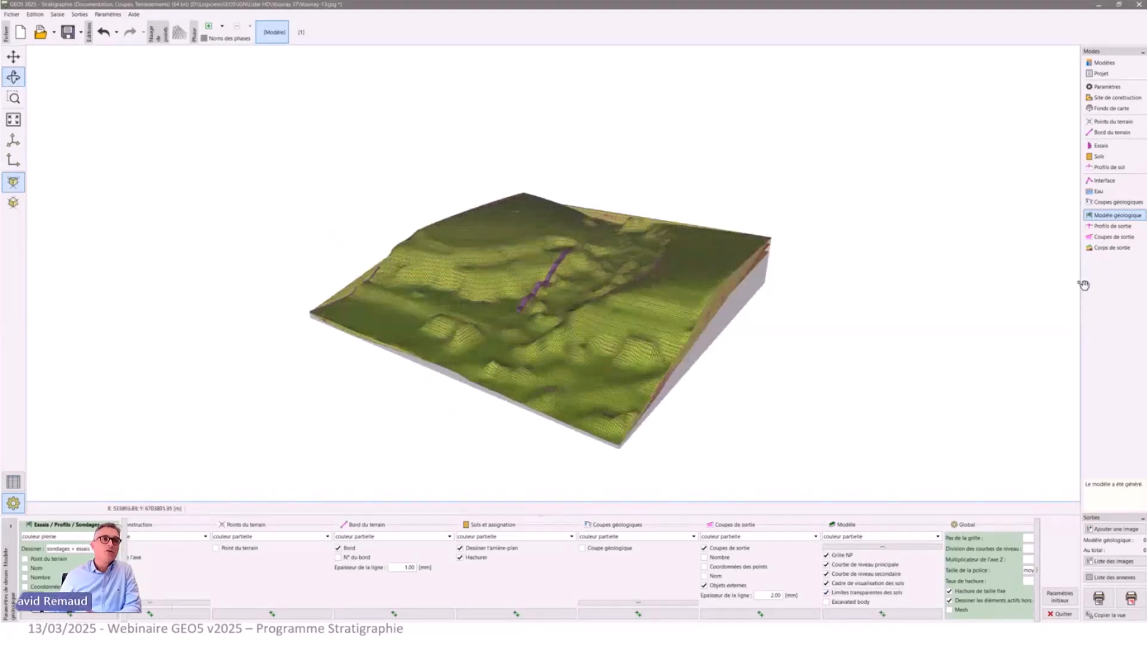
# Display the output bodies of the model and examine the separated soil volumes from several angles.
pyautogui.click(1116, 248)
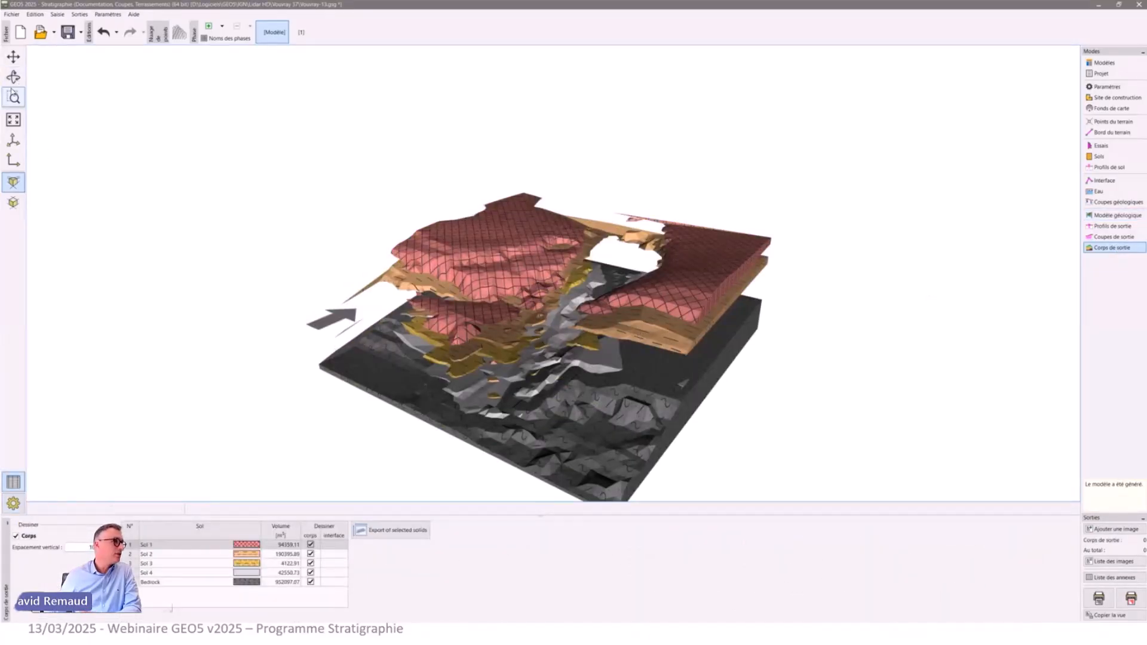
pyautogui.click(13, 78)
pyautogui.moveTo(256, 310); pyautogui.dragTo(593, 357)
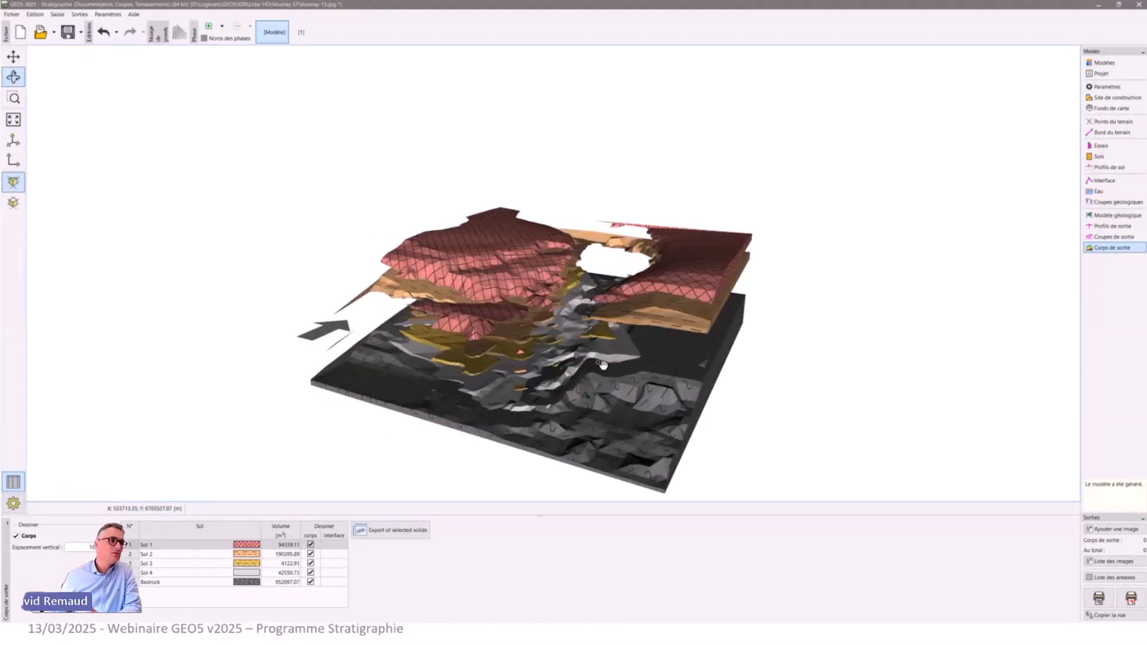
pyautogui.moveTo(622, 368); pyautogui.dragTo(595, 389)
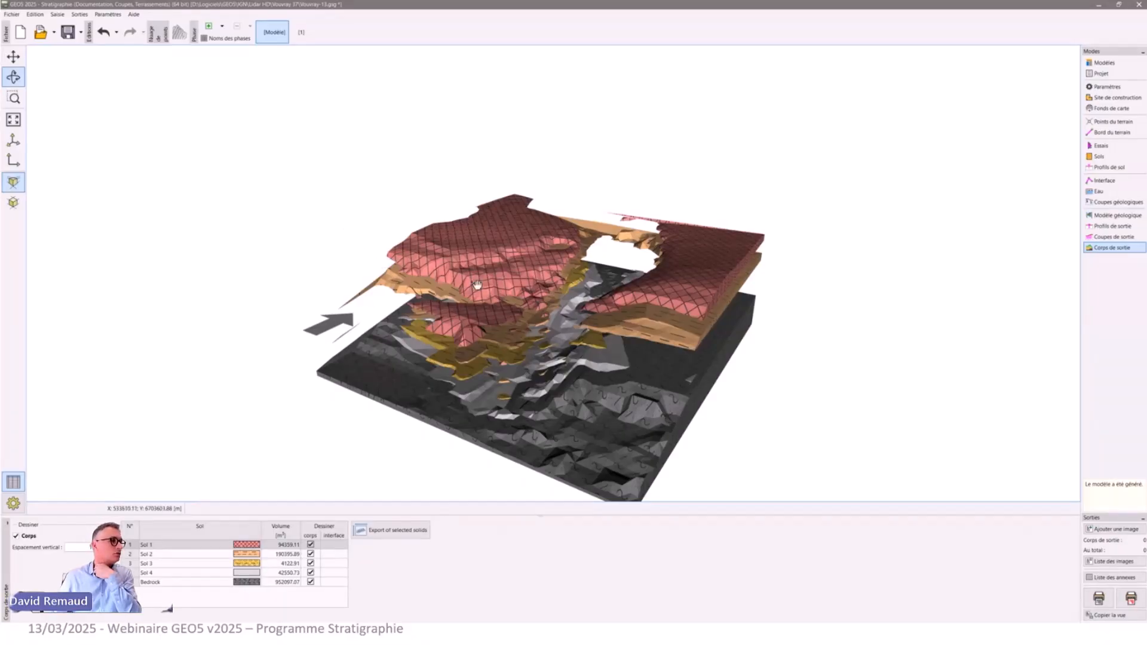
pyautogui.moveTo(524, 333); pyautogui.dragTo(549, 349)
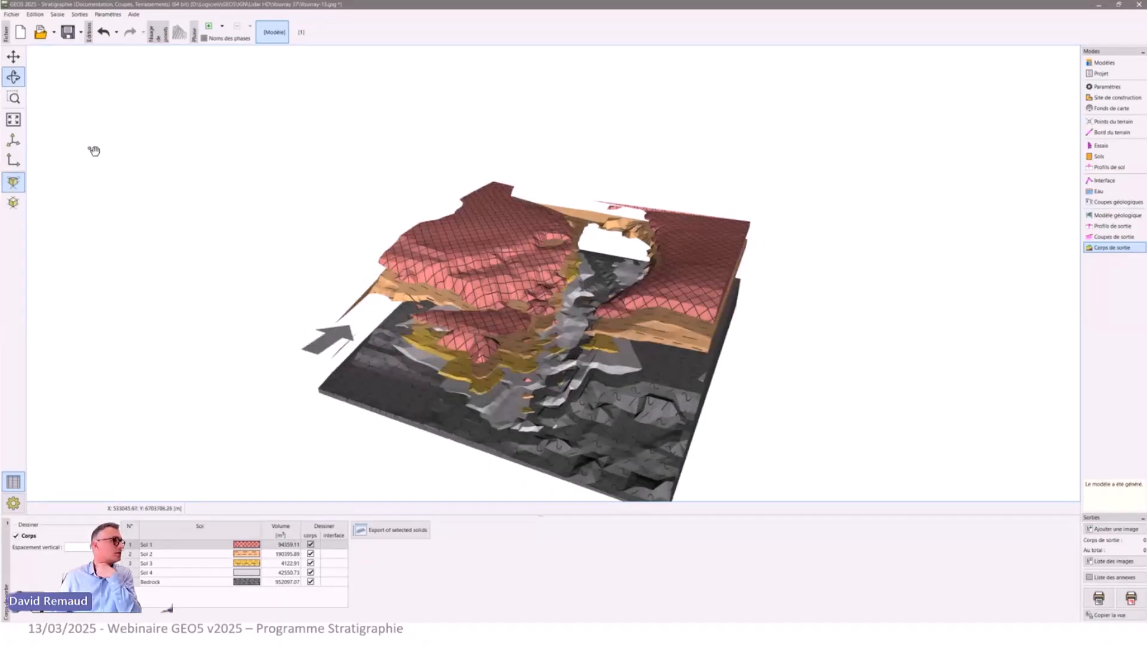
pyautogui.click(13, 78)
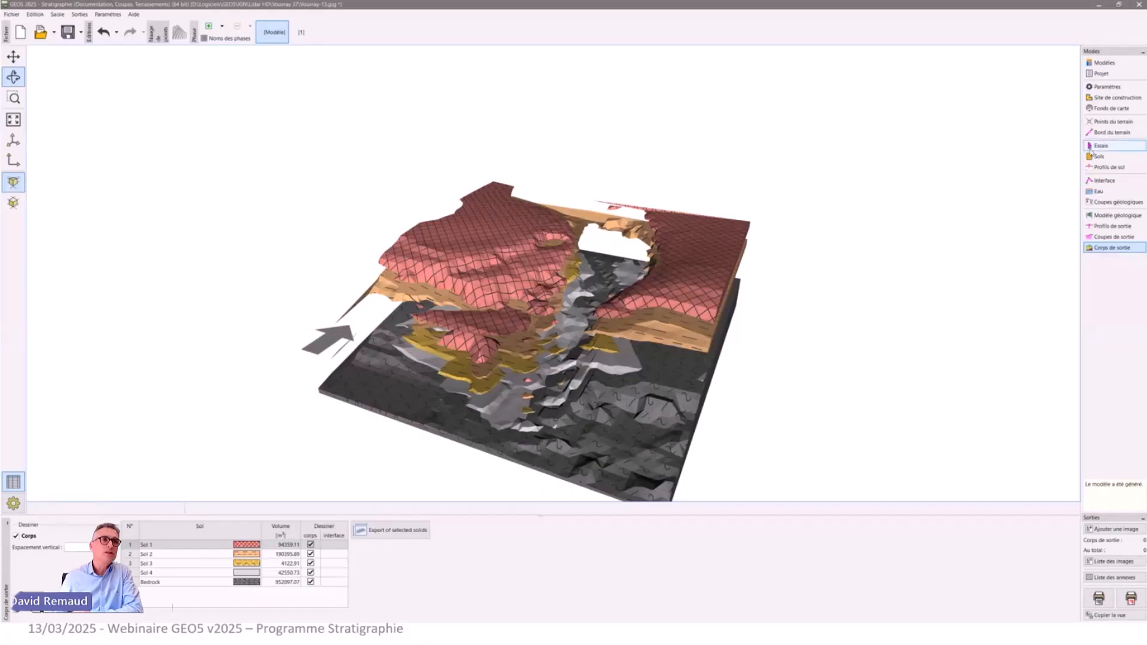
# Reopen the BH2 to BH6 geological section and import its layer interfaces and point assignments from the 3D model.
pyautogui.click(1119, 203)
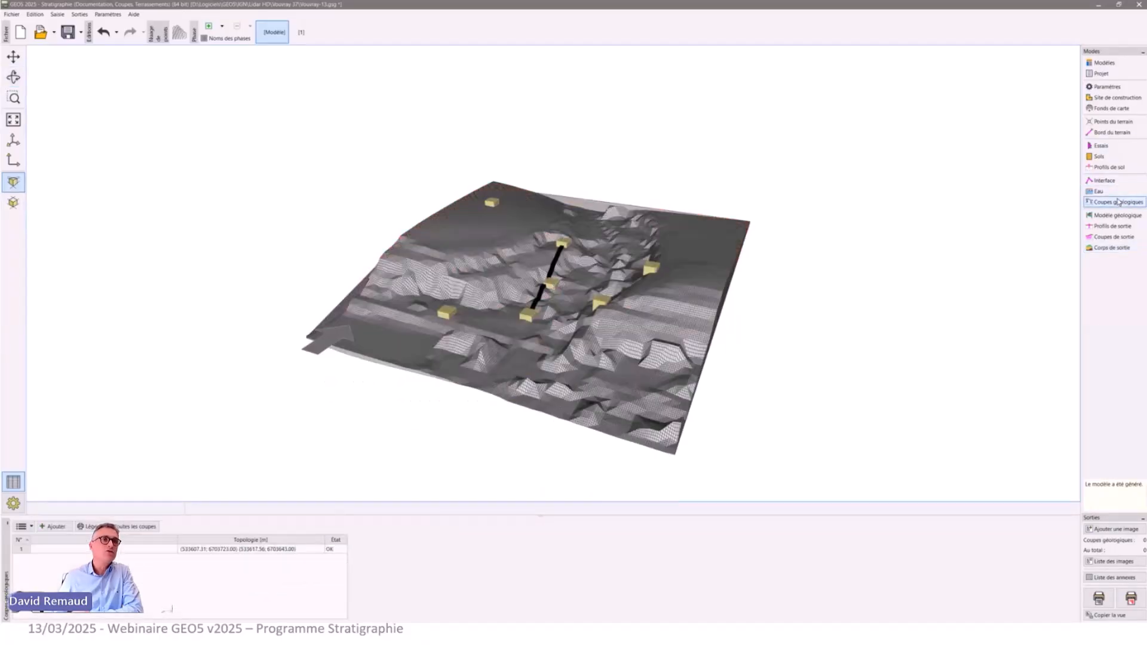
pyautogui.doubleClick(264, 550)
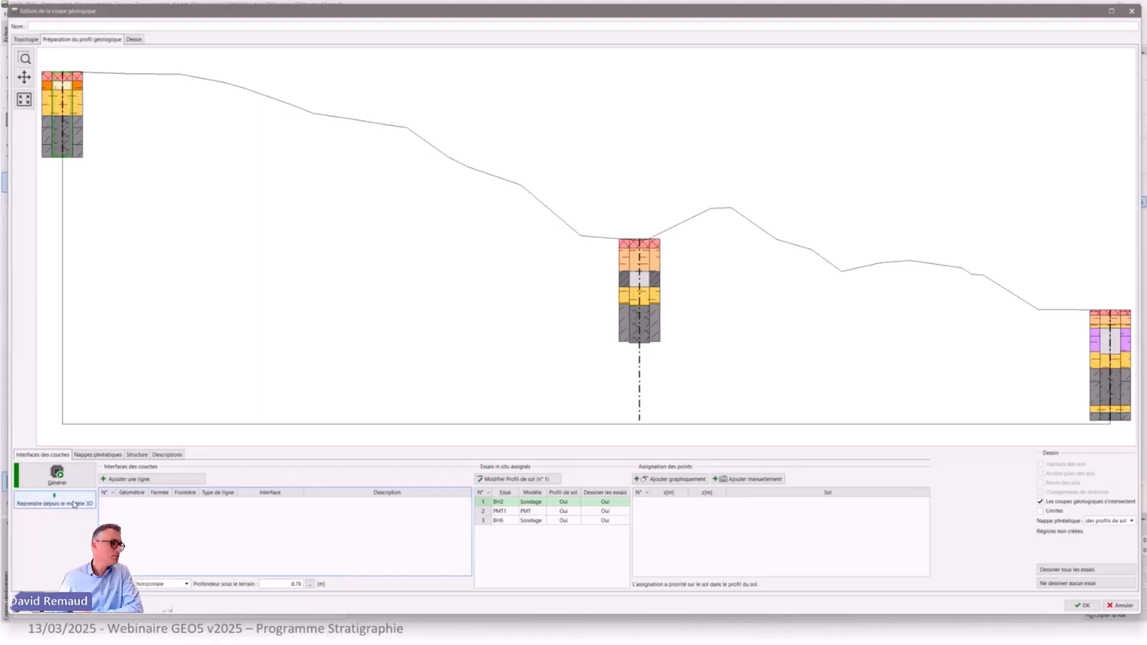
pyautogui.click(74, 504)
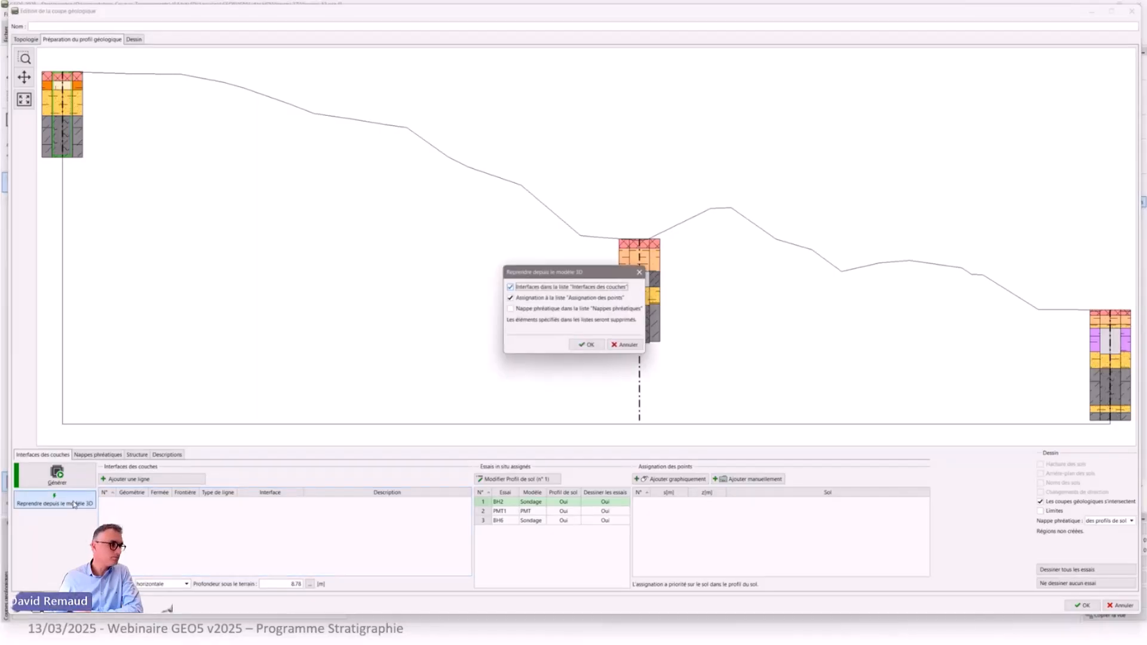
pyautogui.click(587, 345)
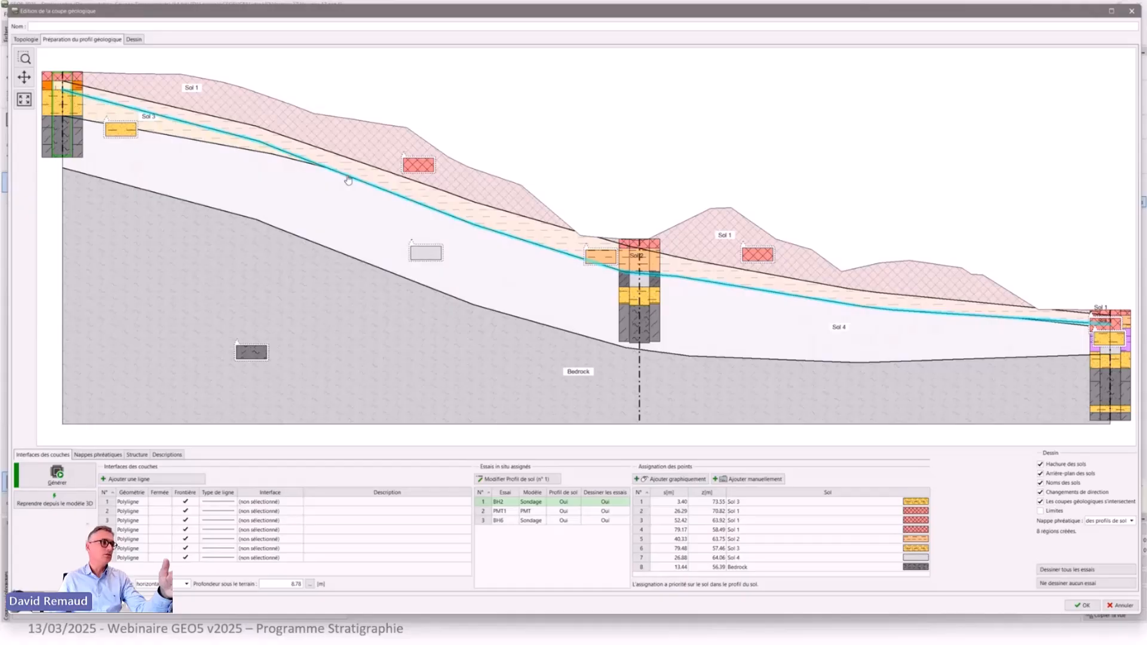
# Change the line type of the interface between Sol 4 and Bedrock to auxiliary and accept the modified line.
pyautogui.click(343, 248)
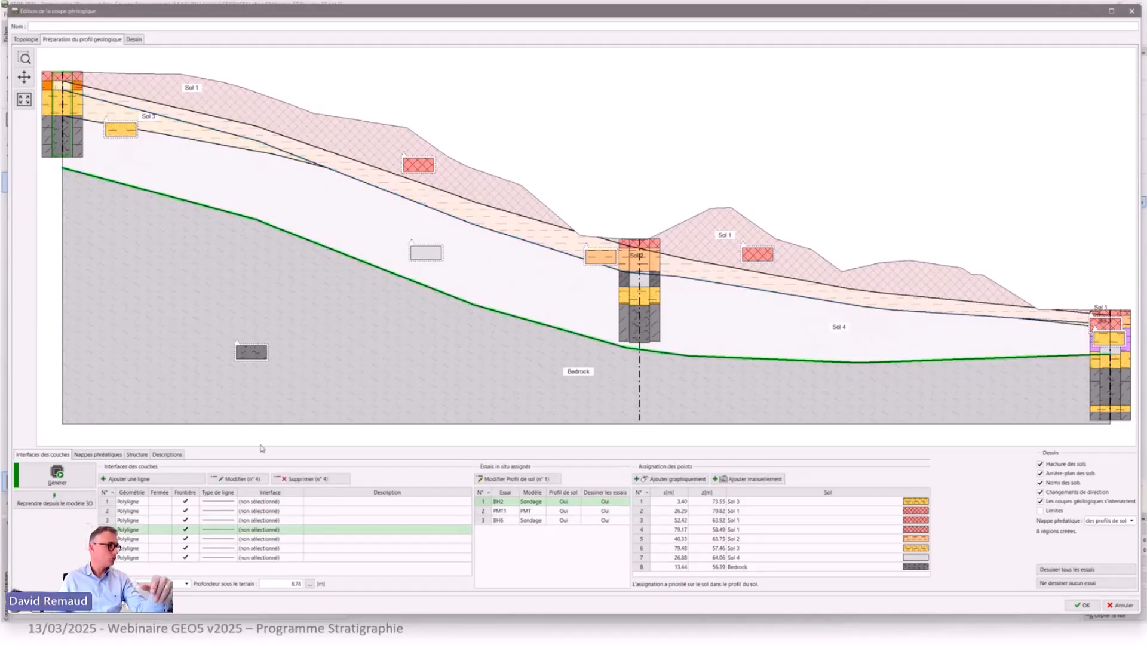
pyautogui.click(319, 250)
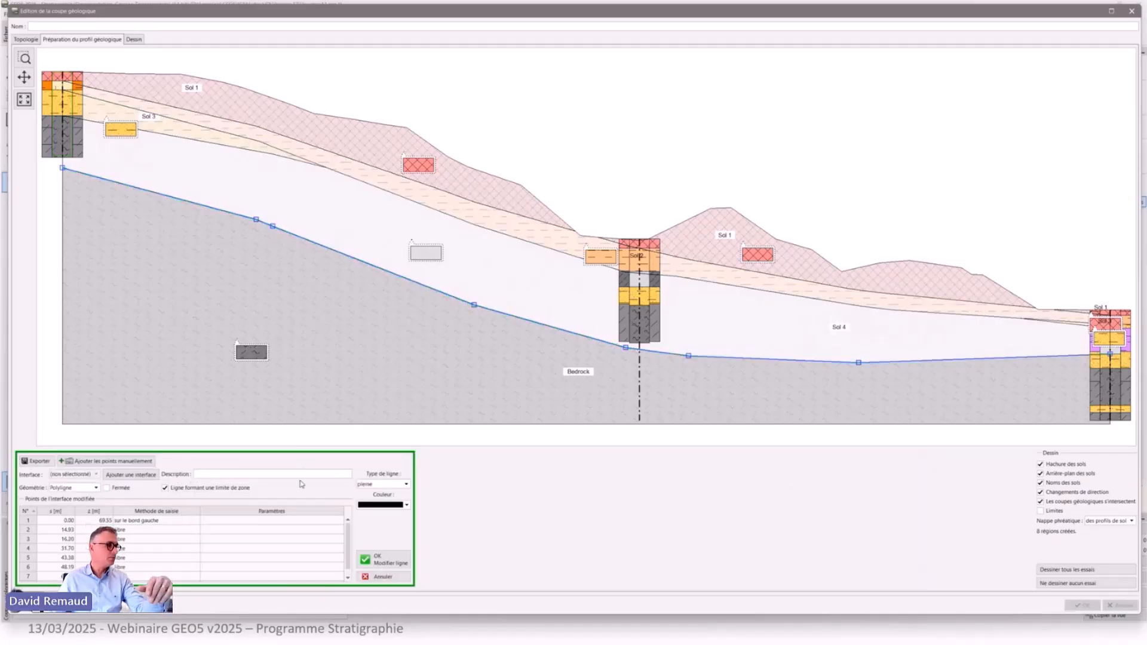
pyautogui.click(391, 485)
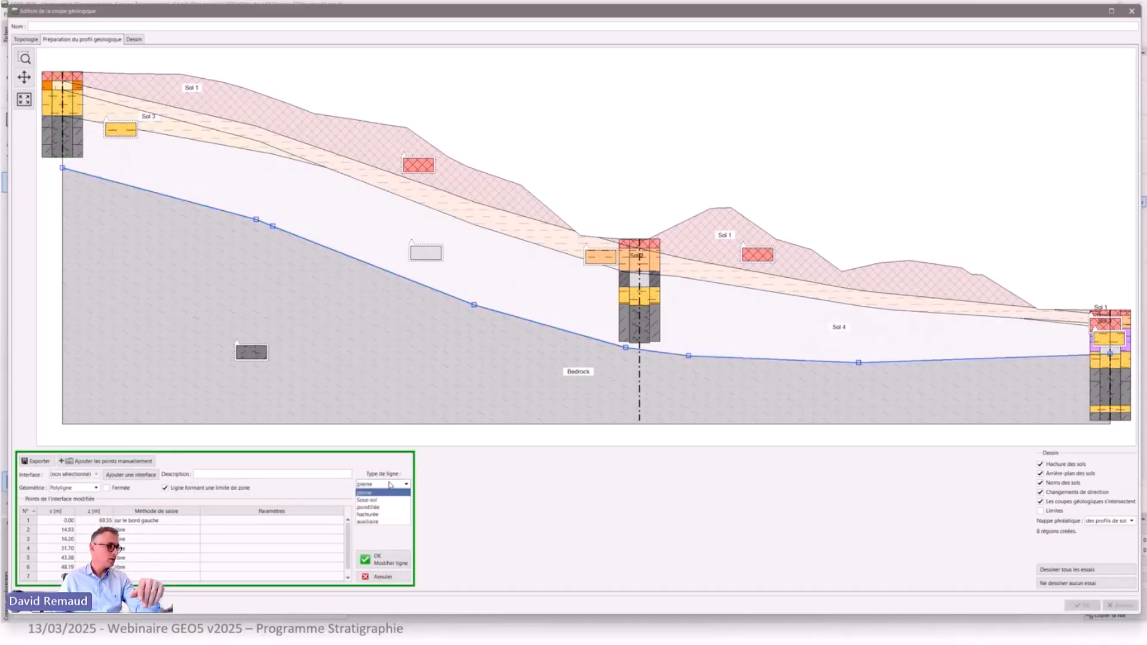
pyautogui.click(385, 522)
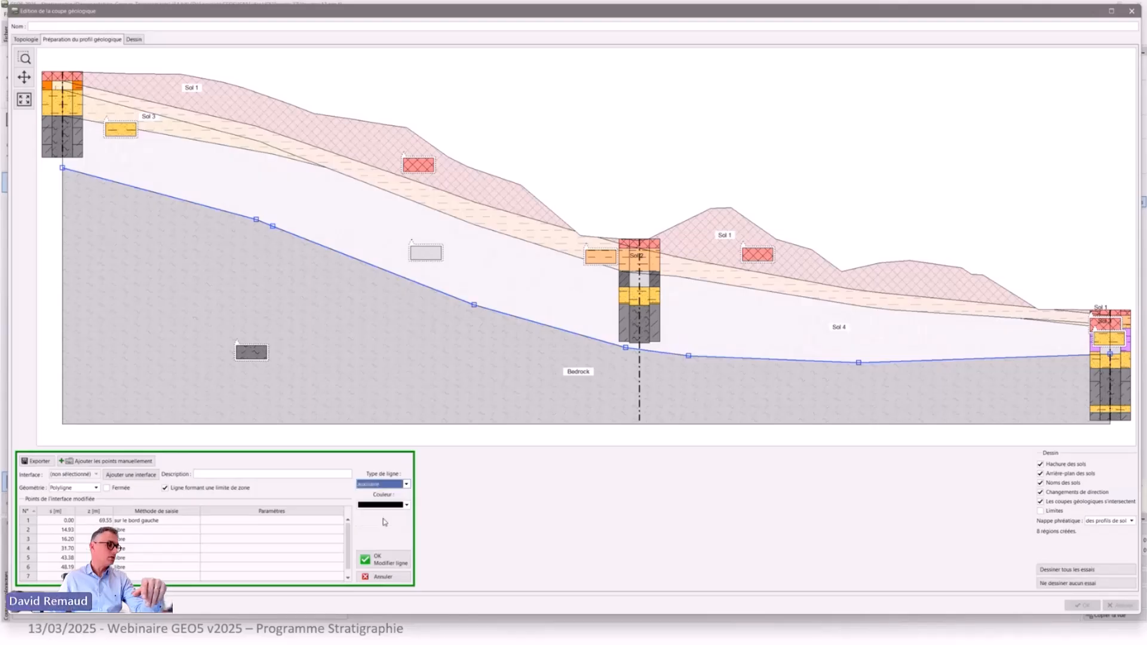
pyautogui.click(395, 560)
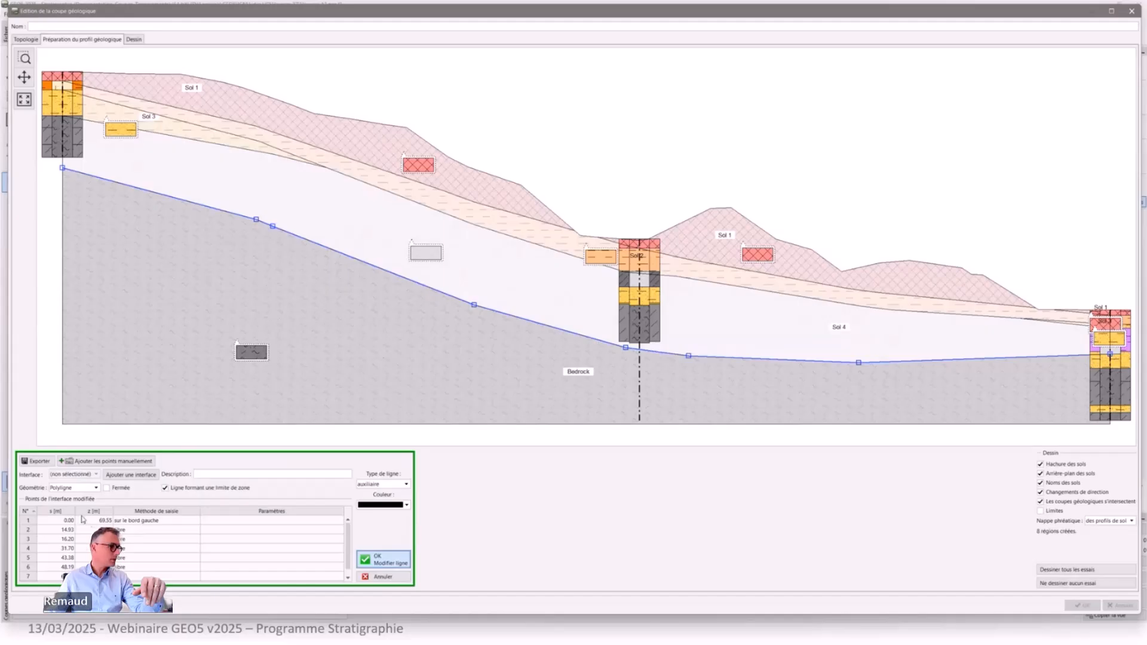
# Apply the auxiliary line type to the top-of-bedrock interface and set the line colour of interface no. 2 to gold.
pyautogui.press('Return')
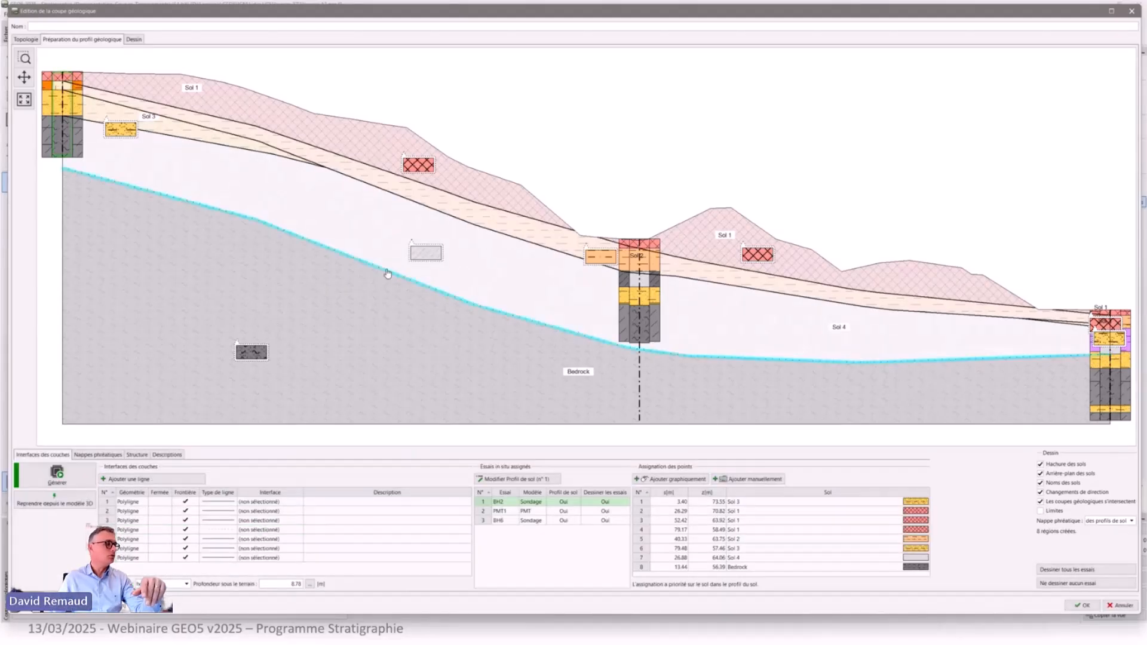
pyautogui.click(387, 273)
pyautogui.click(393, 190)
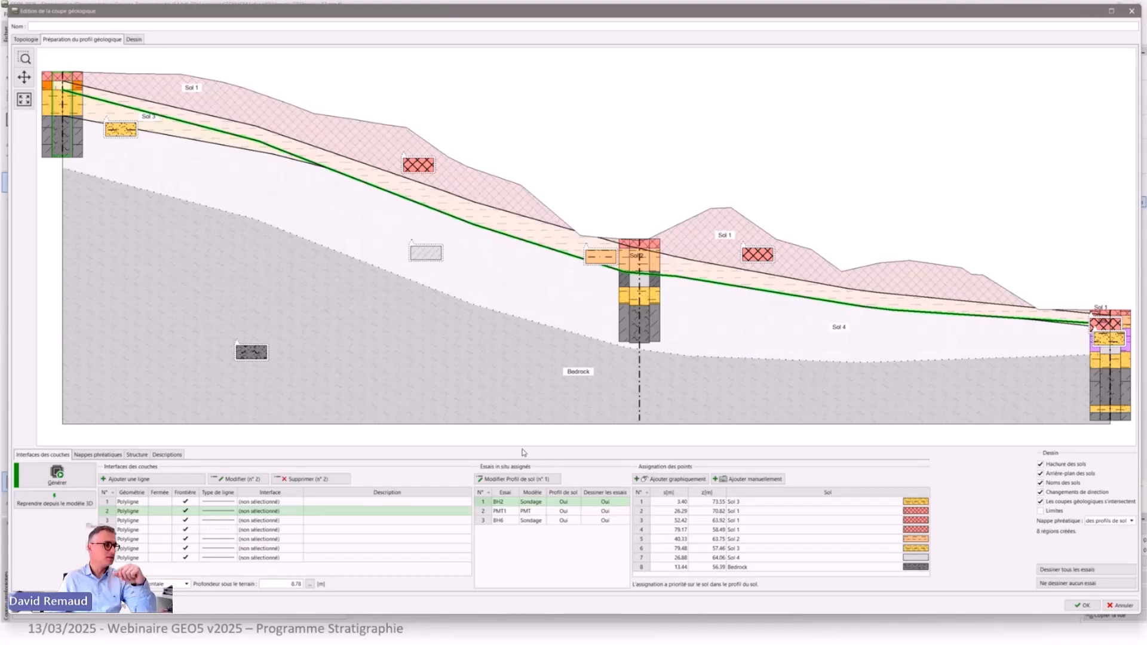
pyautogui.click(223, 516)
pyautogui.doubleClick(225, 514)
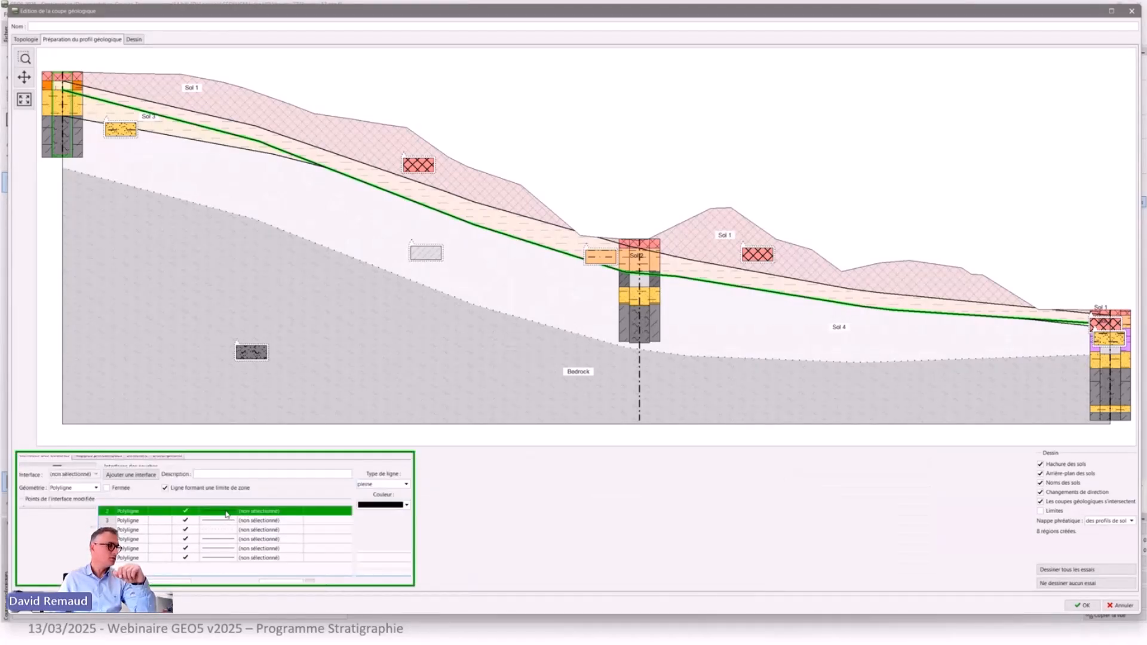
pyautogui.click(394, 505)
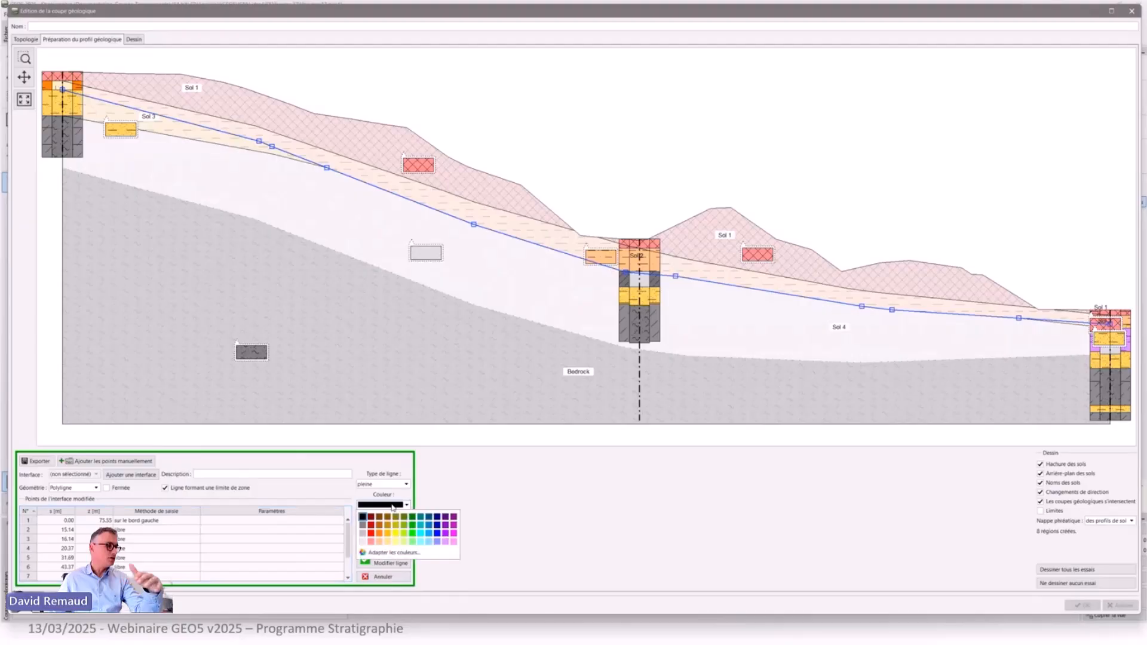
pyautogui.click(389, 527)
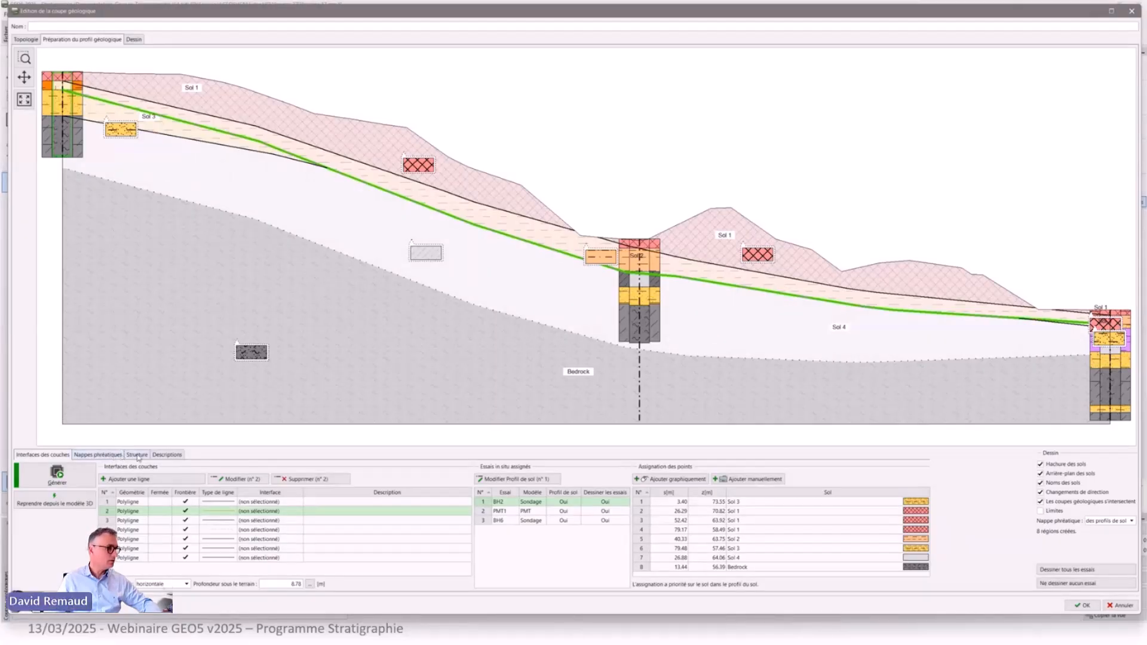
# Add the text description Couche "bedrock" graphically in the bedrock region, at about x = 7.72 m and z = 64.16 m.
pyautogui.click(137, 456)
pyautogui.click(167, 455)
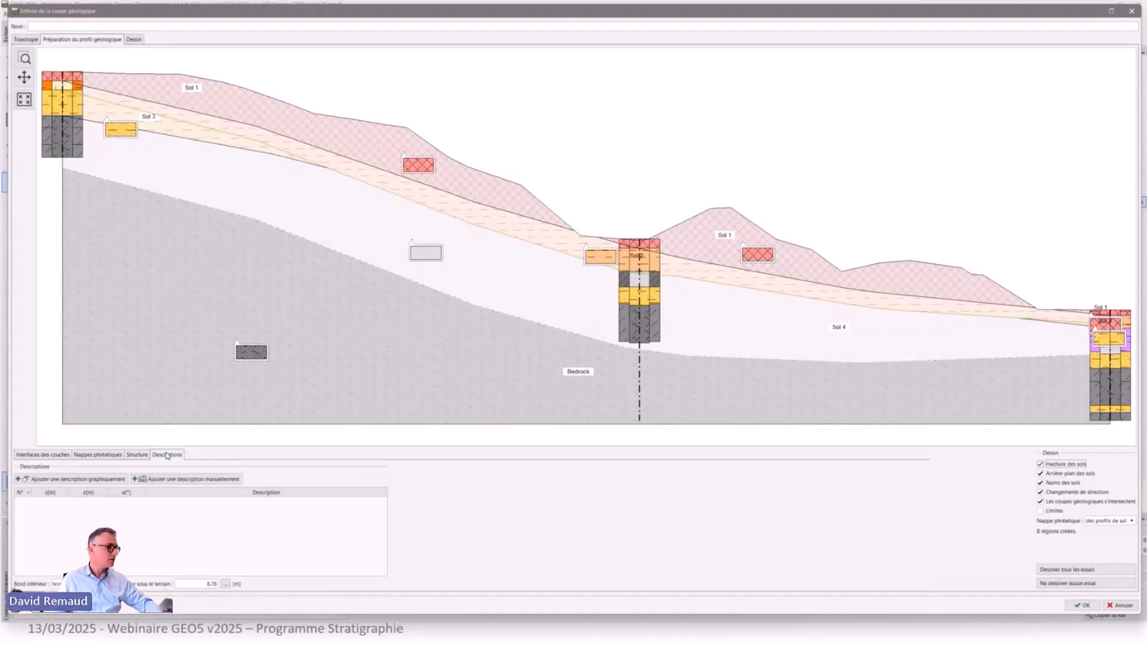
pyautogui.click(85, 480)
pyautogui.click(162, 239)
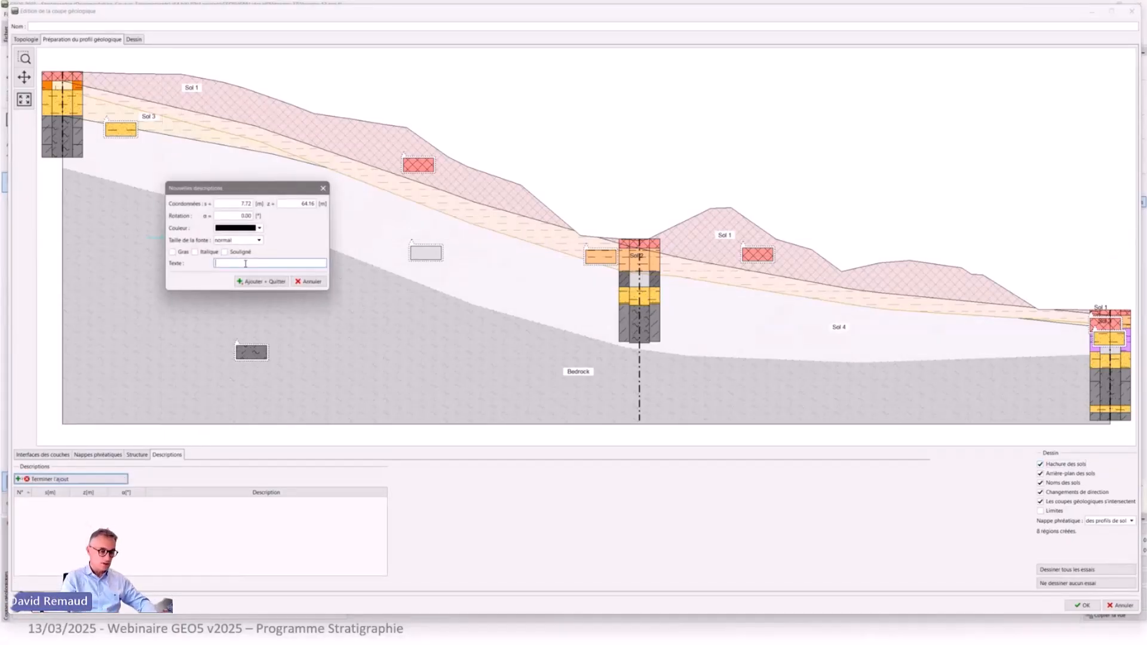
pyautogui.write('Cou')
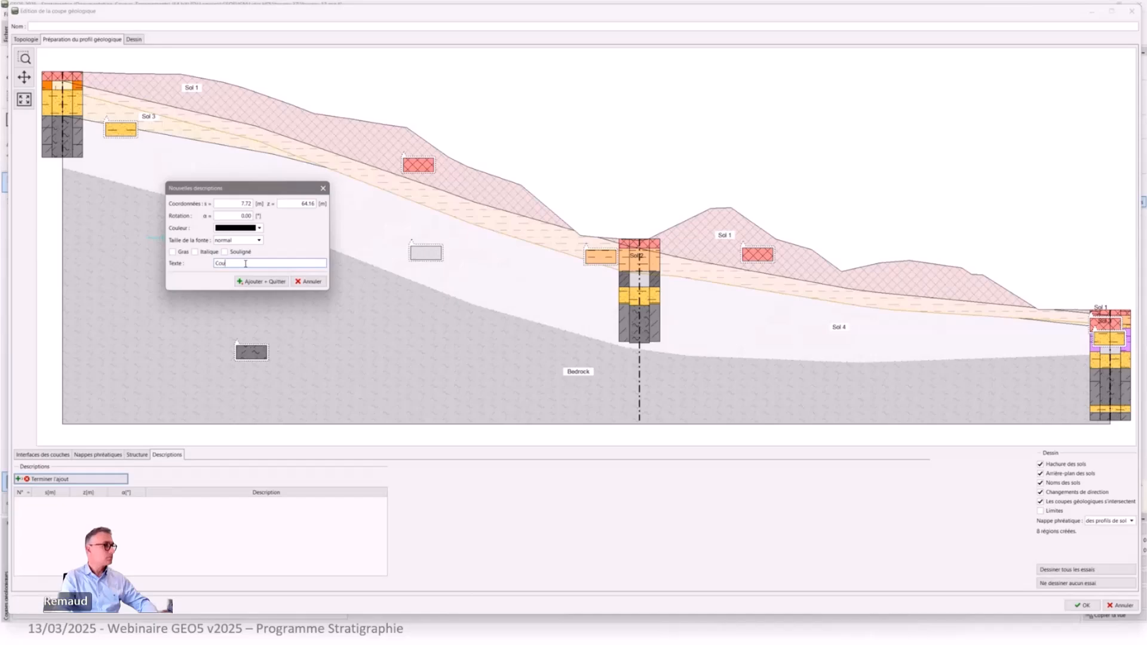
pyautogui.write('che')
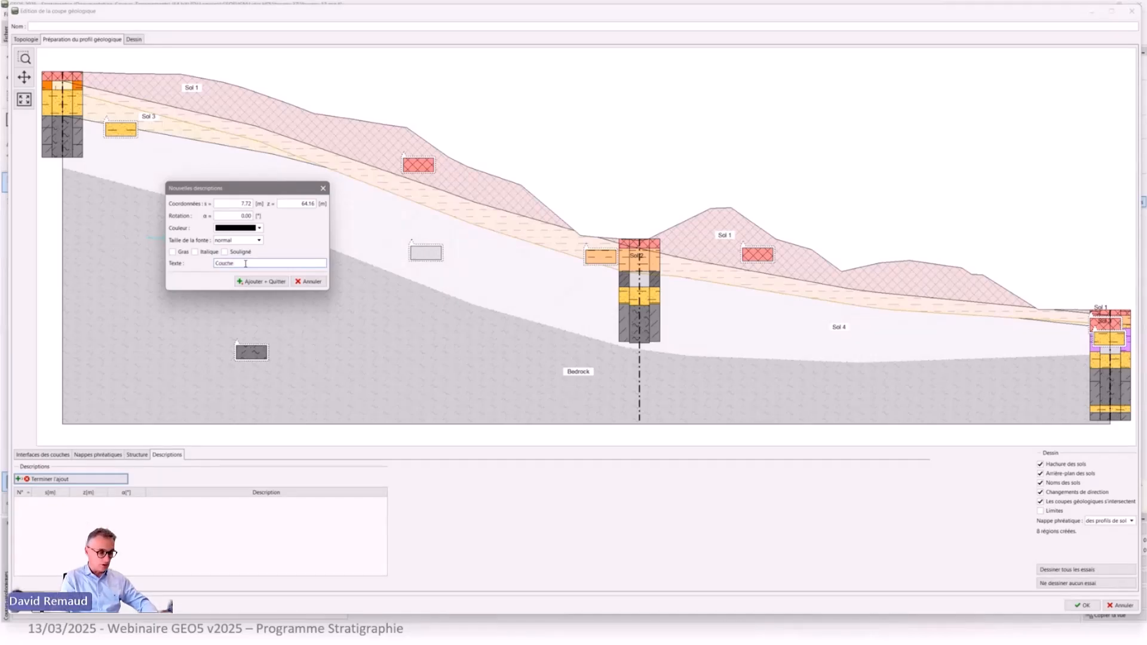
pyautogui.write(' 1bedroc')
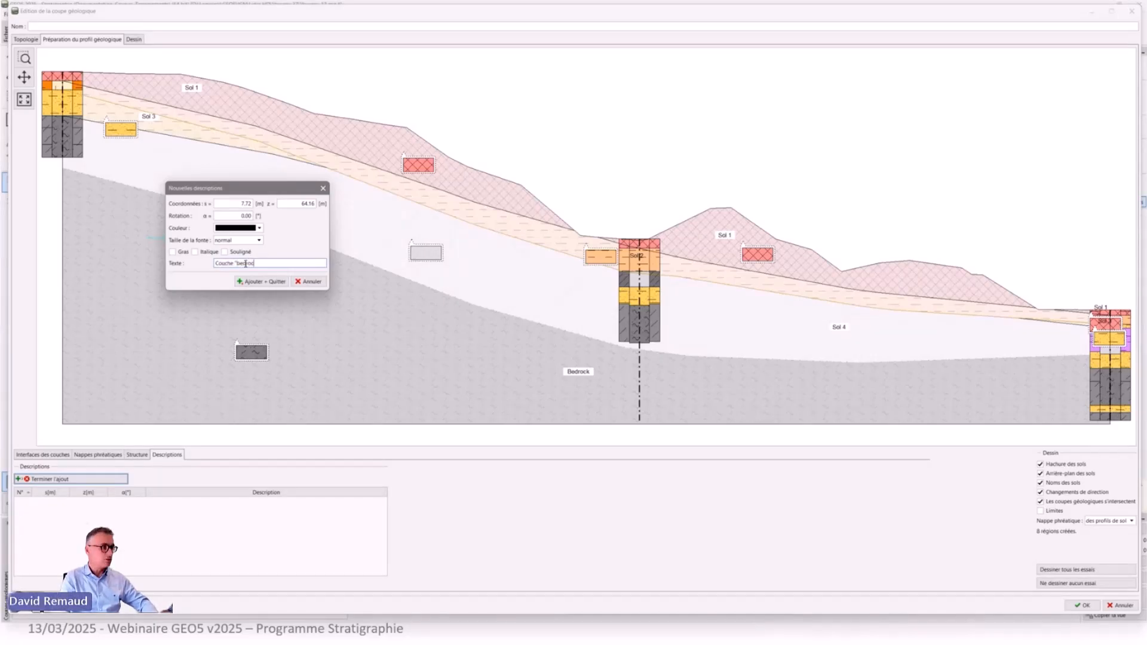
pyautogui.write('k"')
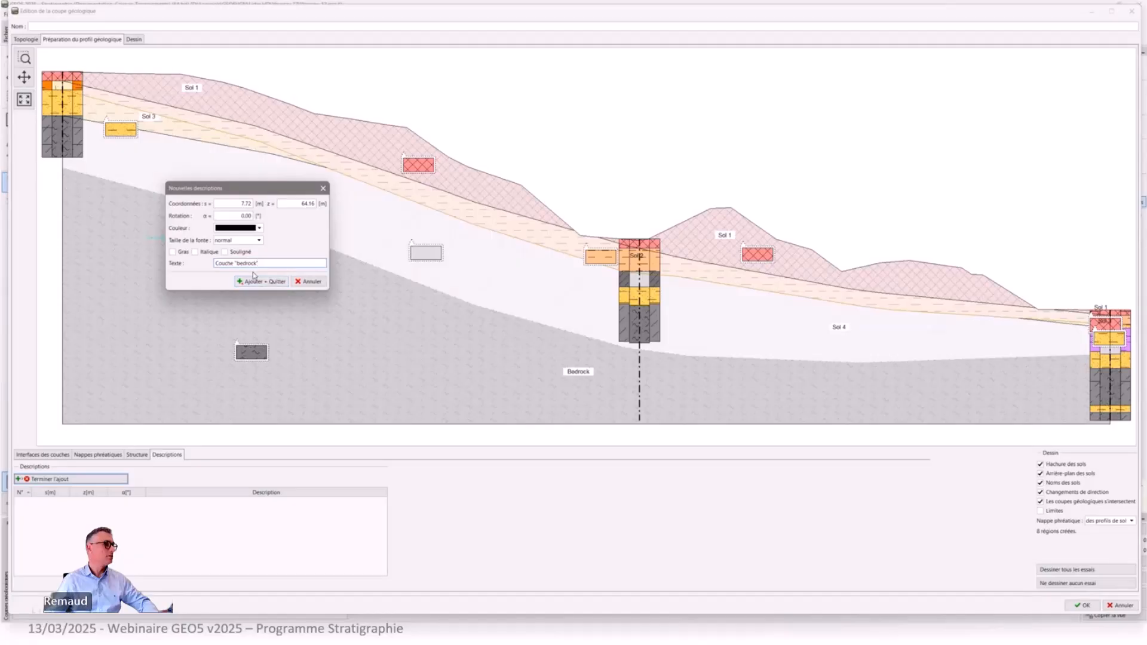
pyautogui.click(263, 283)
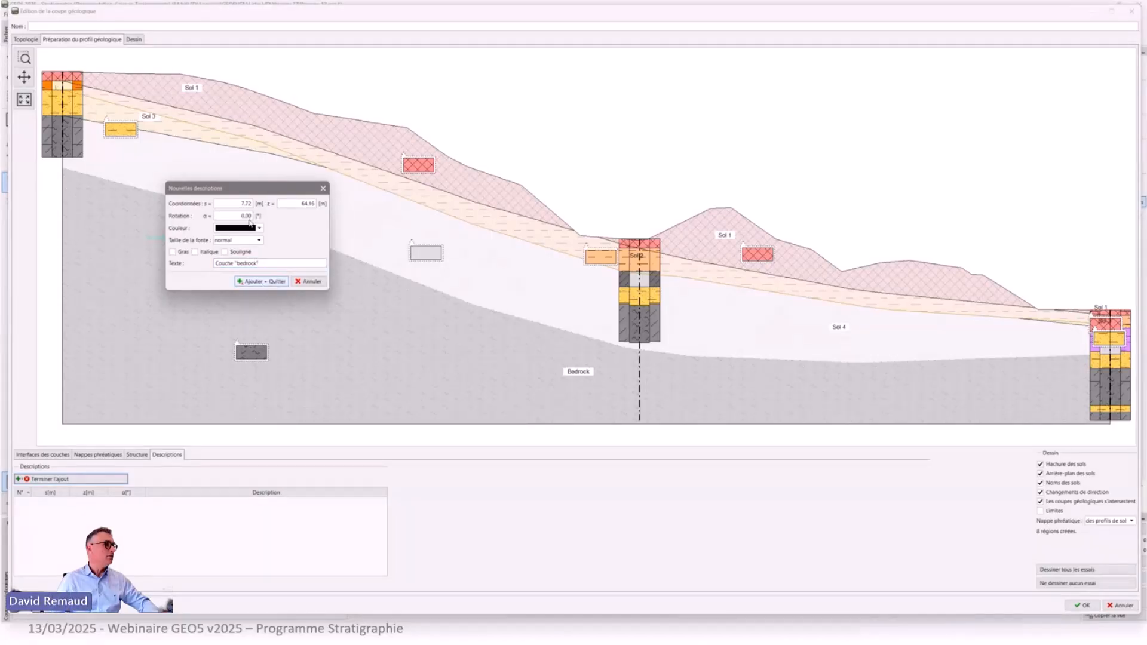
pyautogui.click(186, 237)
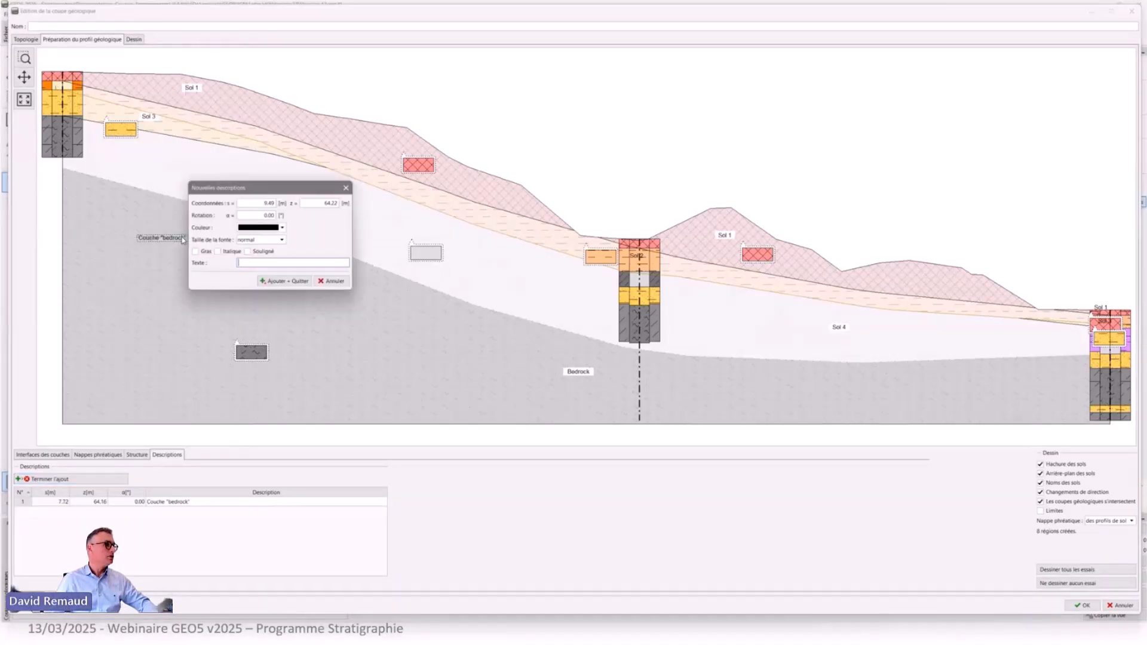
pyautogui.click(275, 227)
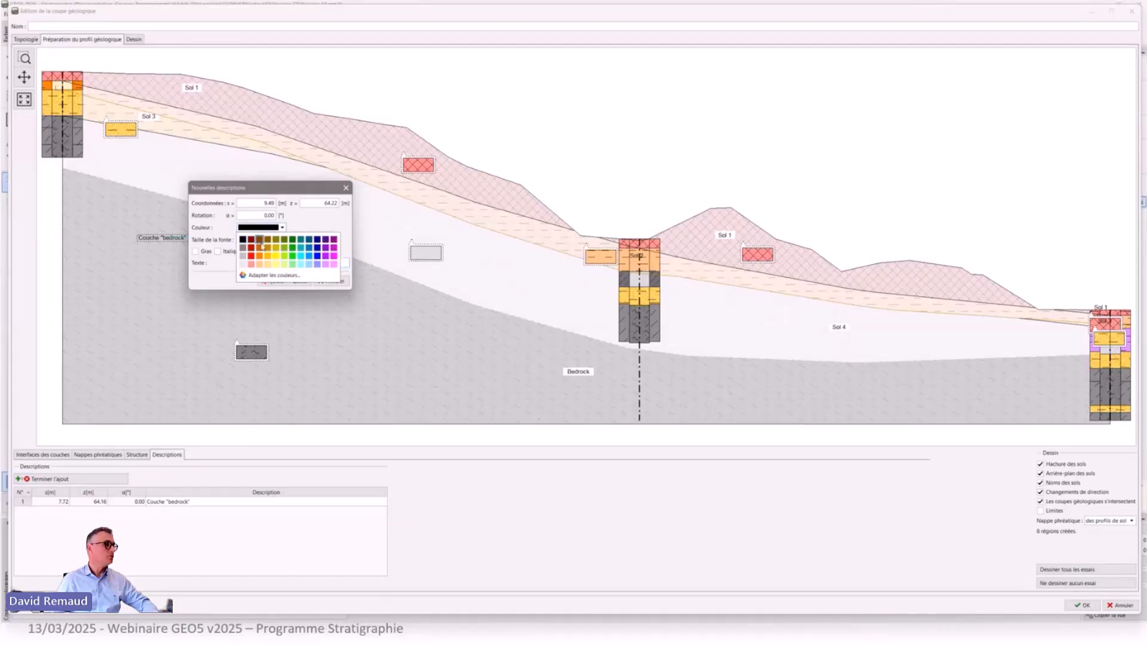
pyautogui.click(317, 248)
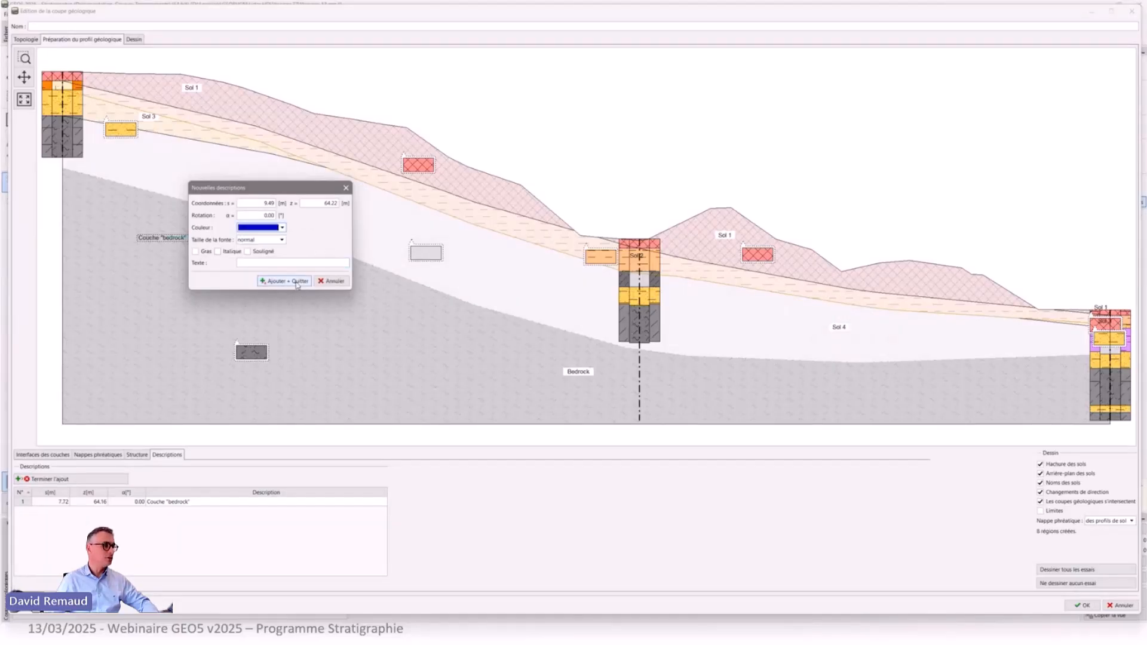
pyautogui.click(282, 282)
pyautogui.click(572, 338)
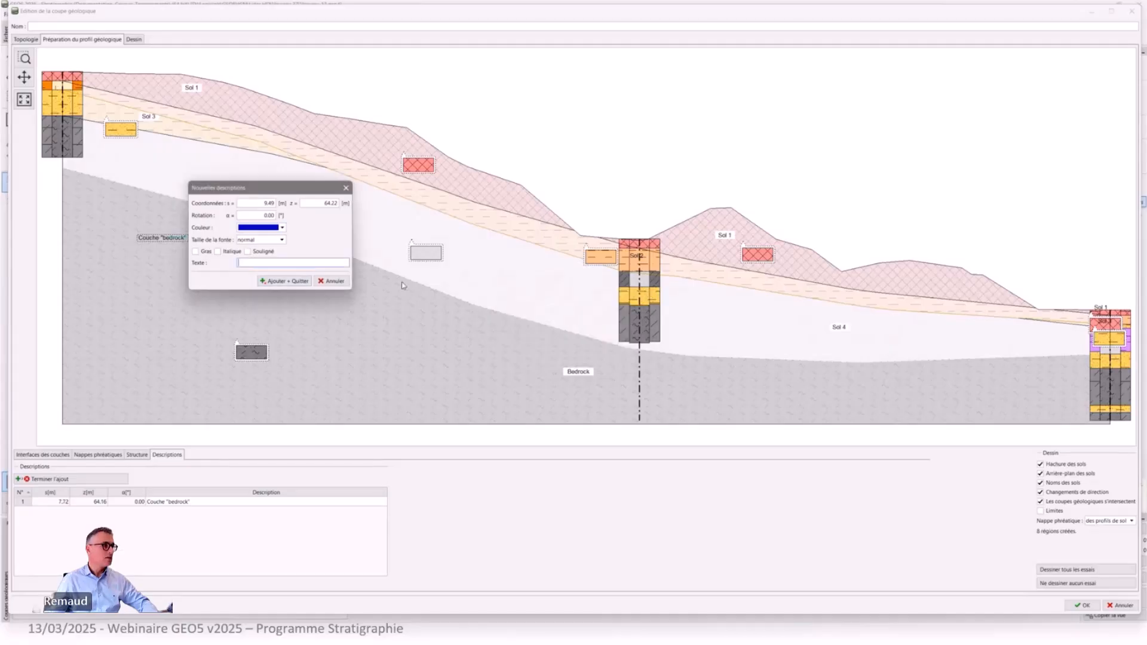
pyautogui.click(337, 282)
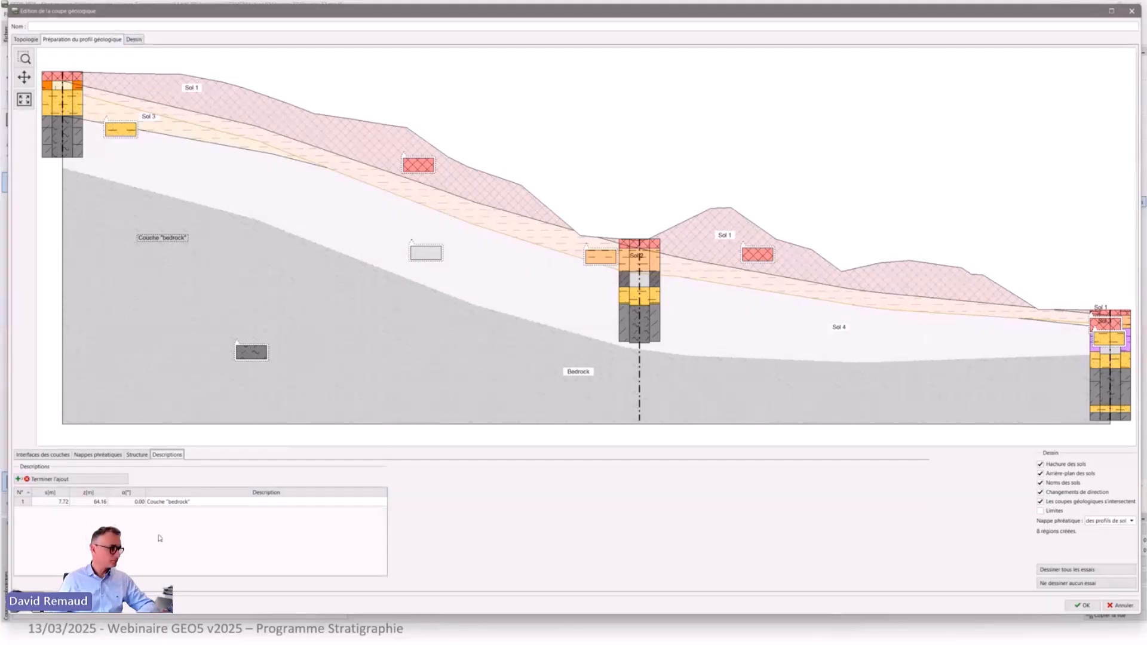
pyautogui.click(89, 482)
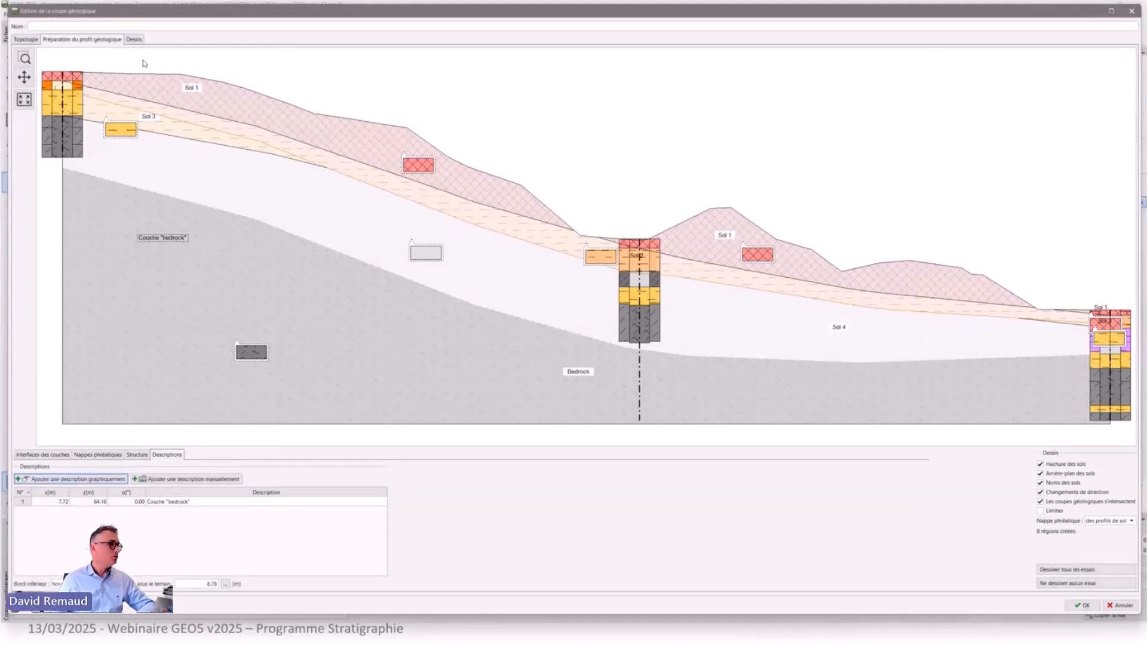
# Show the elevation and depth axes on both the left and right sides of the geological section drawing.
pyautogui.click(132, 41)
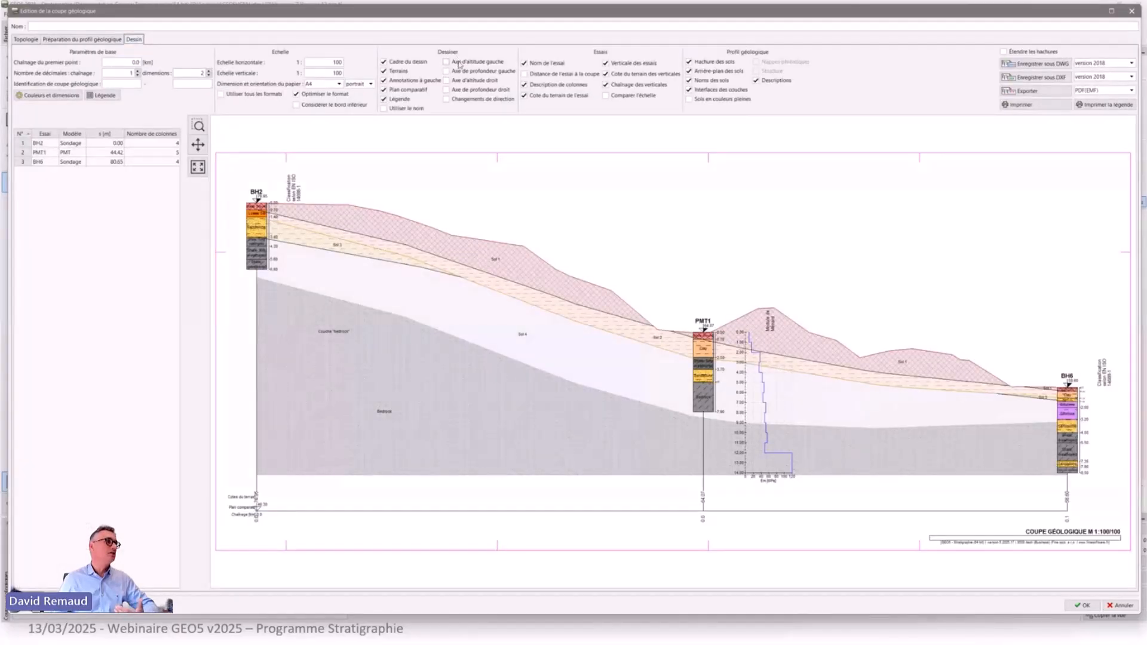
pyautogui.click(460, 63)
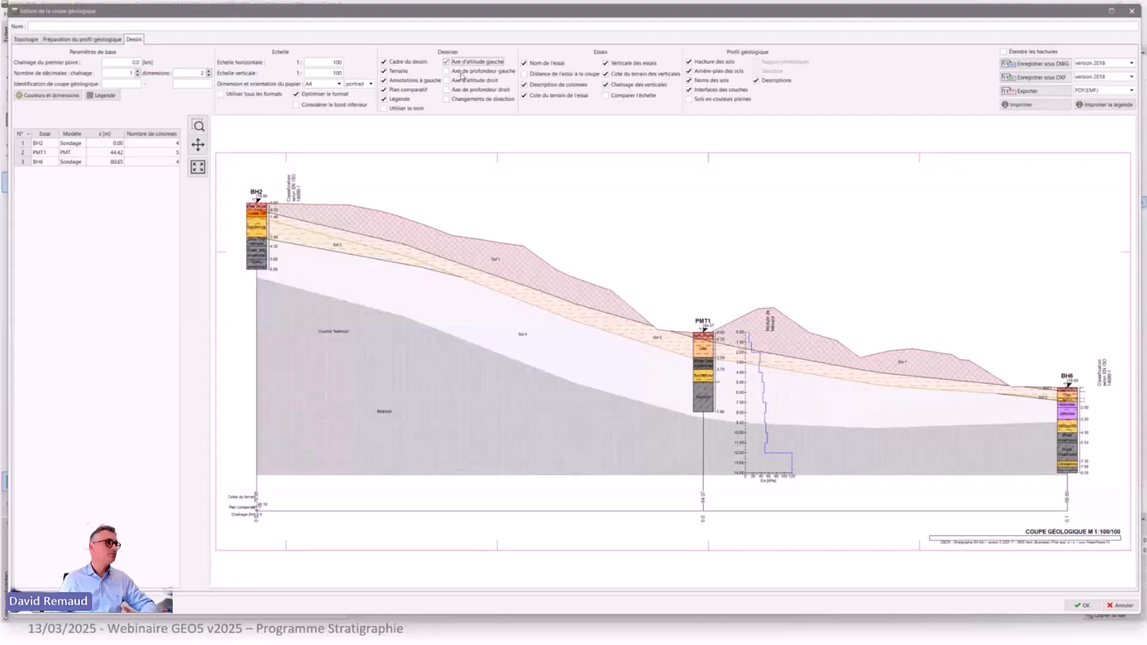
pyautogui.click(449, 73)
pyautogui.click(449, 75)
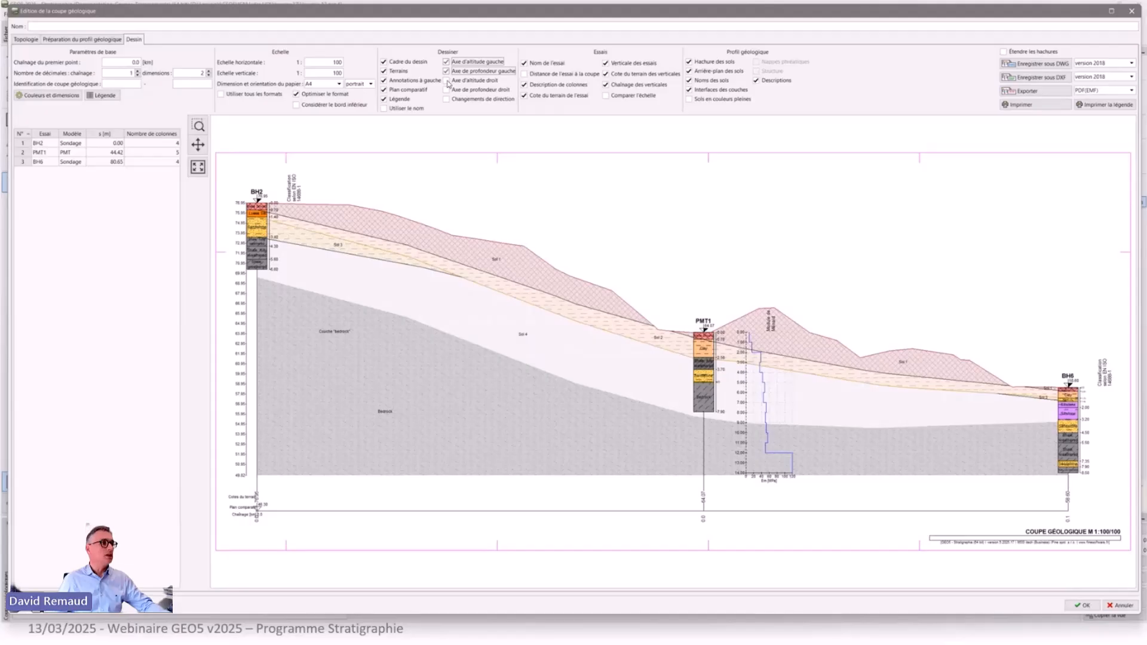
pyautogui.click(447, 81)
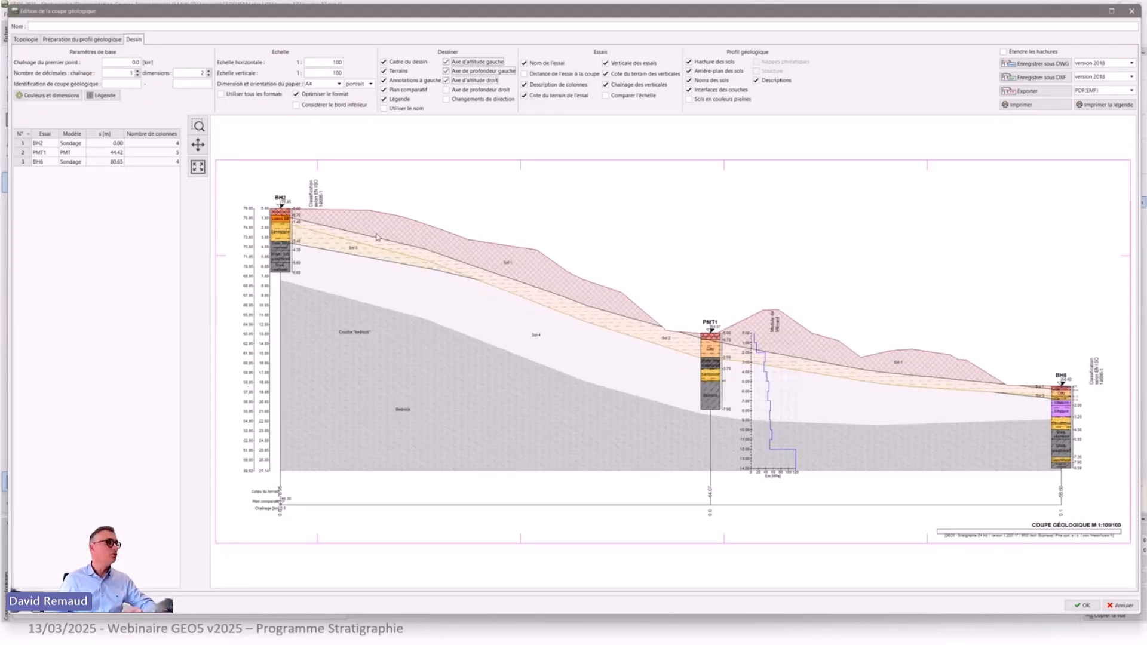
pyautogui.click(478, 91)
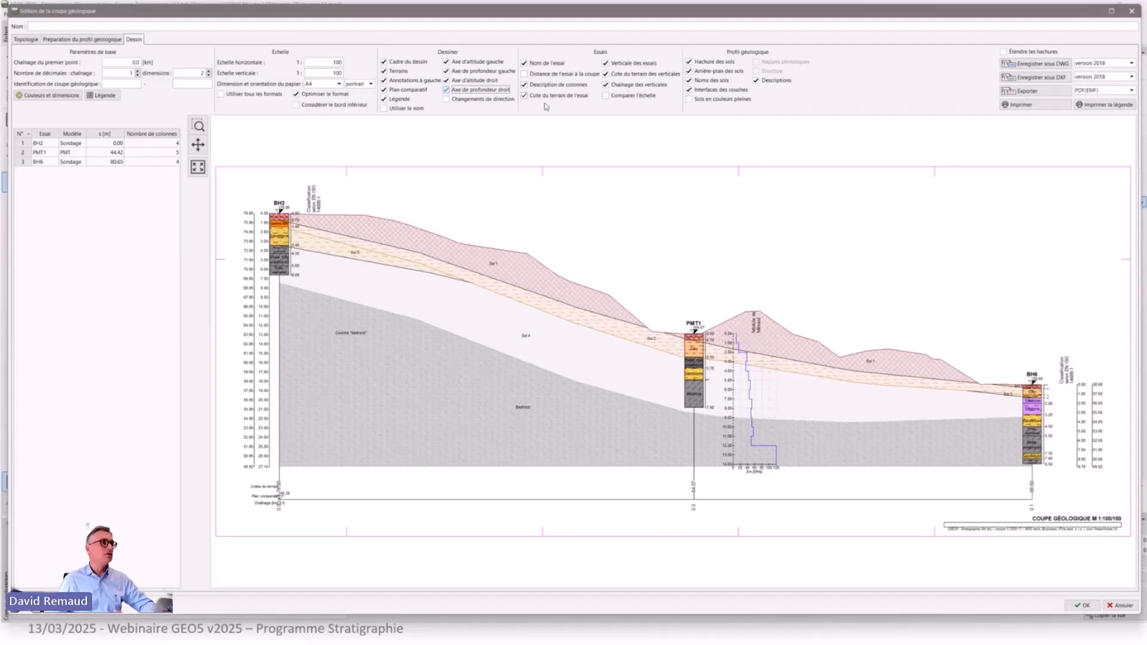
# Preview the soils in solid colours, and review the available DWG versions and export file formats.
pyautogui.click(729, 100)
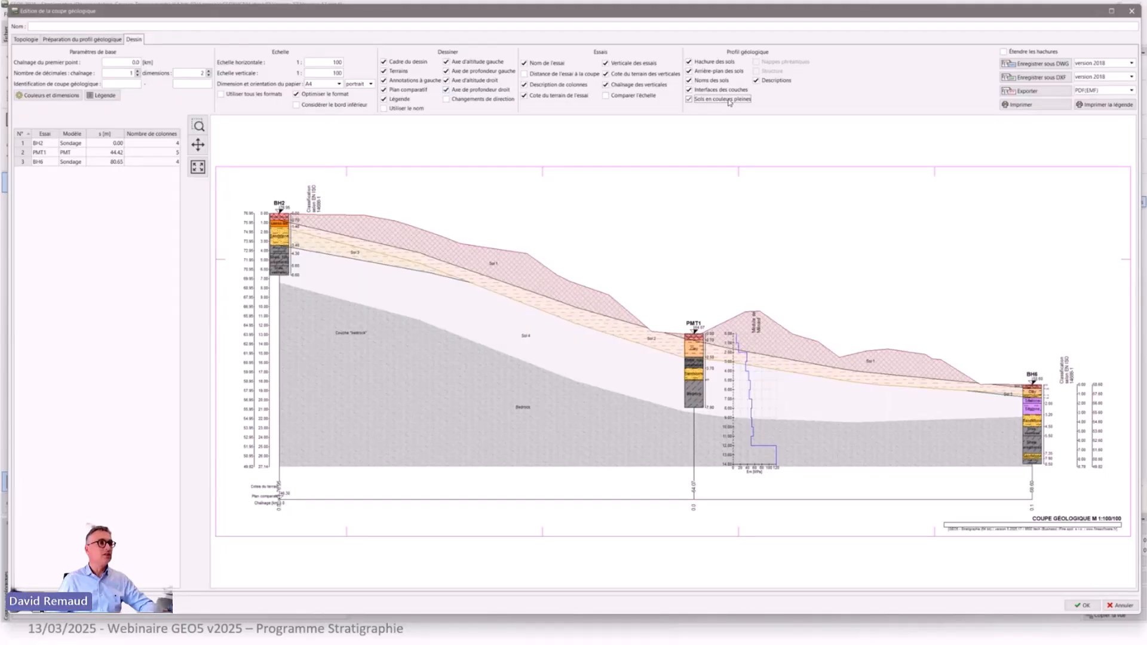
pyautogui.click(730, 101)
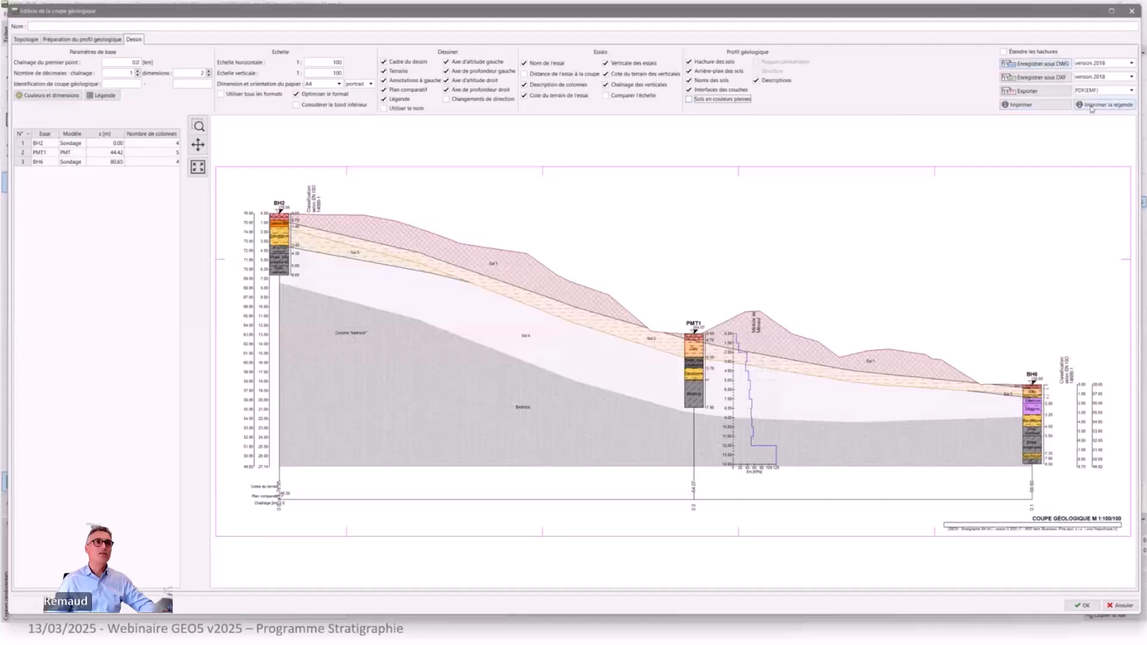
pyautogui.click(1120, 66)
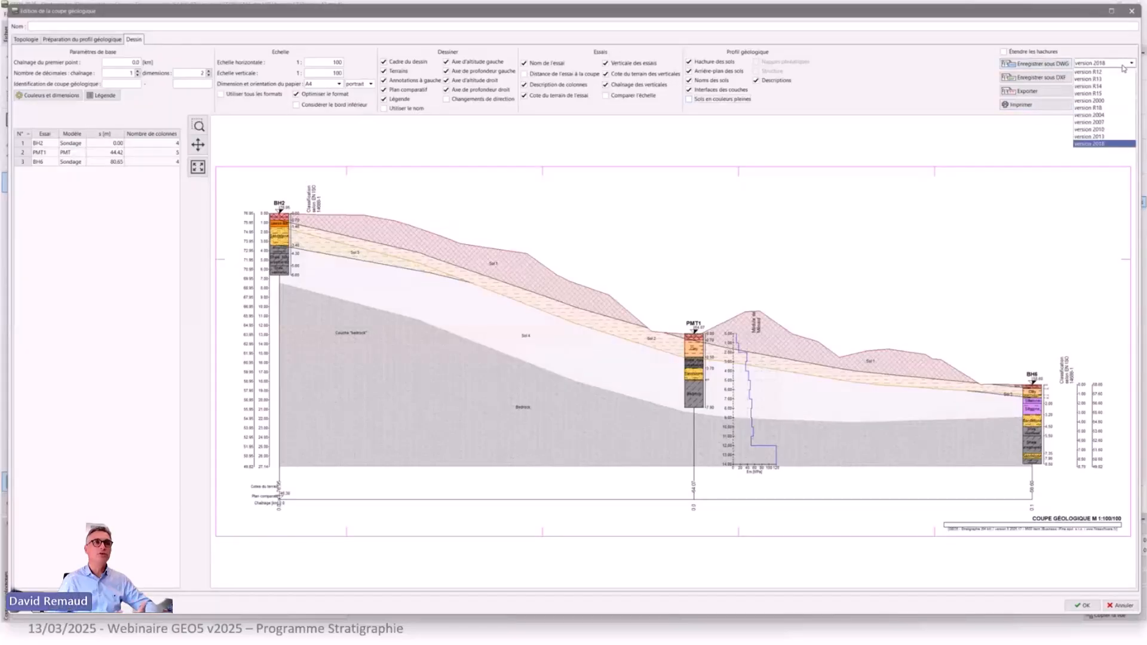
pyautogui.click(1123, 64)
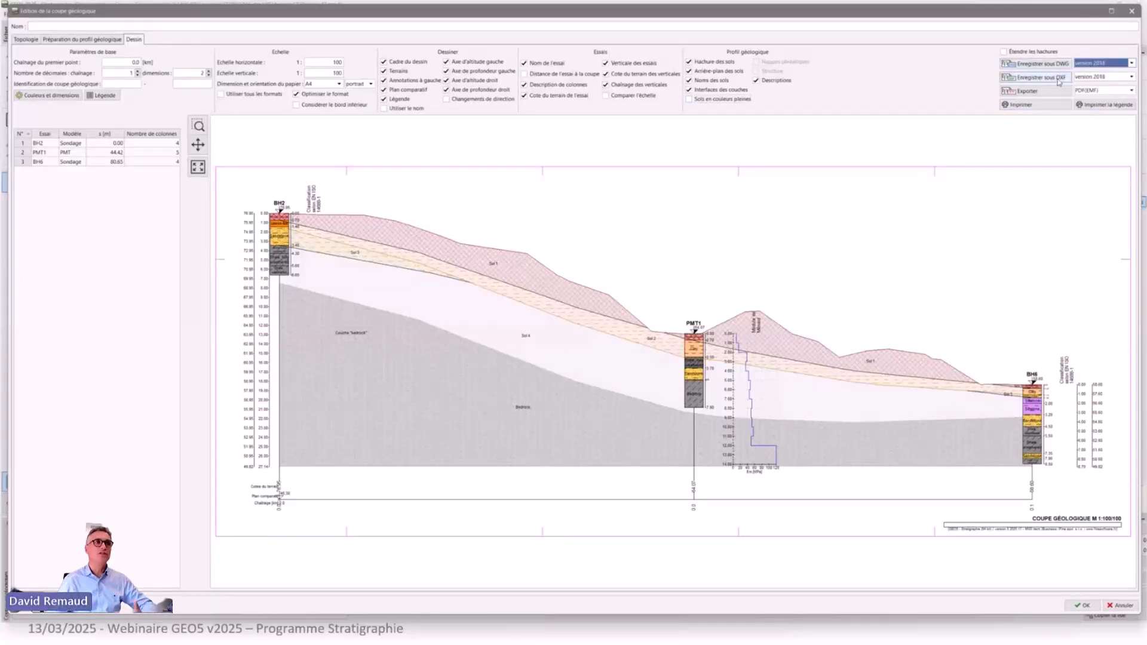
pyautogui.click(1085, 91)
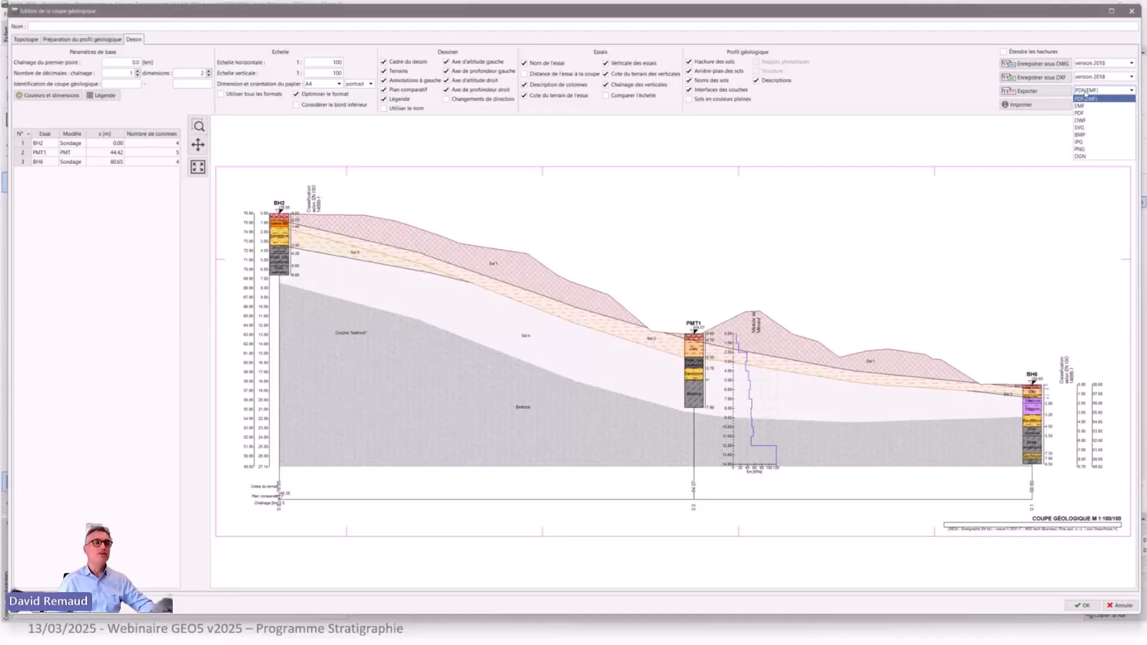
pyautogui.click(1086, 97)
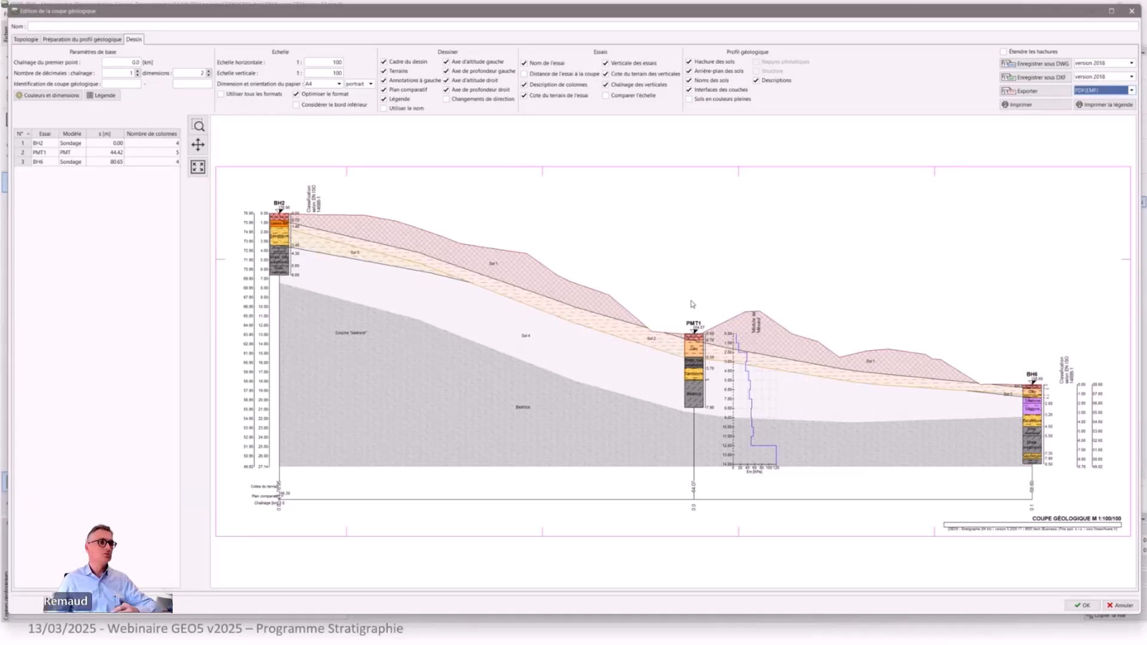
# Leave the geological section editor without saving the modifications.
pyautogui.click(1117, 607)
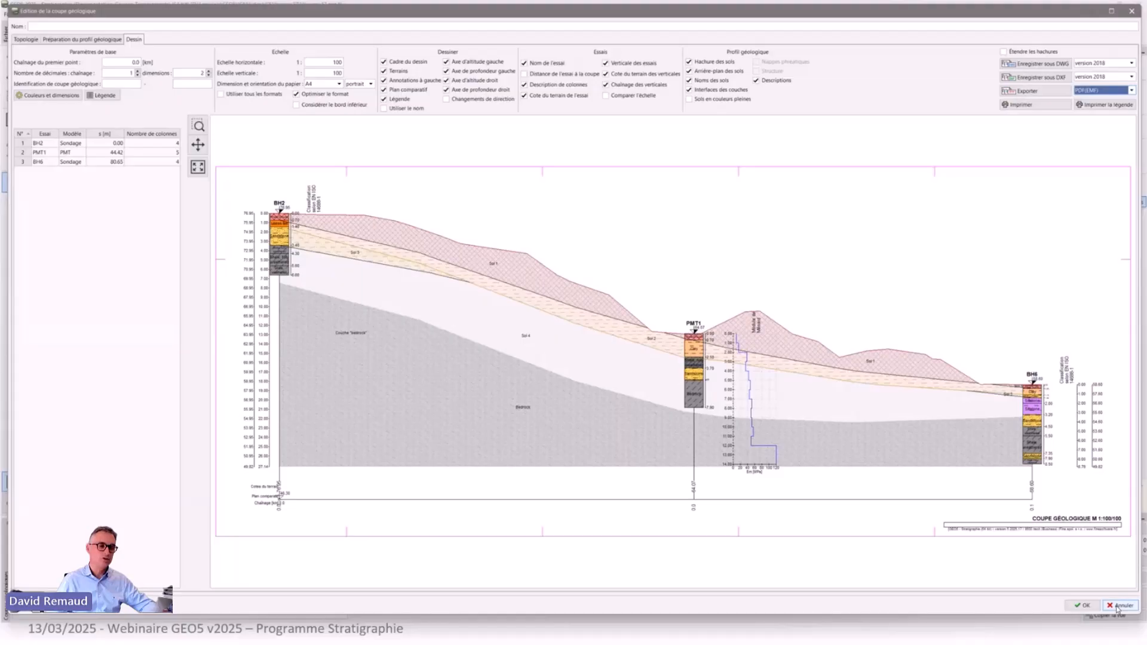
pyautogui.click(1118, 607)
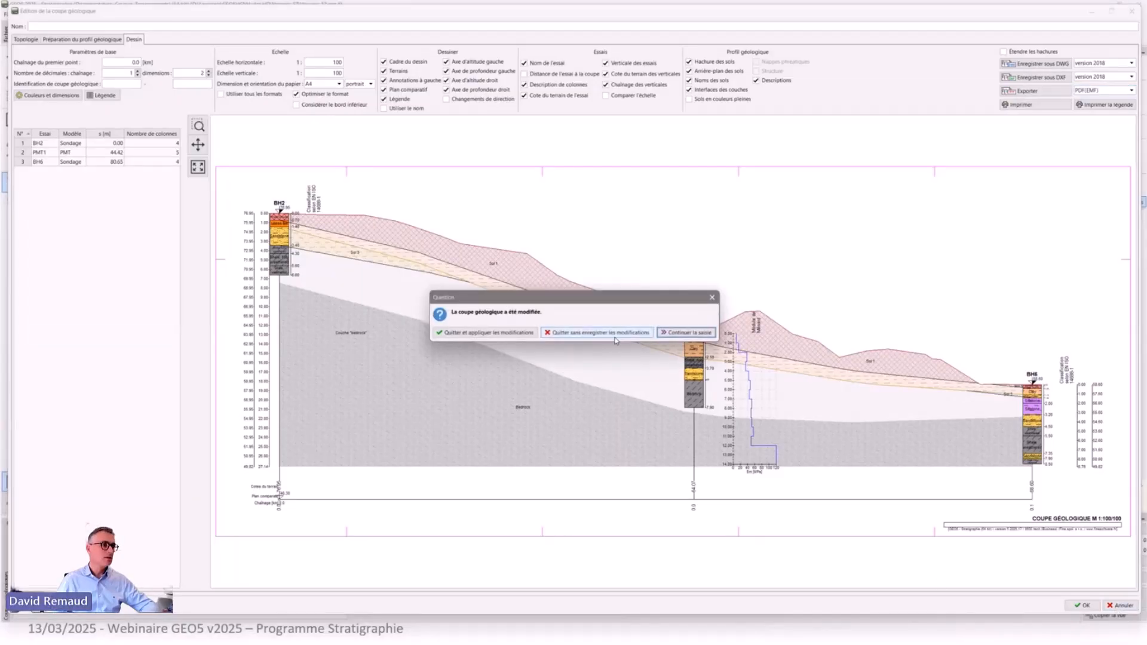
pyautogui.click(615, 336)
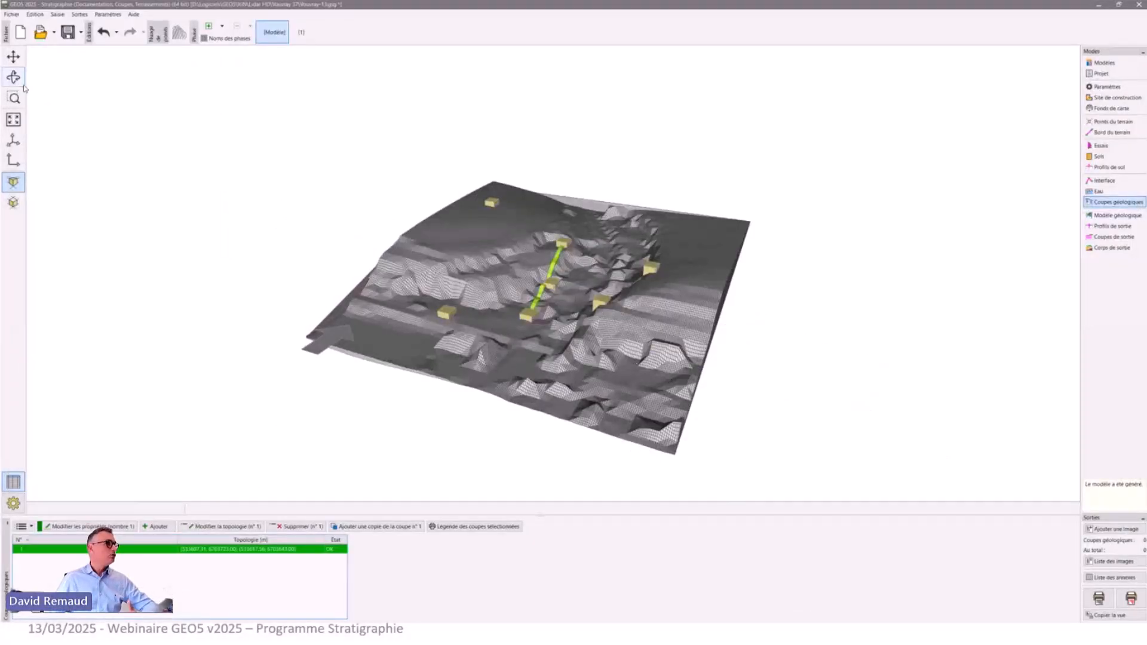
# Inspect the 3D terrain model from another angle and switch to the output profiles mode (Profils de sortie).
pyautogui.moveTo(173, 205); pyautogui.dragTo(712, 174)
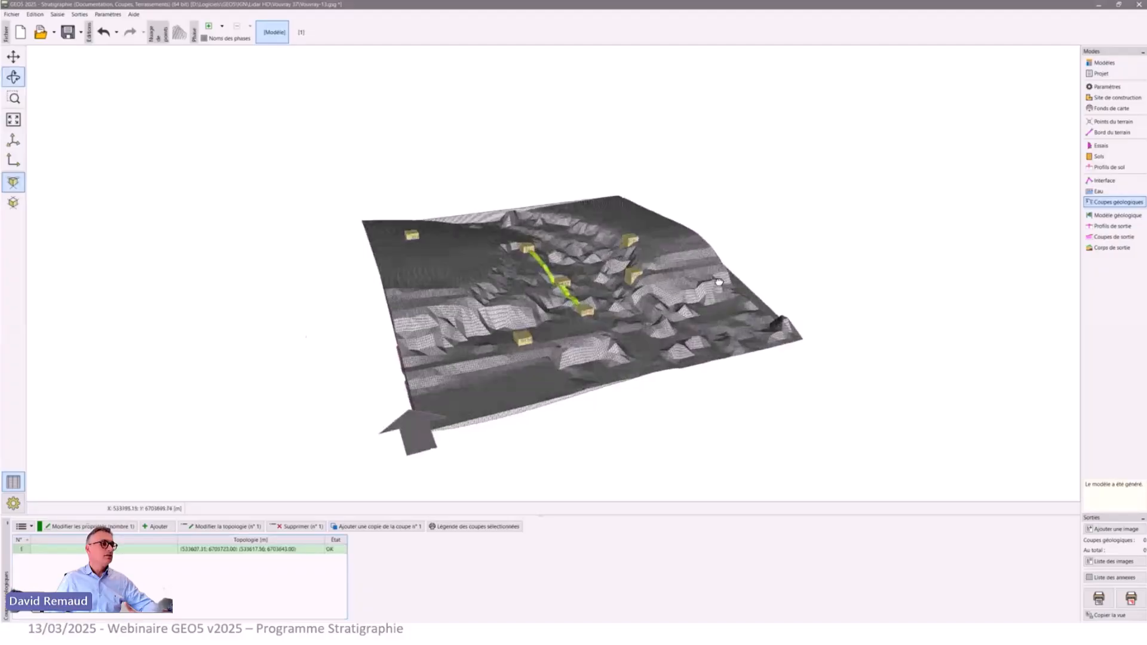
pyautogui.moveTo(719, 277); pyautogui.dragTo(797, 318)
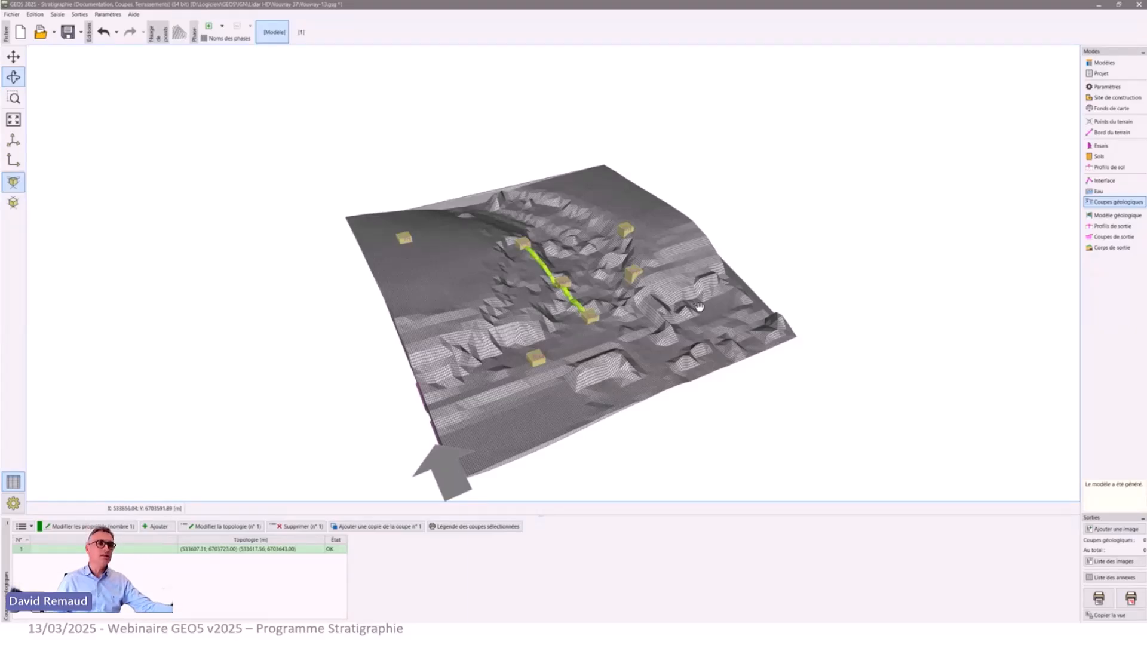
pyautogui.click(1091, 228)
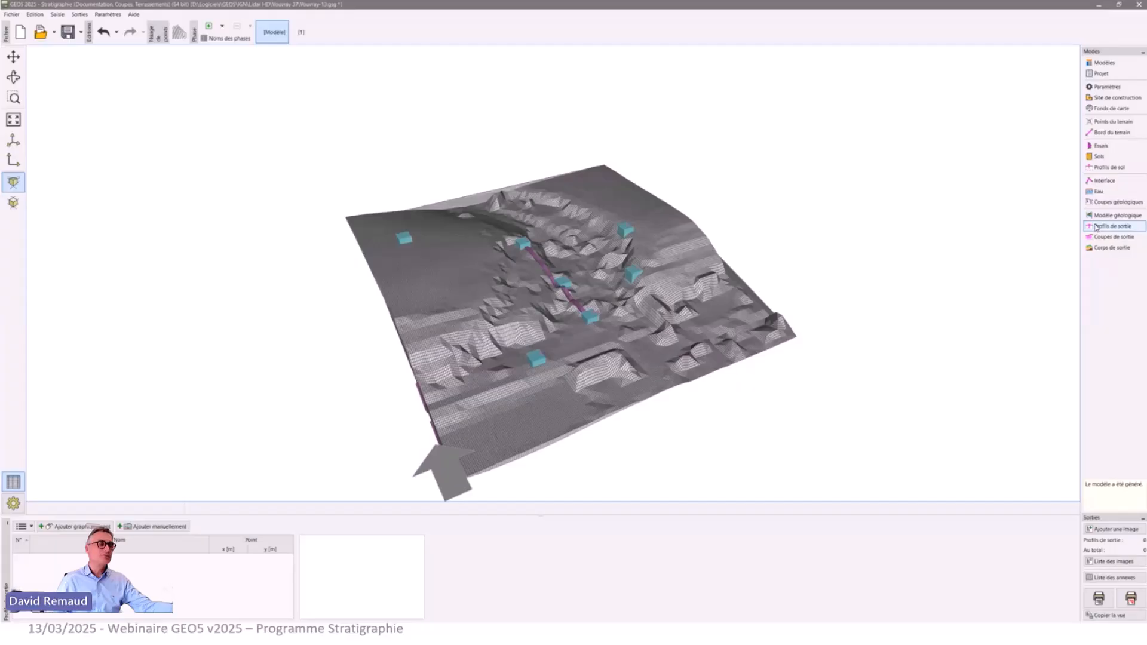
# Add an output profile named Profil 1 graphically on the section line and copy its final profile to the clipboard.
pyautogui.click(76, 527)
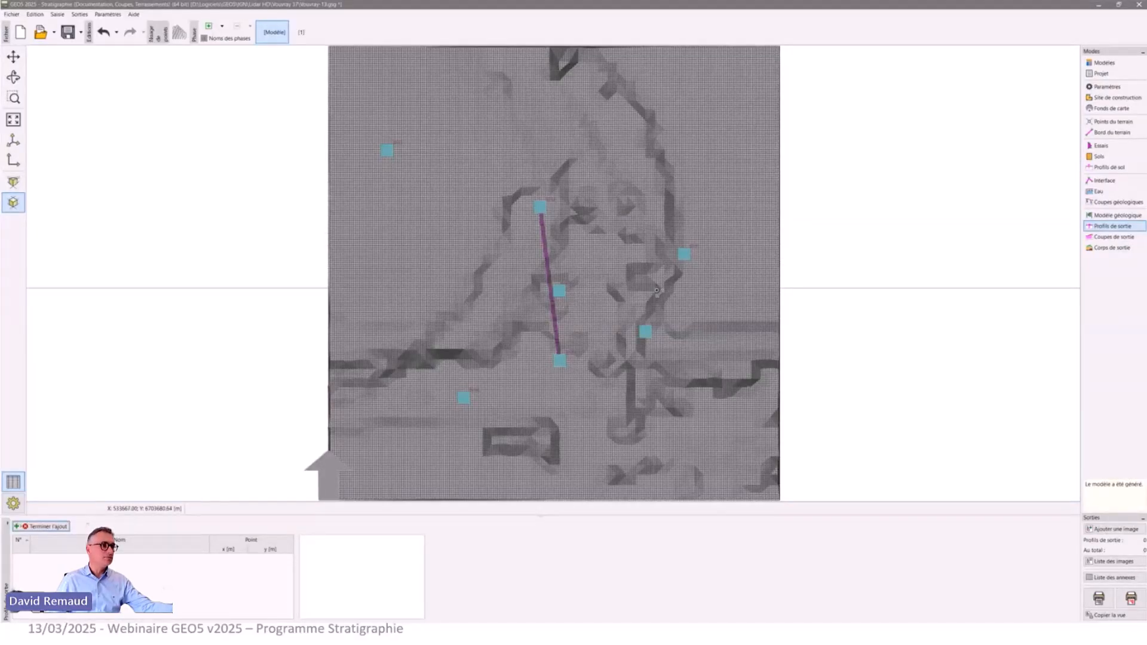
pyautogui.click(554, 256)
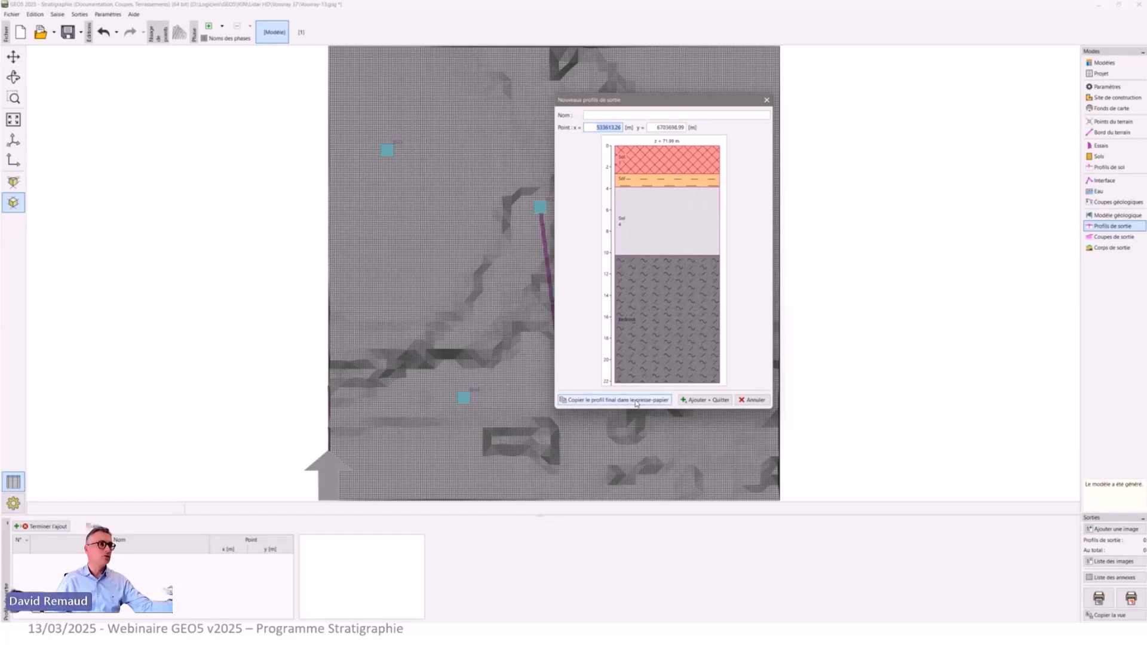
pyautogui.click(603, 113)
pyautogui.write('Profil')
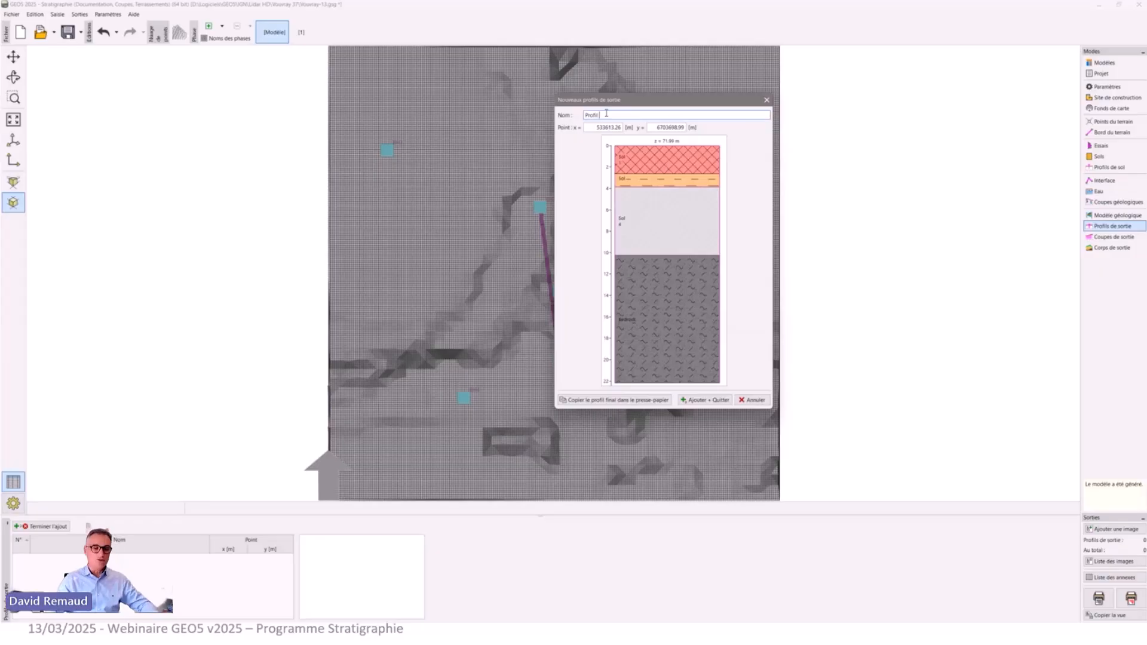
pyautogui.write(' 1')
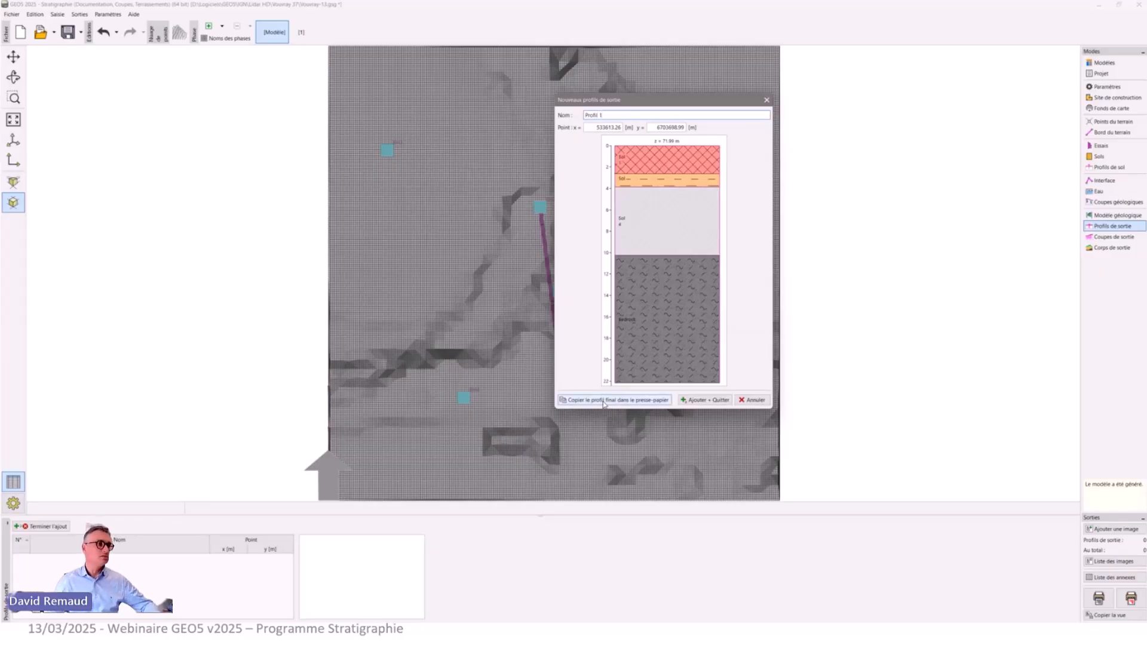
pyautogui.click(604, 401)
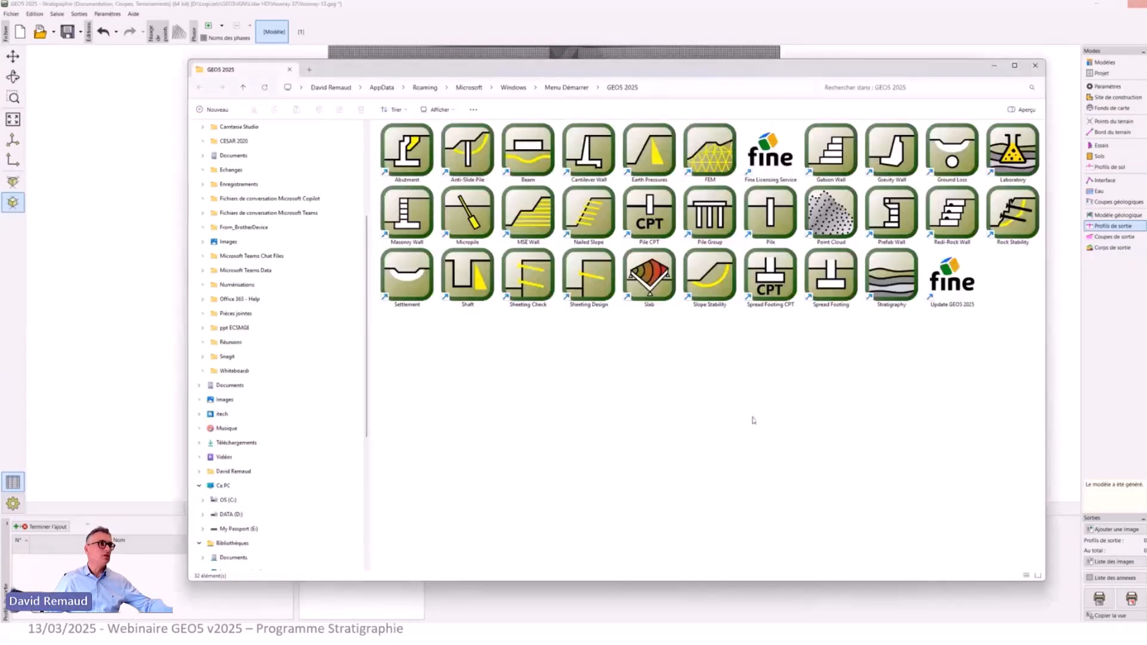
# Open Cantilever Wall from the GEO5 2025 folder and paste the copied project, soils, profile and assignment data into it.
pyautogui.moveTo(663, 71); pyautogui.dragTo(587, 88)
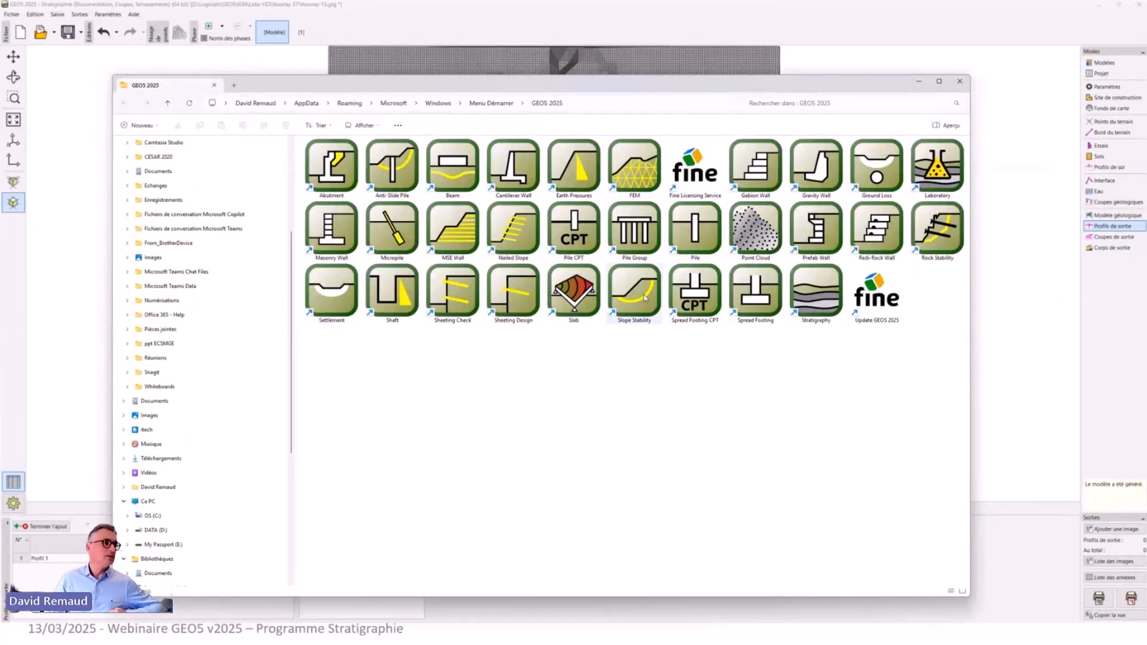
pyautogui.doubleClick(521, 169)
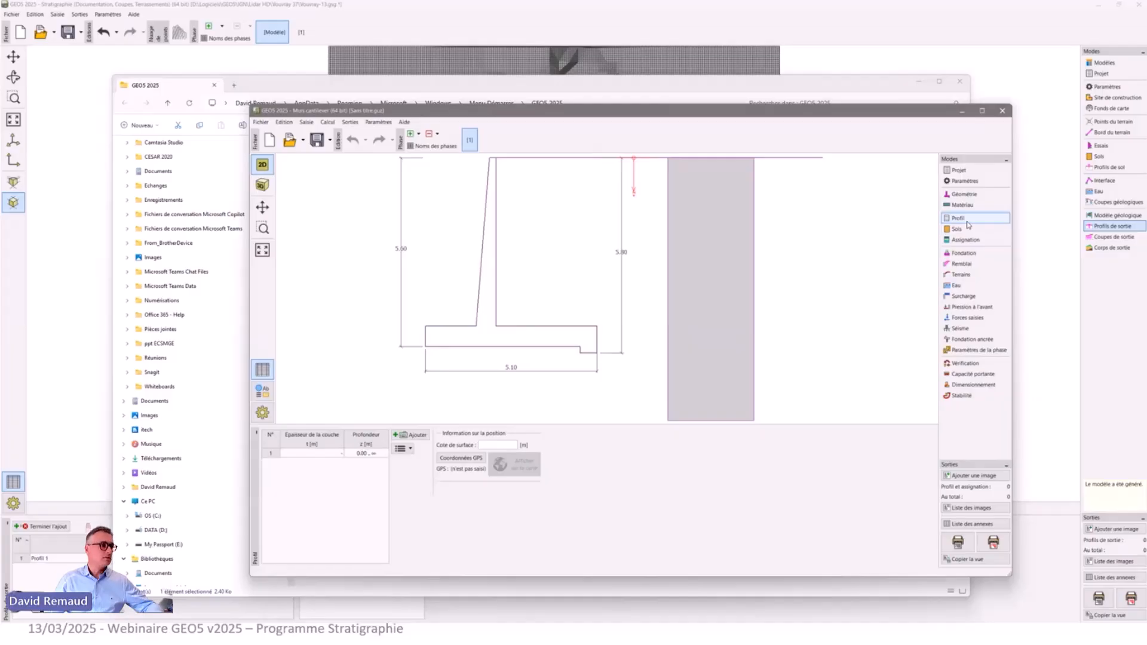
pyautogui.click(309, 123)
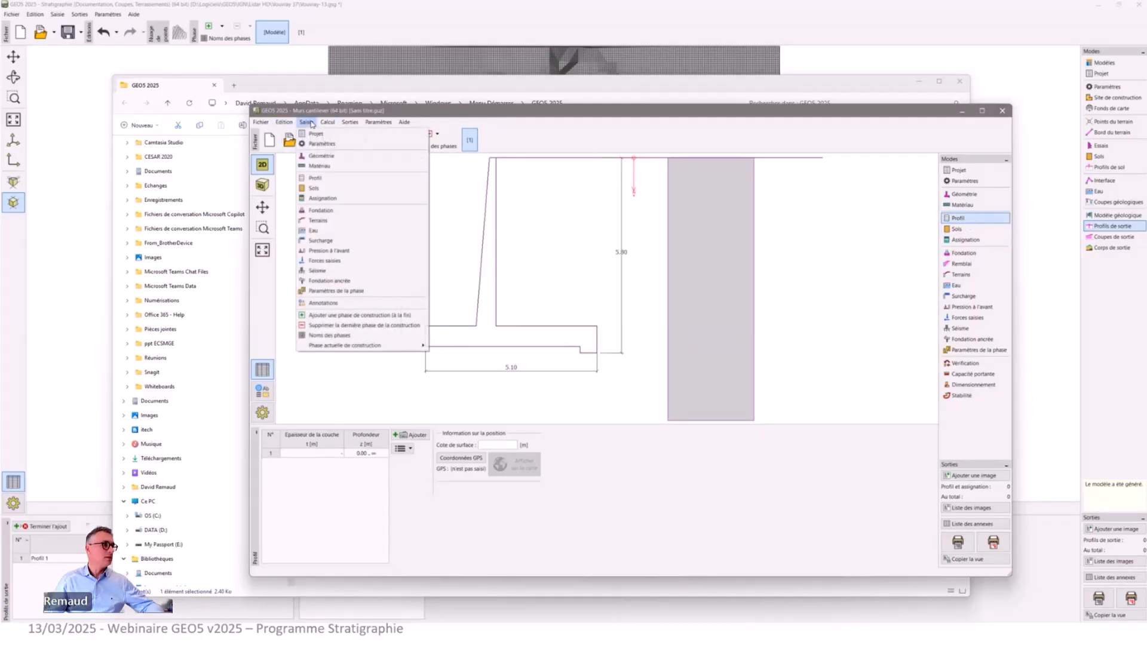
pyautogui.moveTo(285, 123)
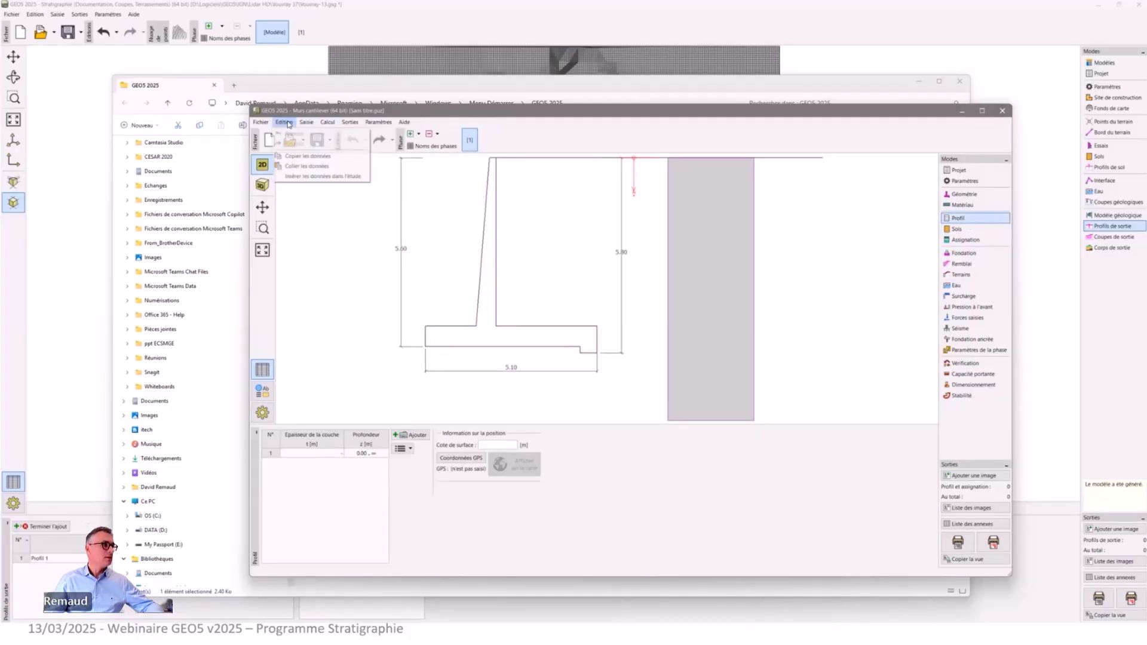
pyautogui.click(305, 156)
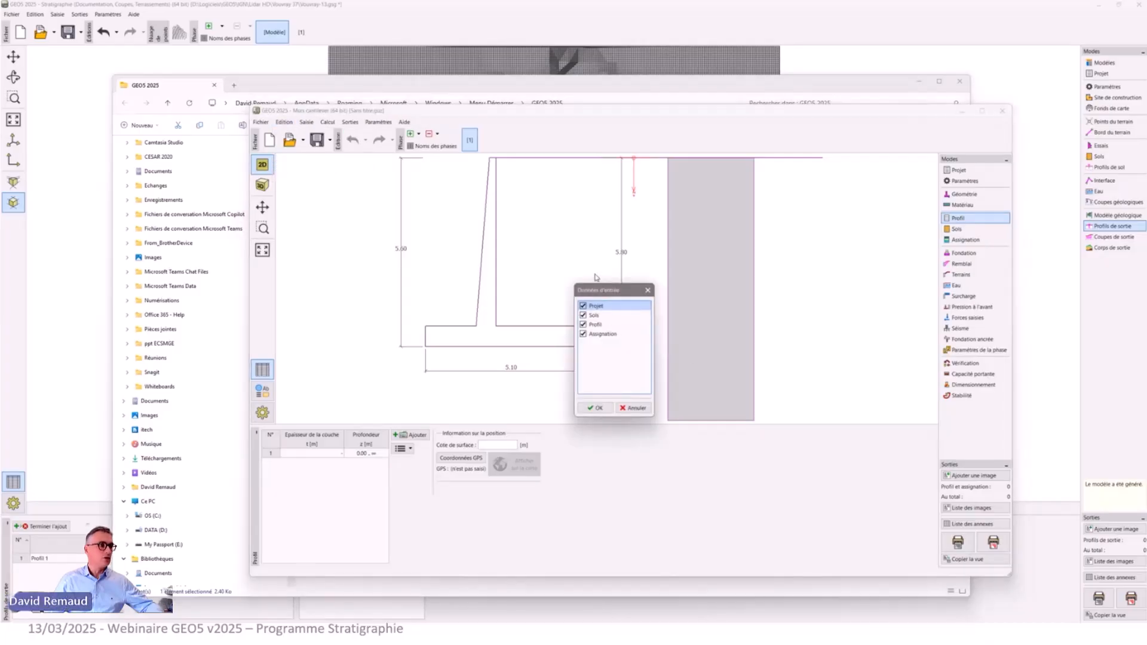
pyautogui.click(596, 408)
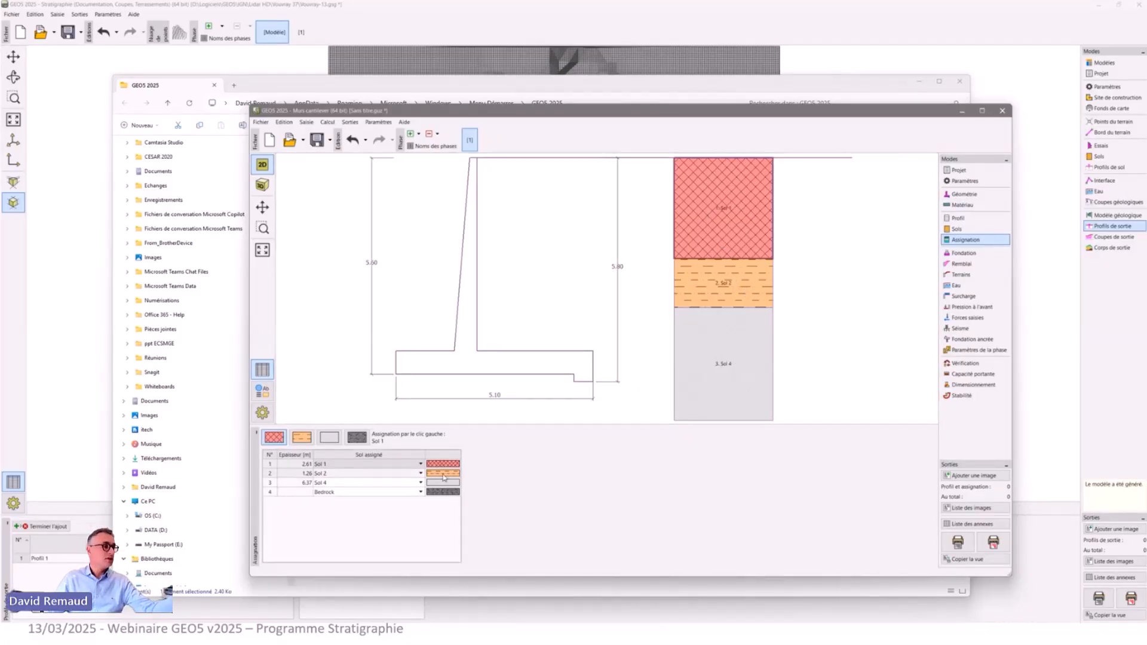
# Examine the unit weight, internal friction angle and cohesion of Sol 1 in its soil parameters, and close the soil editor.
pyautogui.click(956, 229)
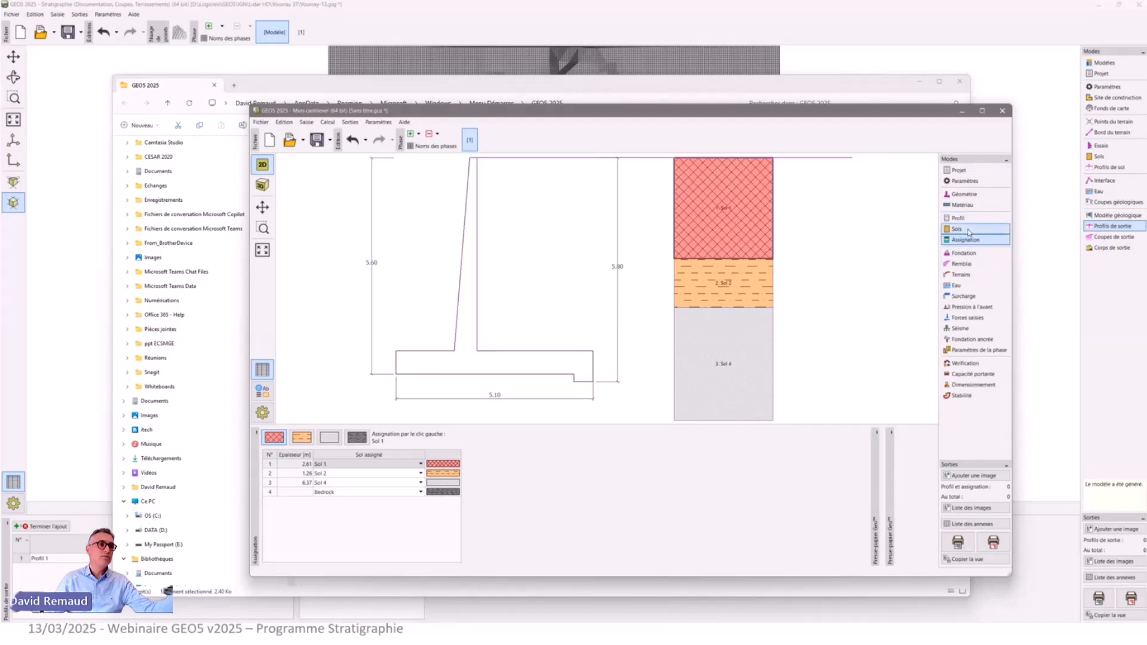
pyautogui.click(355, 458)
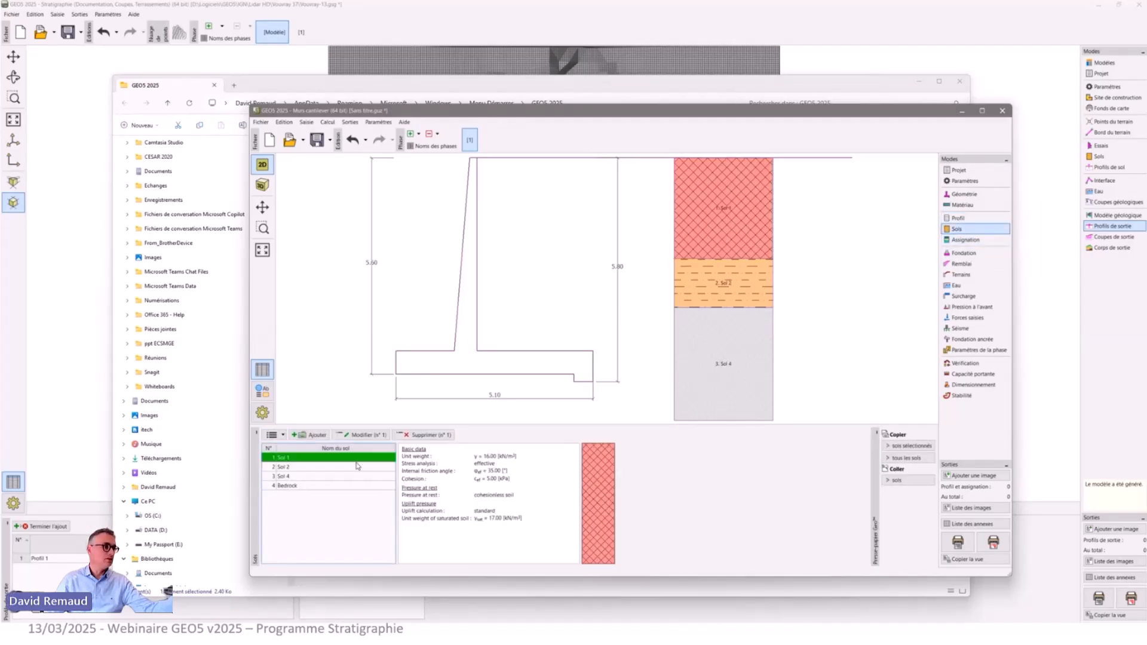
pyautogui.doubleClick(357, 460)
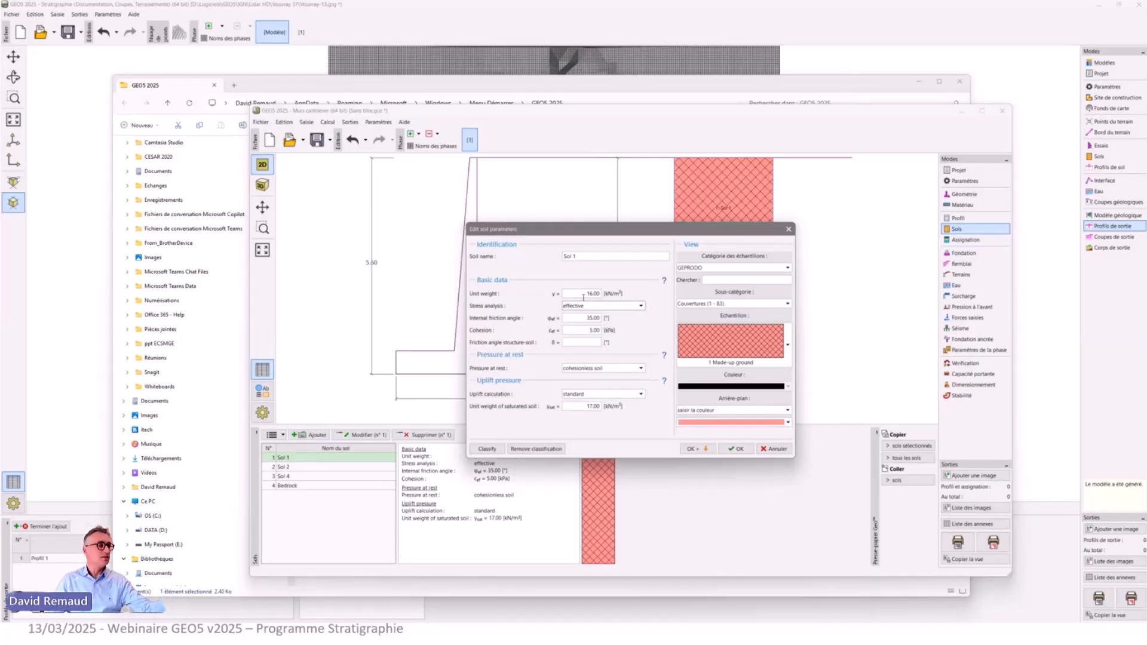
pyautogui.moveTo(586, 236); pyautogui.dragTo(692, 237)
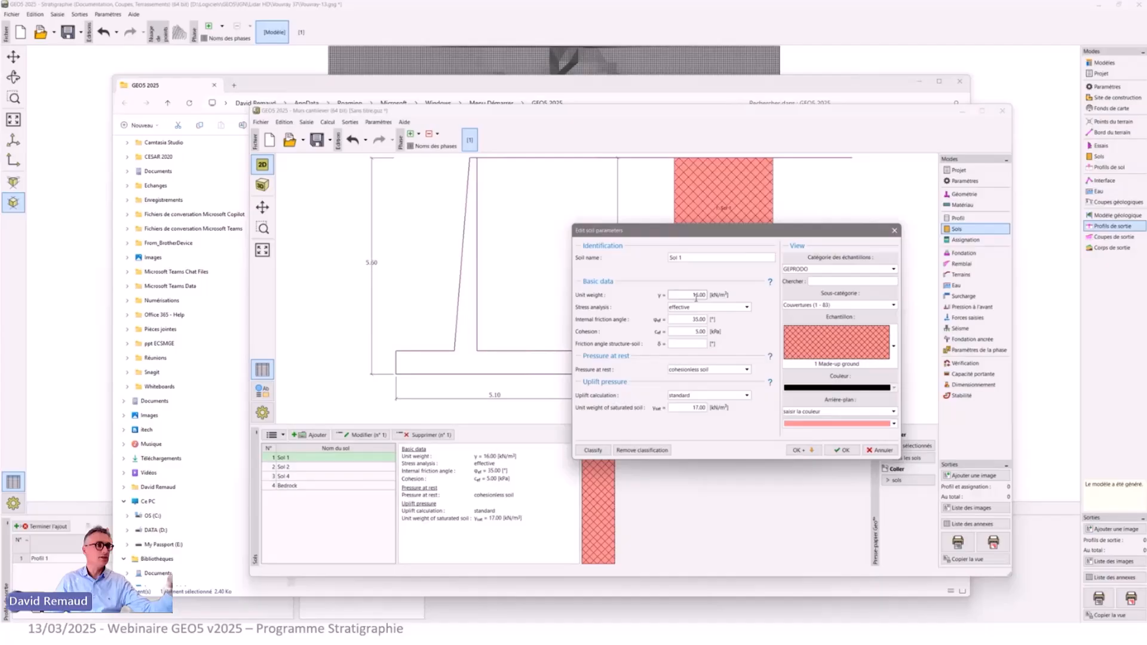
pyautogui.doubleClick(695, 319)
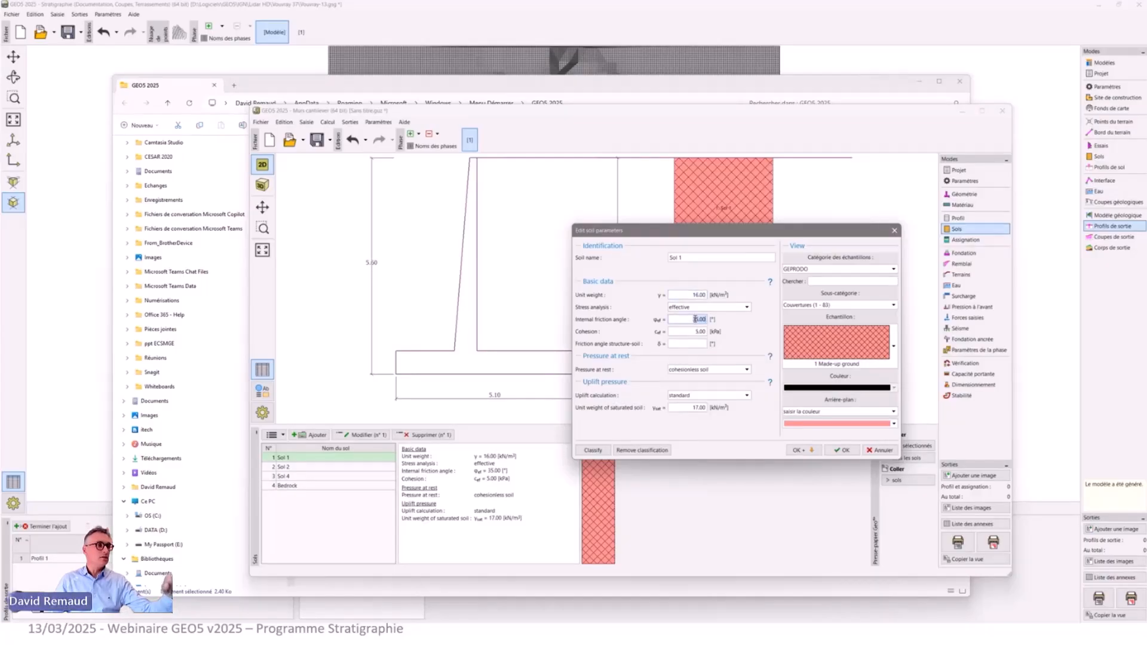
pyautogui.doubleClick(696, 332)
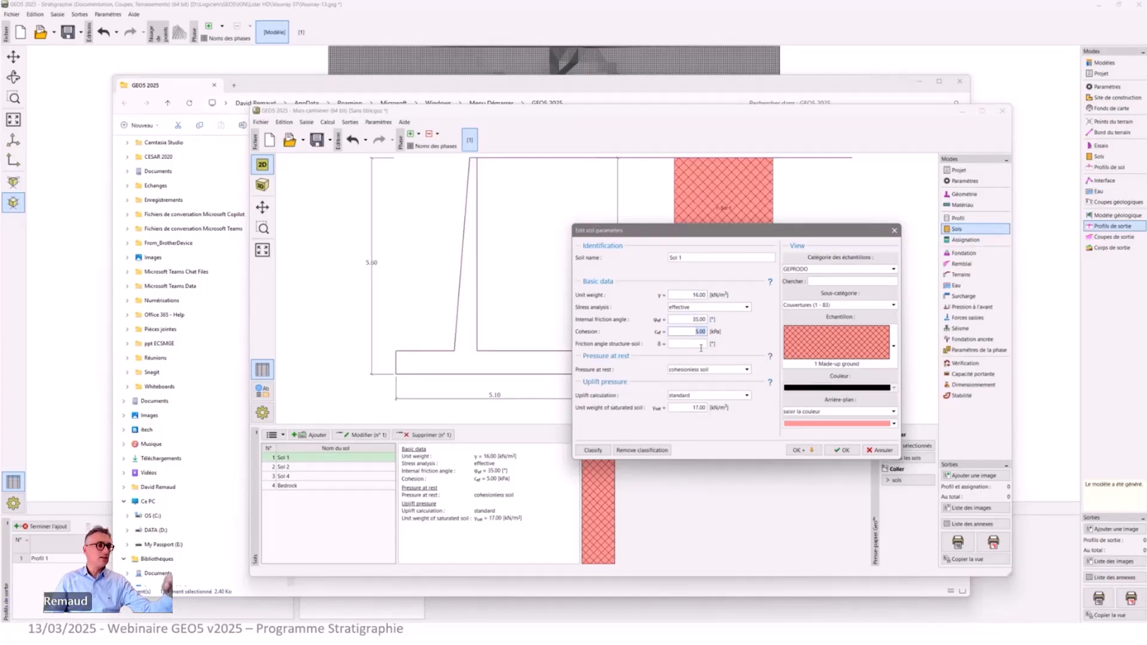
pyautogui.click(892, 452)
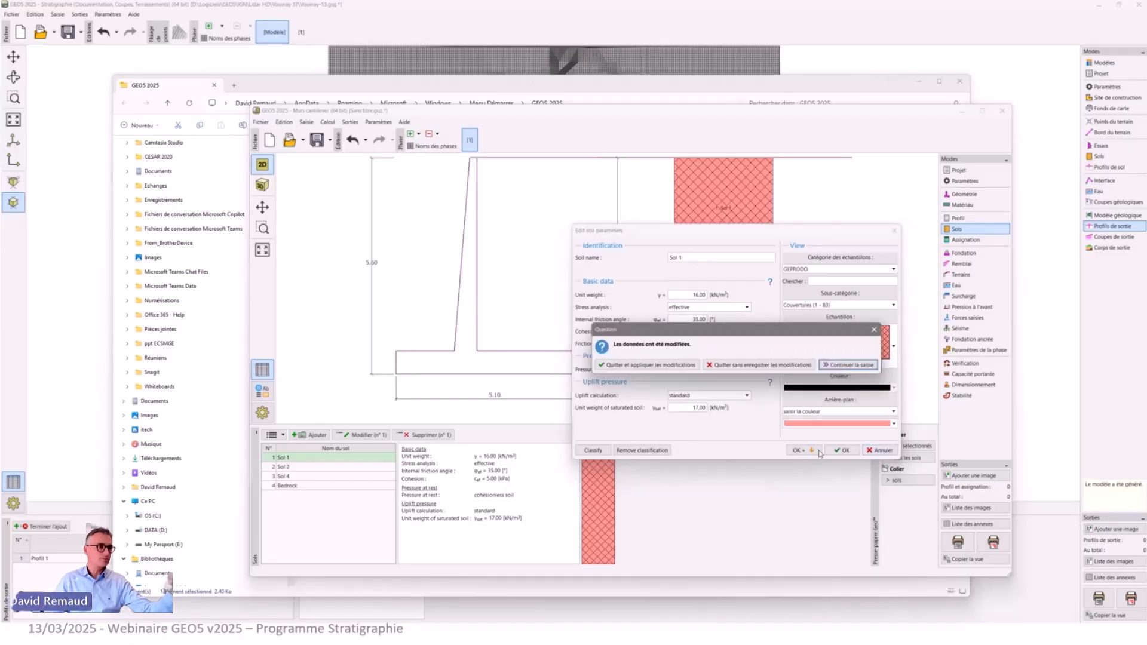
pyautogui.click(690, 359)
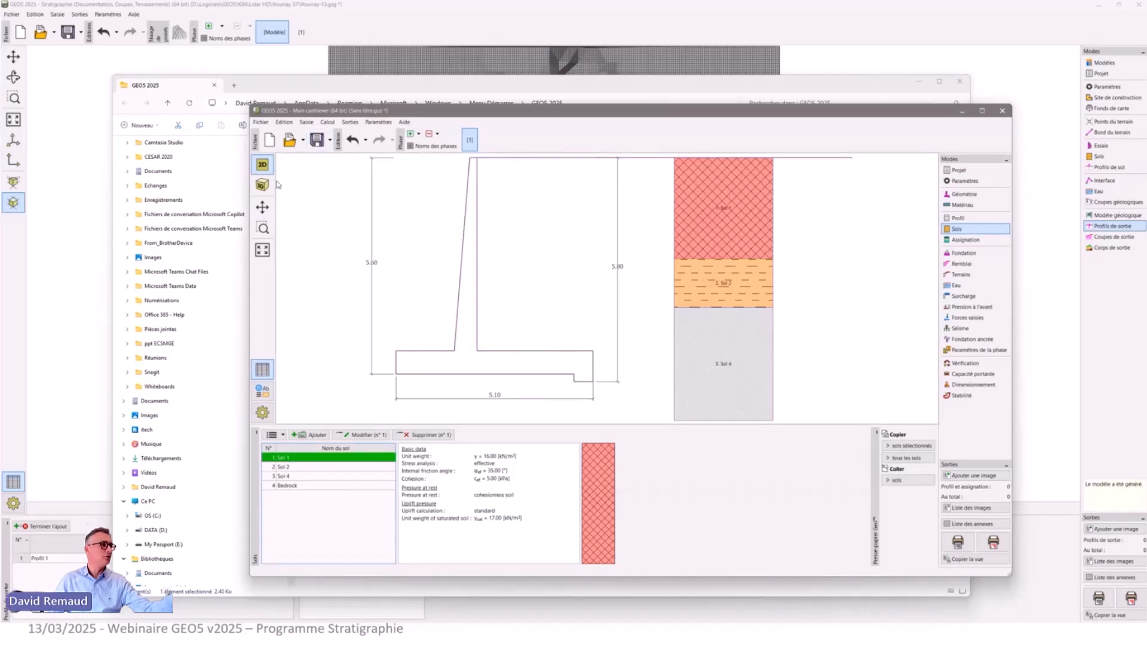
# Review the output languages available in the cantilever wall program without changing the selection.
pyautogui.click(315, 127)
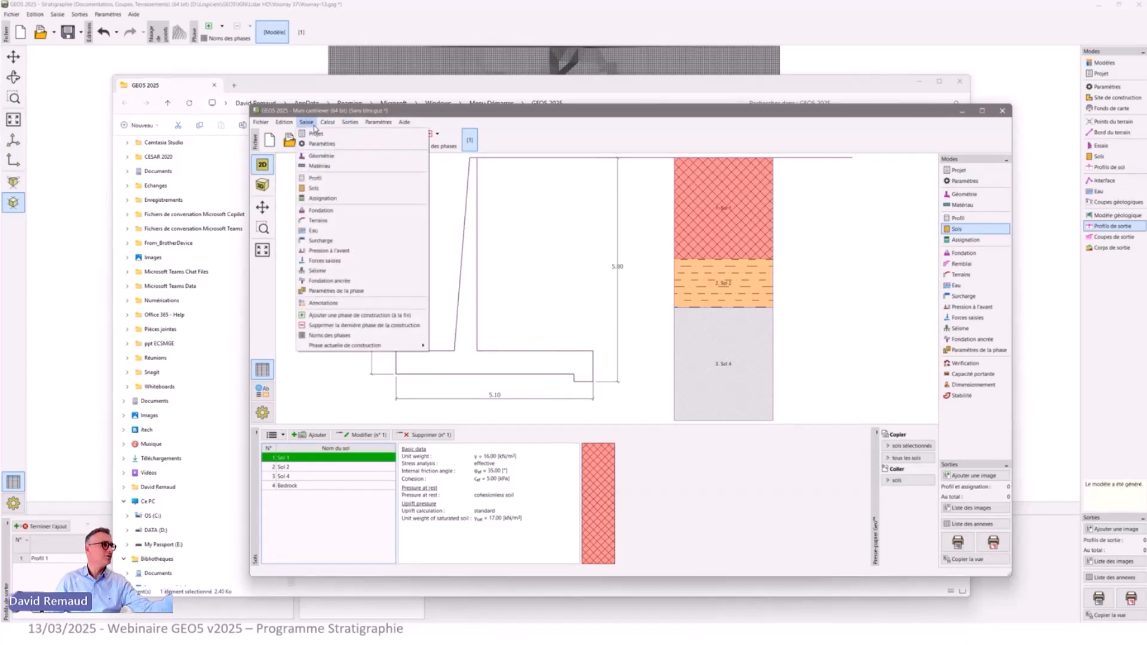
pyautogui.moveTo(323, 127)
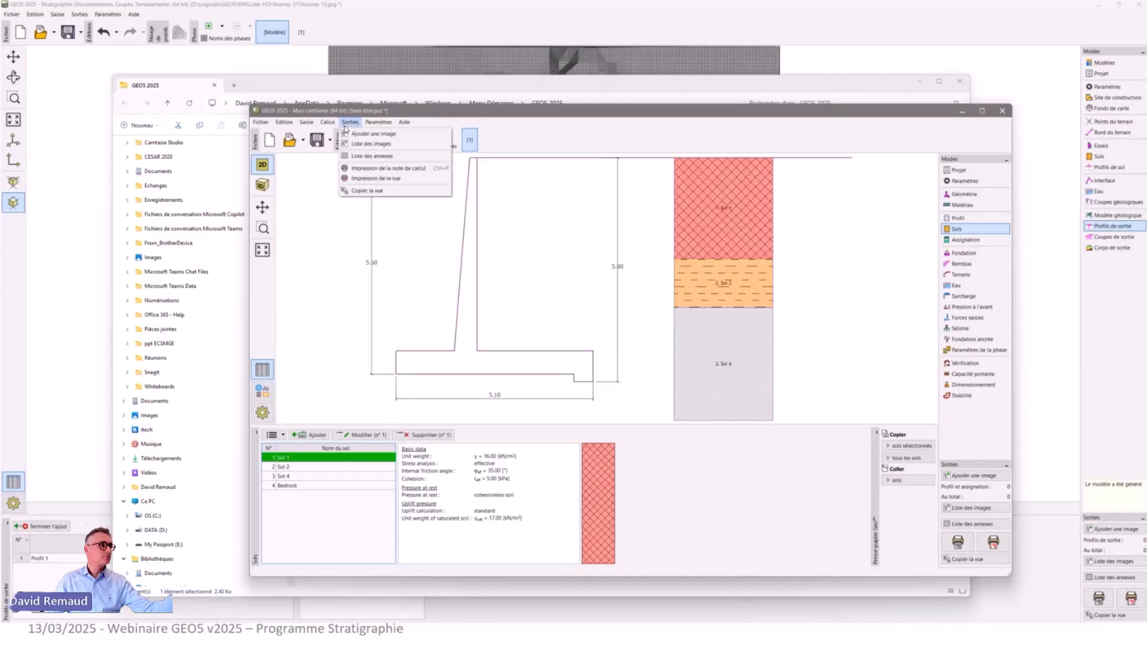
pyautogui.moveTo(393, 146)
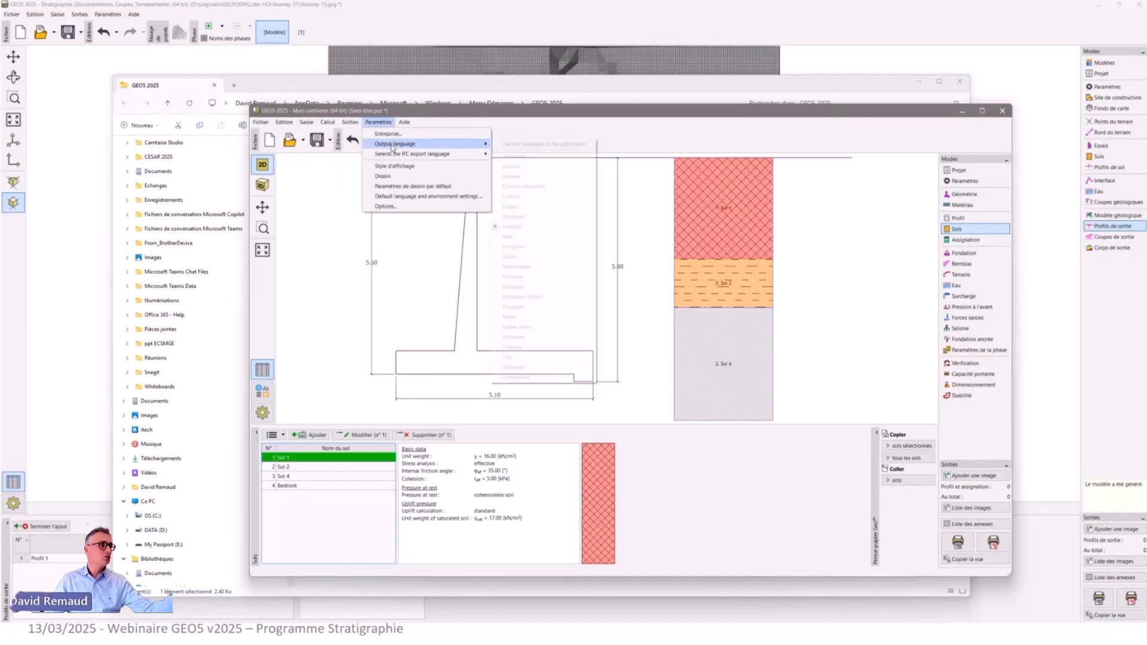
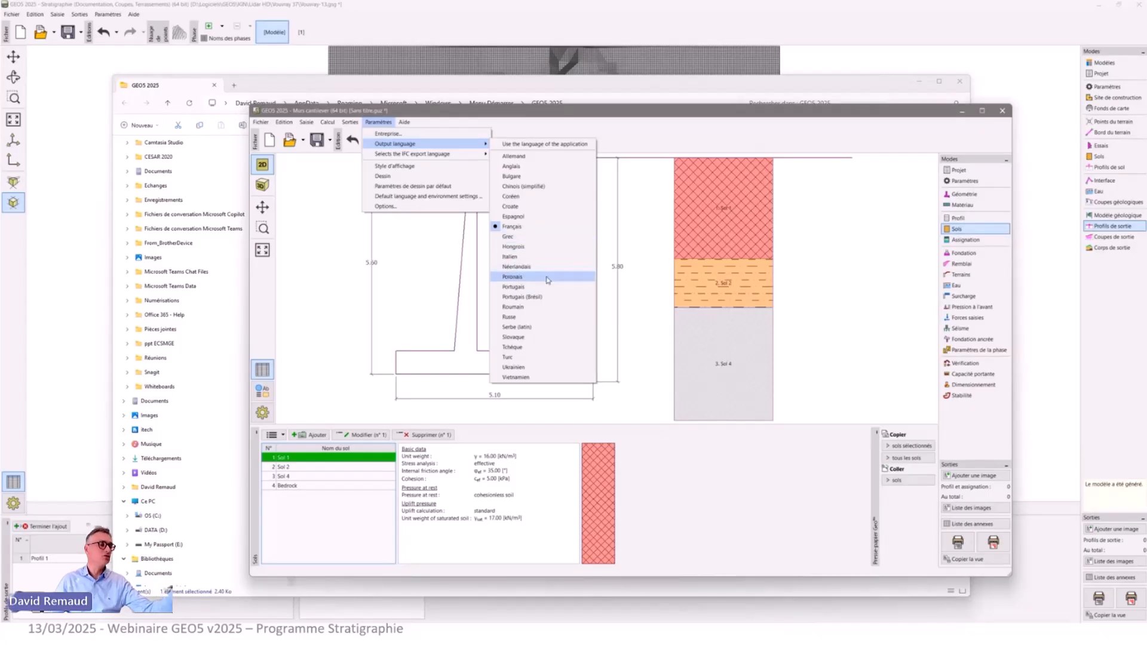
pyautogui.click(660, 139)
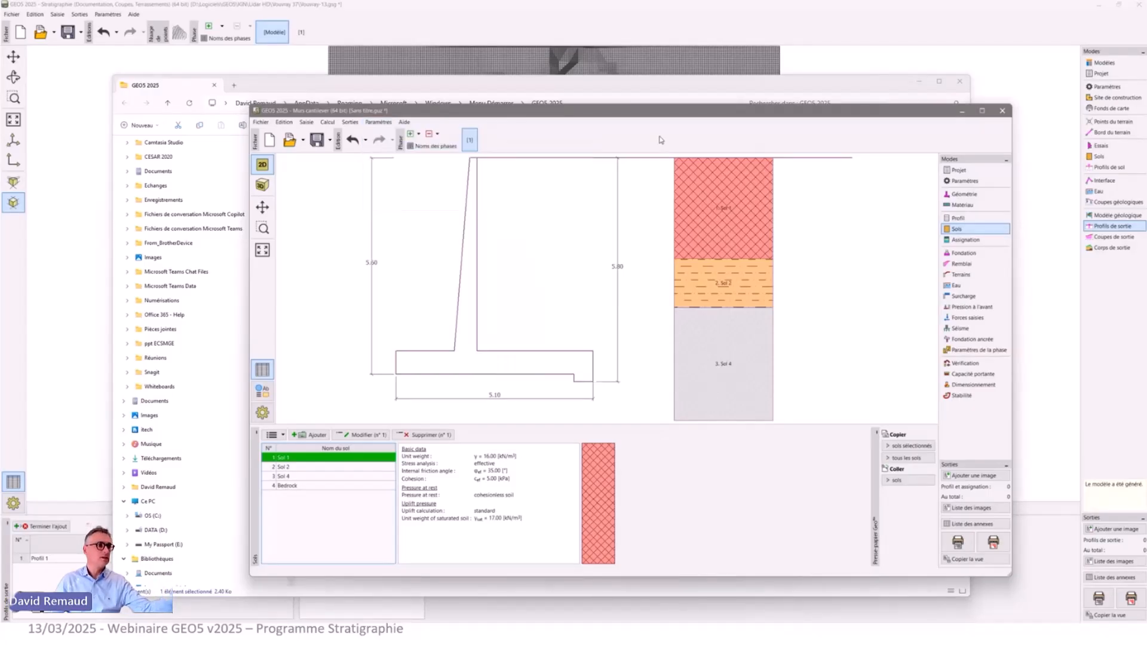
# Close the cantilever wall program and return to the Stratigraphie project.
pyautogui.click(1003, 110)
pyautogui.click(632, 364)
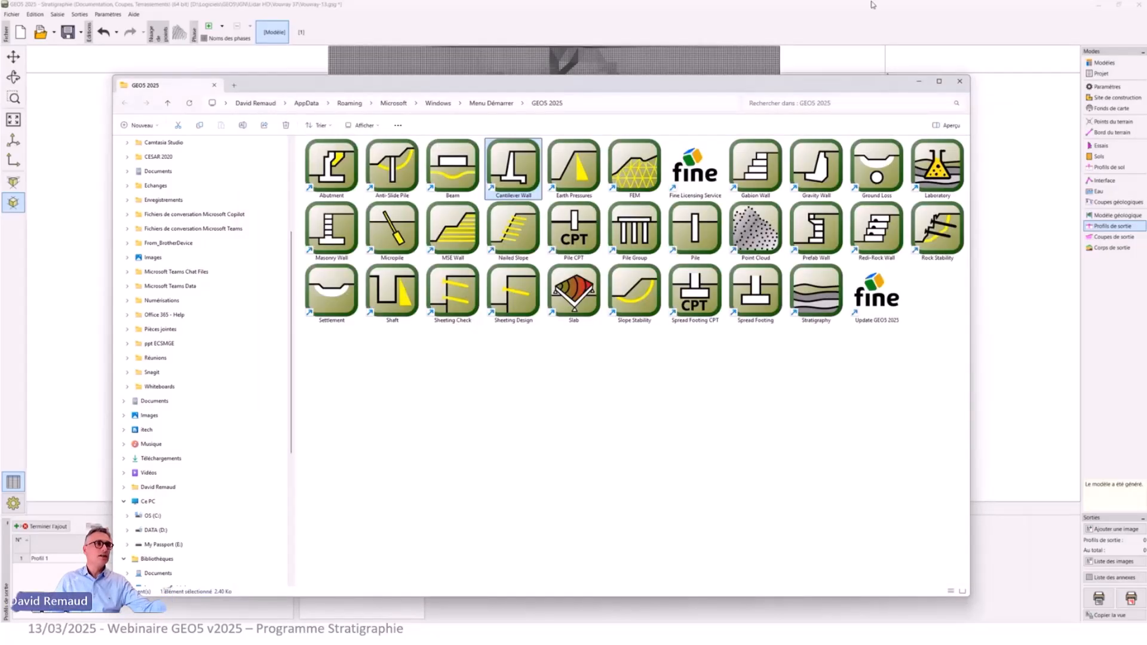
pyautogui.click(899, 37)
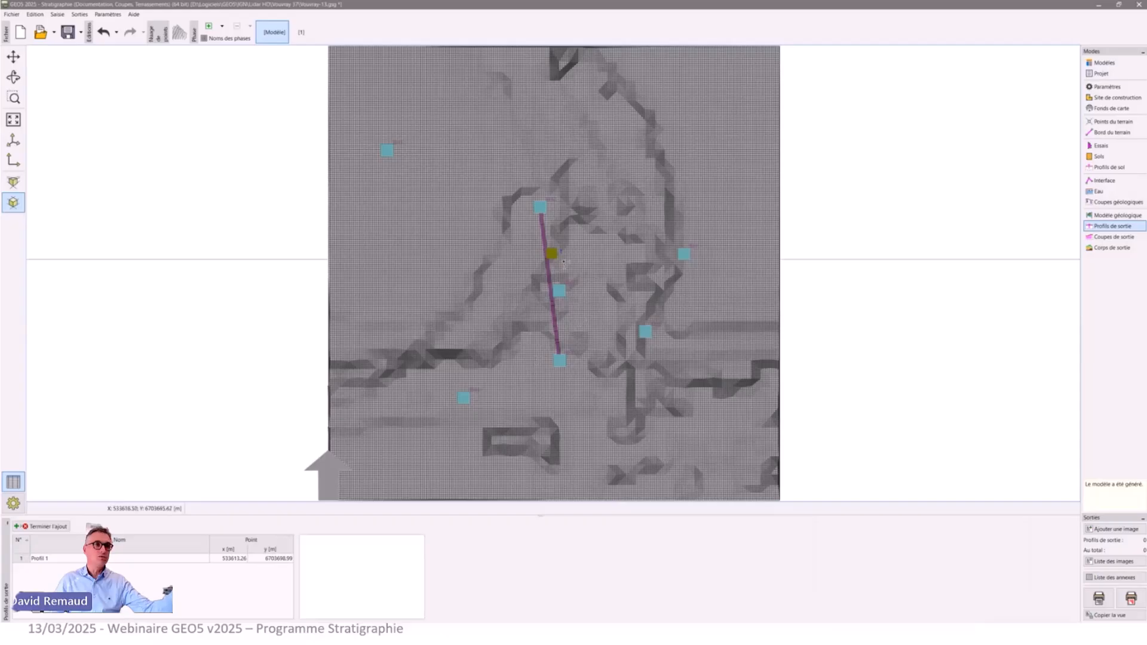
# Switch to the output sections mode (Coupes de sortie) and open the properties of Coupe géologique n° 1.
pyautogui.click(1100, 237)
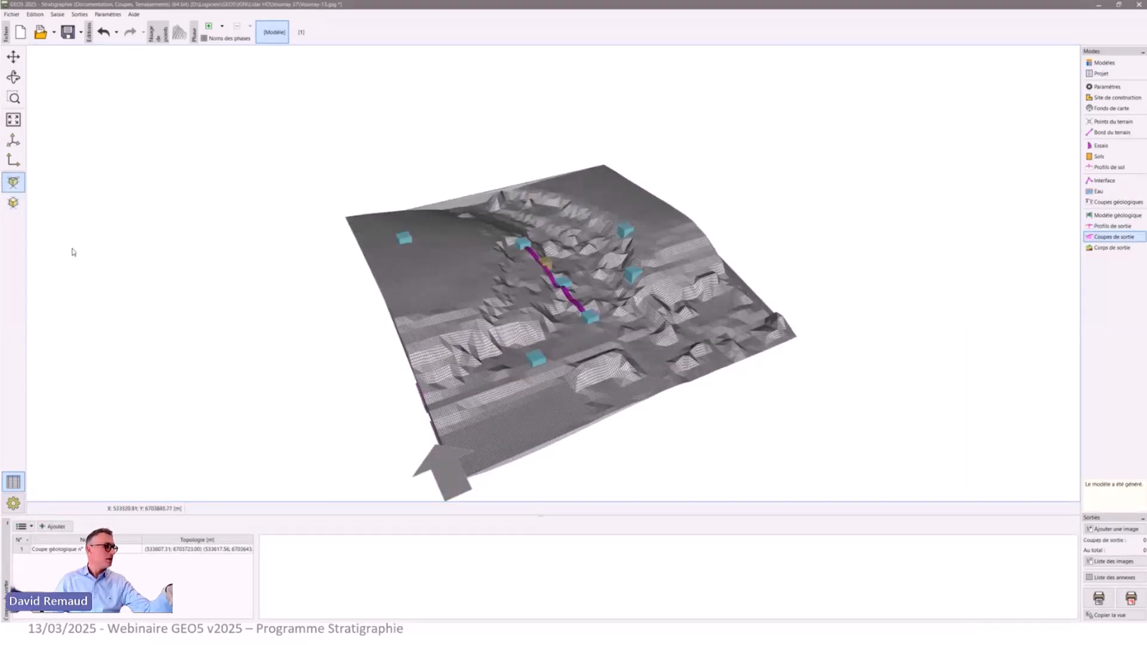
pyautogui.click(125, 550)
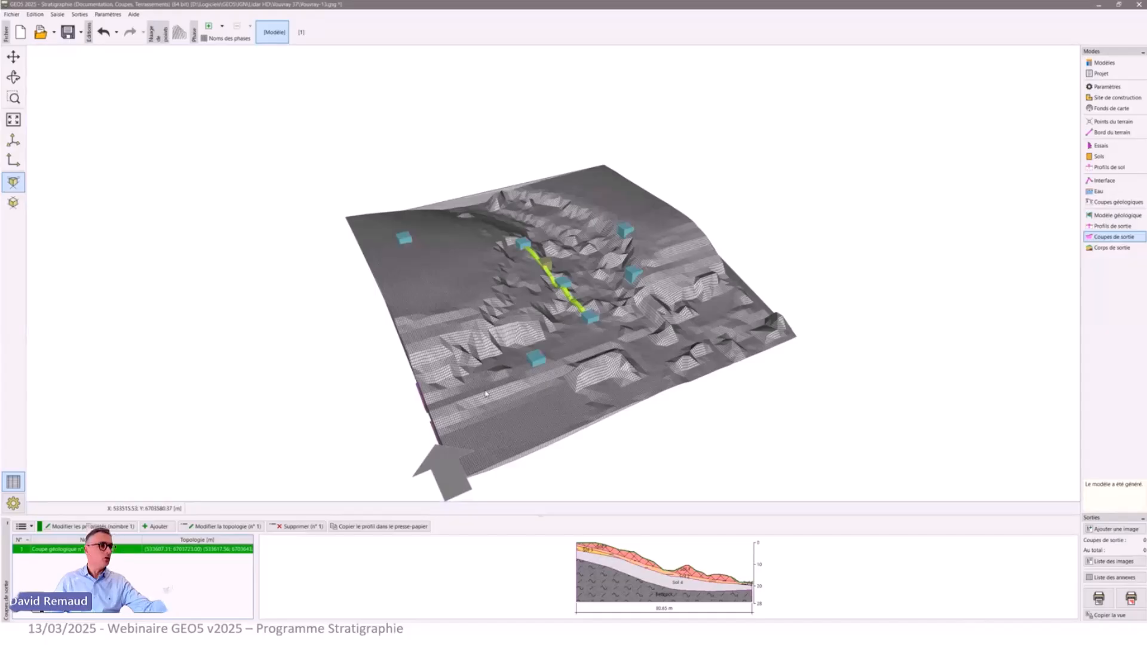
pyautogui.doubleClick(191, 552)
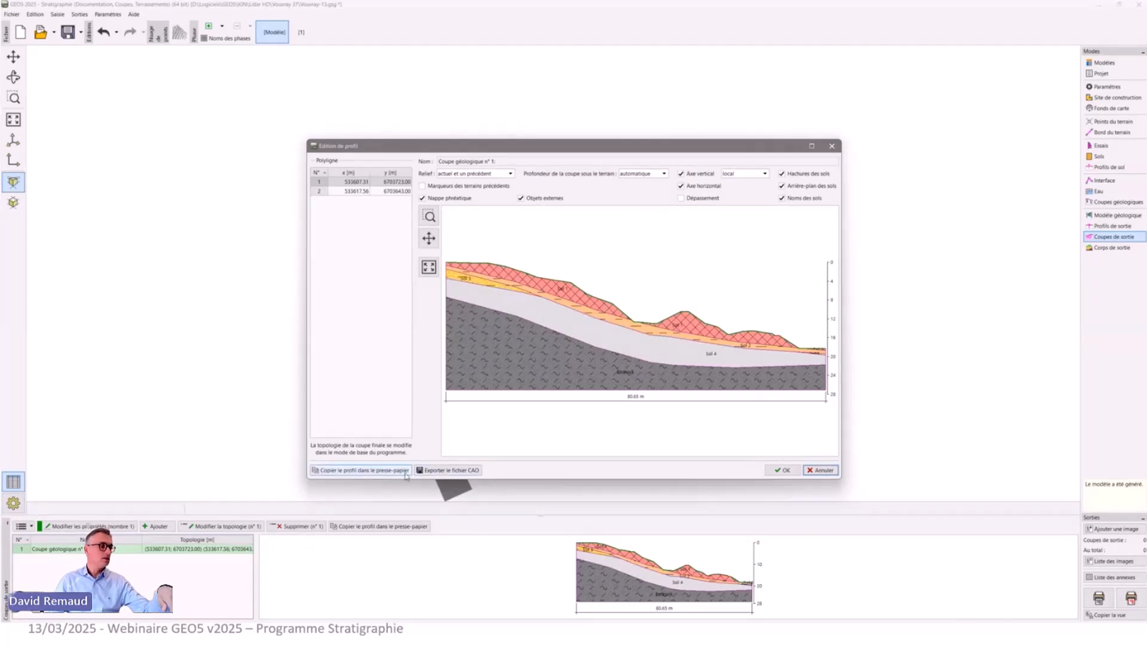
# Review the DWG and DXF file types offered for exporting the section to CAD, and cancel the export.
pyautogui.click(453, 471)
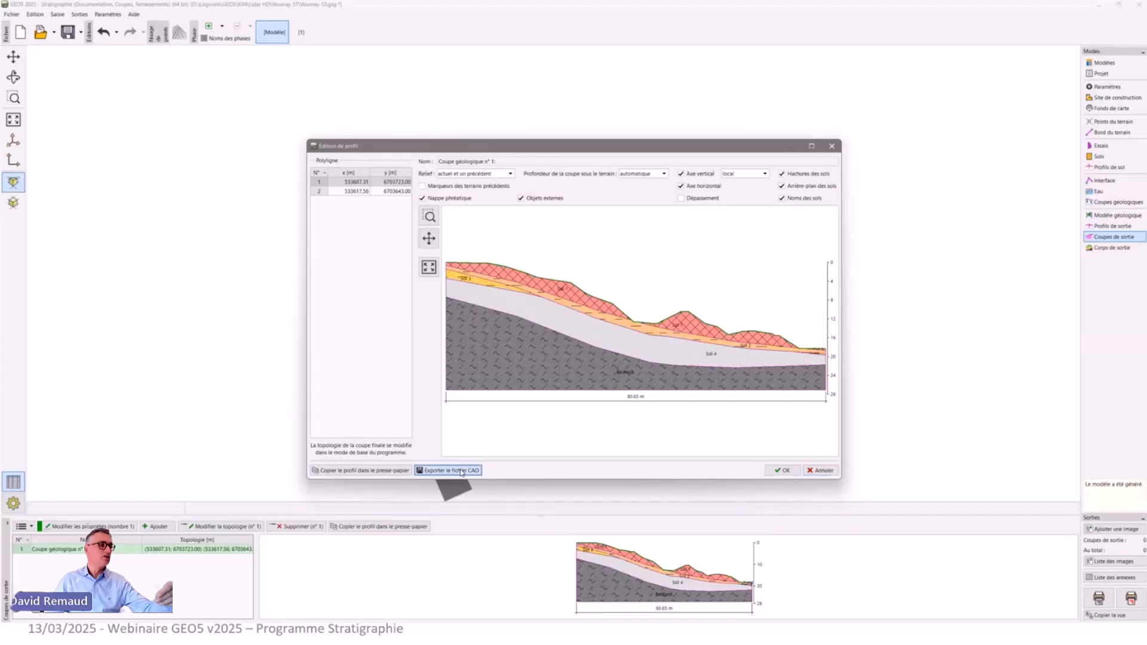
pyautogui.click(445, 438)
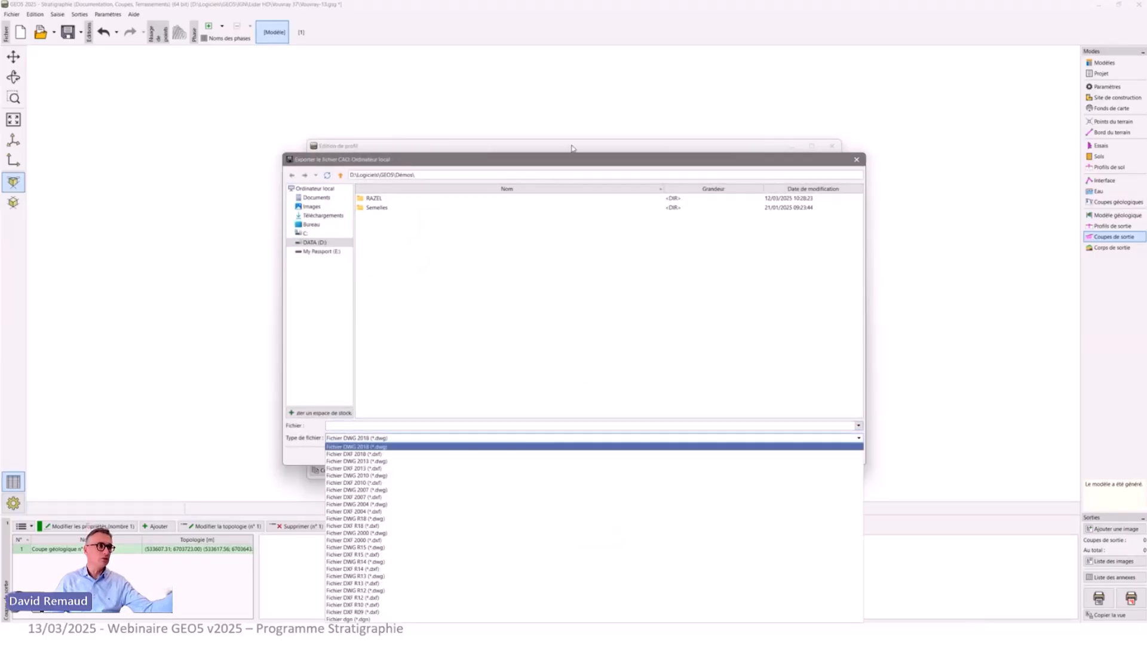
pyautogui.click(582, 167)
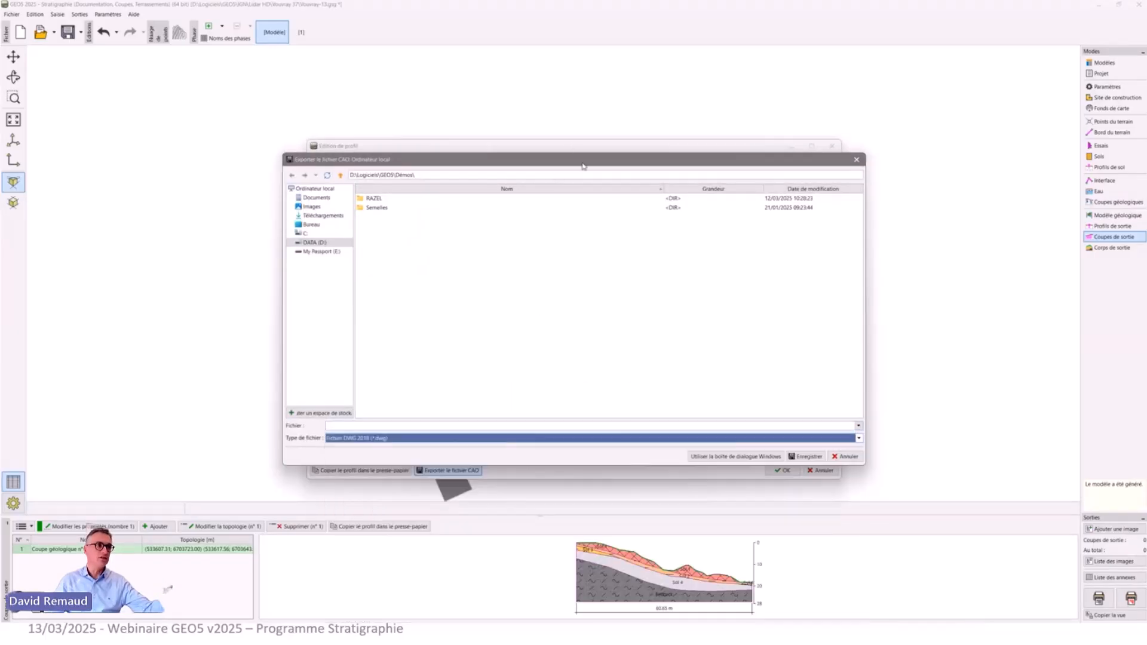
pyautogui.click(850, 457)
# Copy the Coupe géologique n° 1 profile to the clipboard and open the Slope Stability program in a maximised window.
pyautogui.click(364, 472)
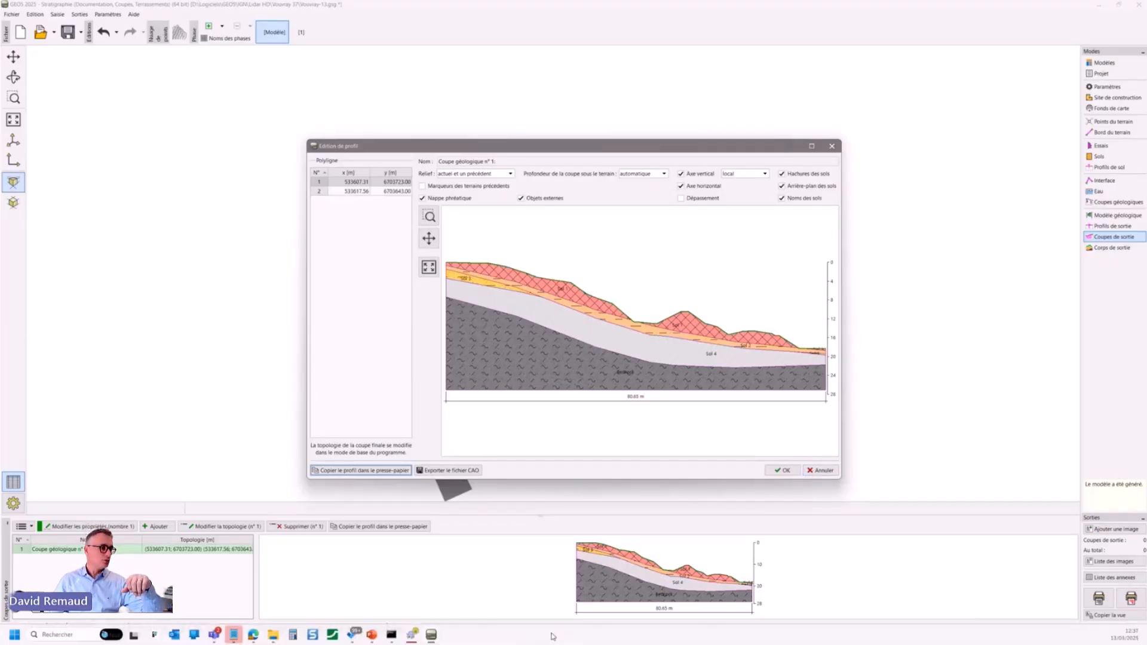
pyautogui.click(273, 634)
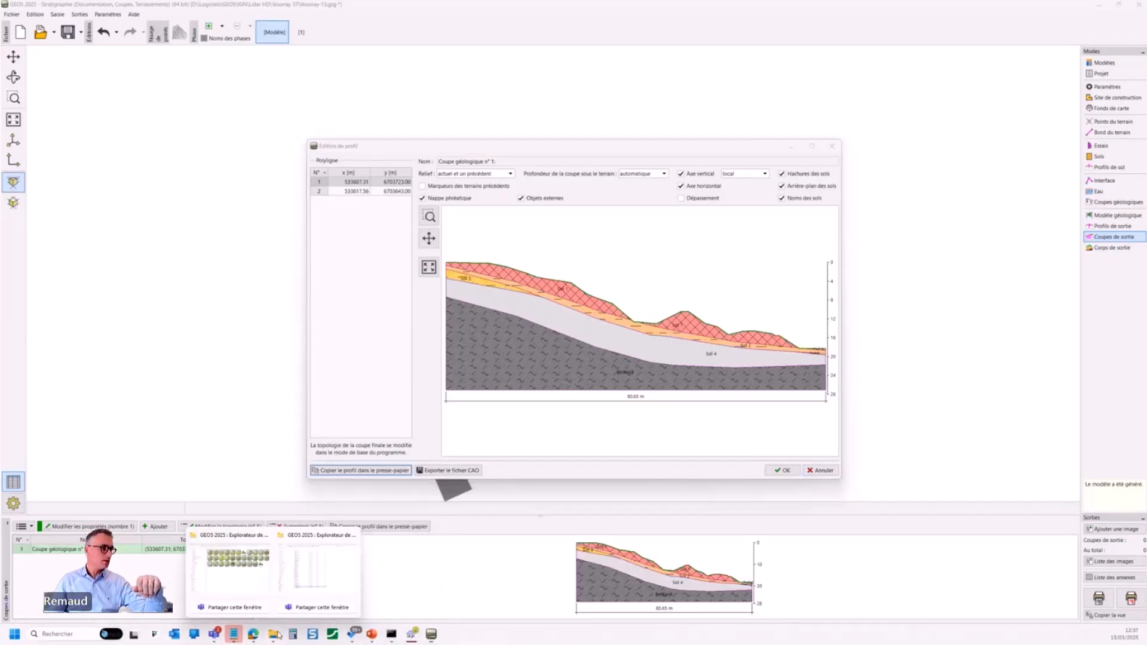
pyautogui.click(249, 568)
pyautogui.click(638, 311)
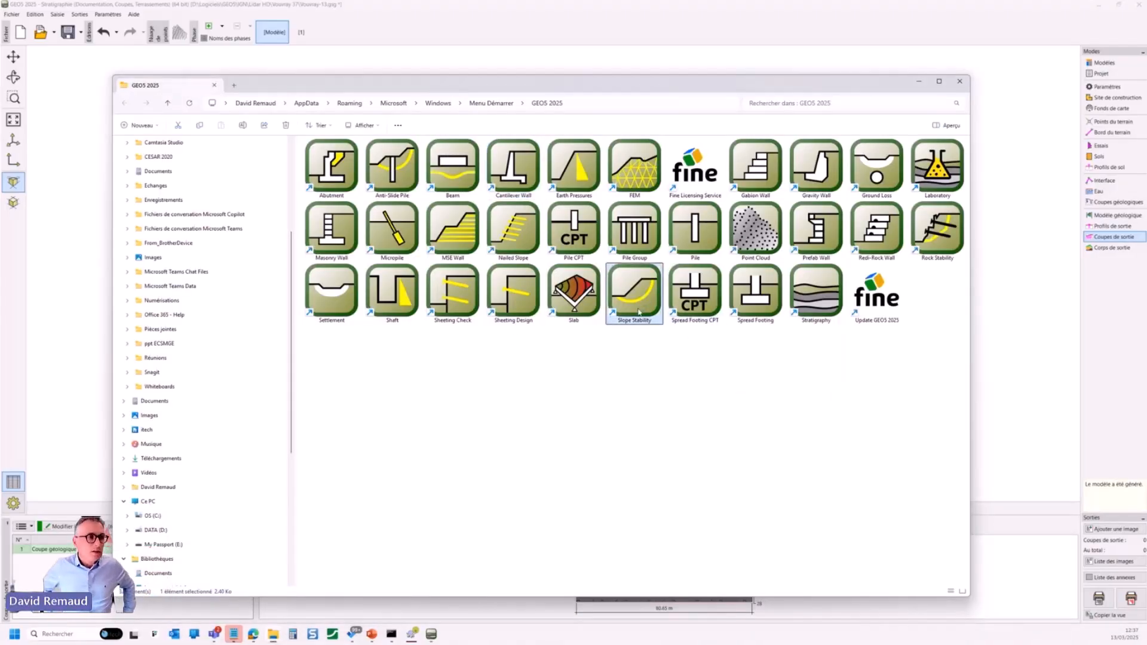
pyautogui.doubleClick(639, 312)
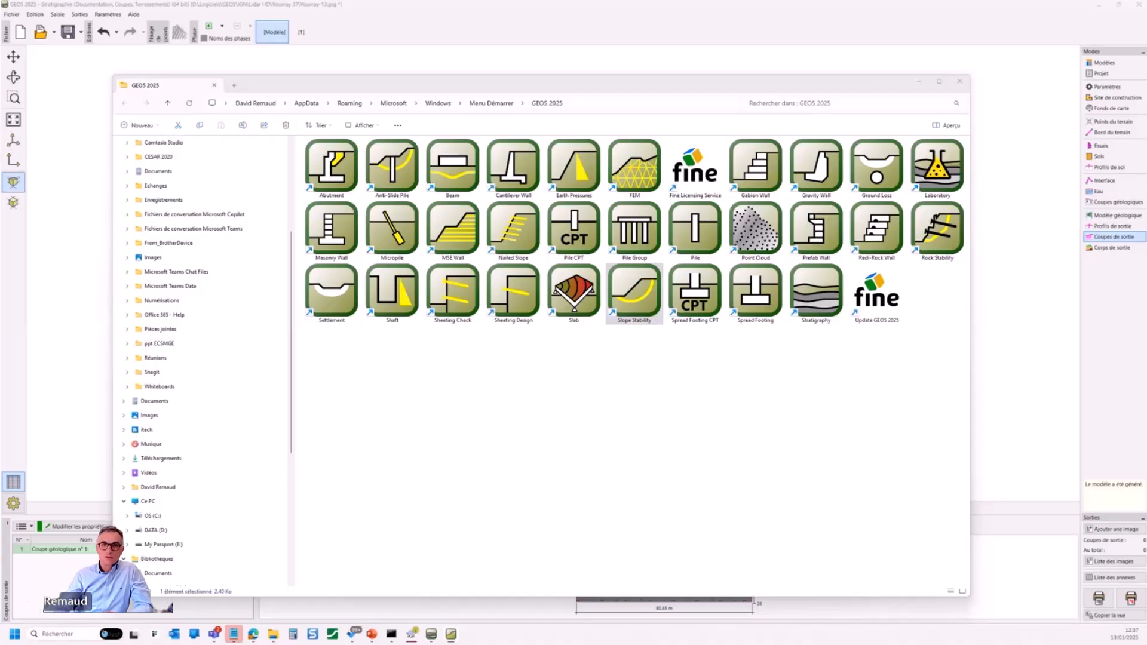
pyautogui.moveTo(537, 168); pyautogui.dragTo(505, 1)
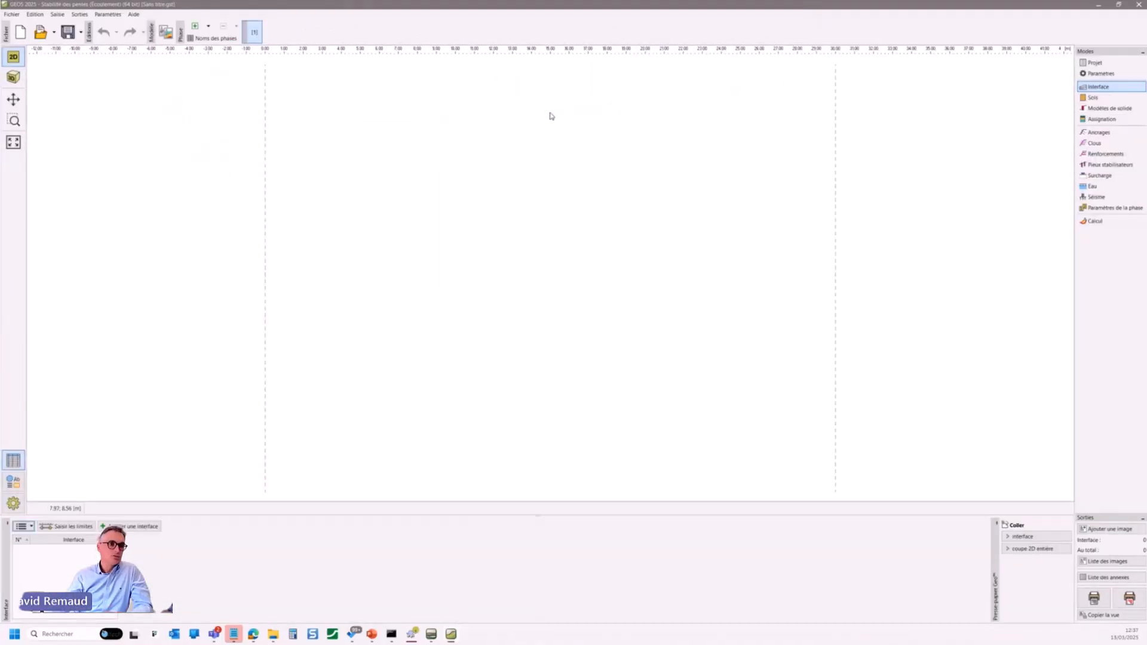
# Paste the copied section data into the slope stability project, including Projet, Sols, Interface and Assignation.
pyautogui.click(1028, 550)
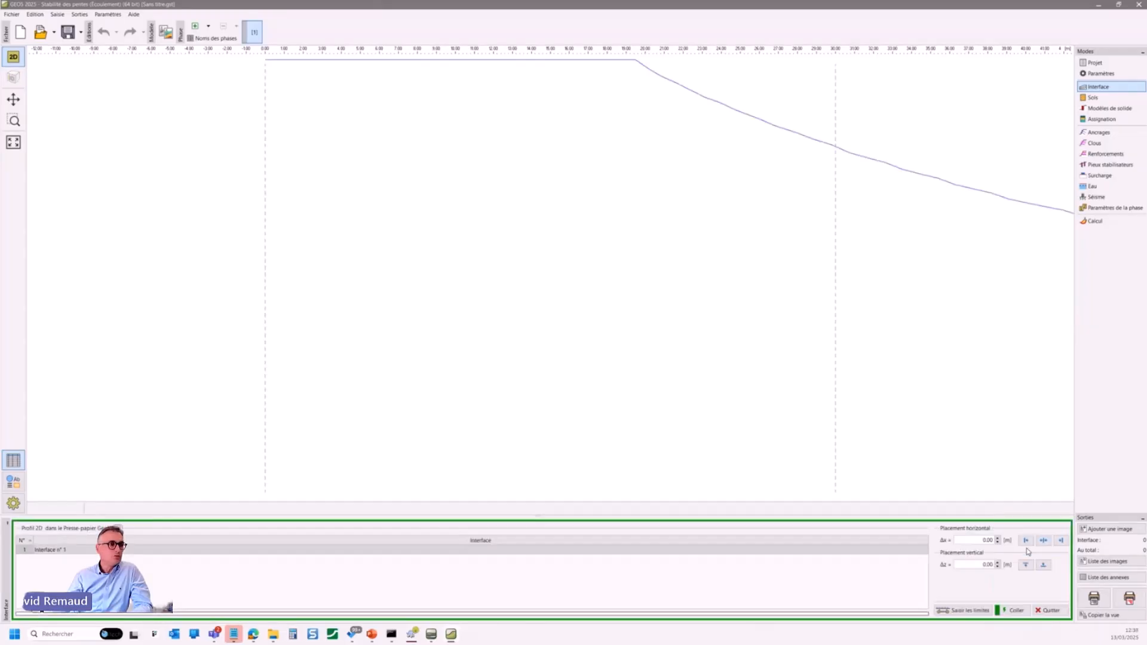
pyautogui.scroll(-3, 553, 249)
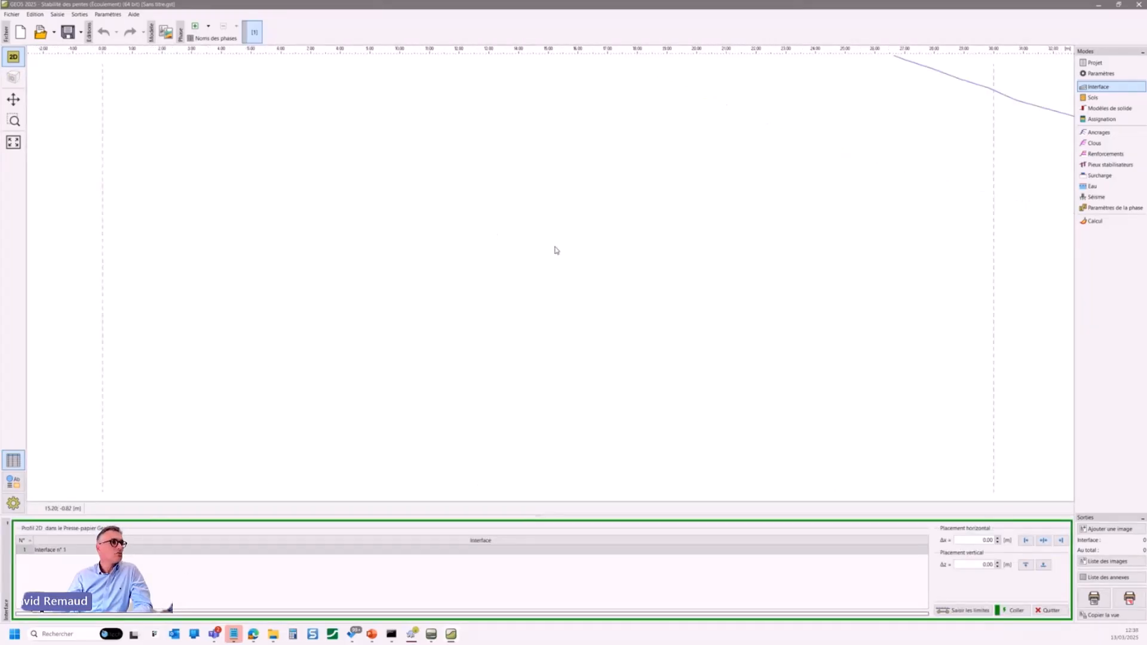
pyautogui.click(37, 12)
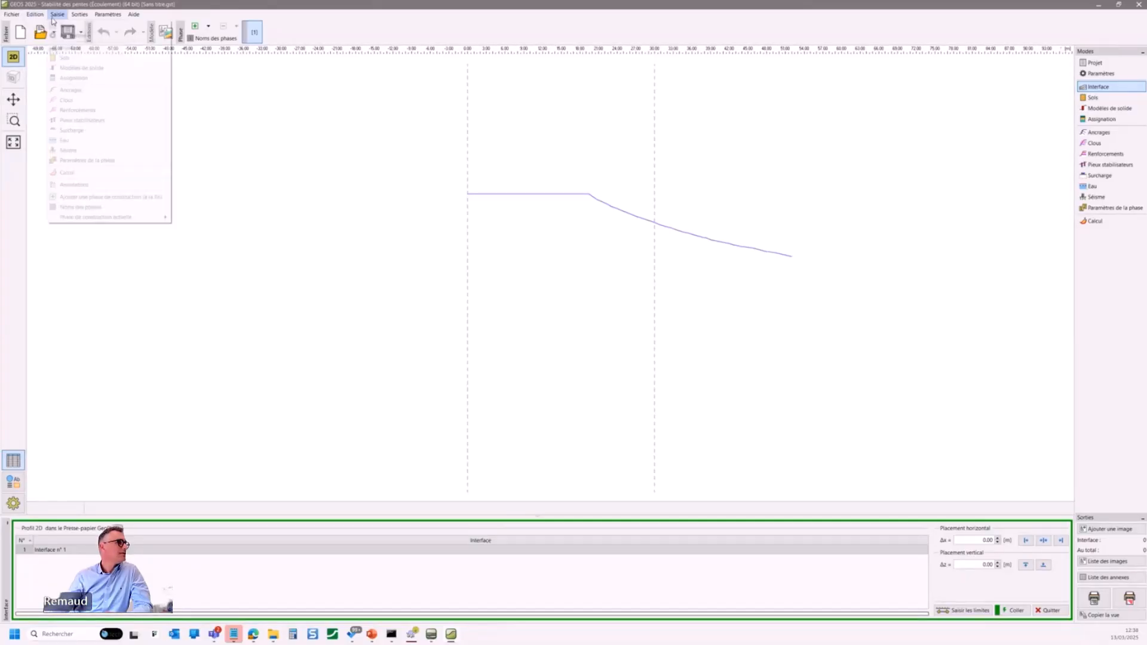
pyautogui.click(60, 58)
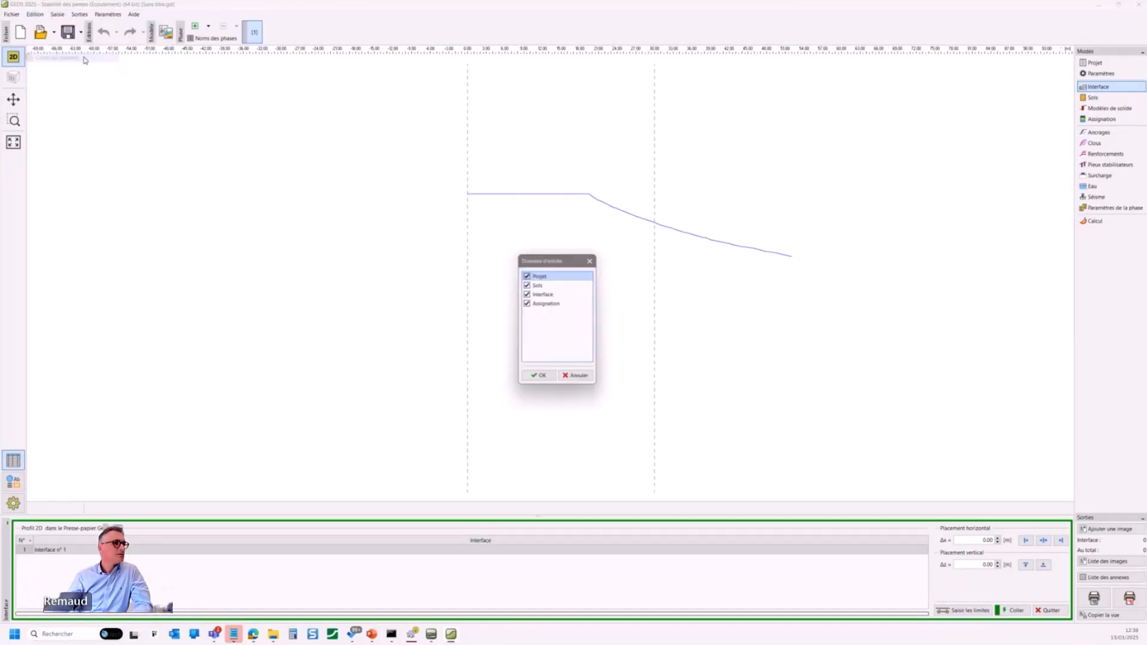
pyautogui.click(539, 377)
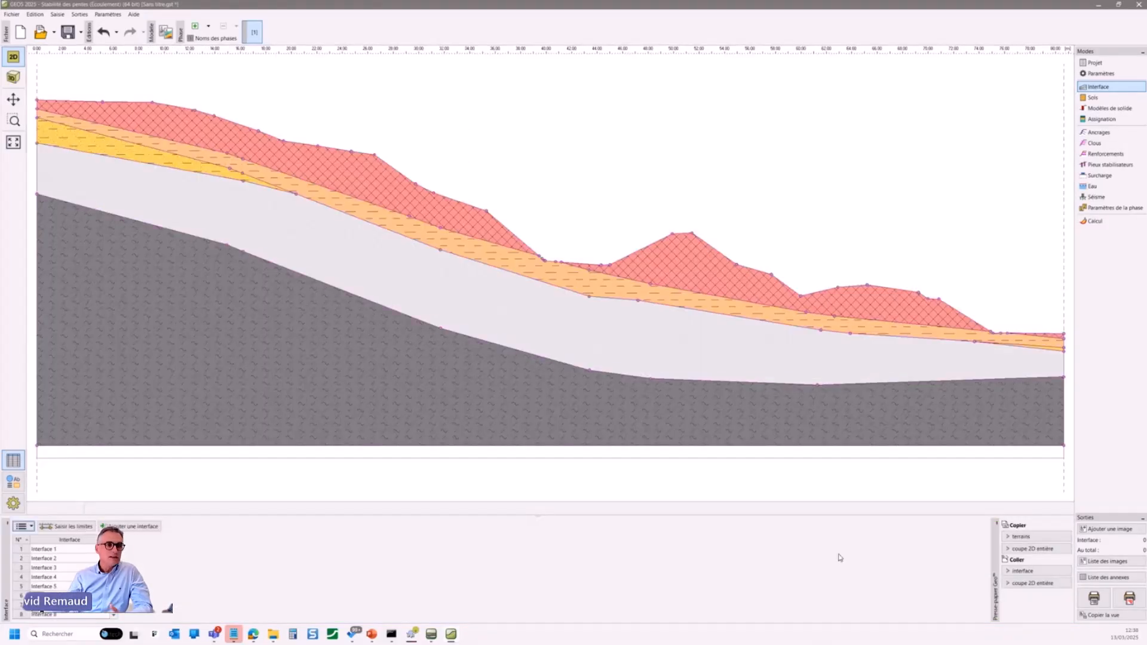
# Examine the parameters of the imported soils Sol 1 to Sol 4 in the Sols mode.
pyautogui.click(1093, 97)
pyautogui.click(77, 549)
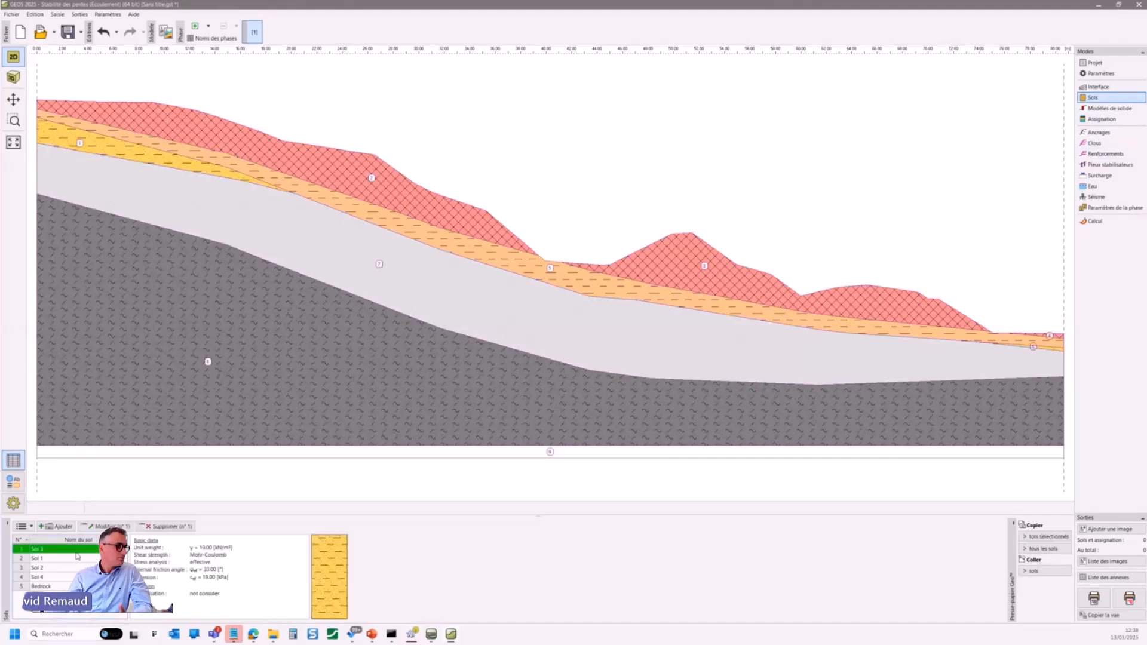
pyautogui.click(78, 559)
pyautogui.click(76, 568)
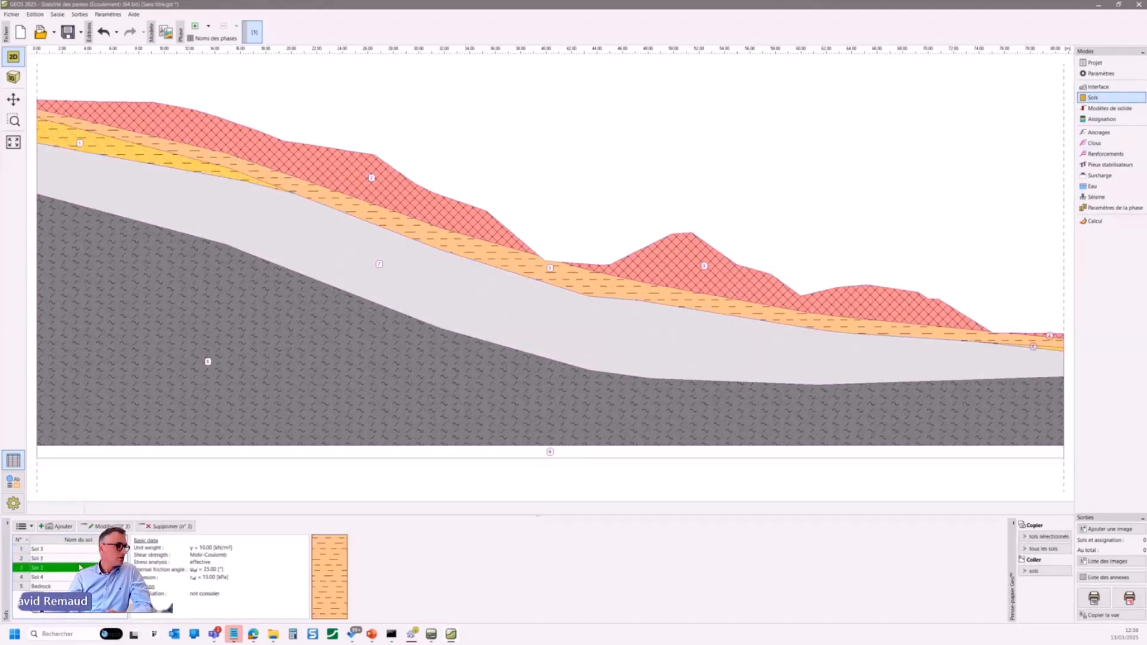
pyautogui.click(88, 577)
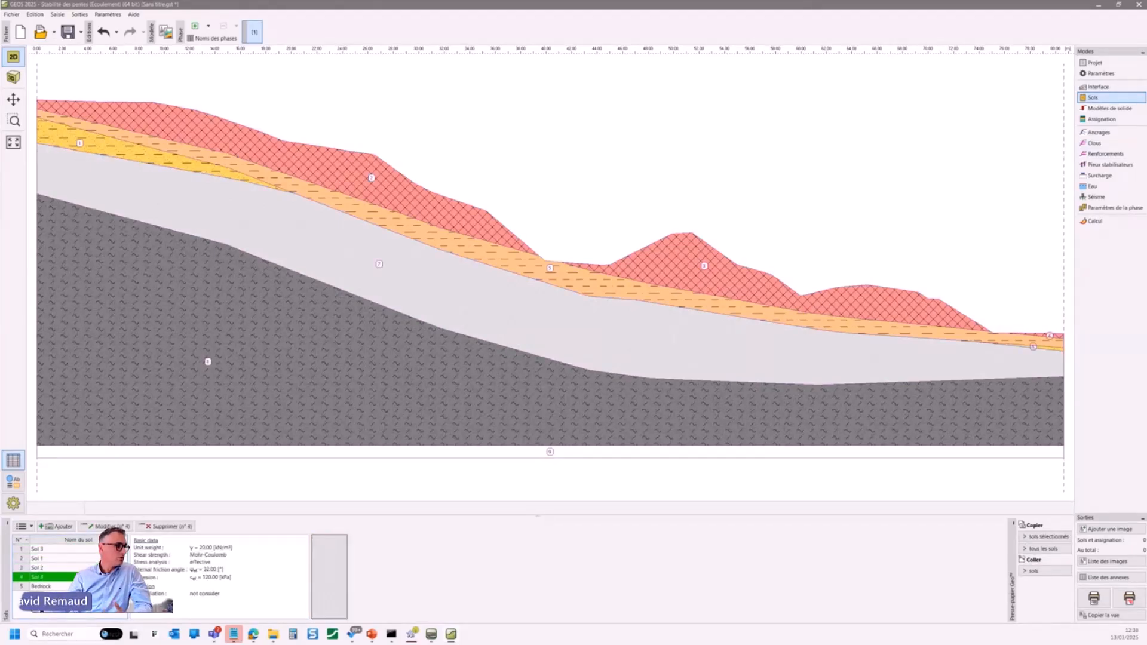
pyautogui.click(89, 568)
pyautogui.click(89, 559)
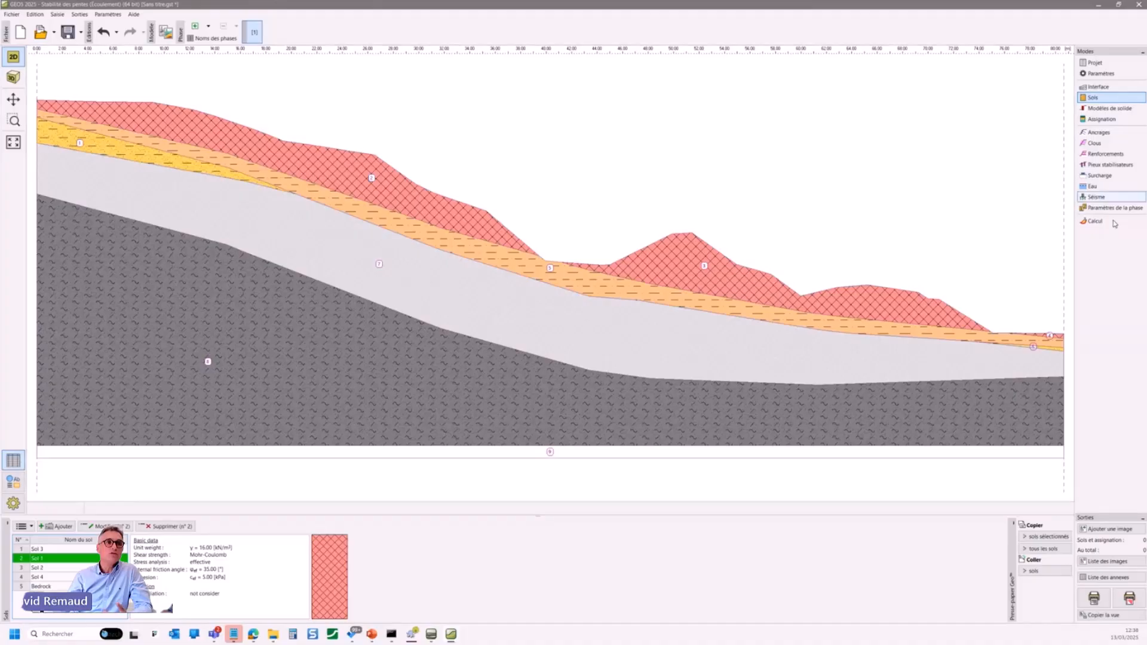
# Draw a circular slip surface of about 15 m radius through the upper slope, and try to calculate its stability.
pyautogui.click(1095, 223)
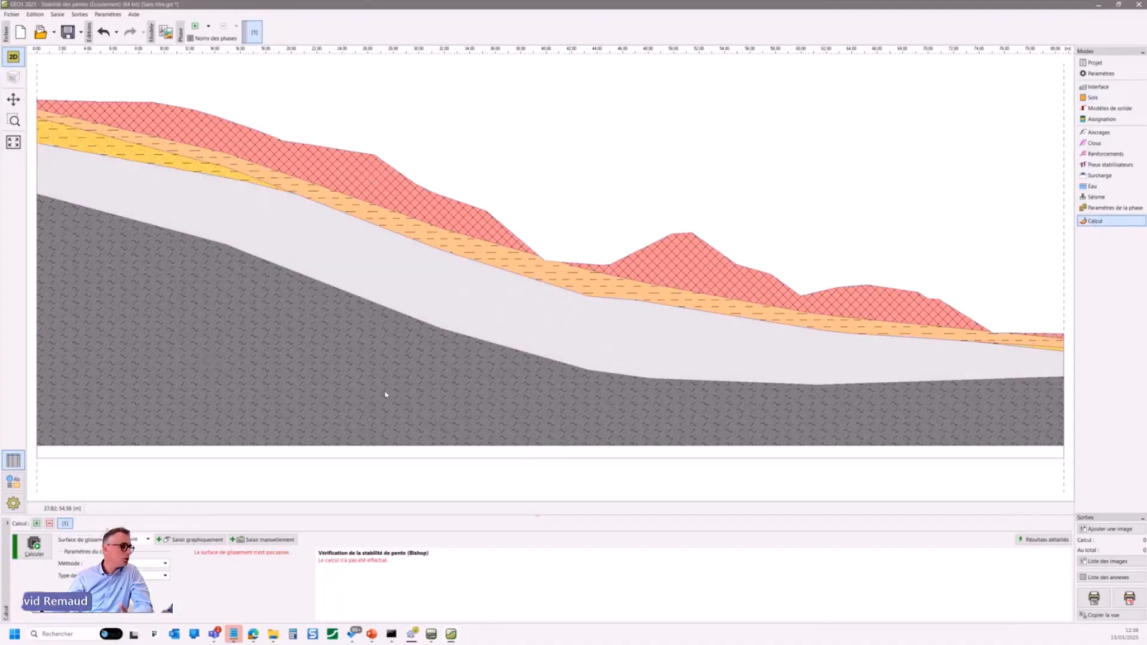
pyautogui.click(174, 539)
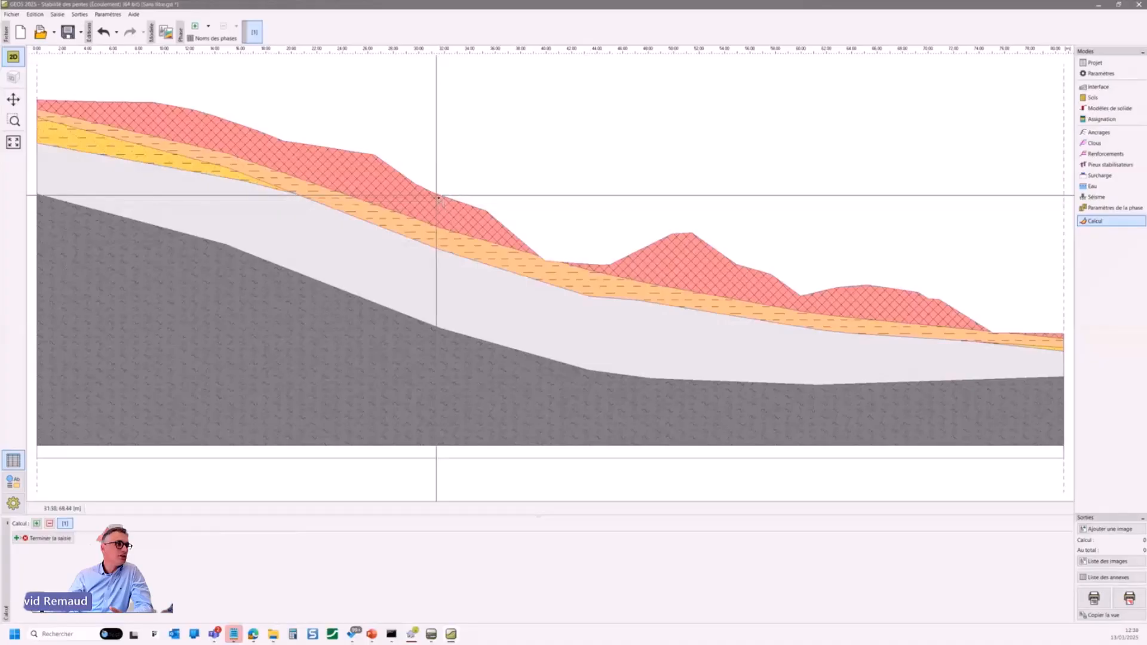
pyautogui.click(309, 145)
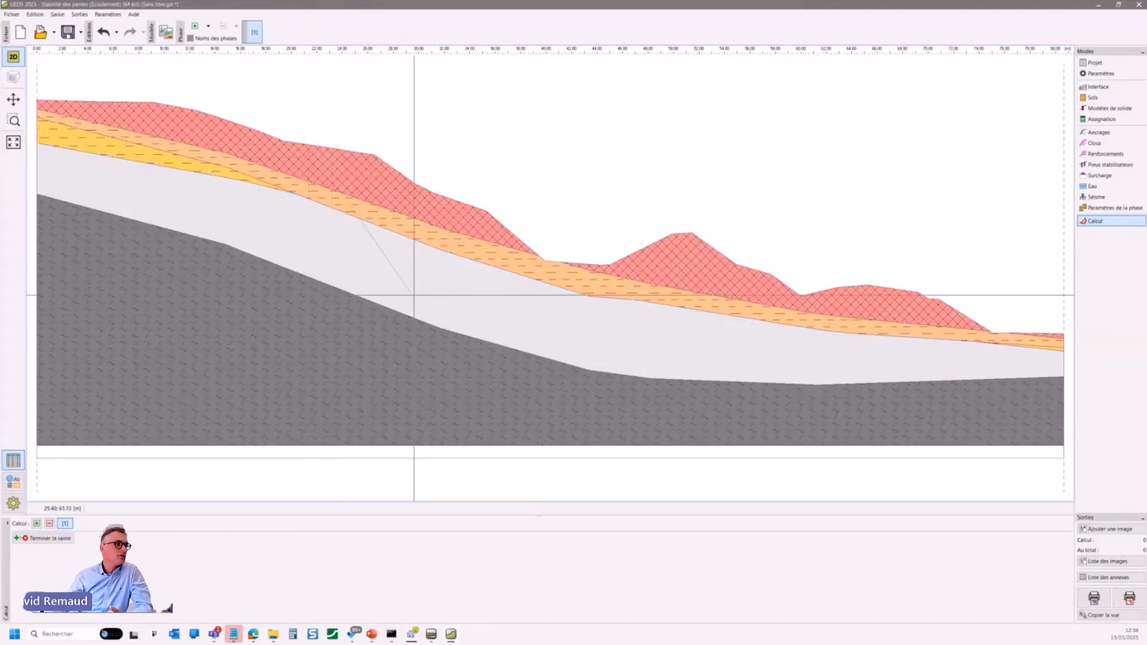
pyautogui.click(574, 261)
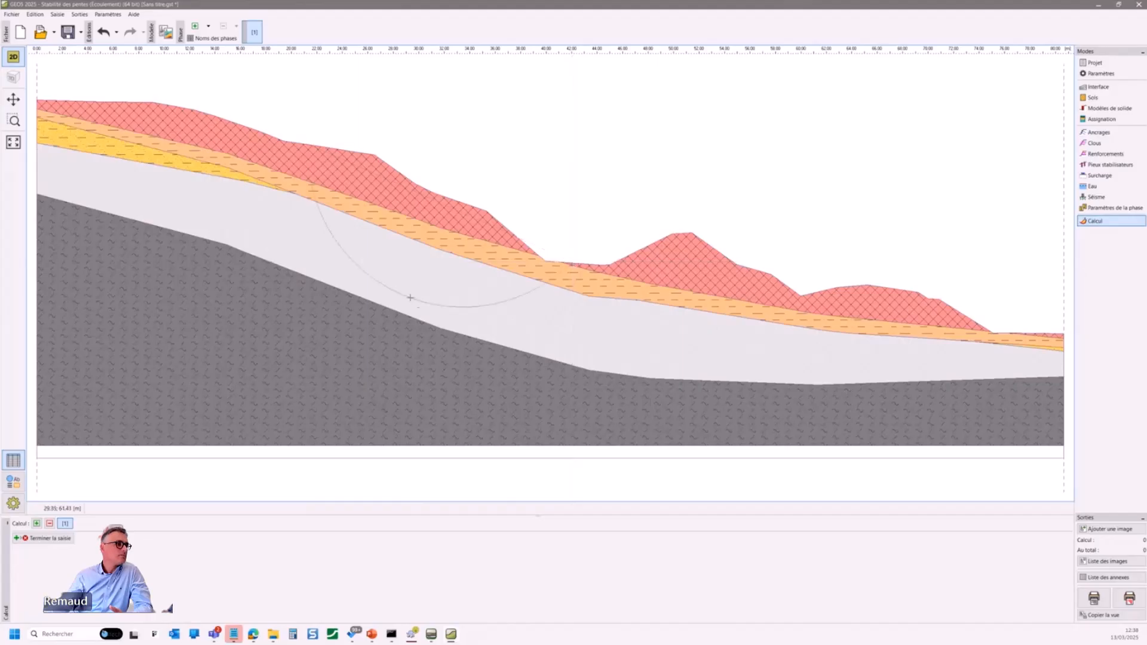
pyautogui.click(376, 239)
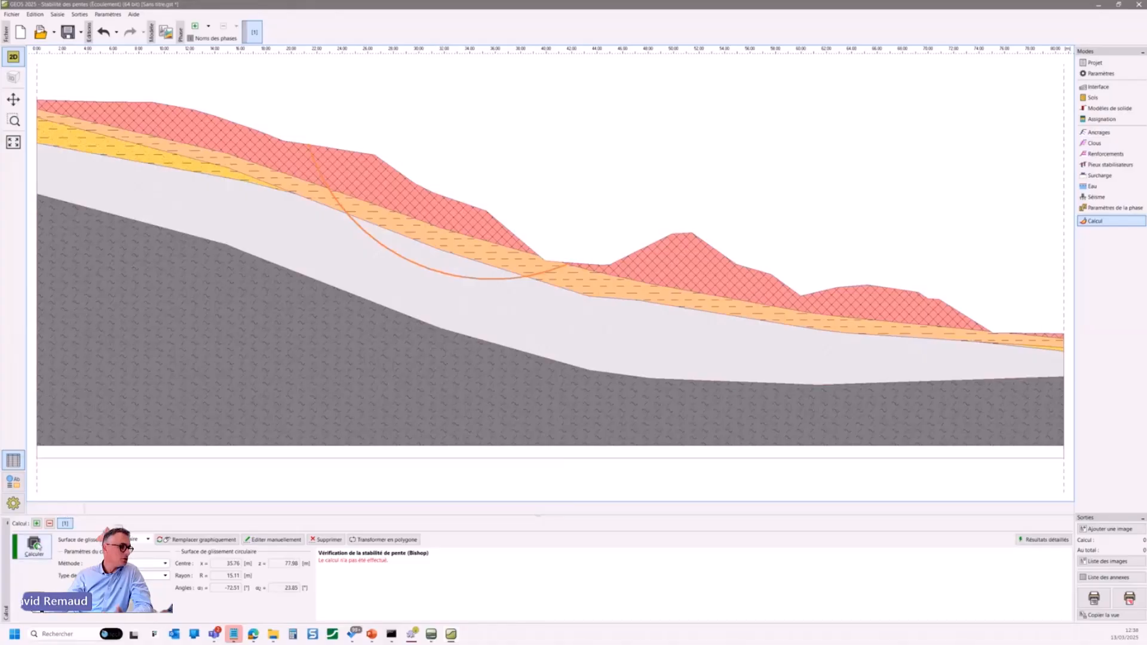
pyautogui.click(35, 545)
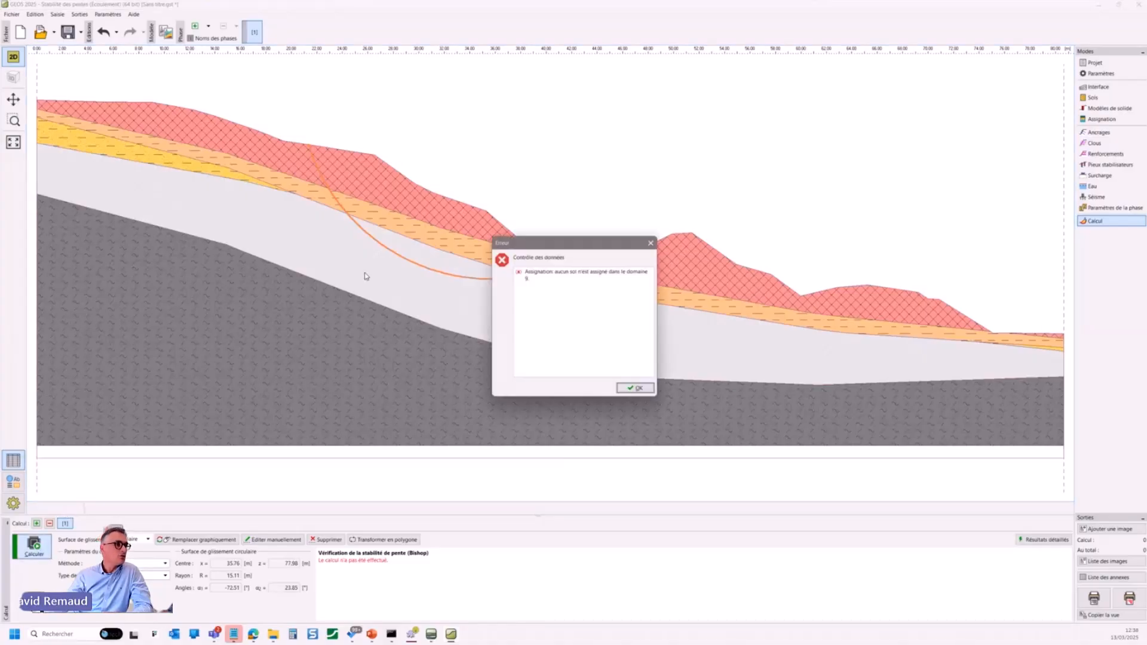
pyautogui.click(637, 389)
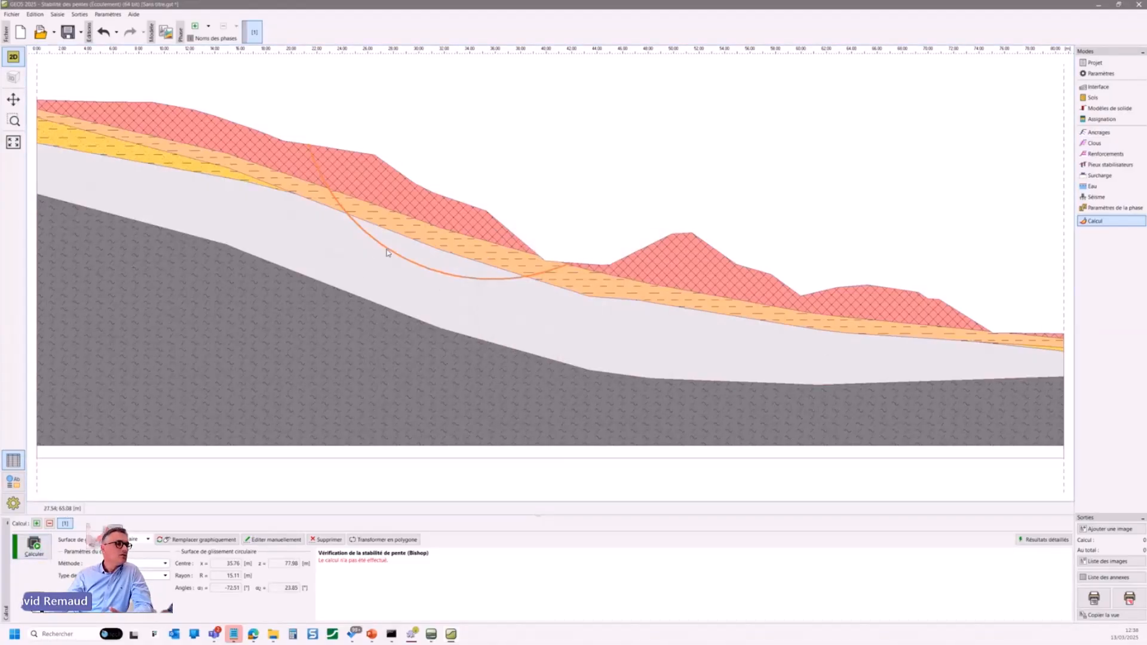
# Check the properties of all imported soils, from Sol 3 through Bedrock, in the soil list.
pyautogui.click(1093, 97)
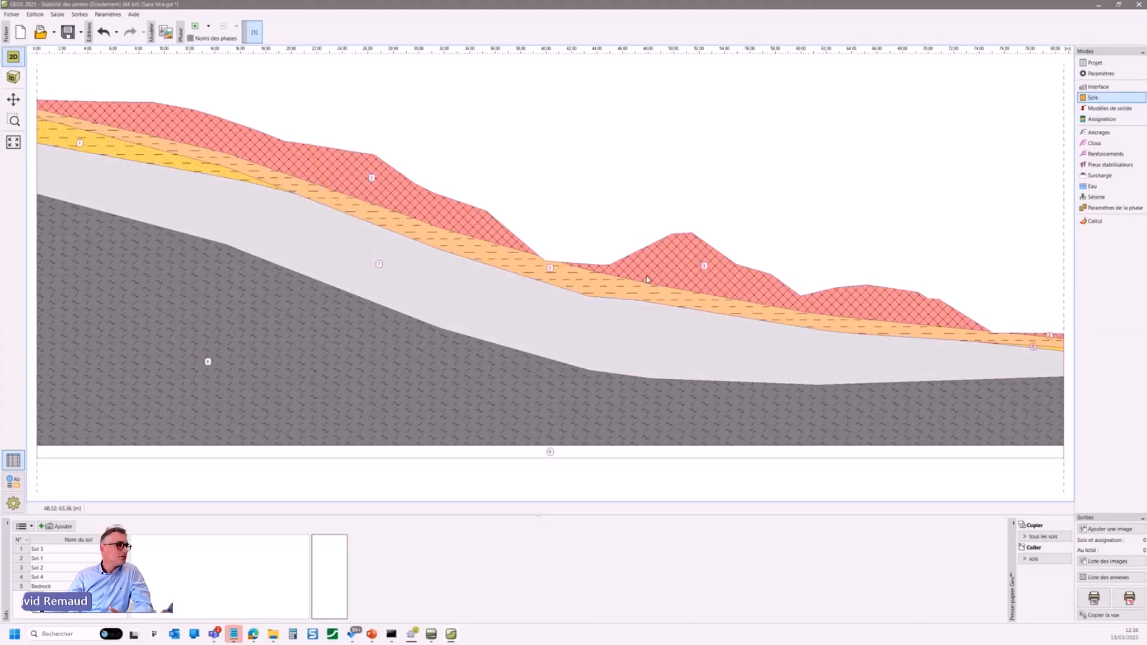
pyautogui.click(60, 549)
pyautogui.click(69, 559)
pyautogui.click(68, 568)
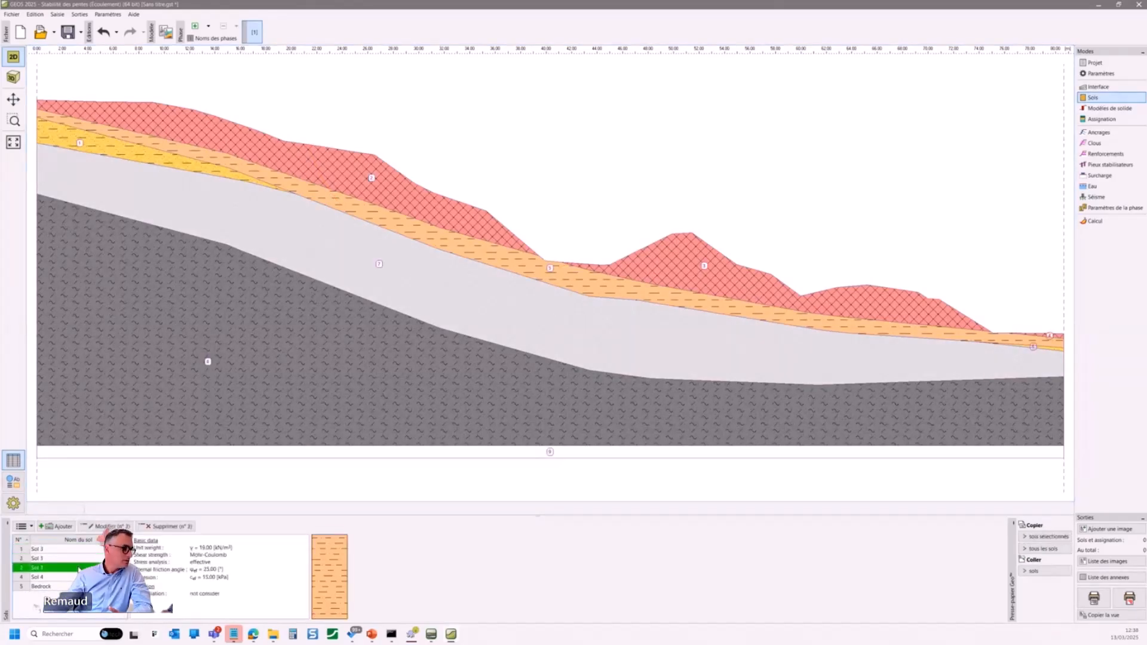
pyautogui.click(71, 578)
pyautogui.click(68, 587)
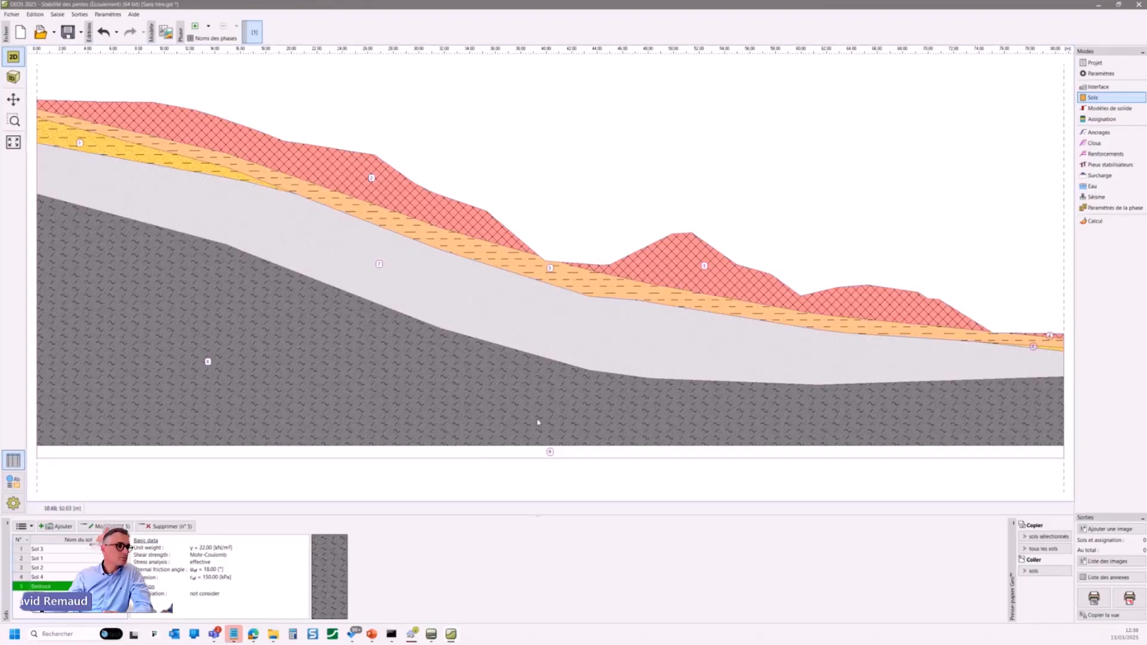
# Assign the Bedrock soil to the thin unassigned domain at the base of the section.
pyautogui.click(1102, 119)
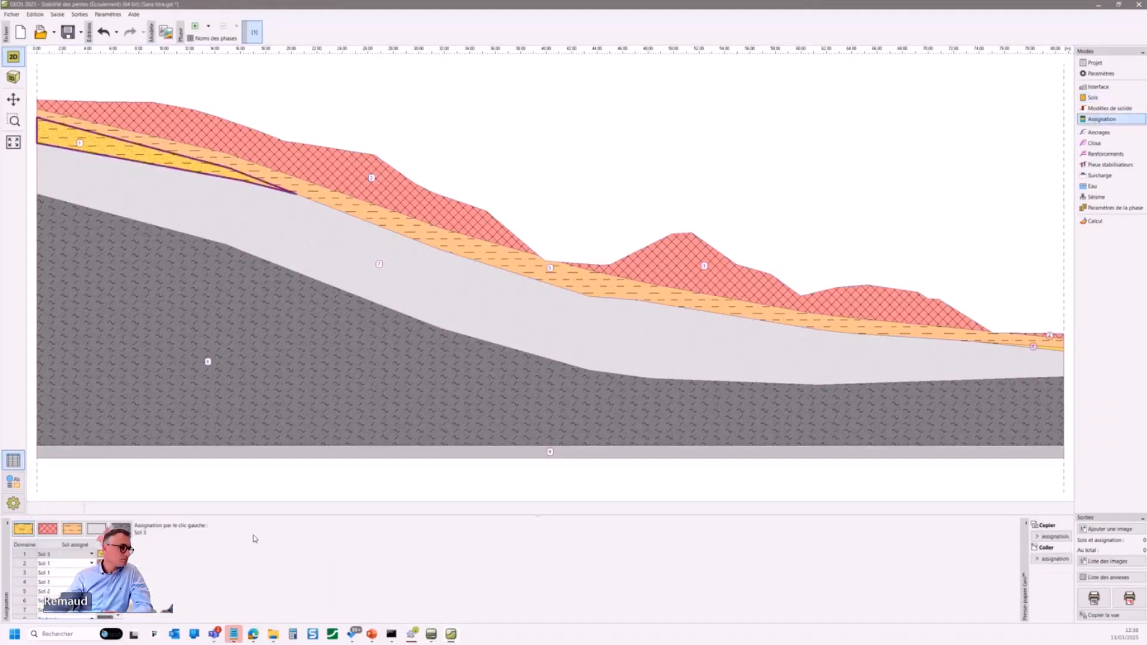
pyautogui.click(173, 452)
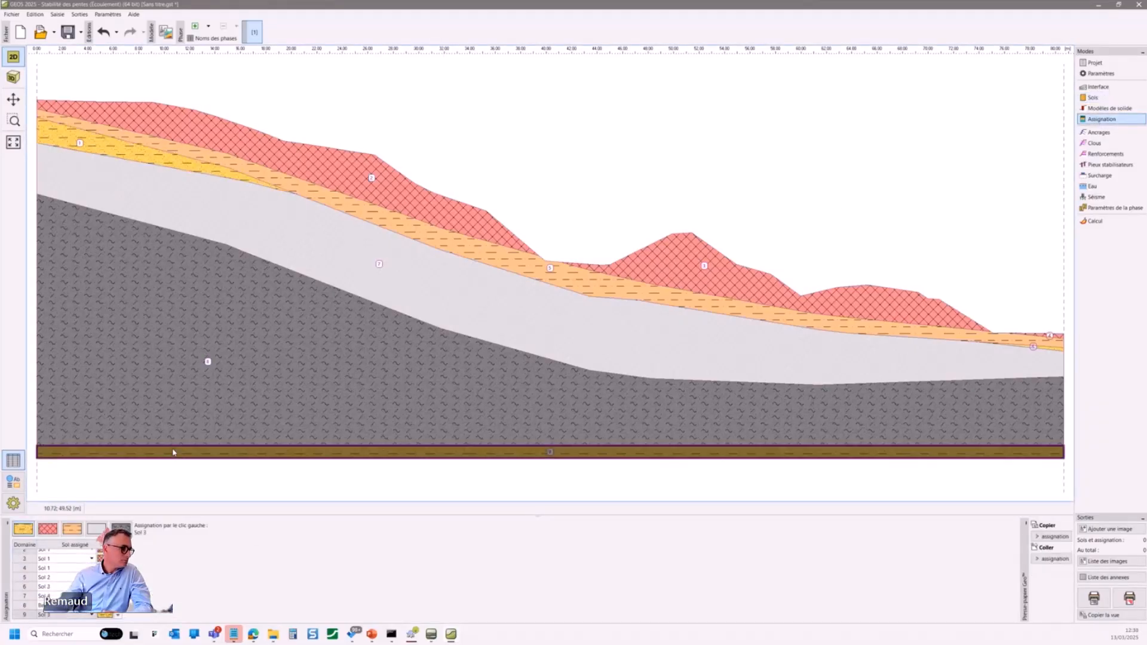
pyautogui.click(121, 529)
pyautogui.click(156, 452)
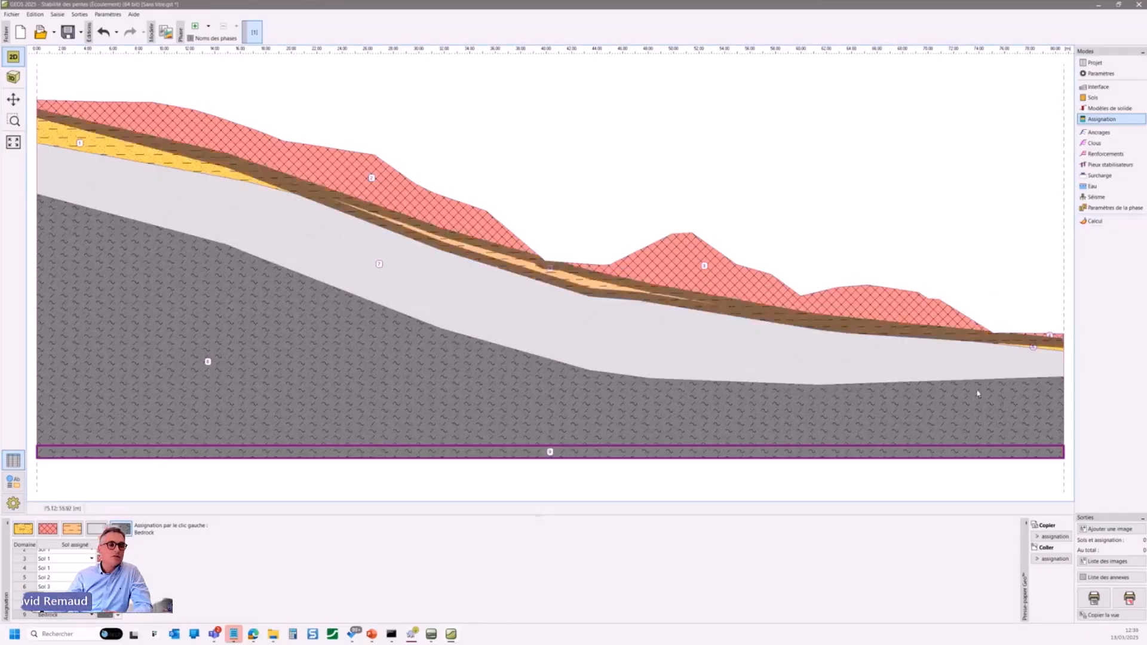
# Calculate the drawn circle's stability with Bishop, and recalculate with the analysis type that searches for the critical slip surface.
pyautogui.click(1096, 221)
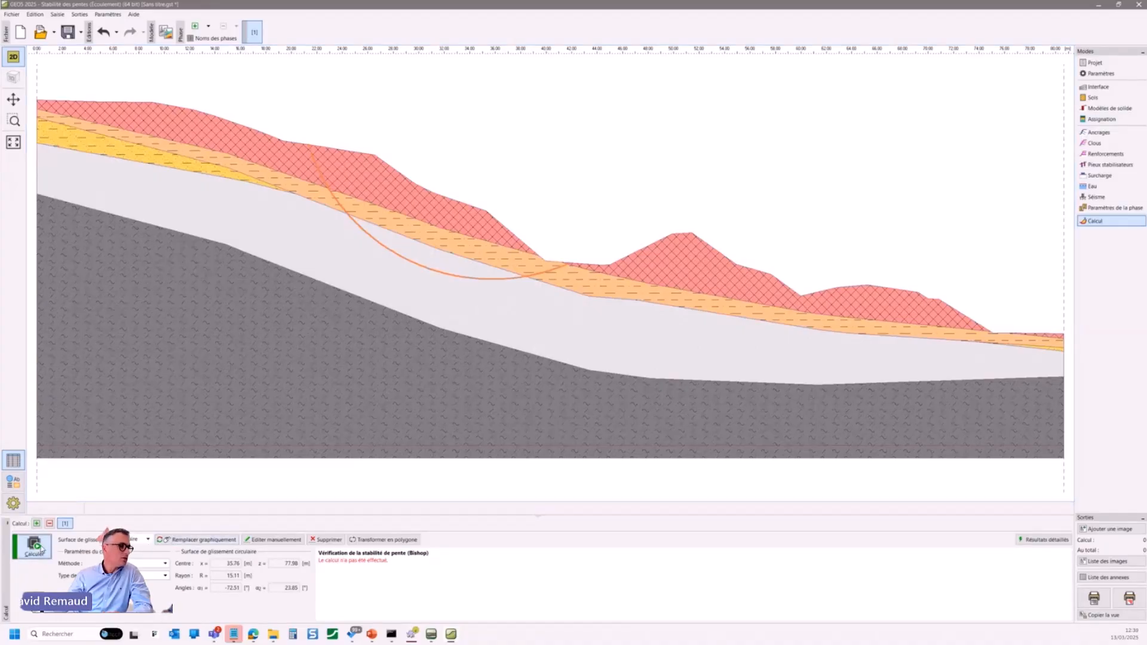
pyautogui.click(36, 546)
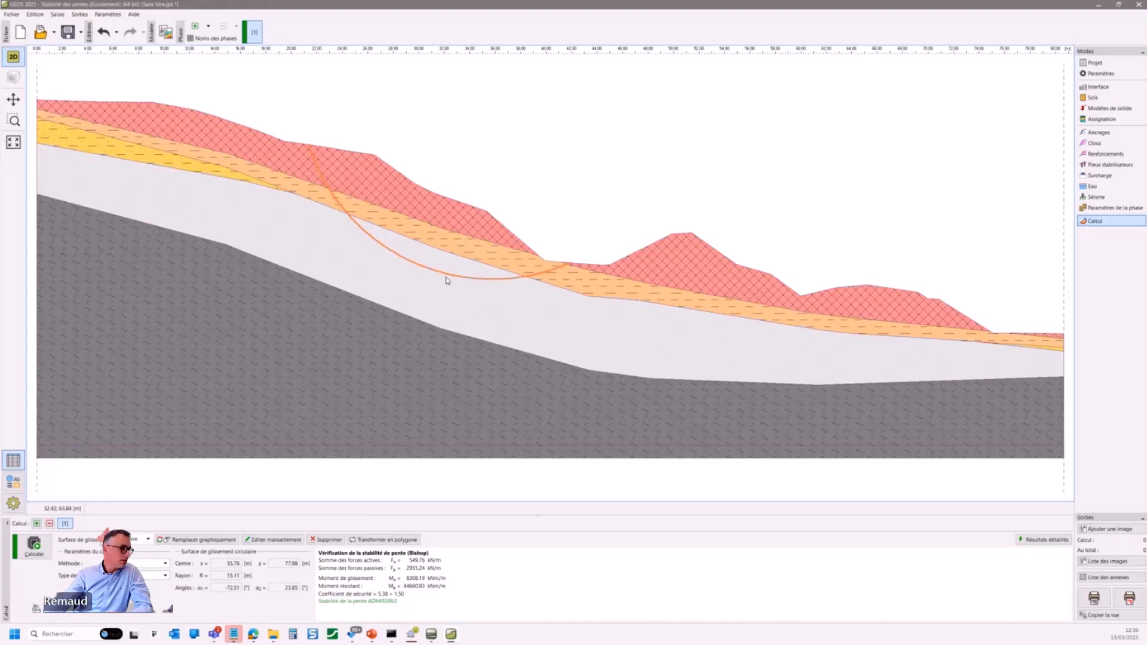
pyautogui.click(152, 578)
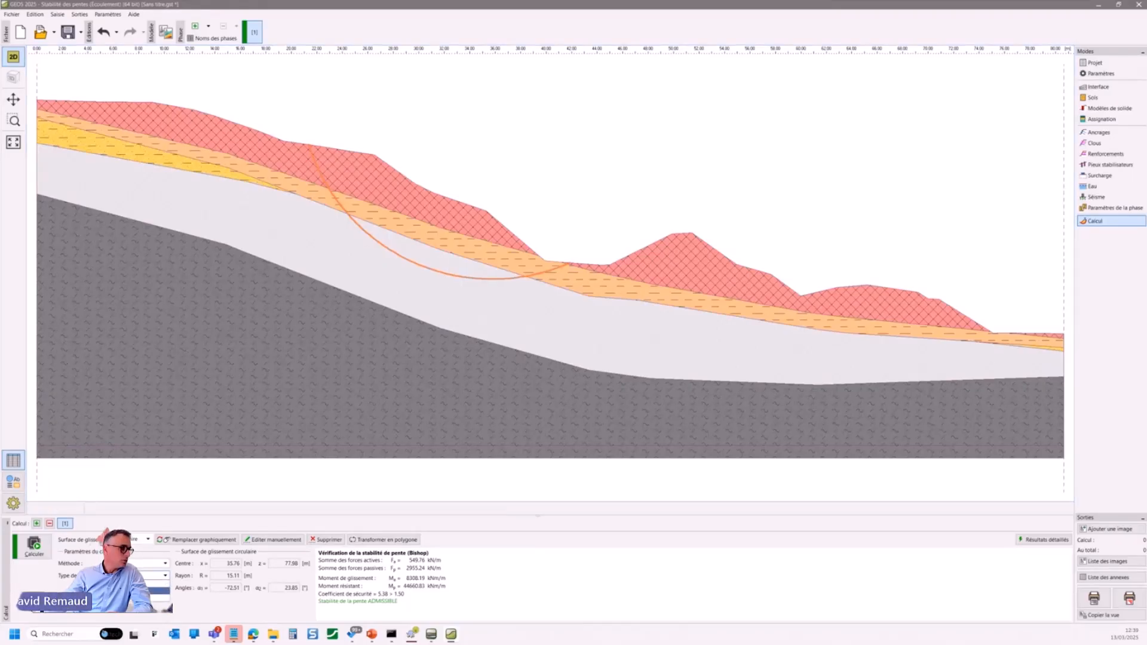
pyautogui.click(156, 590)
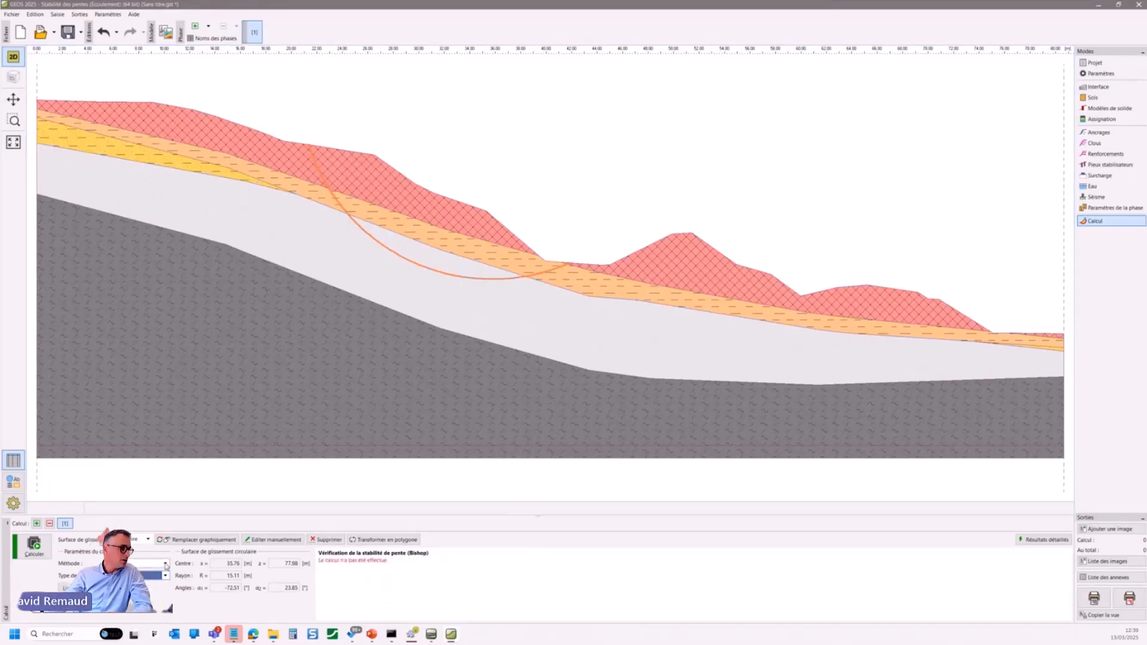
pyautogui.click(163, 564)
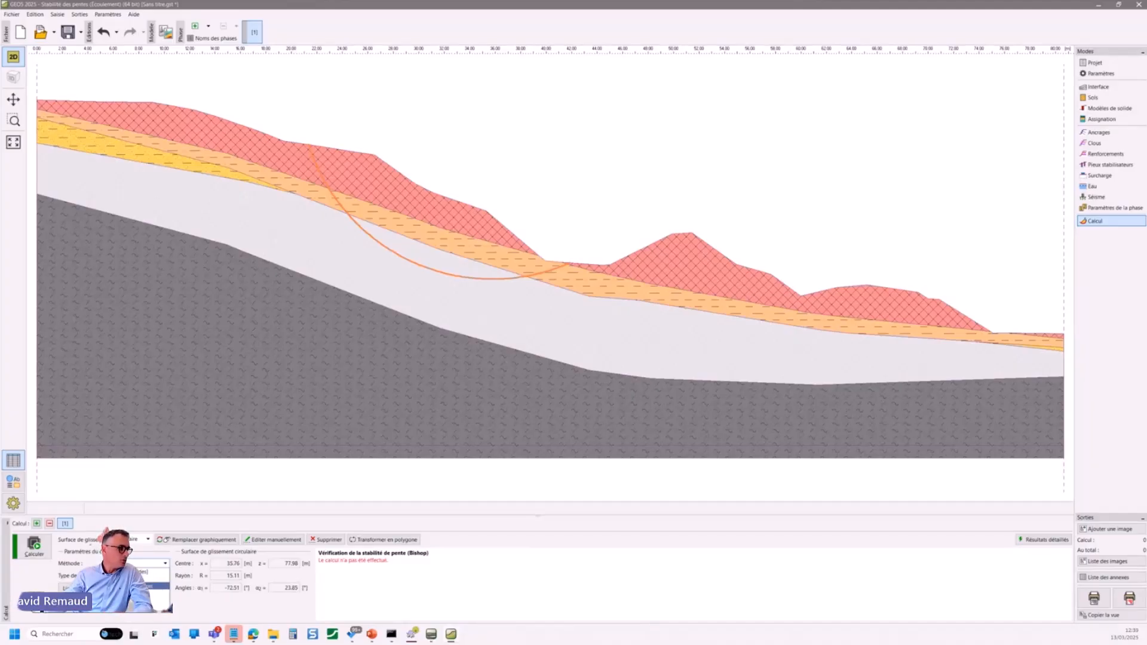
pyautogui.click(154, 571)
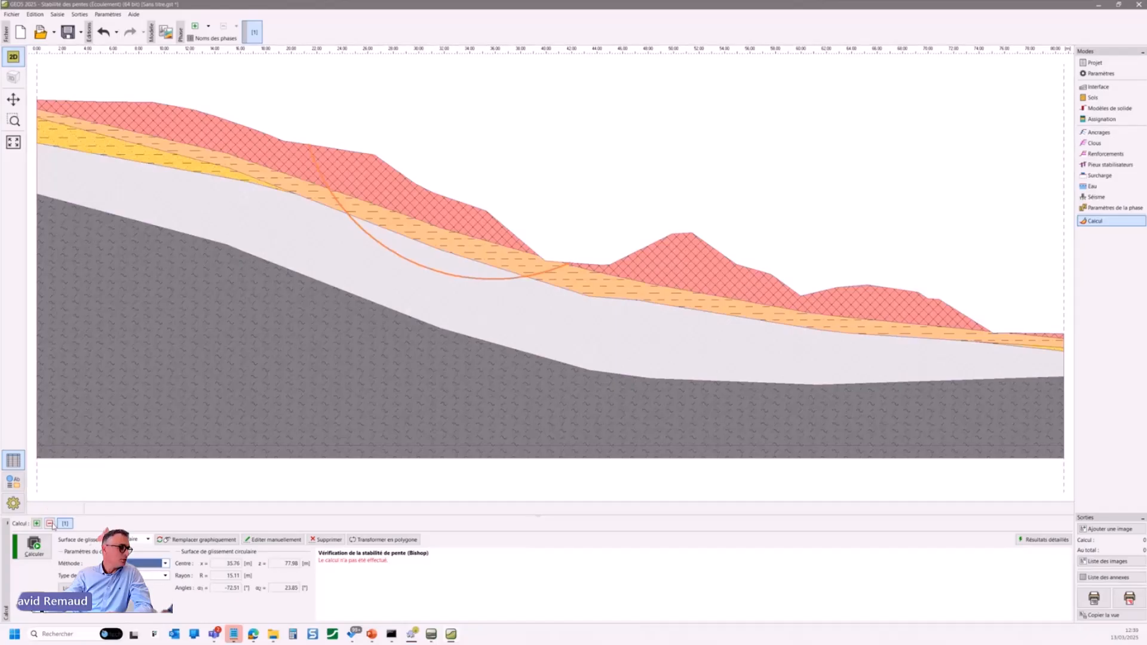
pyautogui.click(34, 545)
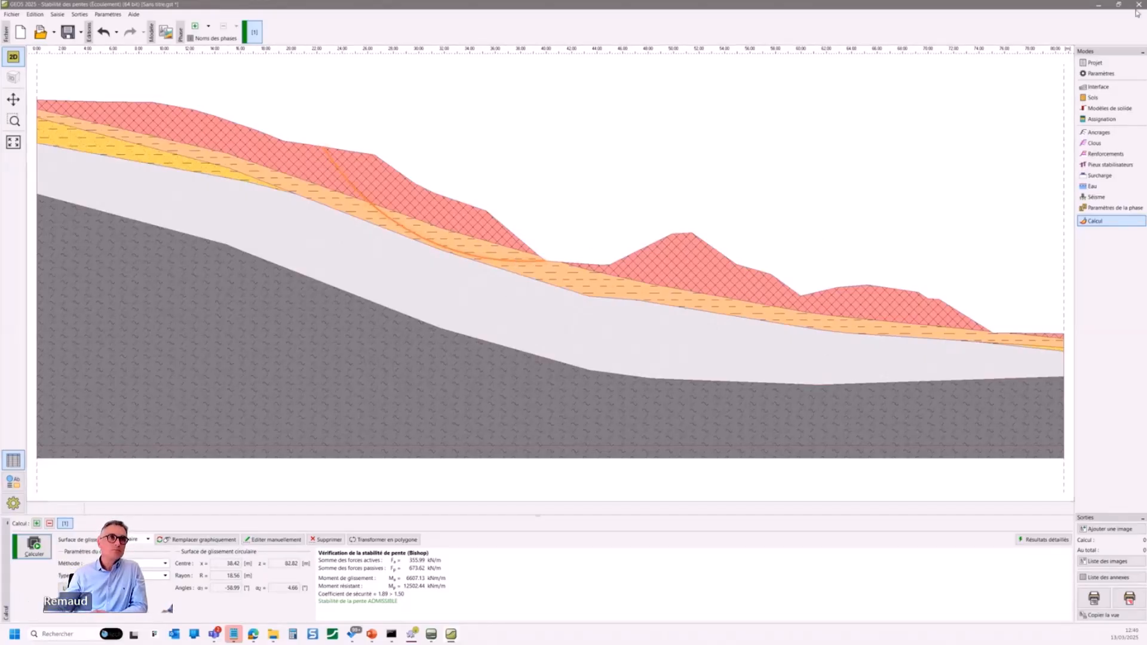
# Minimise the slope stability program and close the GEO5 2025 folder to return to the Stratigraphie section editor.
pyautogui.click(1100, 4)
pyautogui.click(961, 80)
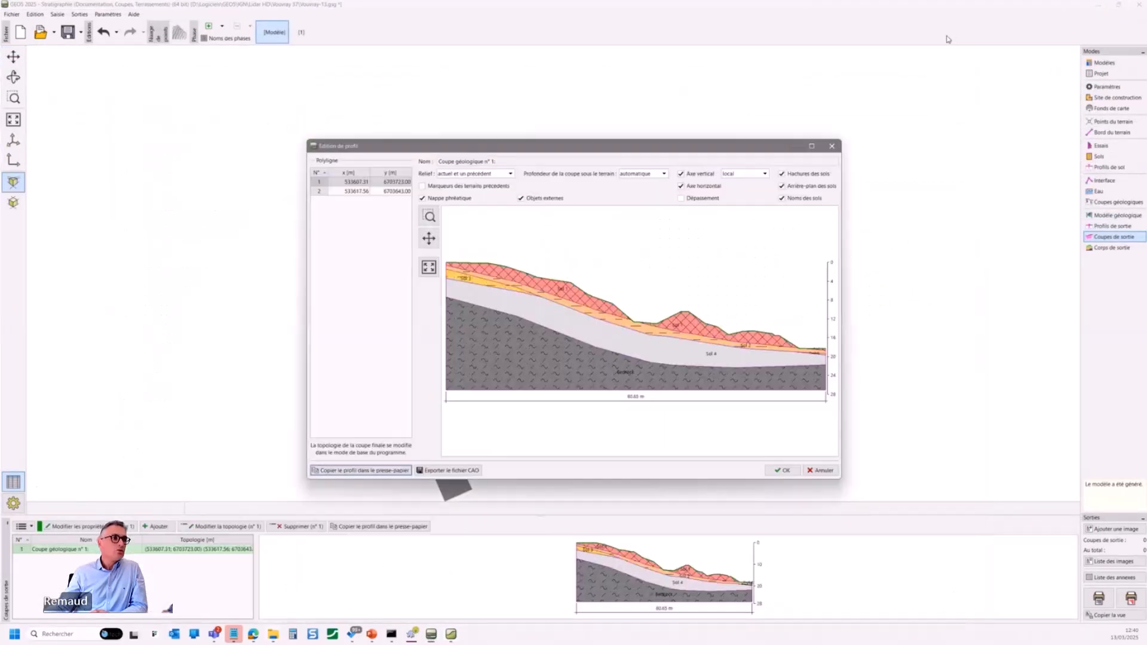
# Cancel the output section editor without changes and switch to the running PowerPoint slide show.
pyautogui.click(823, 470)
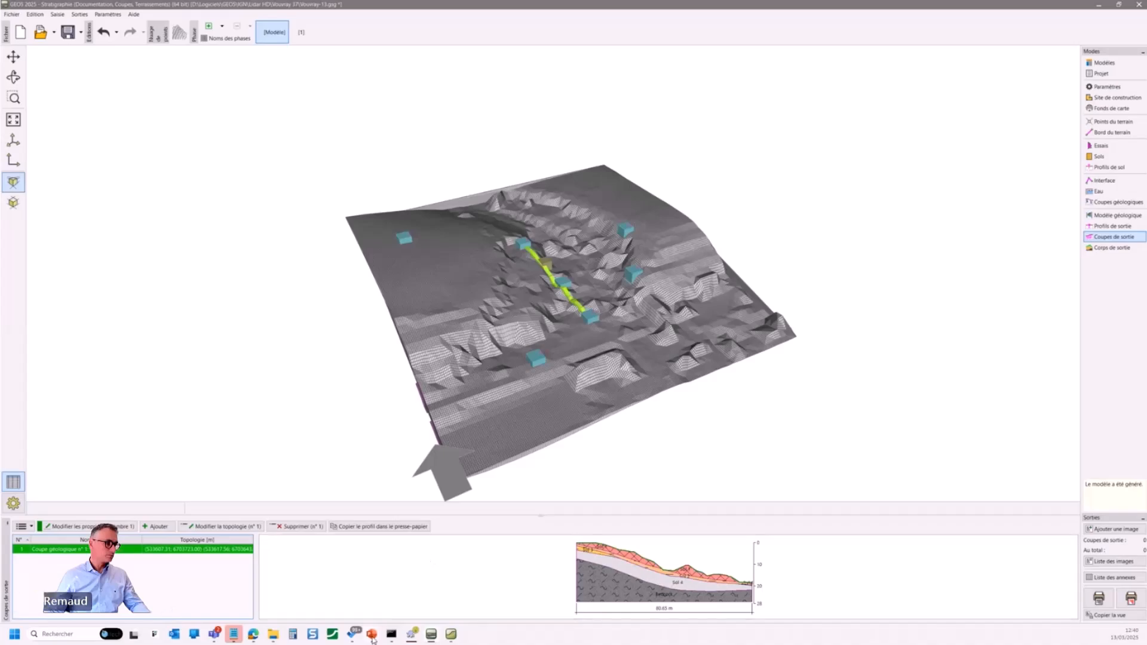
pyautogui.moveTo(372, 638)
pyautogui.click(378, 574)
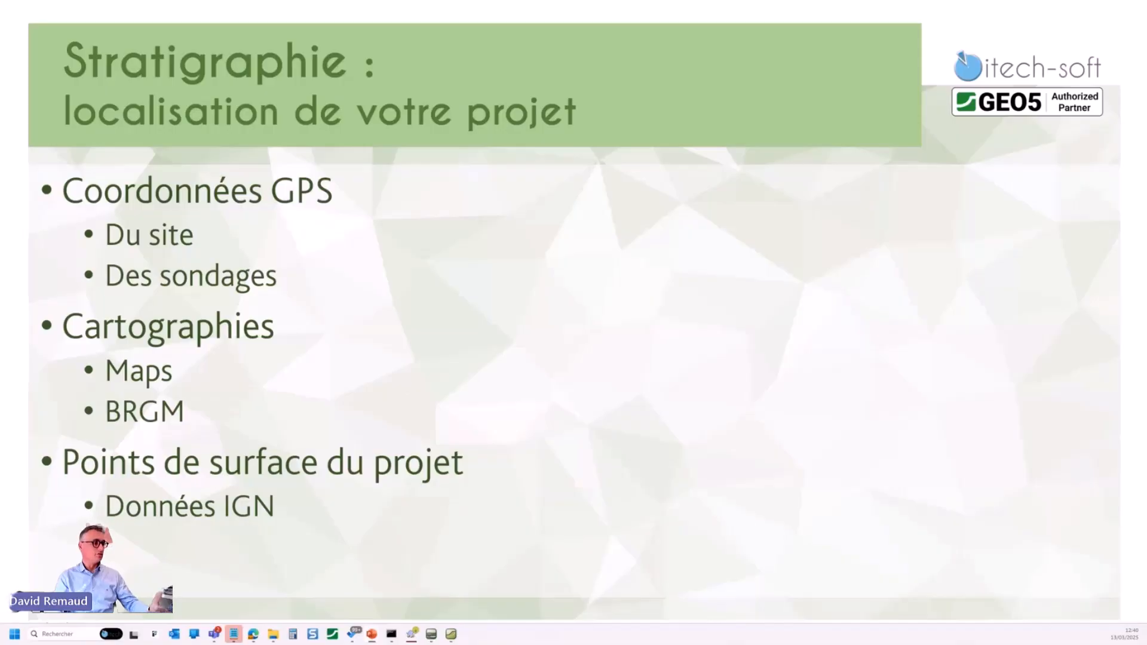
pyautogui.press('Right')
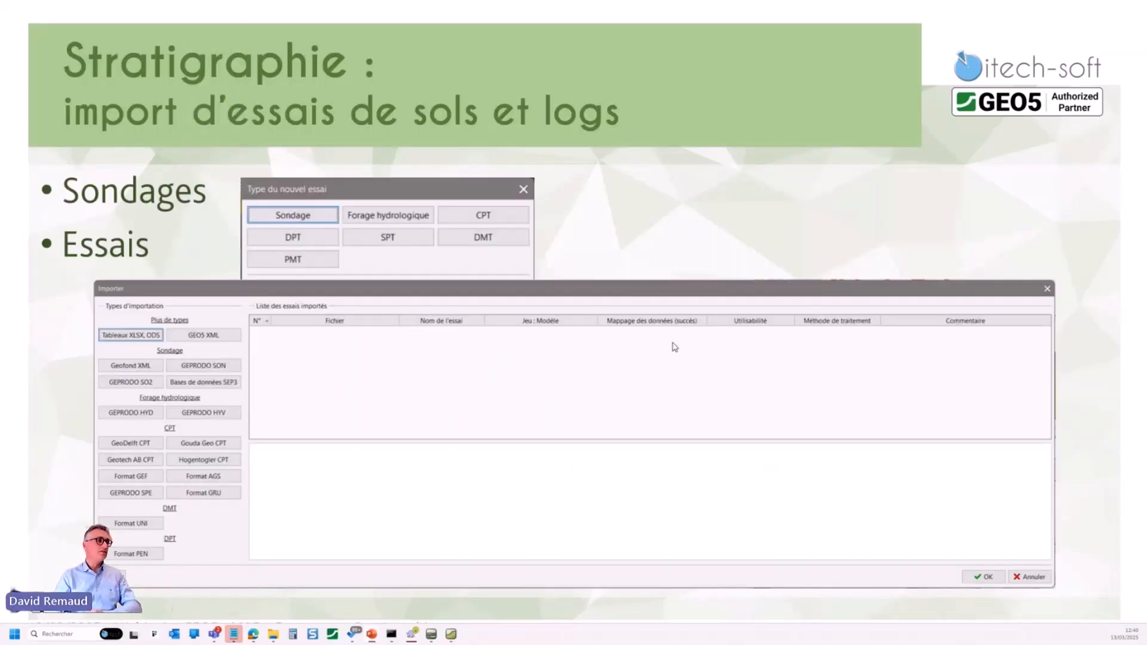
pyautogui.press('Right')
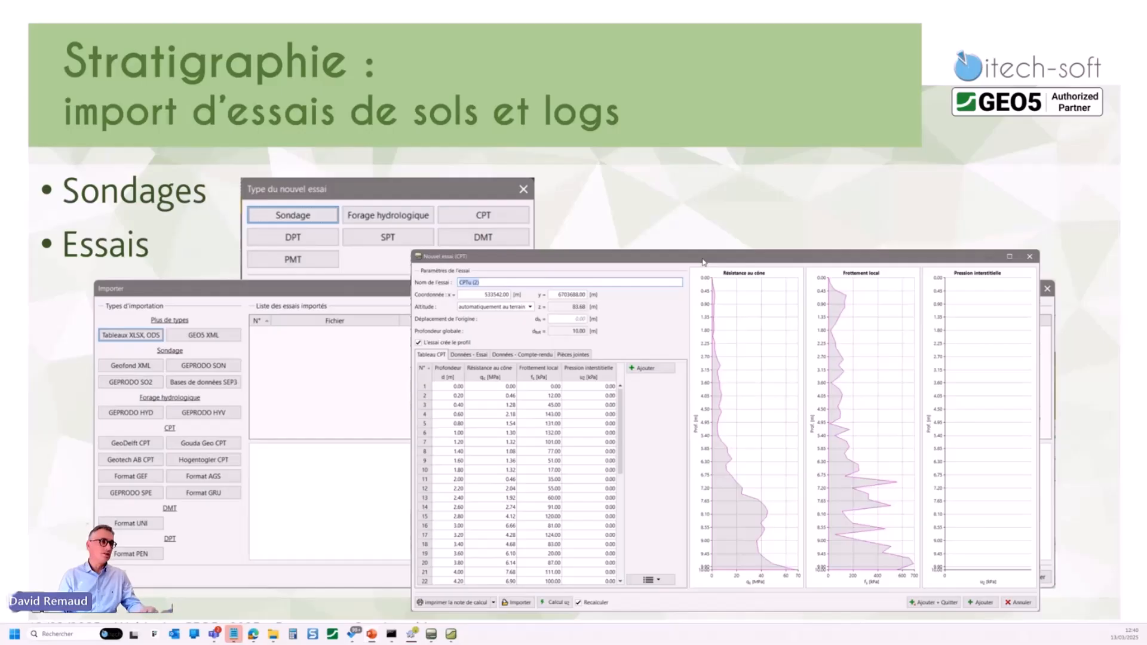
pyautogui.press('Right')
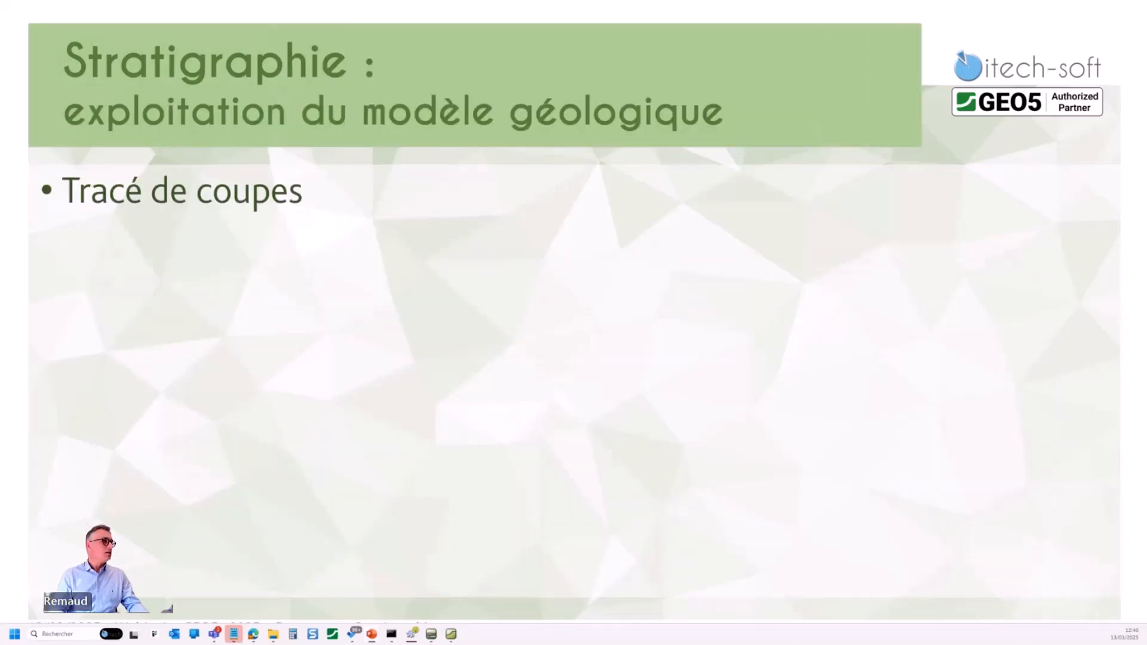
pyautogui.press('Right')
pyautogui.press('Right')
pyautogui.press('Right')
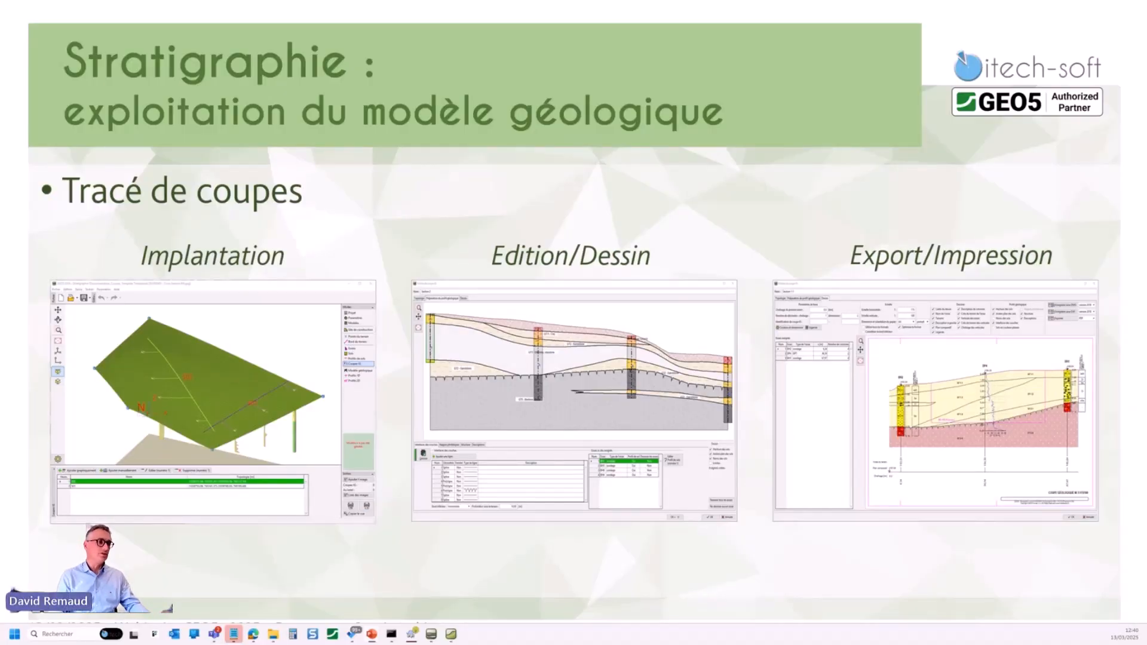
pyautogui.press('Right')
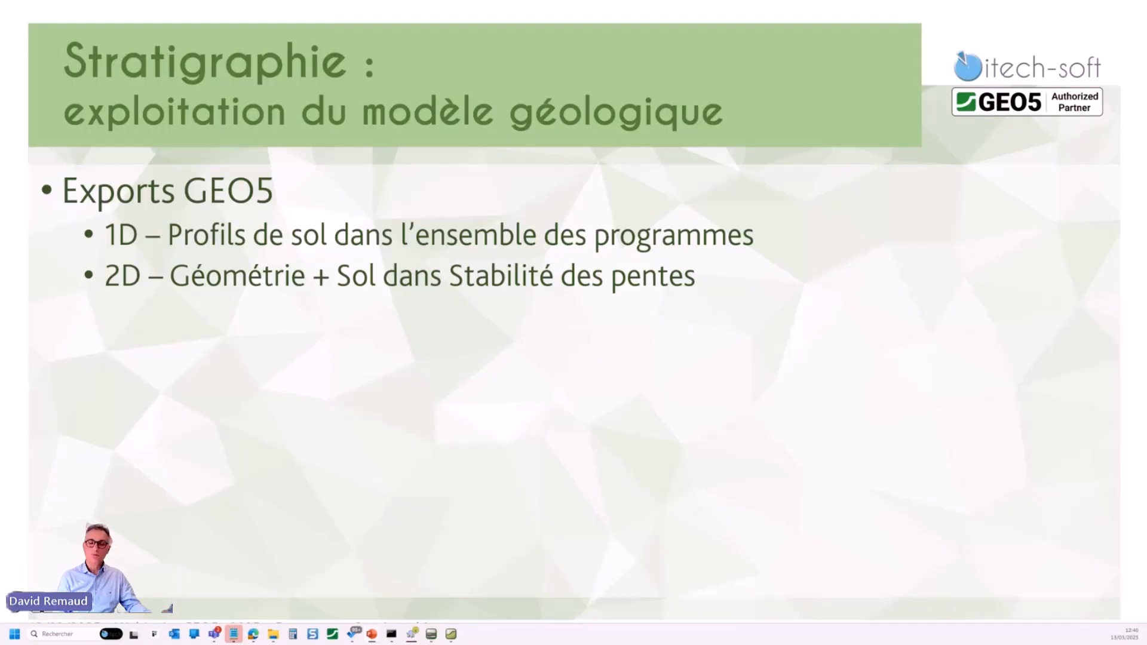
# Return to Stratigraphie, view the soil list, and open borehole BH5 from the field tests in an enlarged editing window.
pyautogui.hotkey('alt', 'Tab')
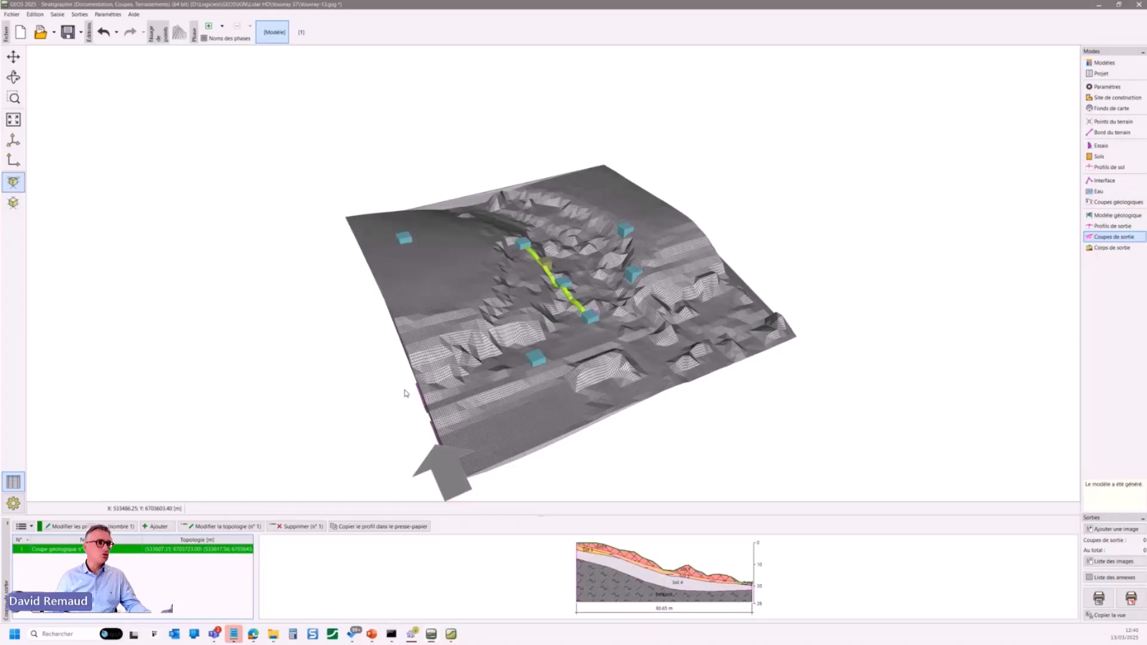
pyautogui.click(1109, 157)
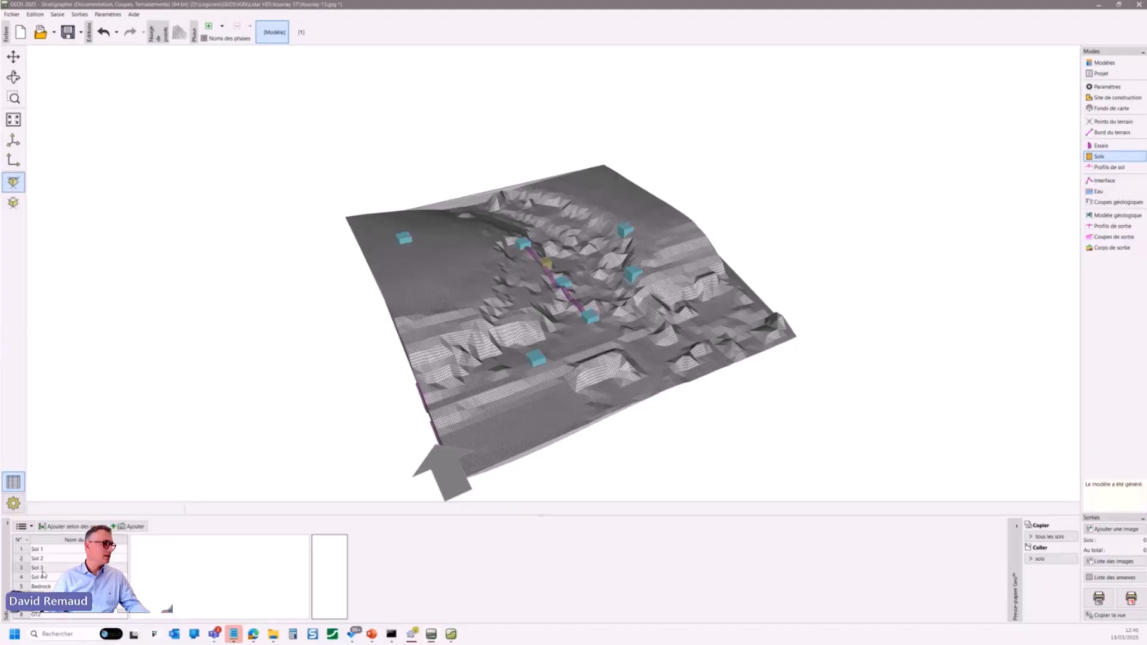
pyautogui.click(1100, 145)
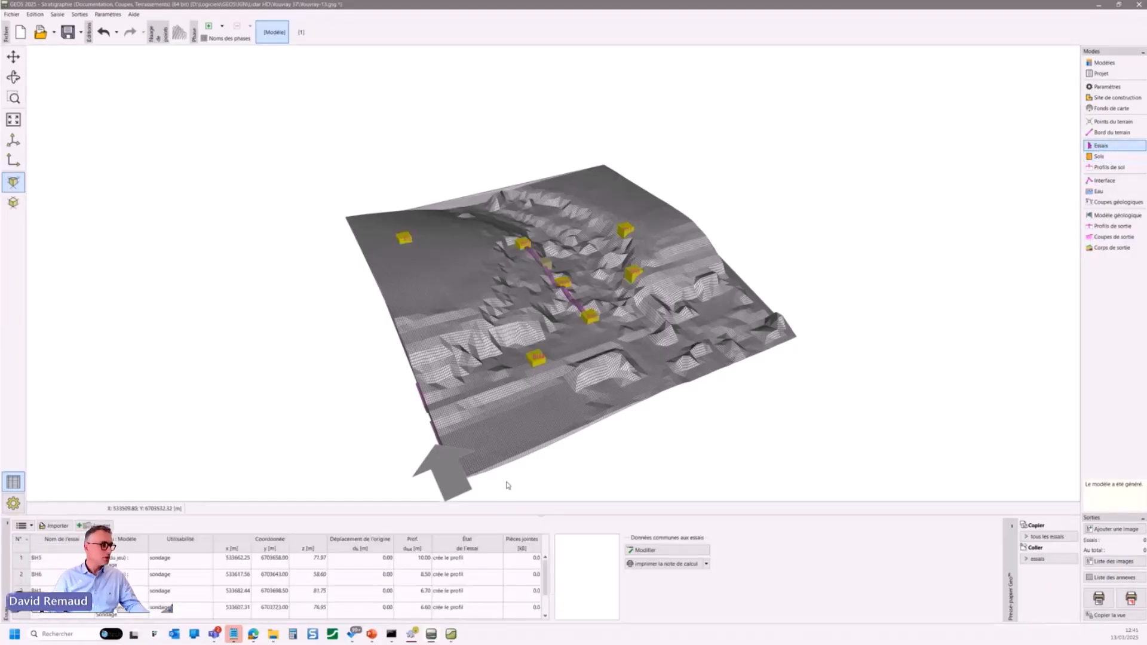
pyautogui.doubleClick(169, 564)
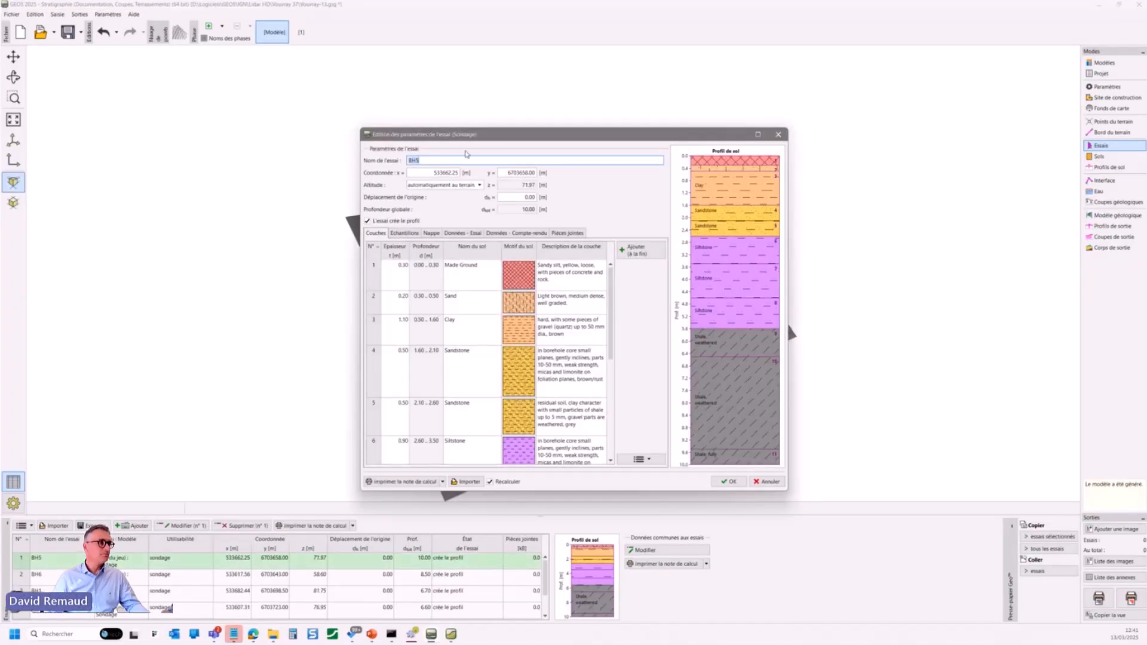
pyautogui.moveTo(467, 143); pyautogui.dragTo(401, 123)
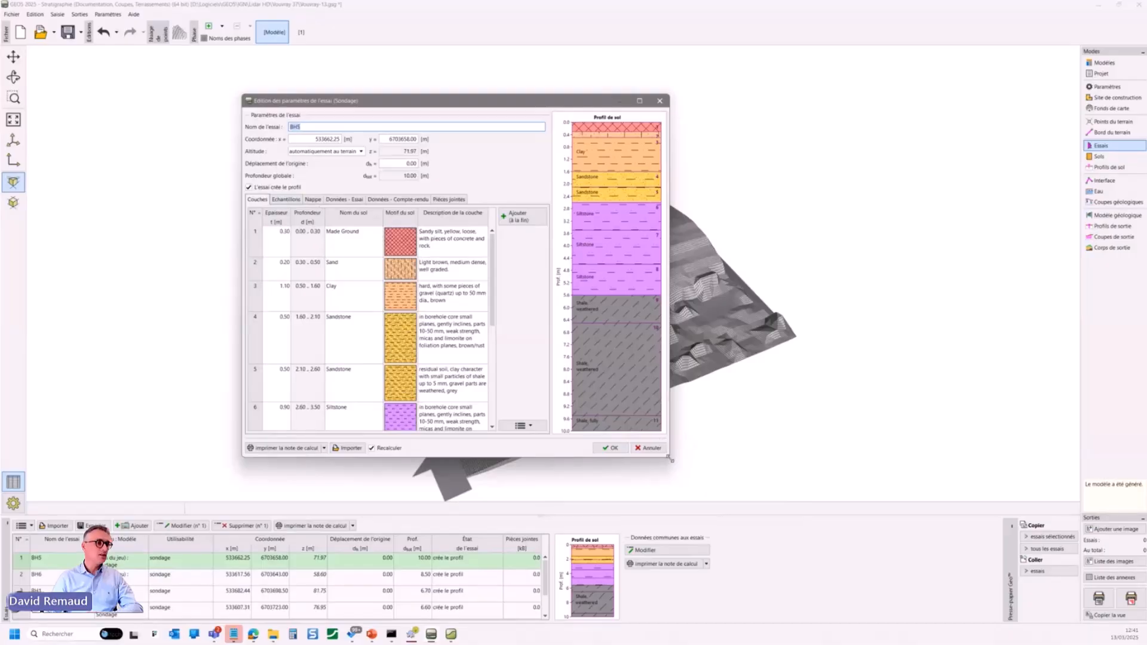
pyautogui.moveTo(669, 457); pyautogui.dragTo(847, 476)
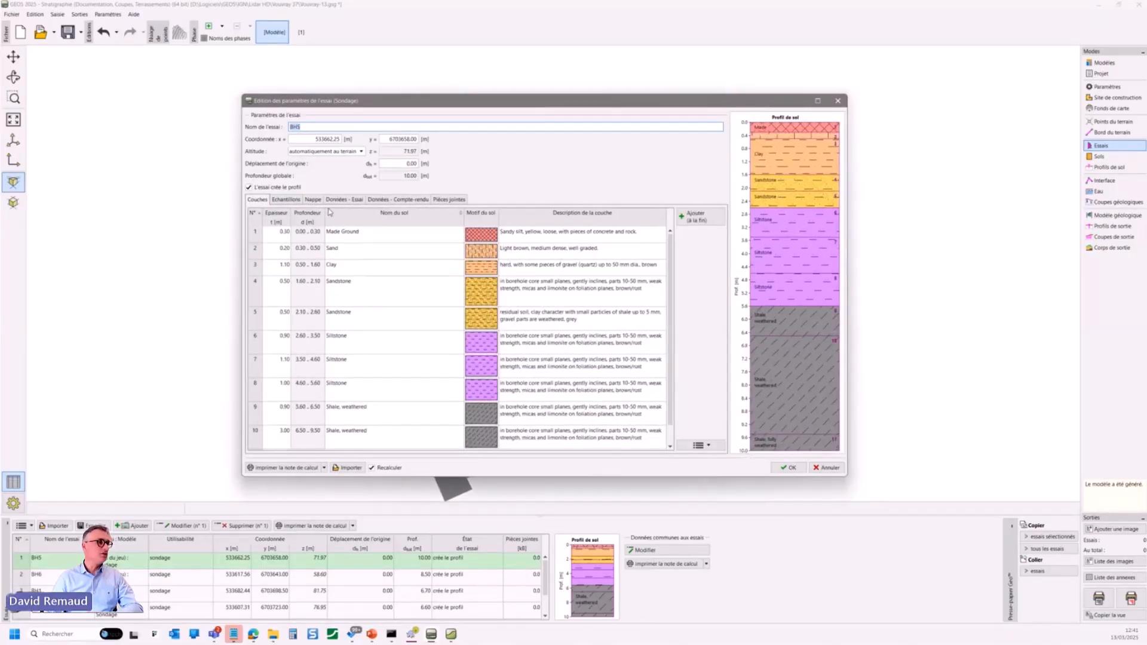
# Inspect the Made Ground layer's pattern and description in borehole BH5, leaving the layer unchanged.
pyautogui.click(402, 233)
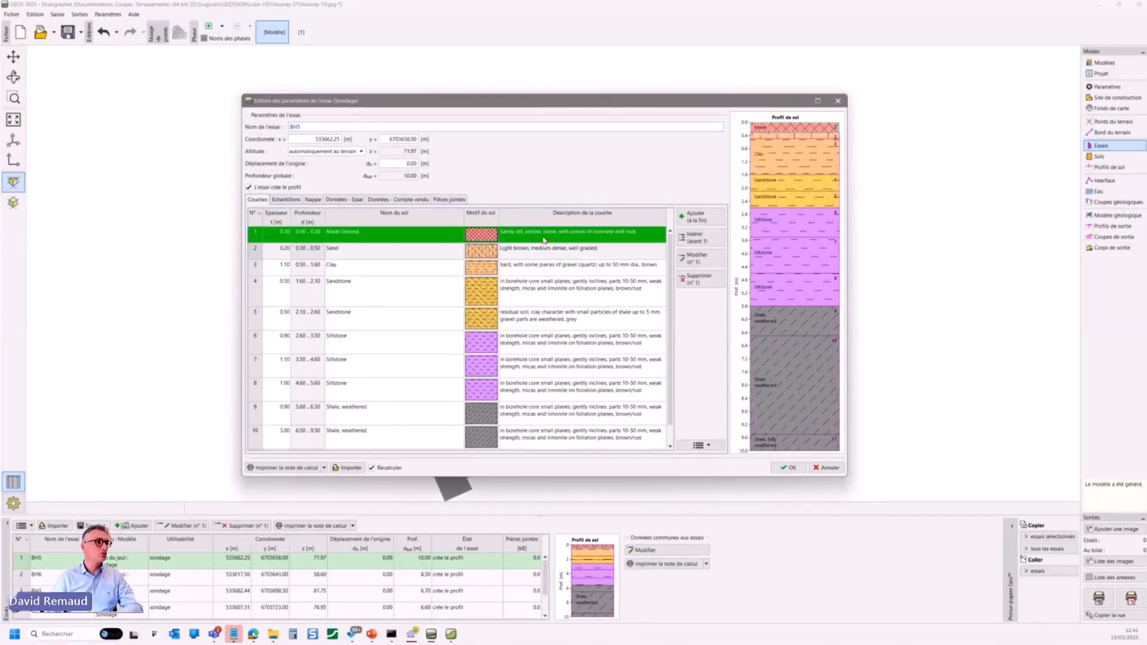
pyautogui.doubleClick(601, 240)
pyautogui.click(458, 327)
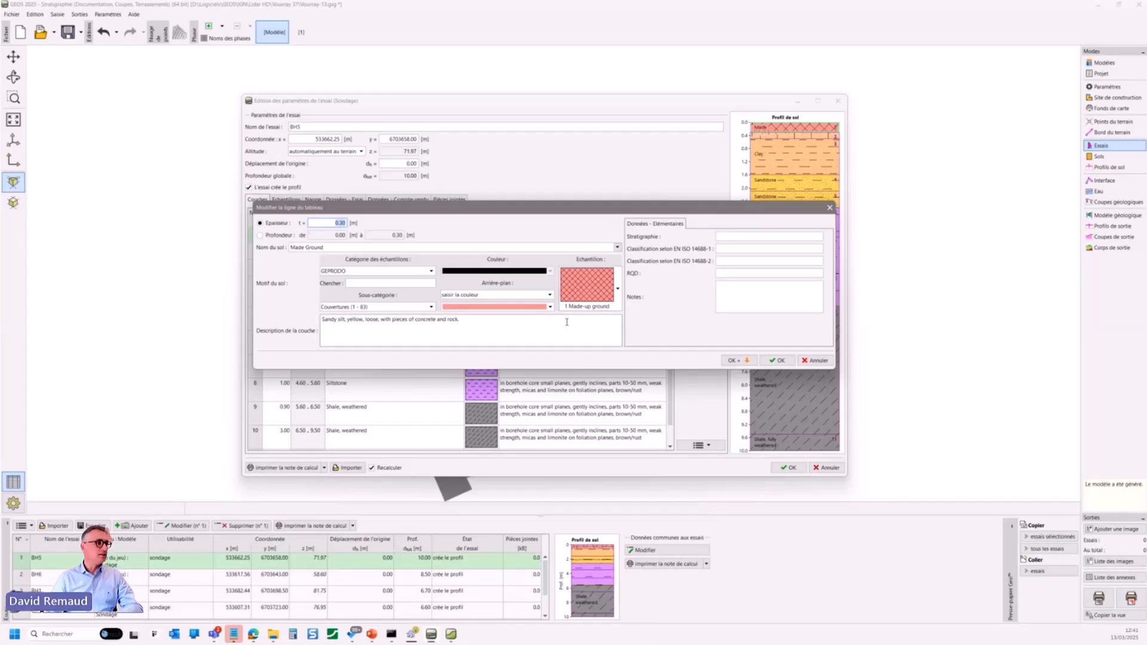
pyautogui.click(824, 361)
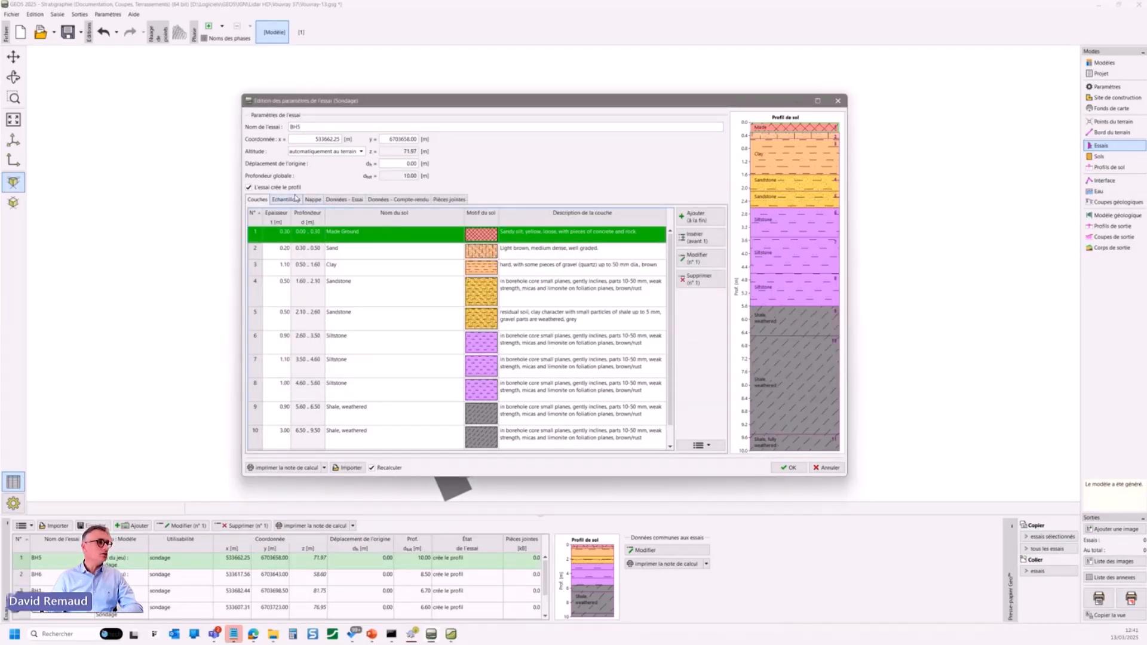
# Review BH5's samples, test data, report data and attachments, including the options for attaching an image, without adding anything.
pyautogui.click(297, 200)
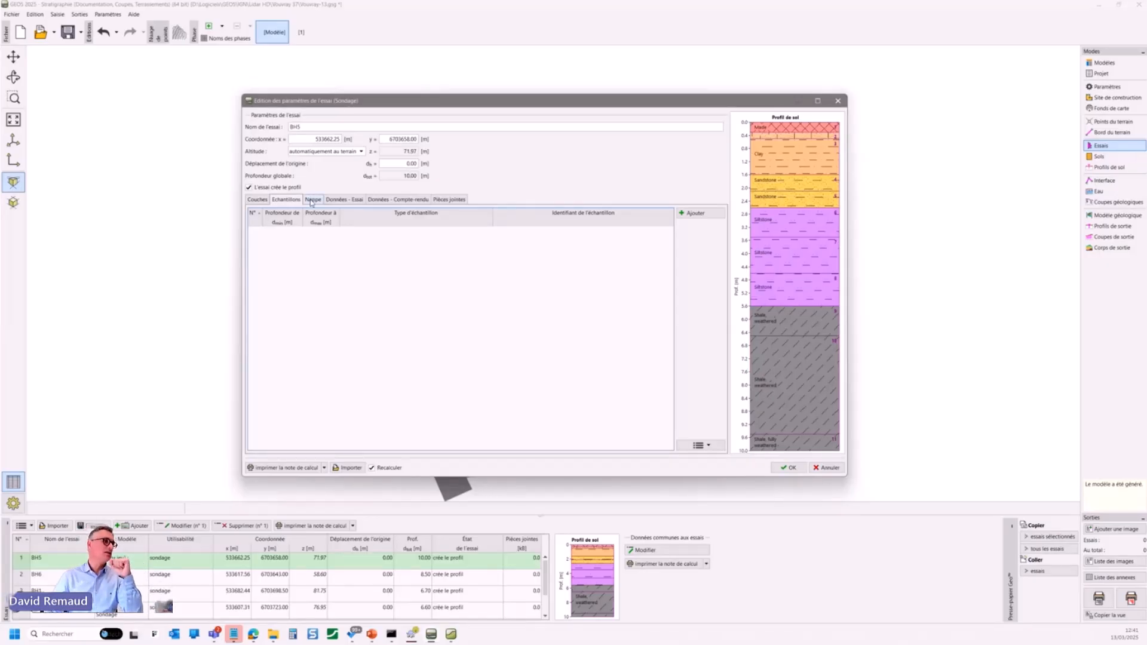
pyautogui.click(338, 200)
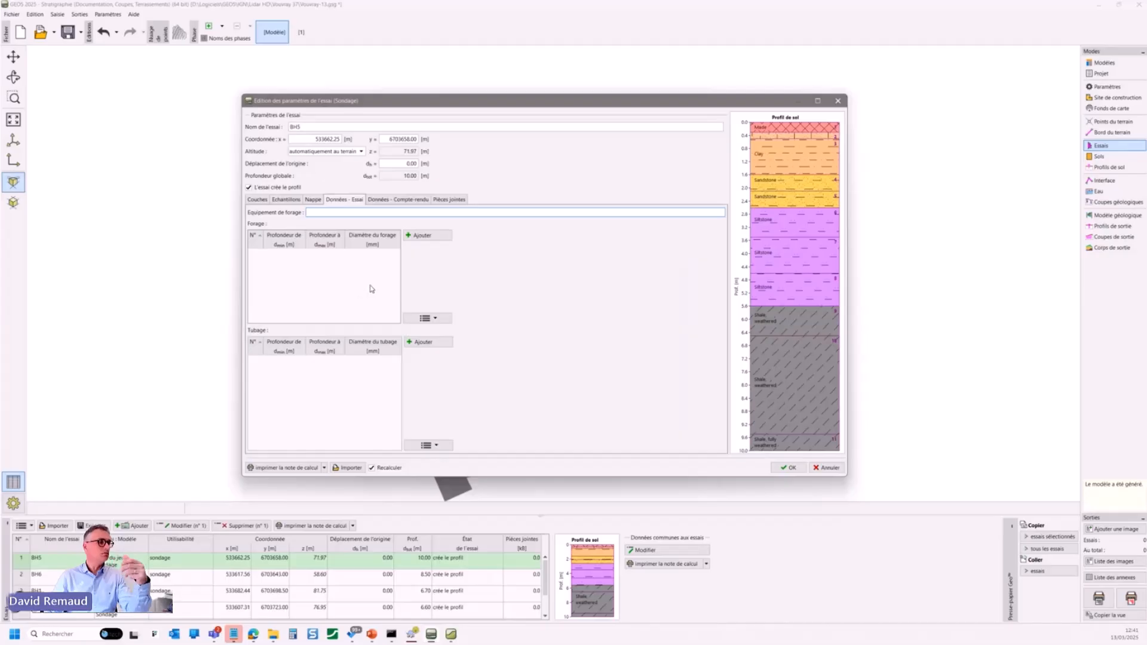
pyautogui.click(405, 201)
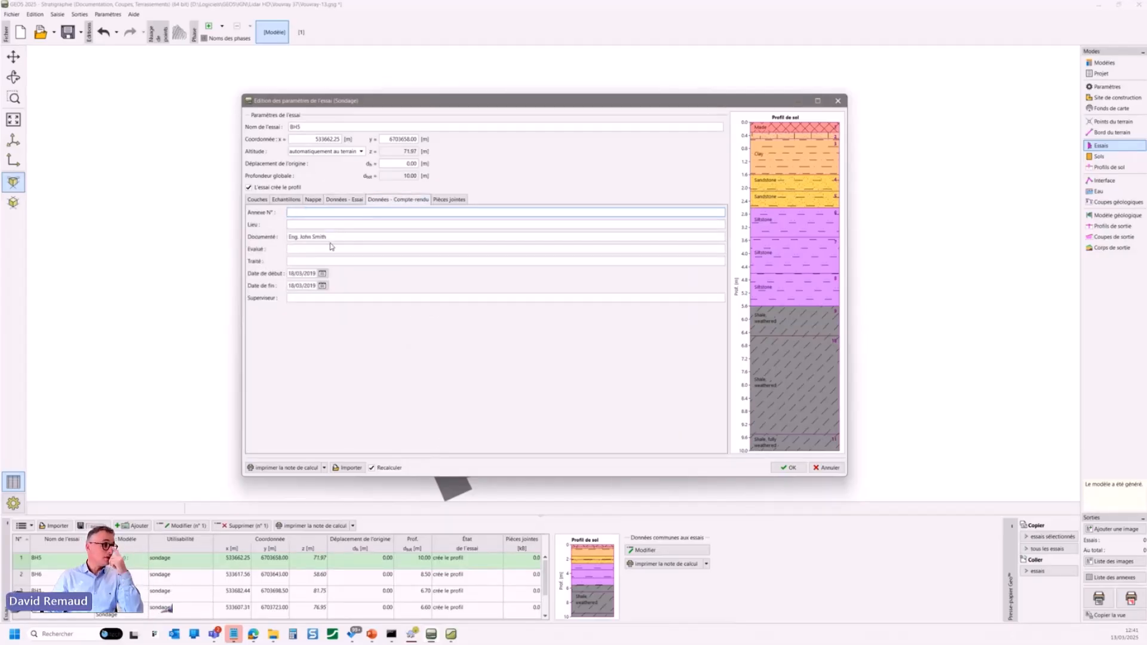
pyautogui.moveTo(328, 237); pyautogui.dragTo(283, 237)
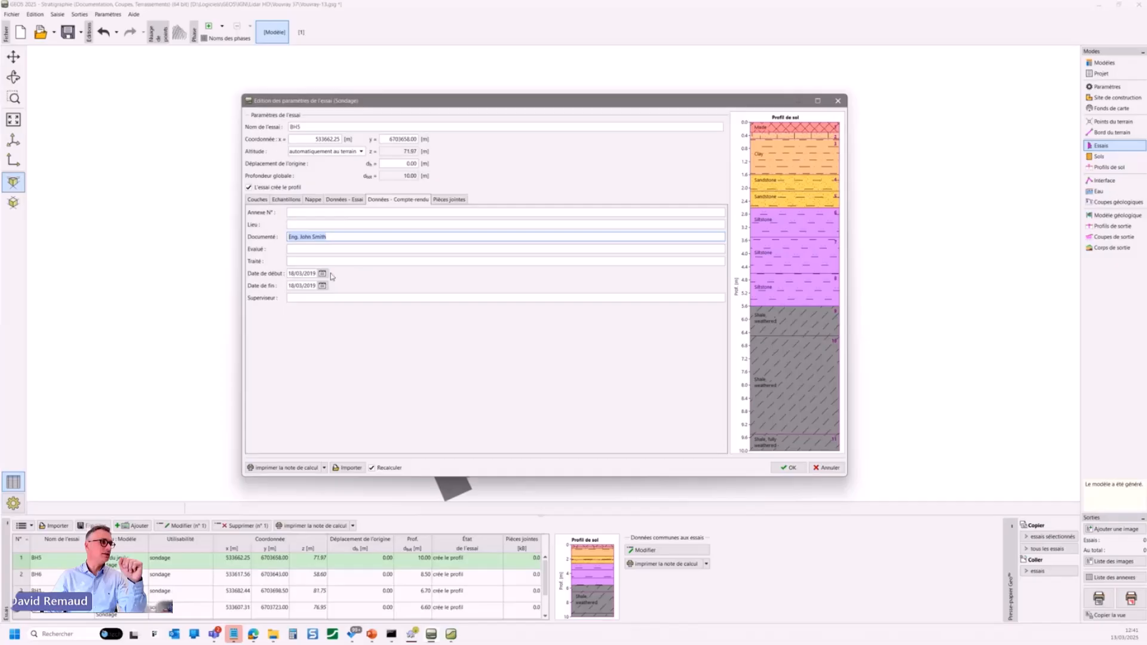
pyautogui.click(451, 199)
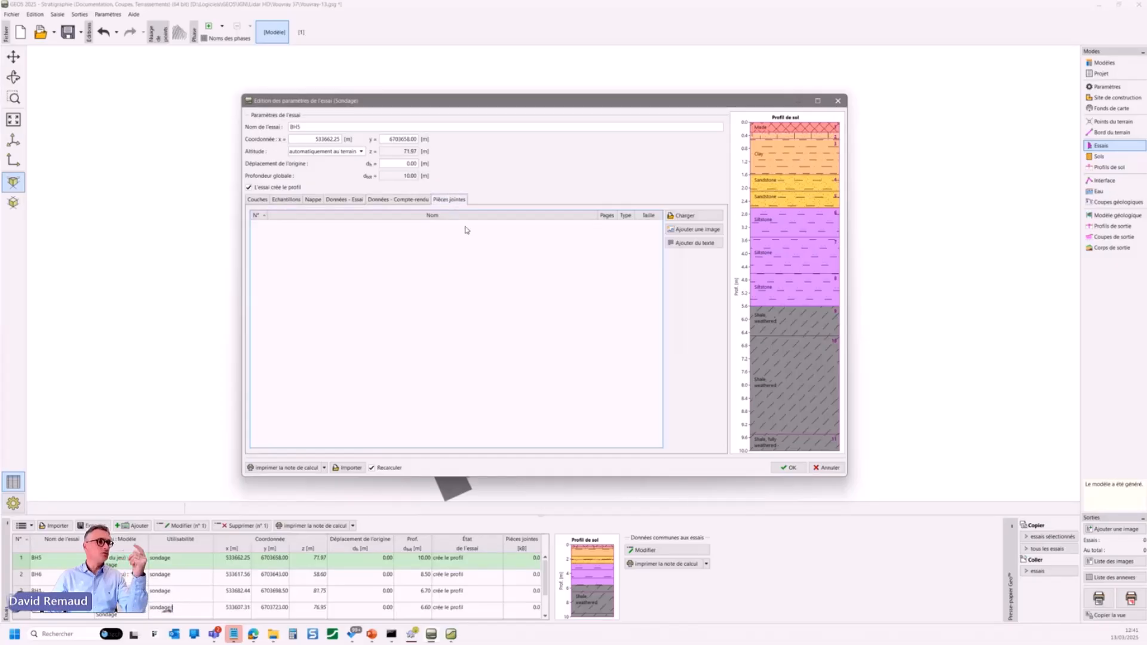
pyautogui.click(681, 231)
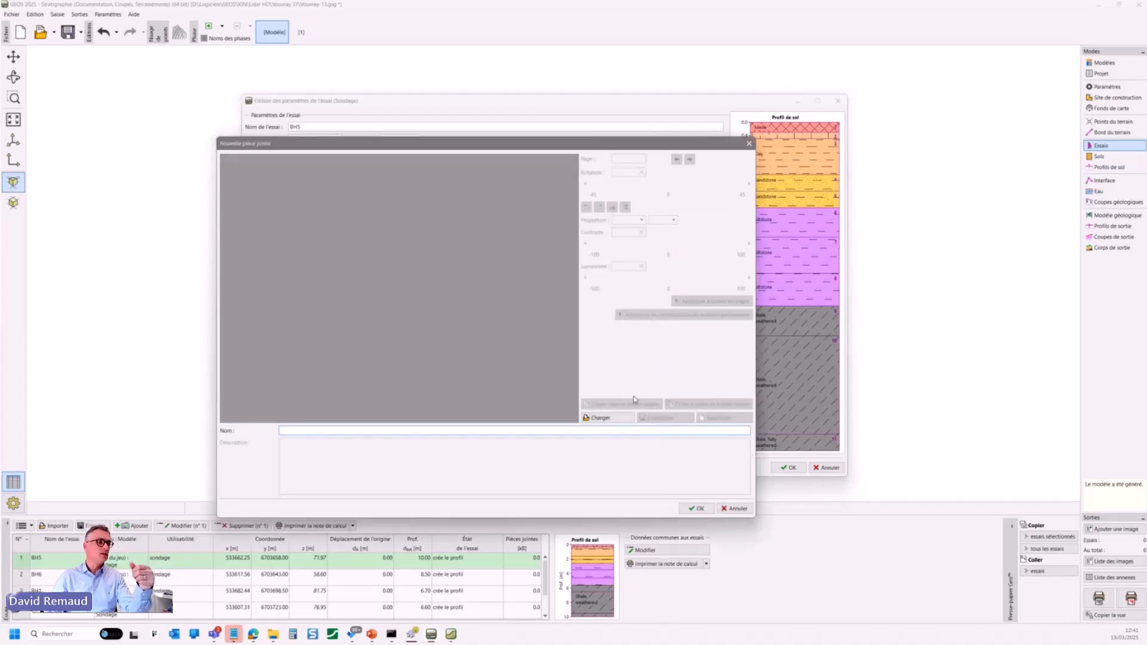
pyautogui.click(726, 509)
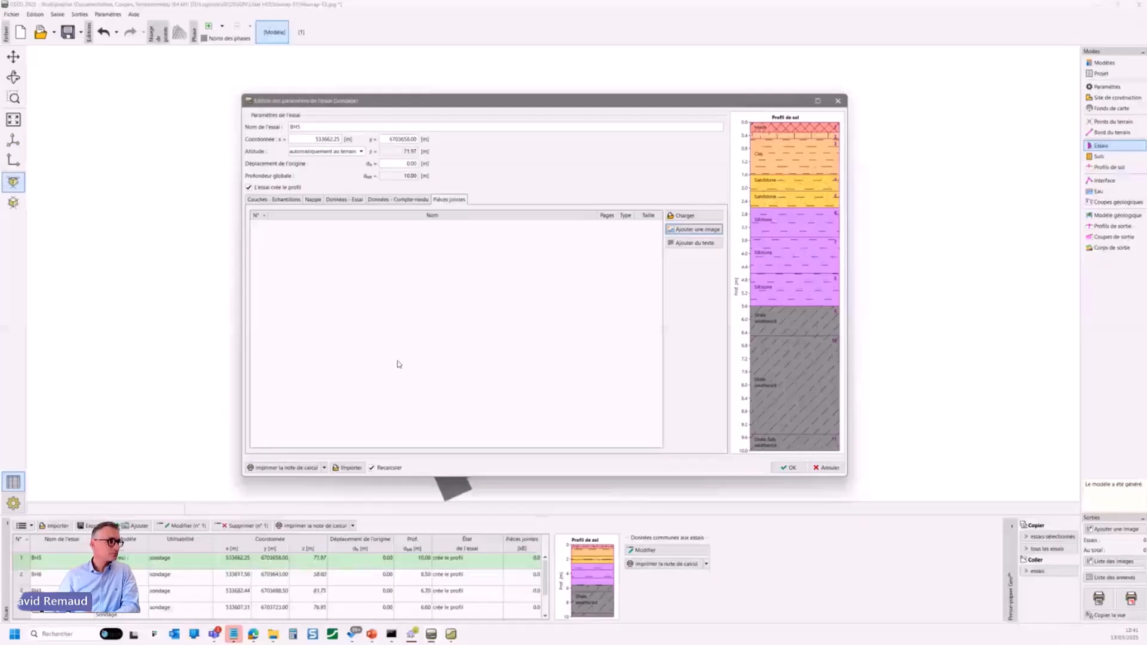
# Go back to BH5's layer list and close the borehole without saving modifications.
pyautogui.click(259, 199)
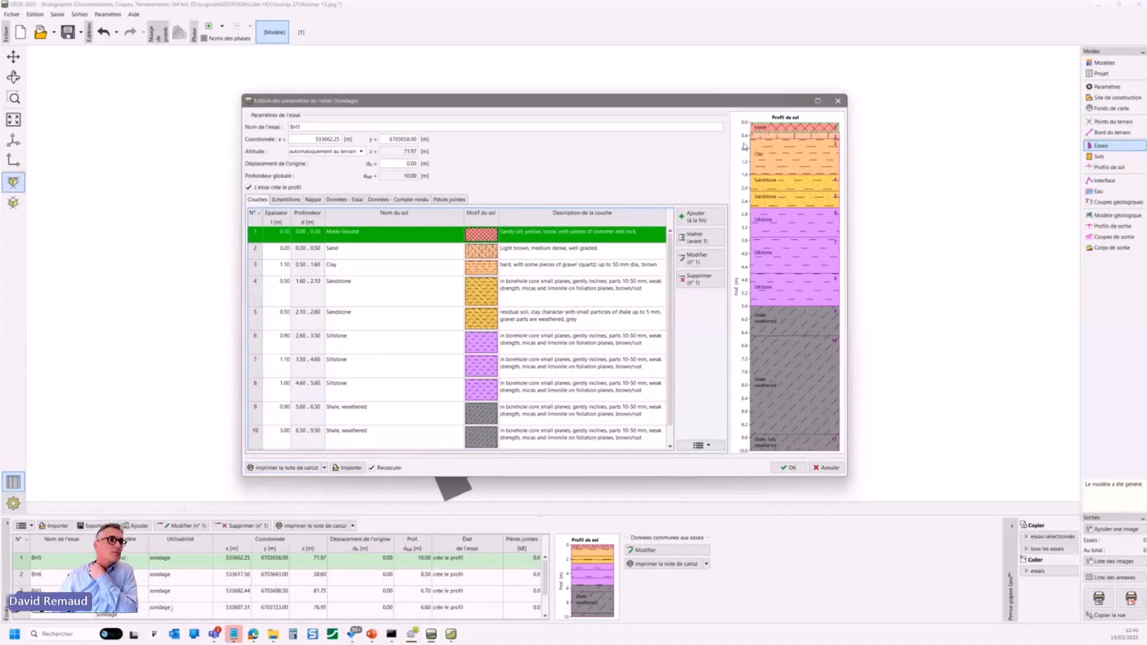
pyautogui.click(836, 103)
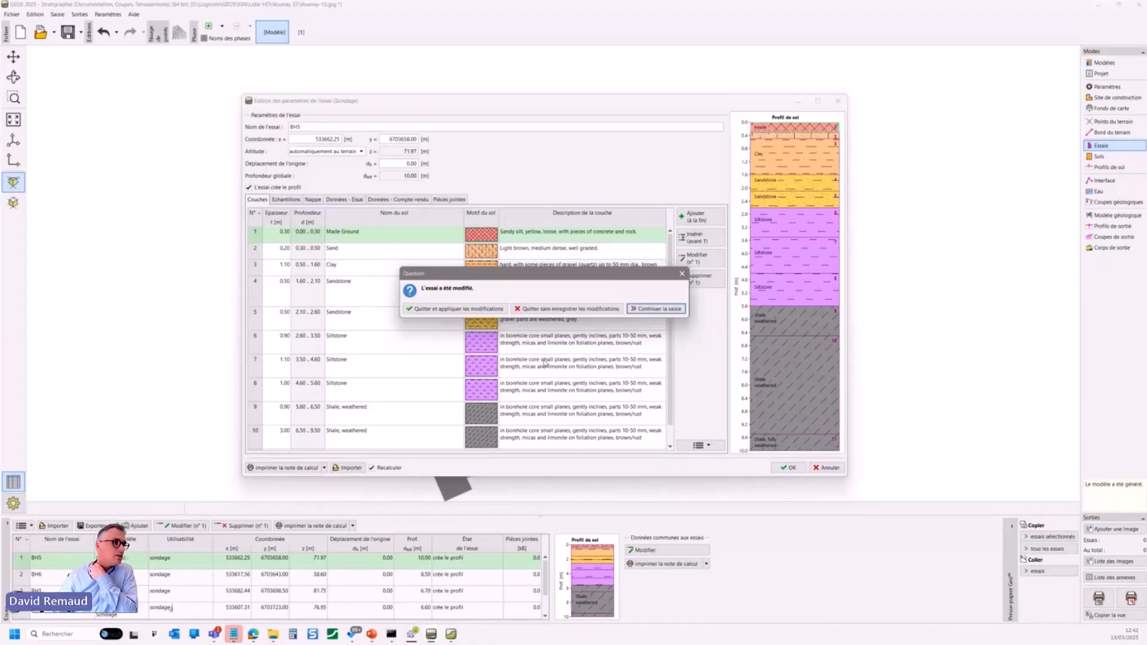
pyautogui.click(572, 308)
# Open pressuremeter test PMT1, preview its printable calculation report, and close both the preview and the test without changes.
pyautogui.scroll(-3, 169, 615)
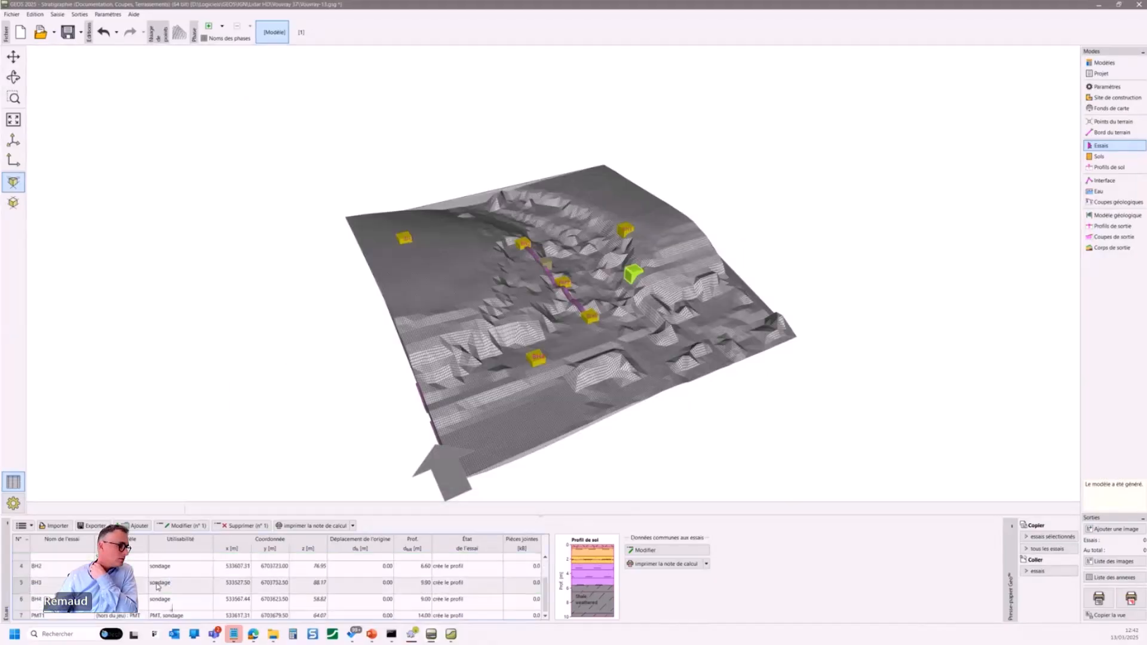
pyautogui.doubleClick(169, 616)
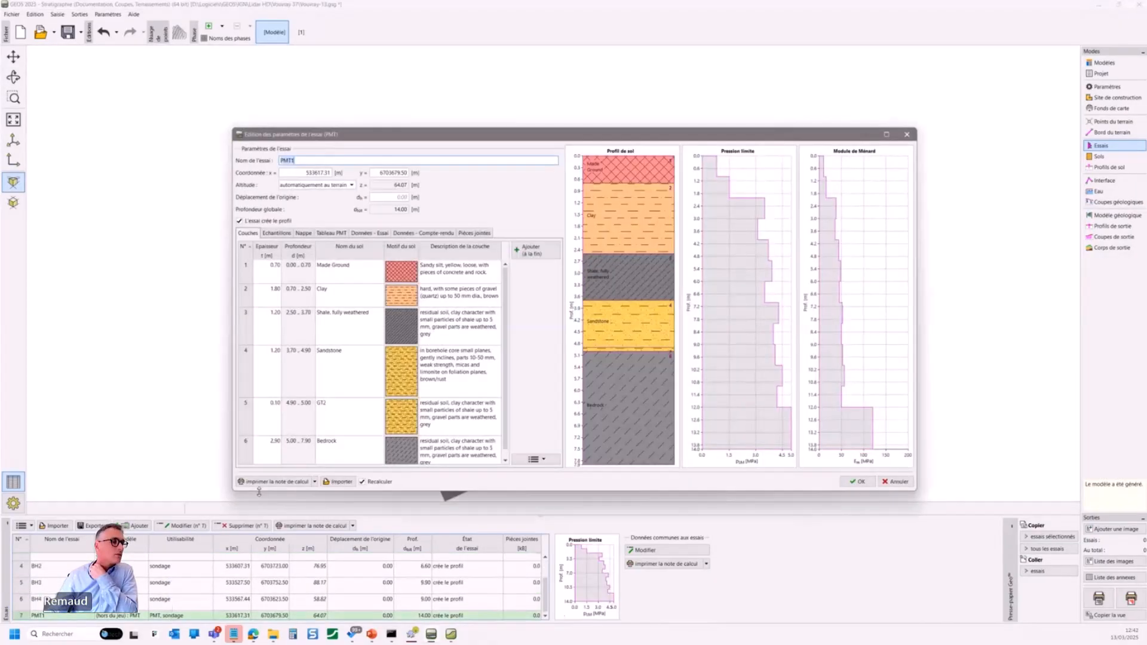
pyautogui.click(291, 482)
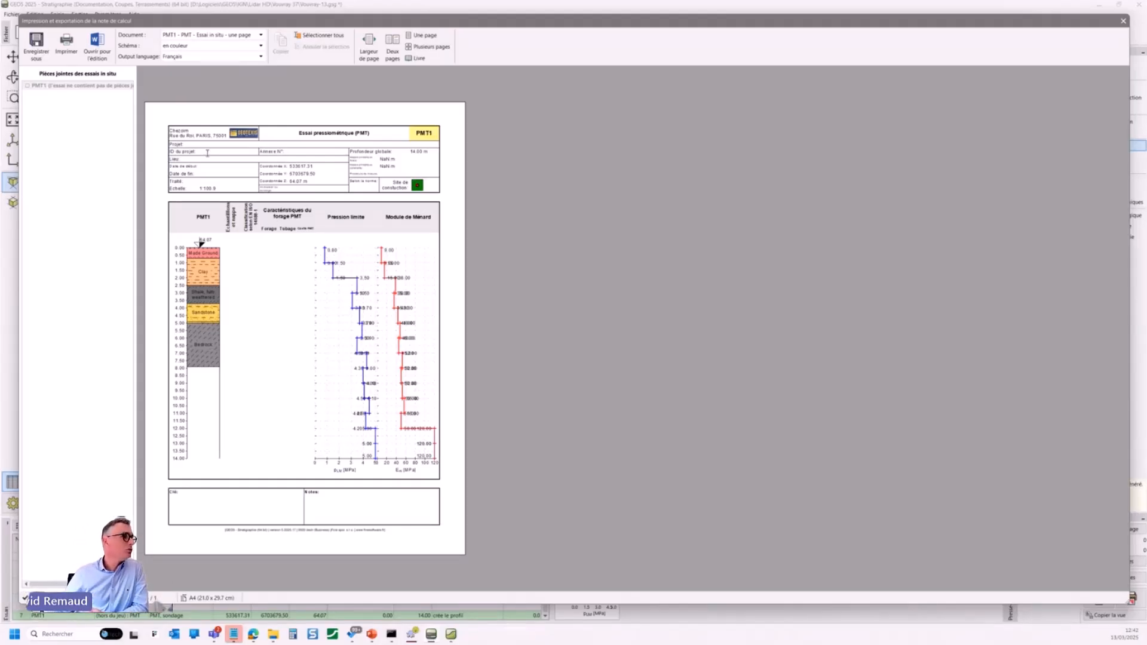
pyautogui.click(246, 174)
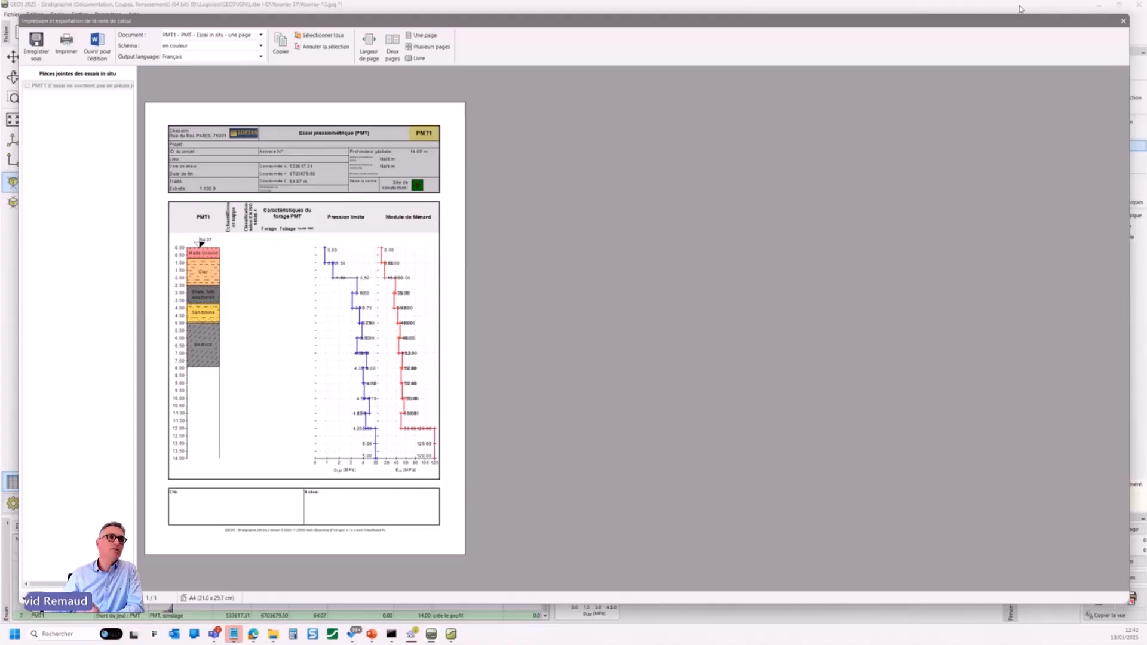
pyautogui.click(1124, 22)
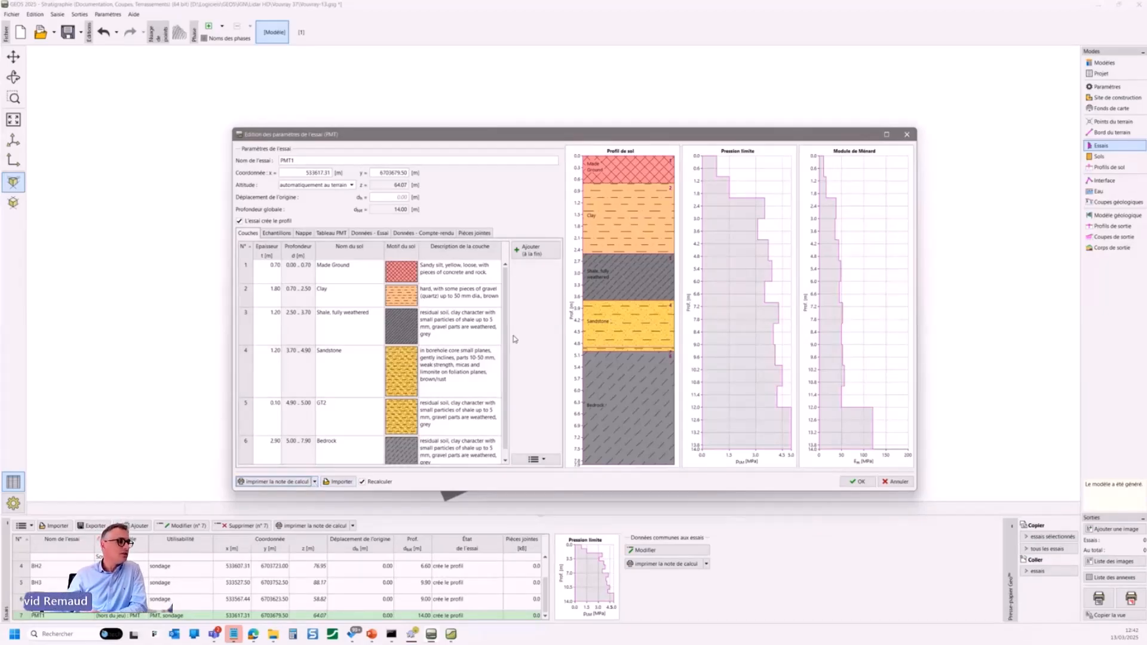
pyautogui.click(894, 487)
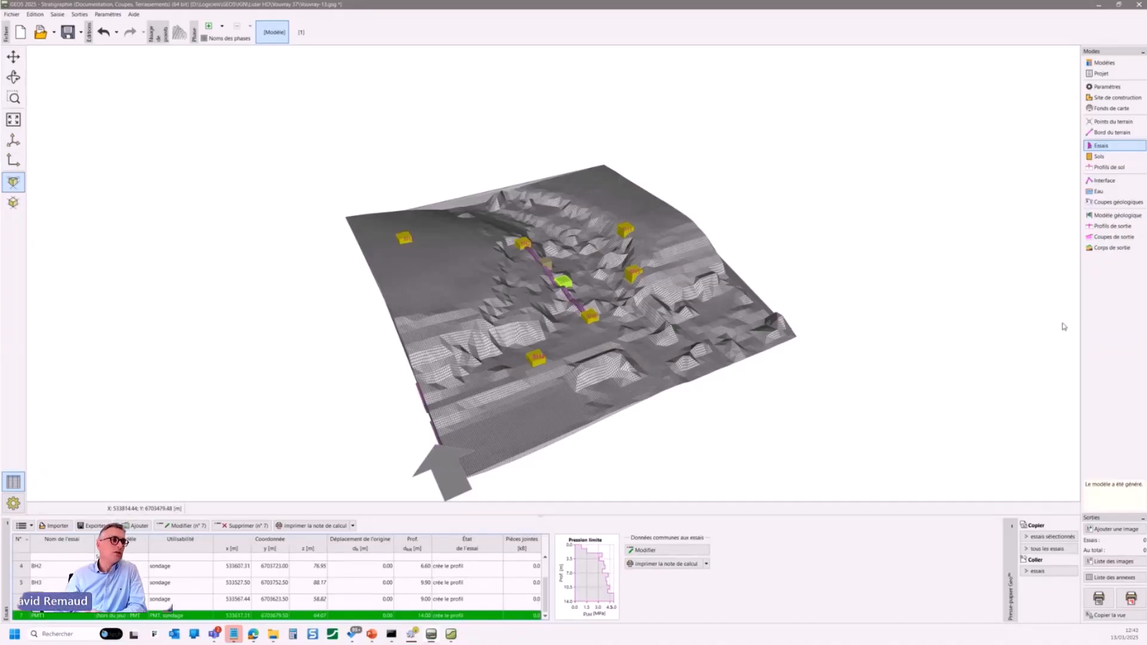
# Switch from Stratigraphie back to the PowerPoint slide show and reveal the CESAR export points.
pyautogui.moveTo(788, 374)
pyautogui.mouseDown(button='middle')
pyautogui.moveTo(904, 411)
pyautogui.moveTo(803, 382)
pyautogui.mouseUp(button='middle')
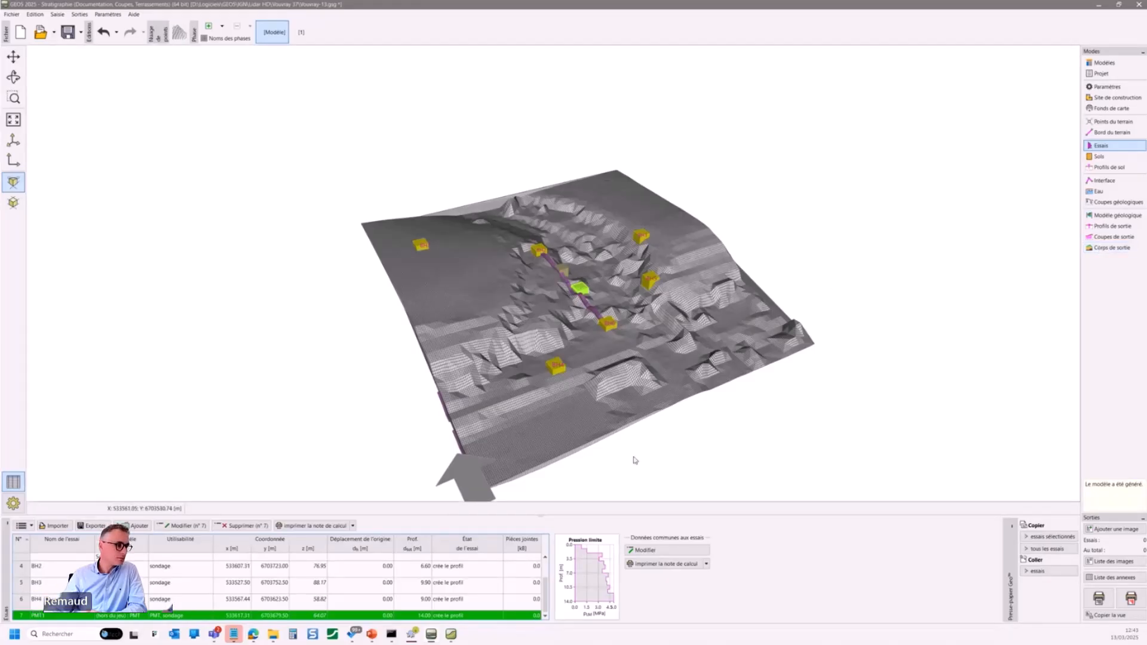
pyautogui.moveTo(377, 637)
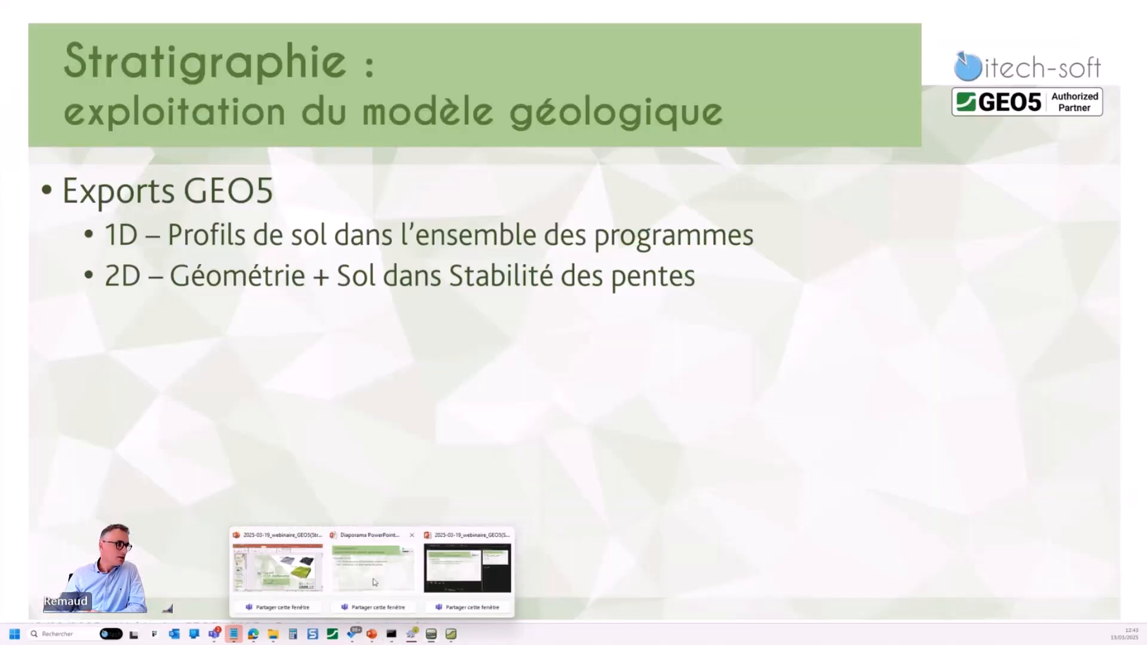
pyautogui.click(375, 583)
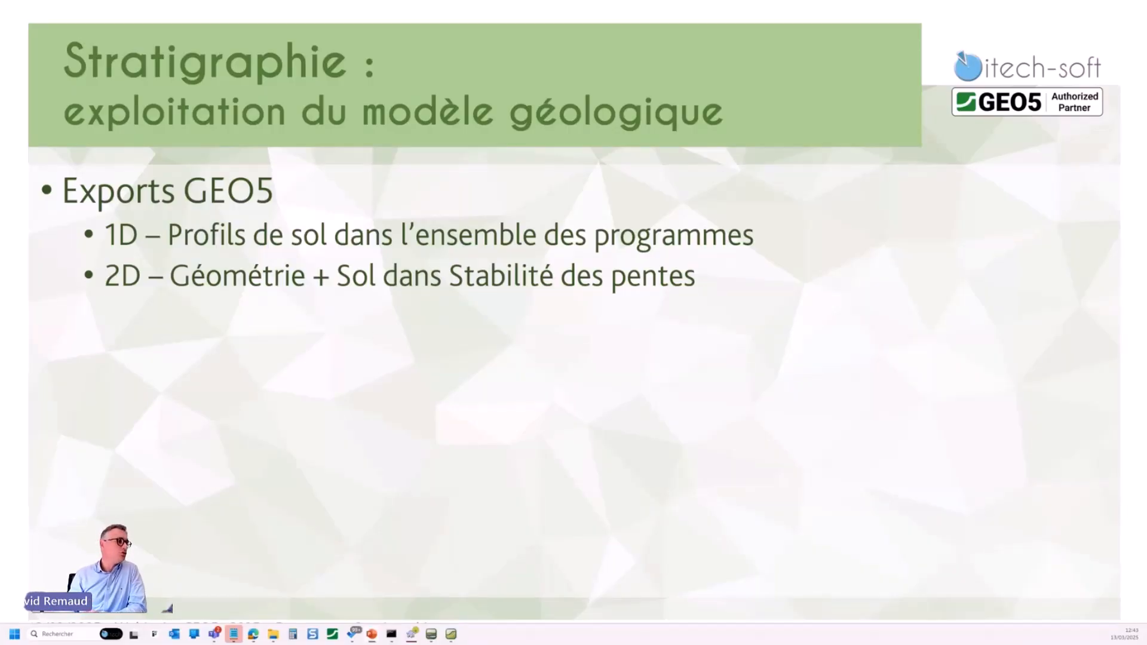
pyautogui.press('Right')
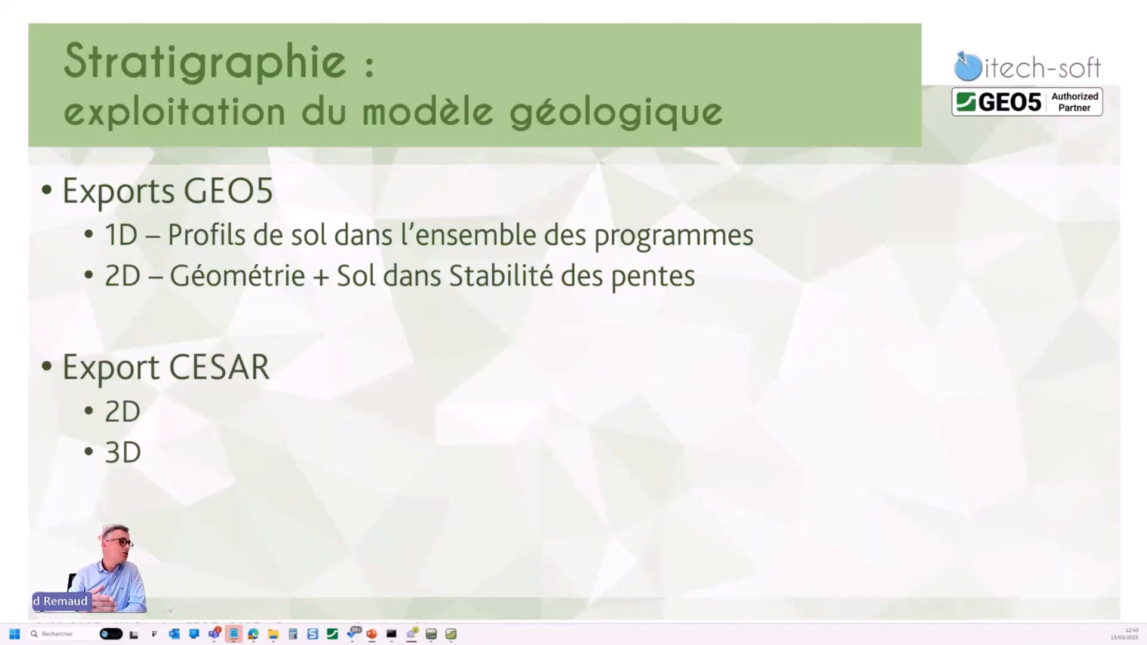
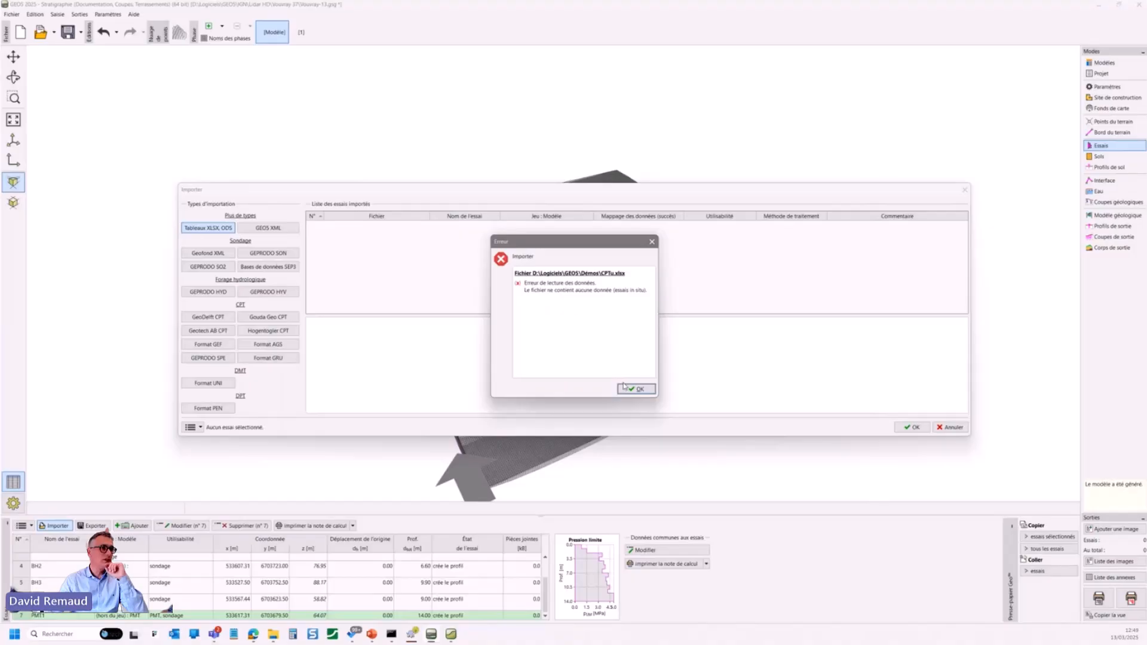
# Dismiss the CPTu.xlsx import error and cancel the general test import after checking its options for handling tests.
pyautogui.click(638, 391)
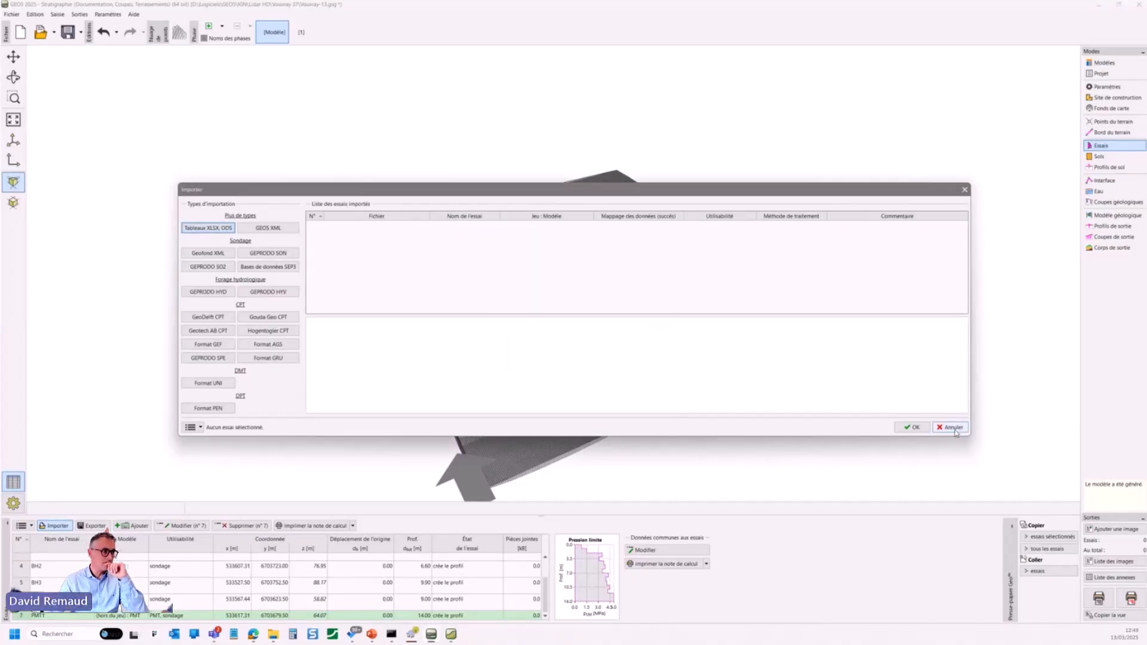
pyautogui.click(201, 428)
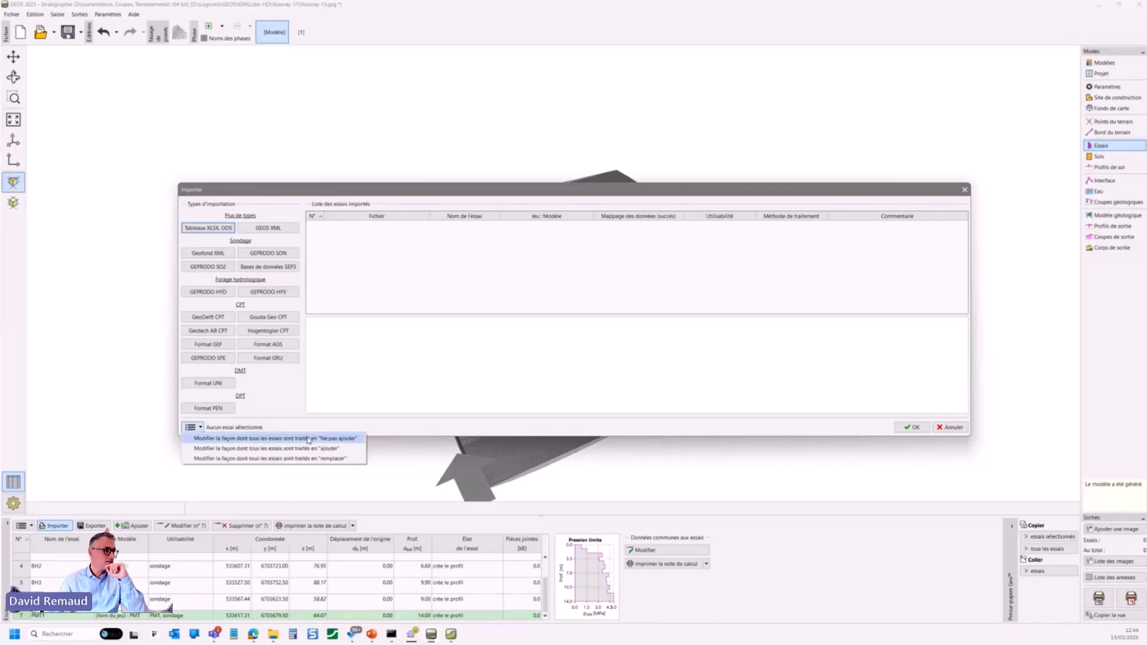
pyautogui.click(955, 428)
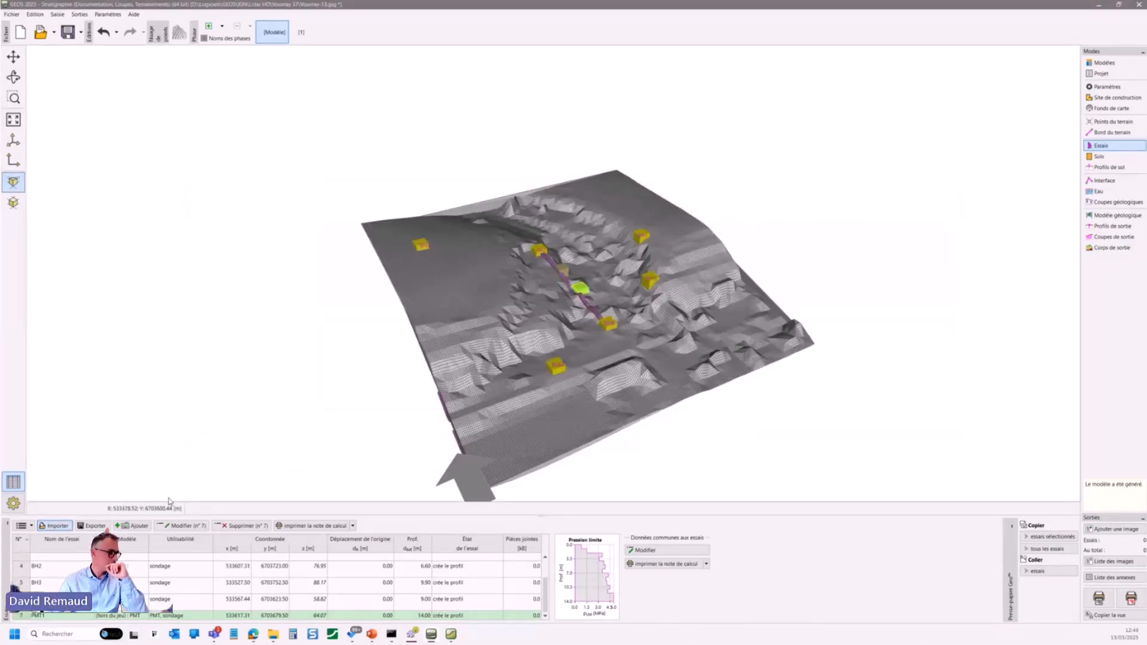
# Create a new PMT test and load PMT-test.xlsx as the input file for importing its table data.
pyautogui.click(134, 526)
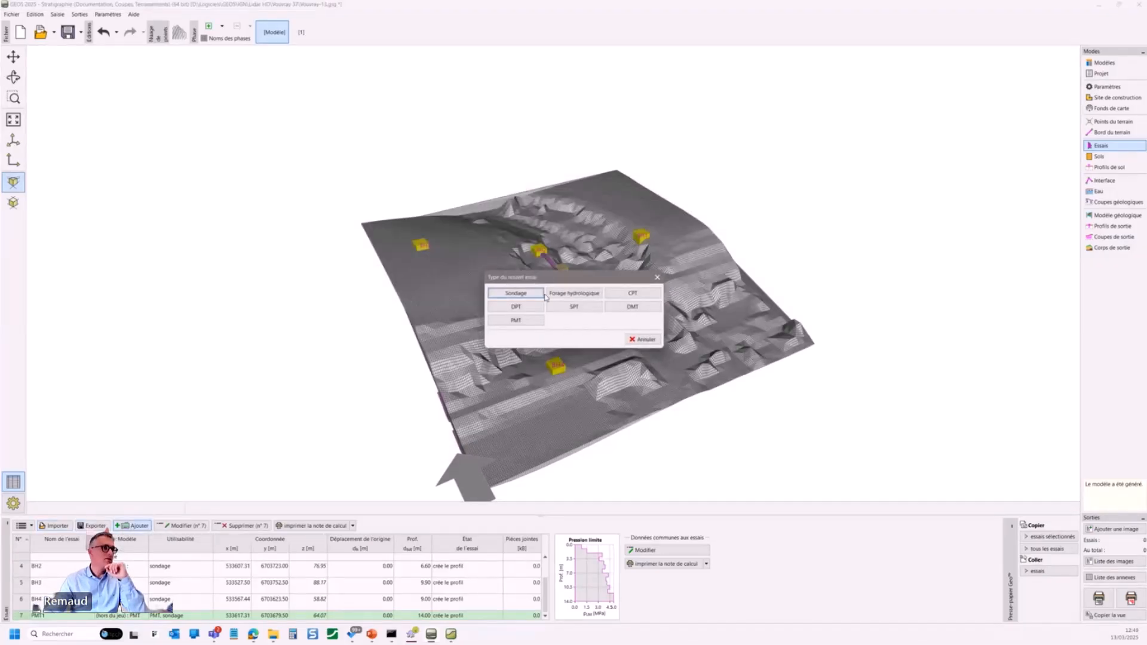
pyautogui.click(517, 322)
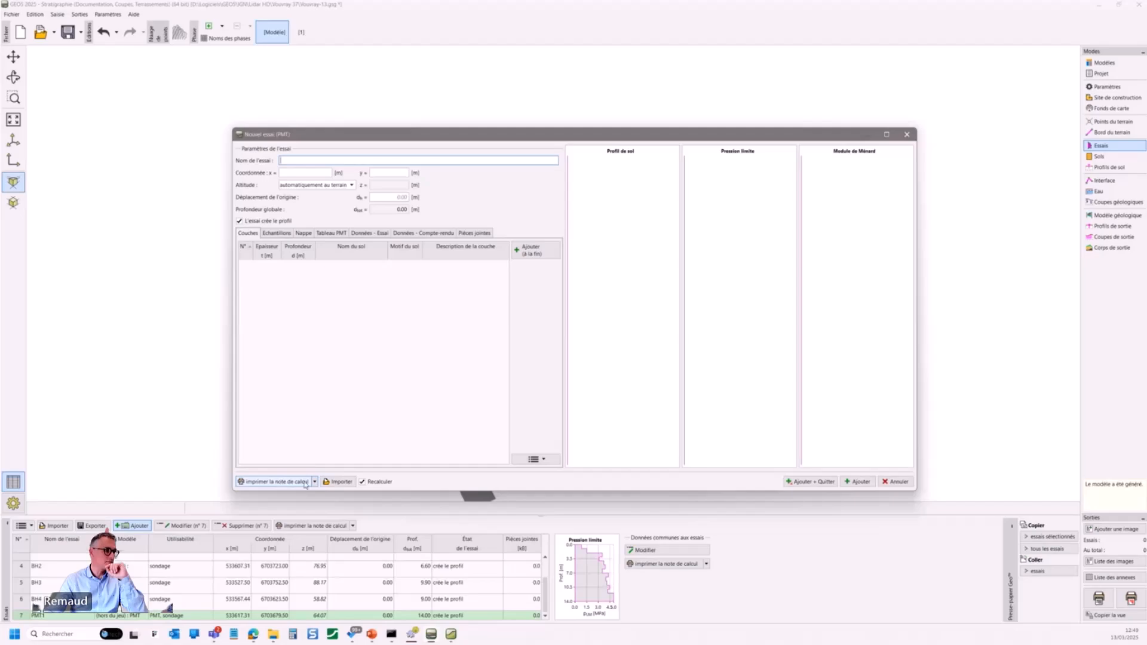
pyautogui.click(536, 459)
pyautogui.click(559, 481)
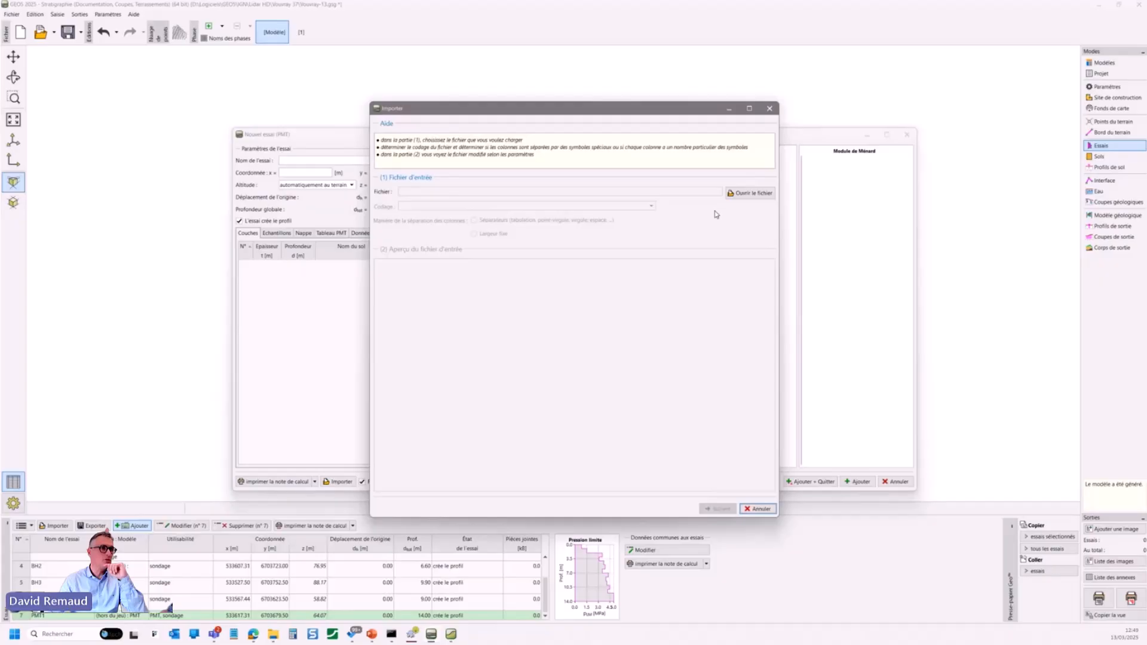
pyautogui.click(751, 193)
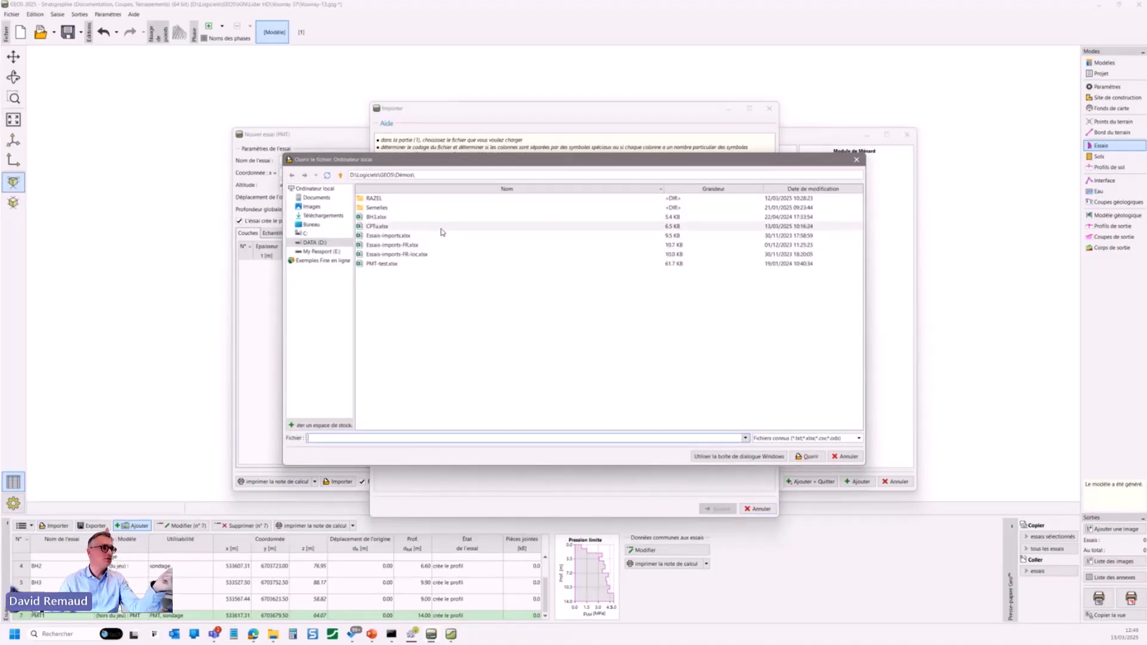
pyautogui.click(421, 267)
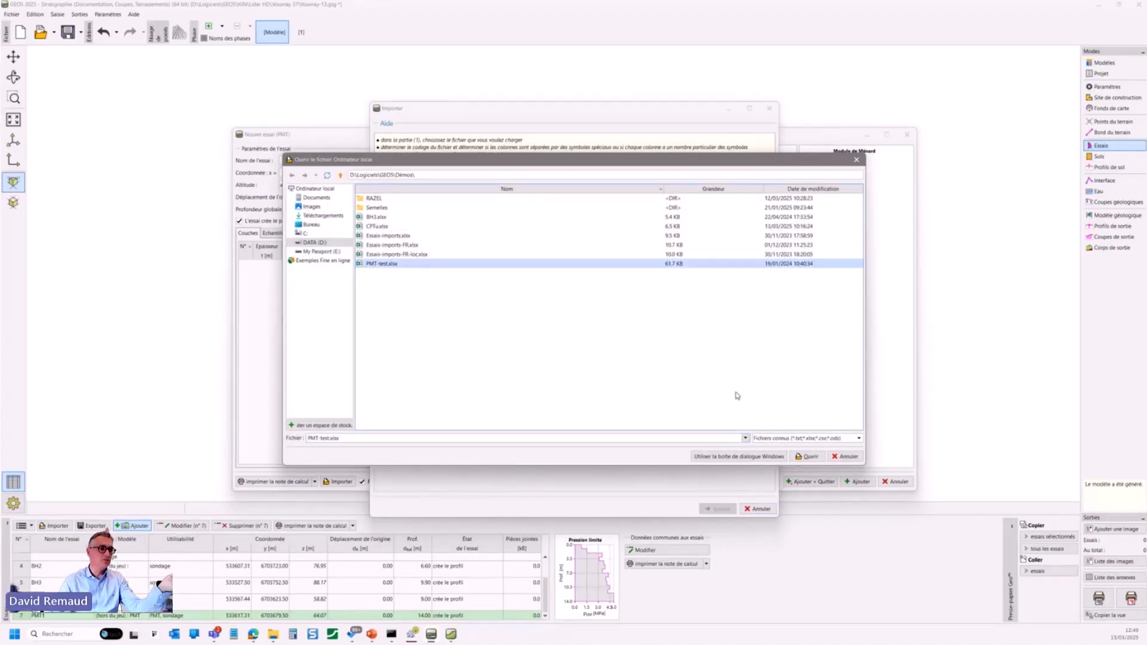
pyautogui.click(809, 456)
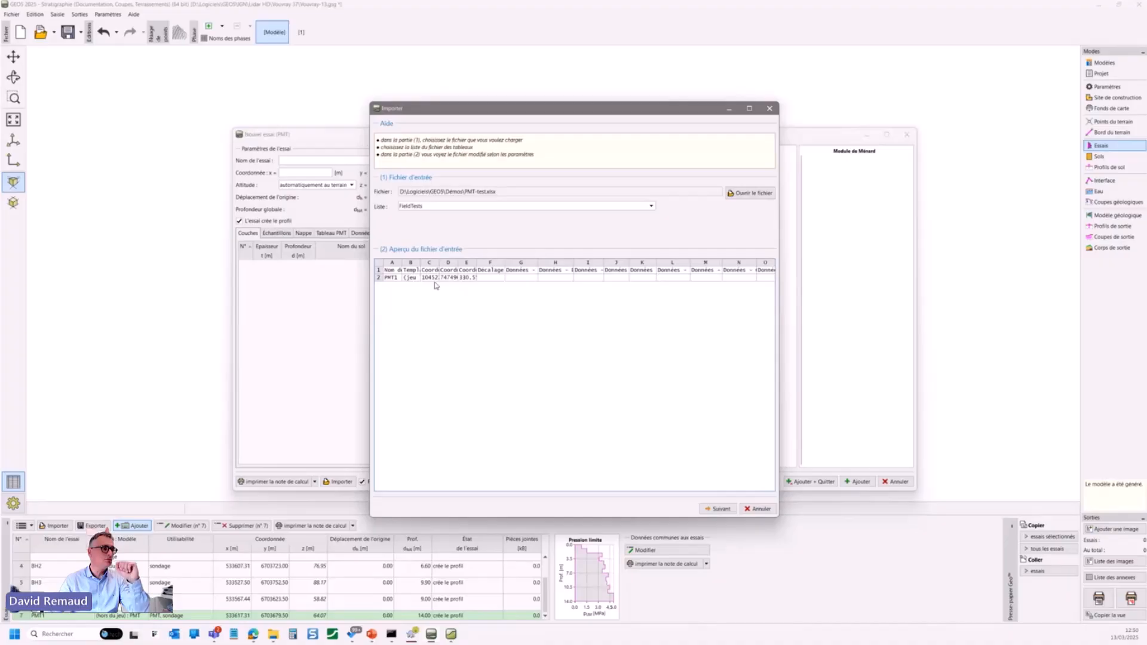
# Check the column division of the PMT file, cancel its import and close the new PMT test without saving modifications.
pyautogui.click(723, 509)
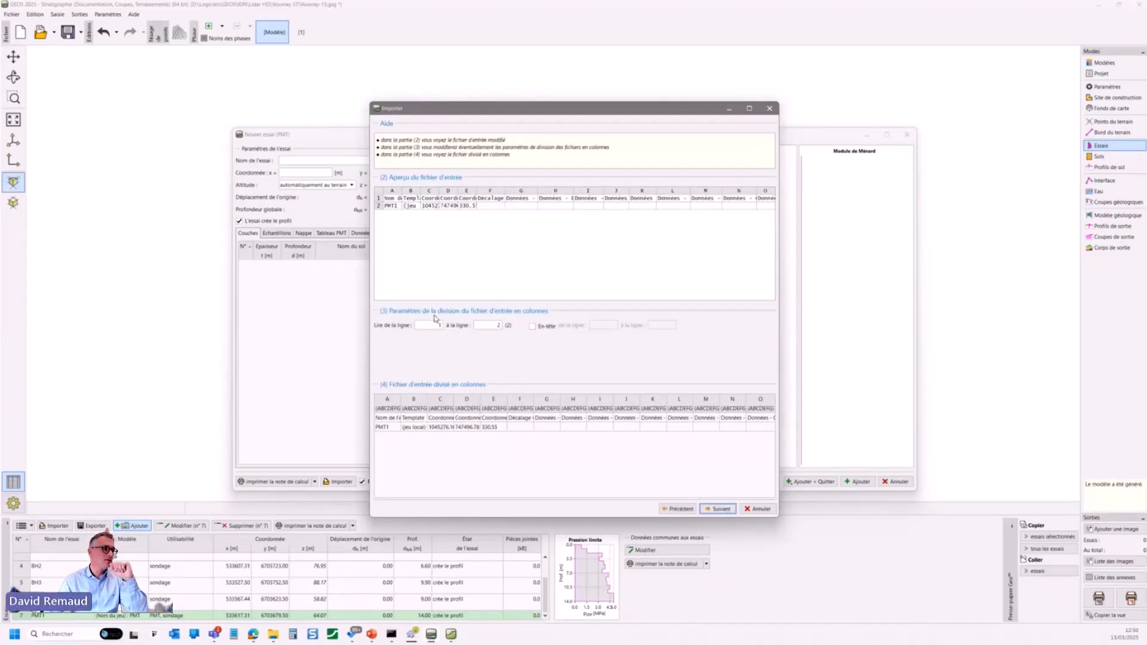
pyautogui.click(678, 508)
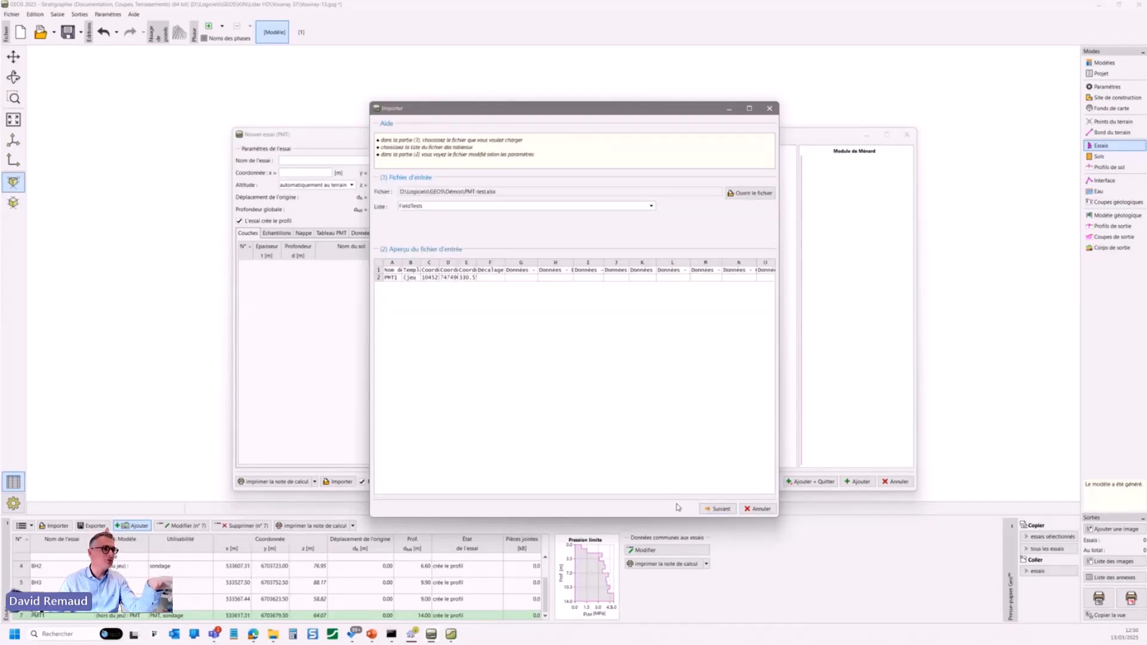
pyautogui.click(756, 509)
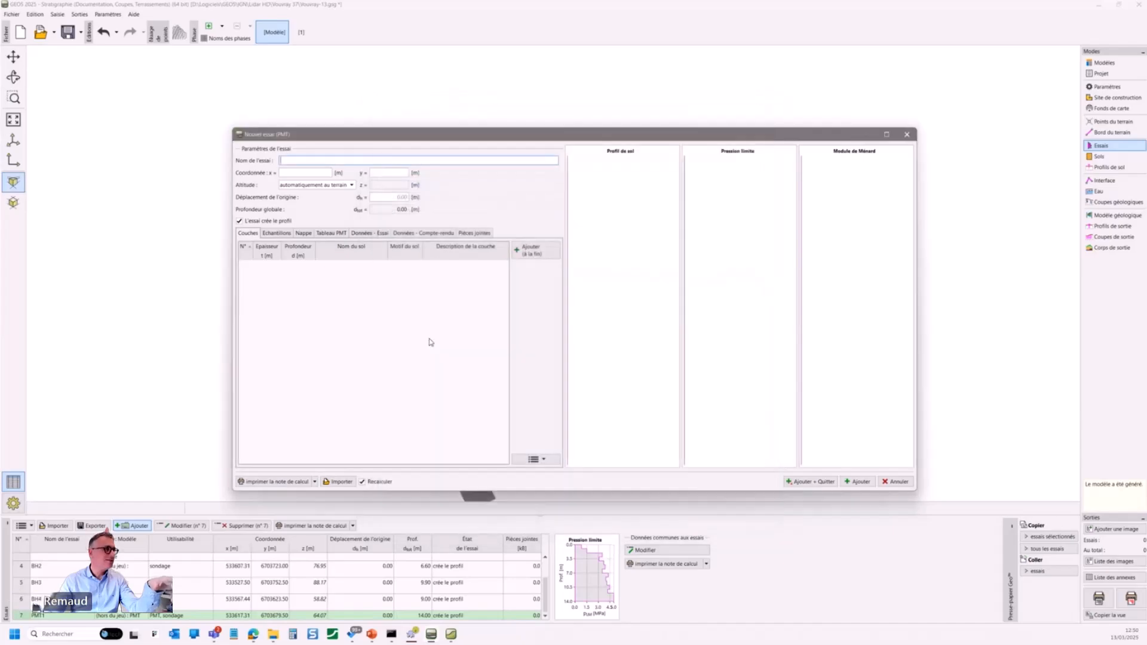
pyautogui.click(892, 483)
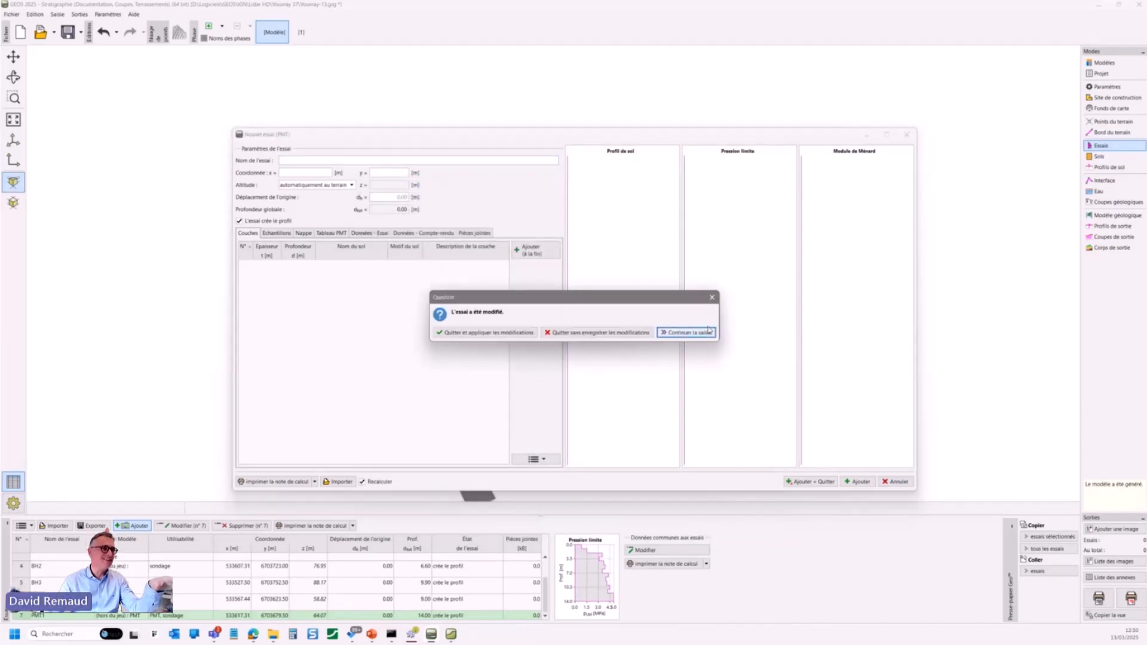
pyautogui.click(598, 333)
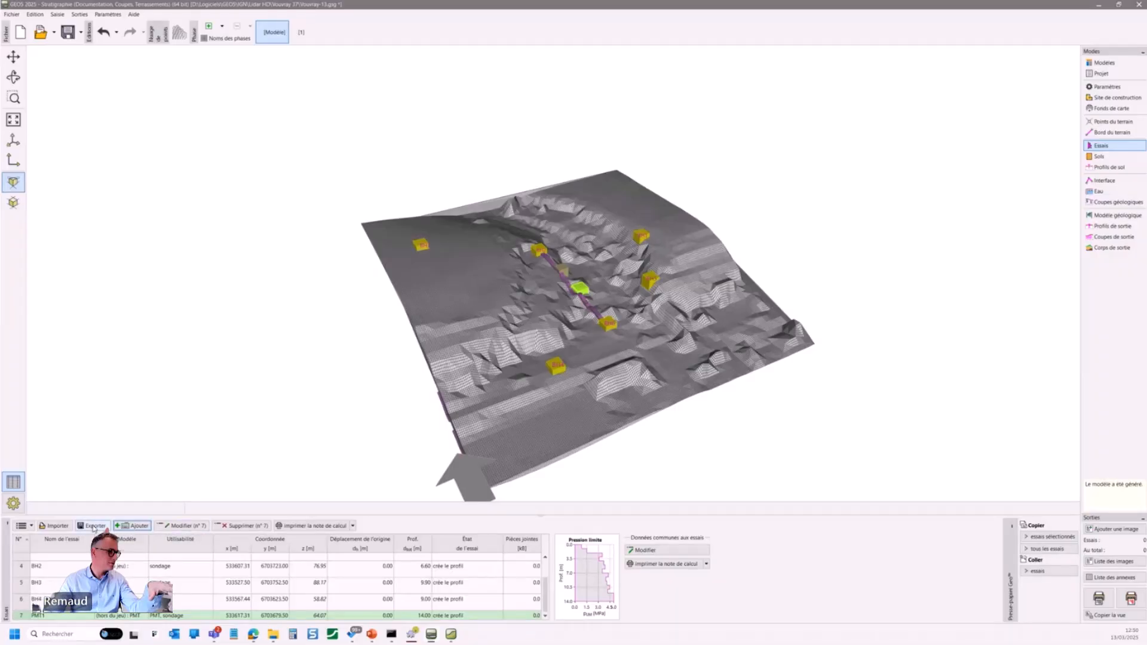
# Create a new CPT test and start a data import for its CPT table.
pyautogui.click(138, 527)
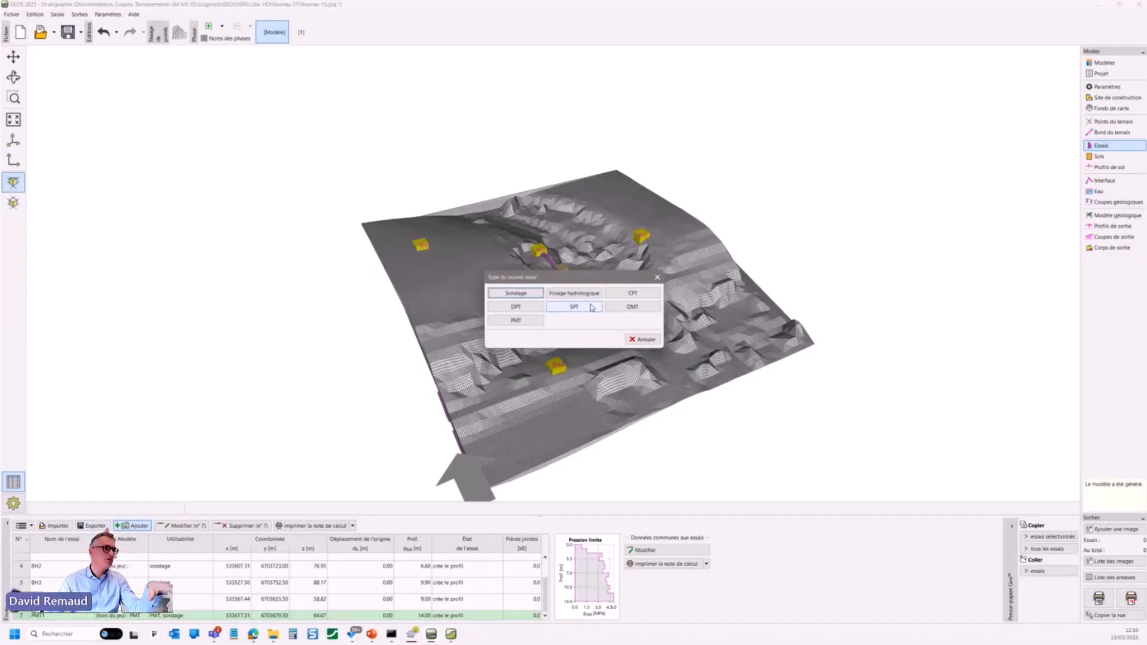
pyautogui.click(620, 297)
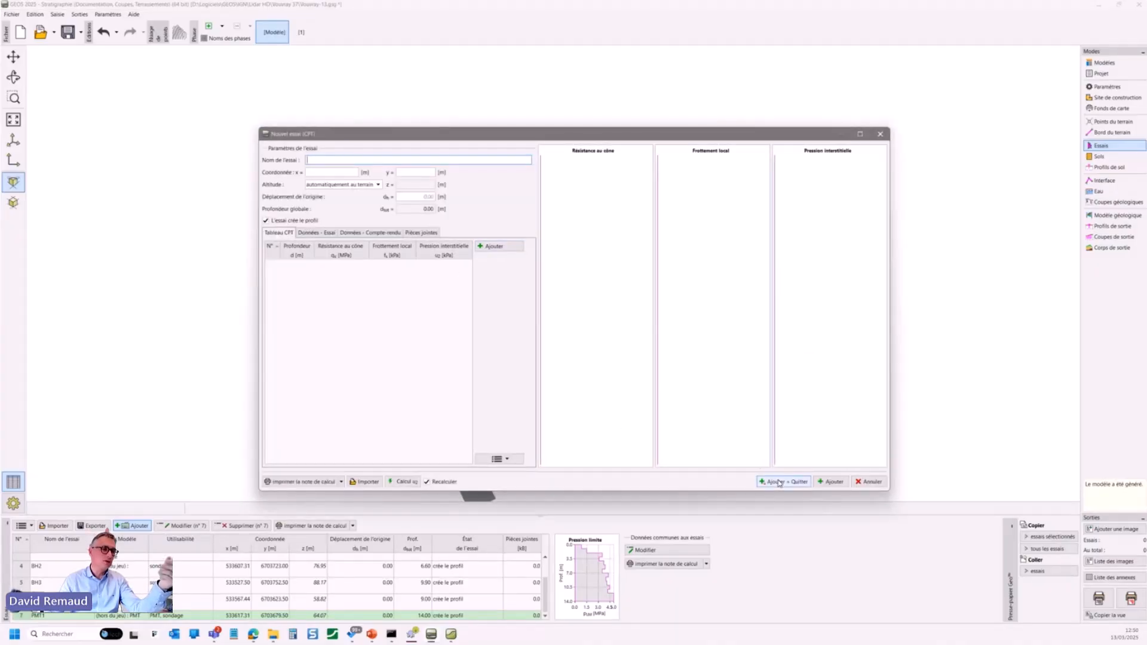
pyautogui.click(499, 459)
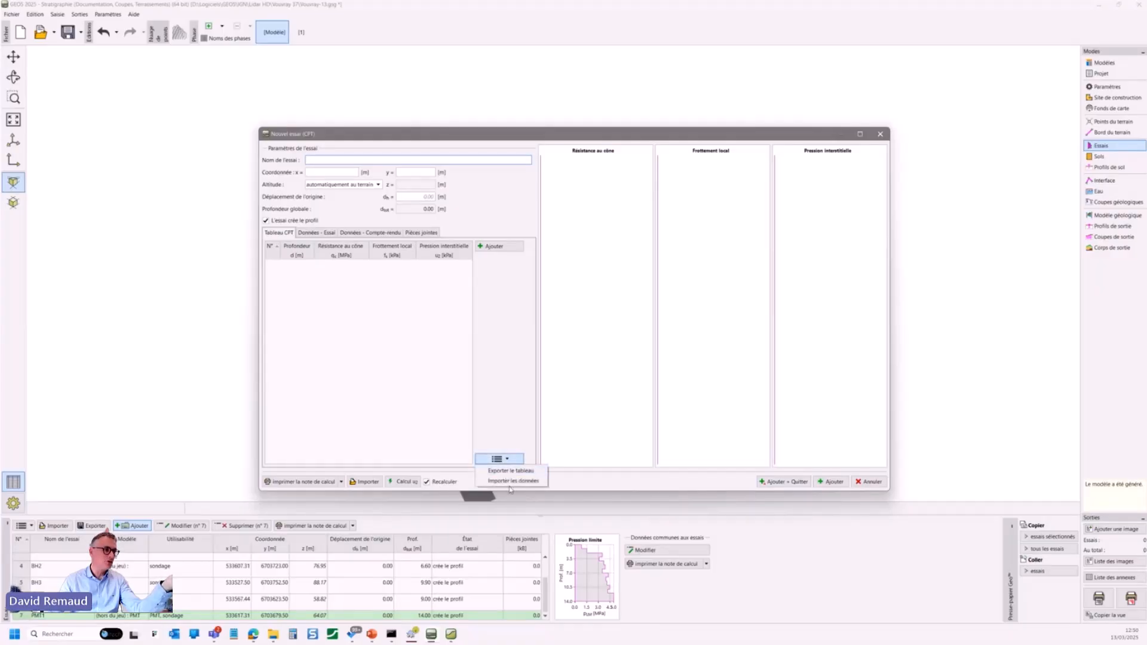
pyautogui.click(512, 481)
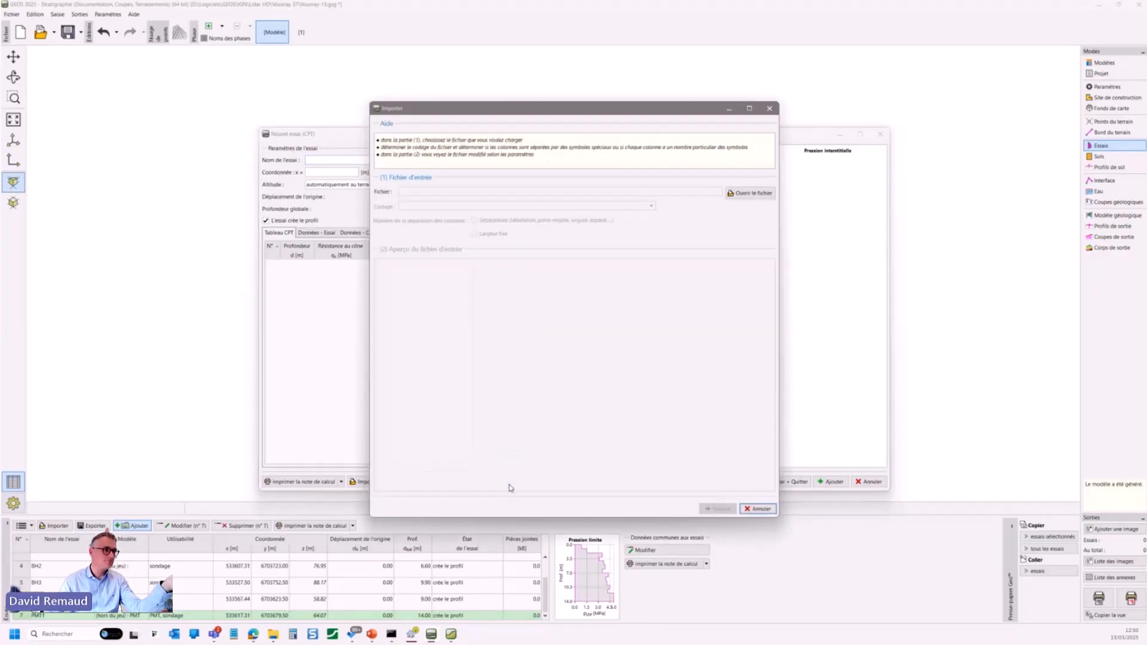
# Load CPTu.xlsx as the input file, look through its data preview and proceed to the column division settings.
pyautogui.click(751, 193)
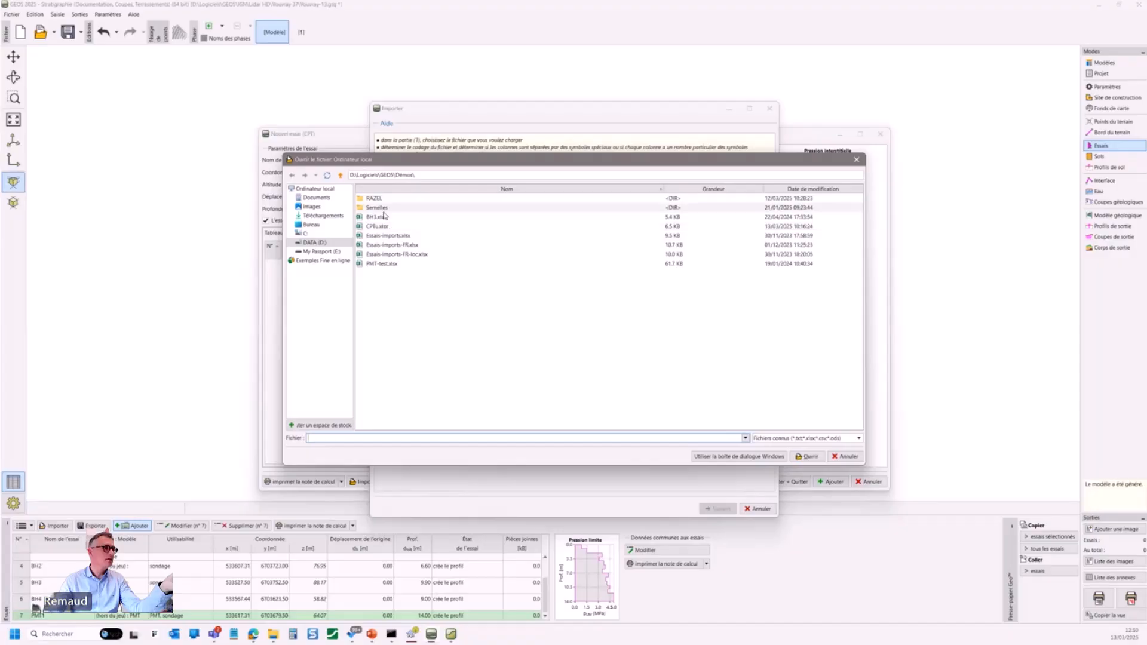
pyautogui.click(795, 438)
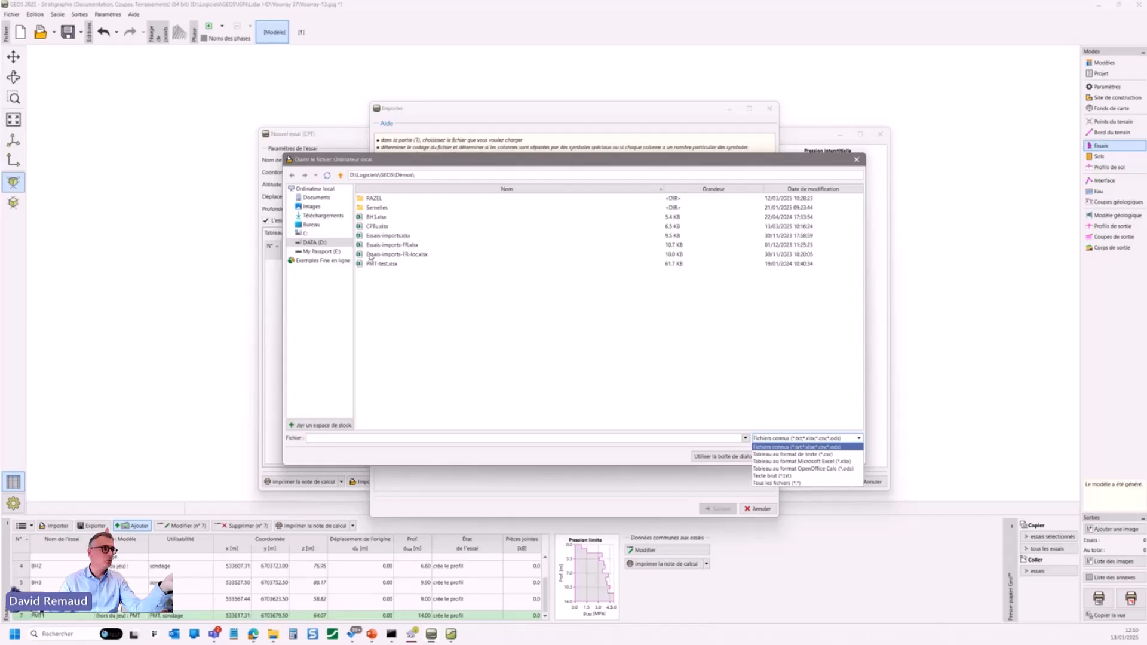
pyautogui.click(386, 227)
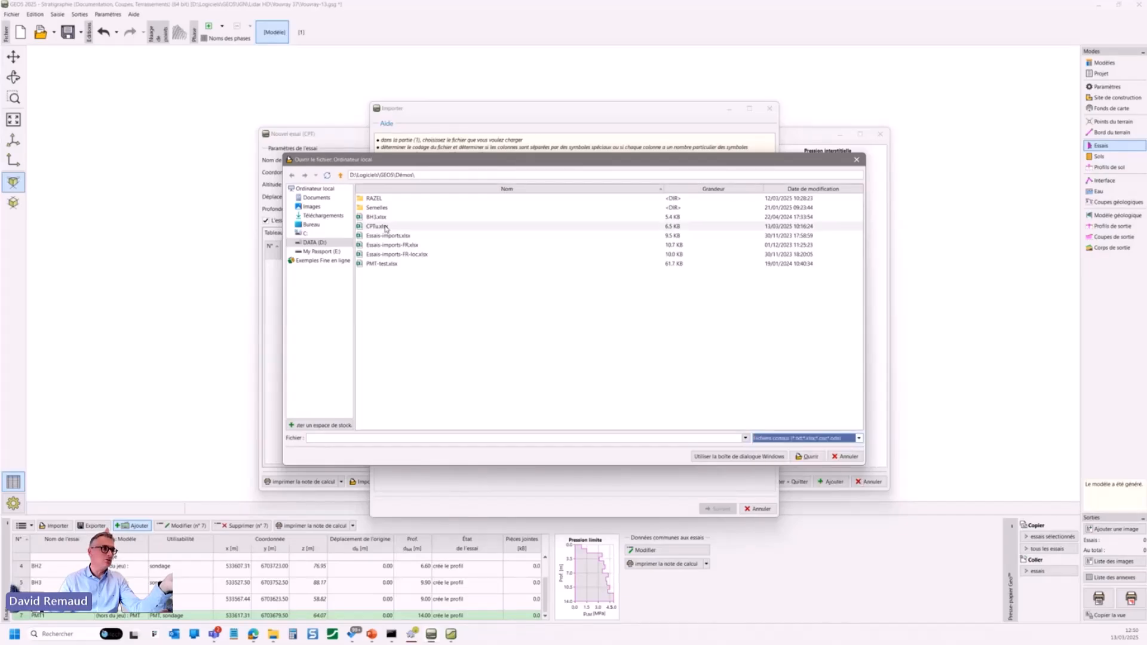
pyautogui.click(386, 227)
pyautogui.click(809, 458)
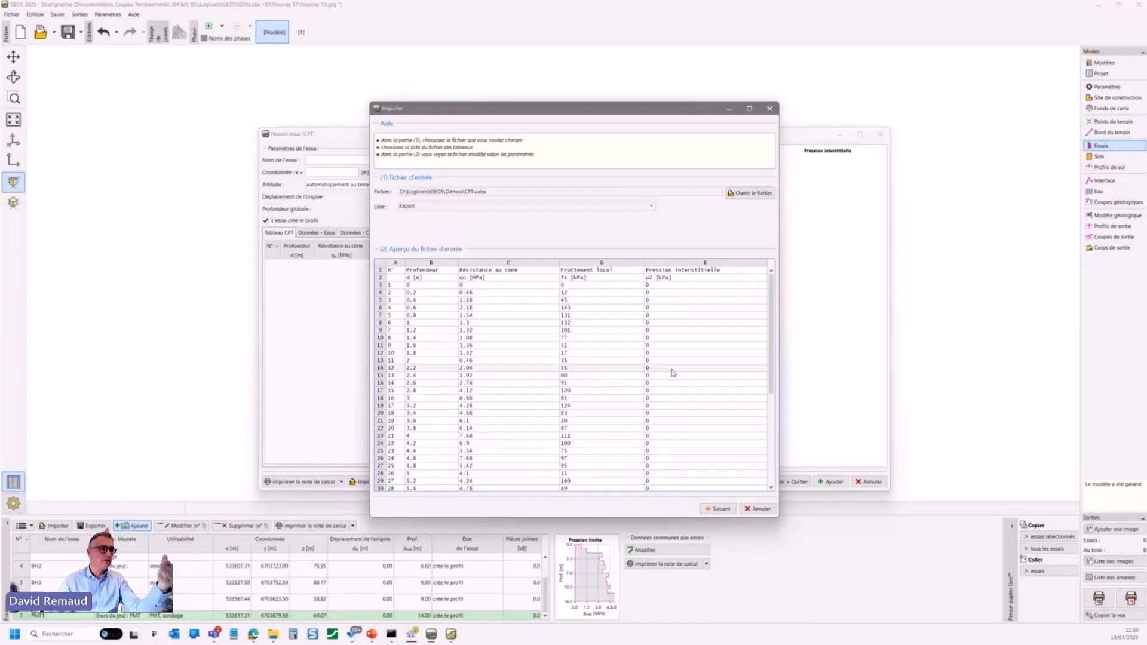
pyautogui.click(772, 445)
pyautogui.moveTo(772, 445); pyautogui.dragTo(773, 353)
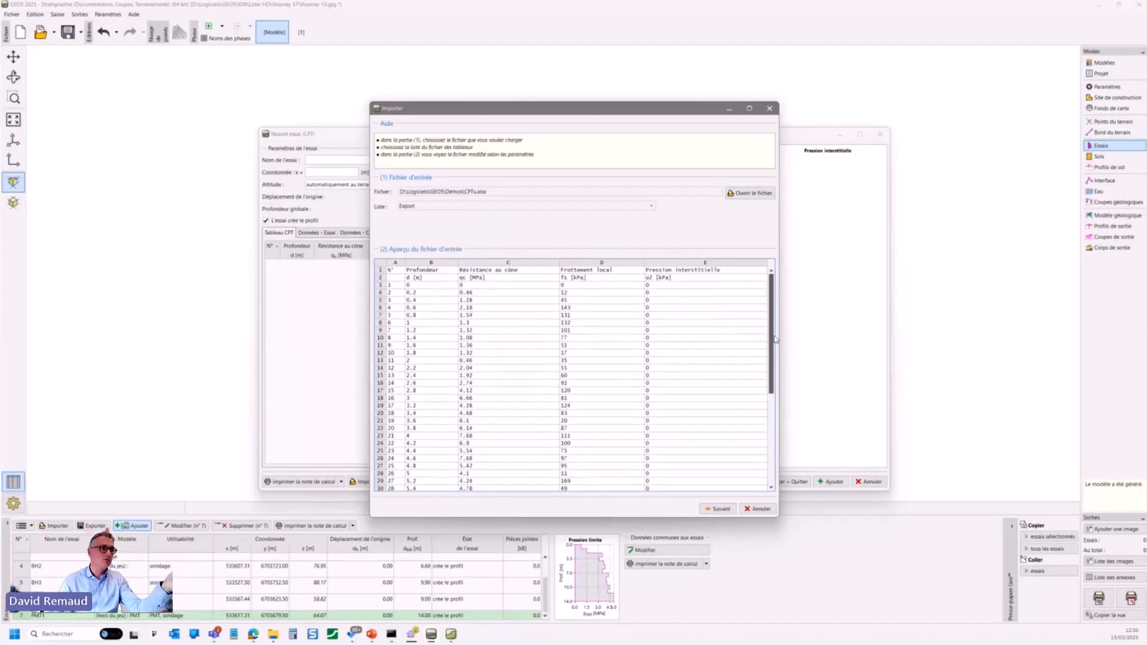
pyautogui.click(719, 509)
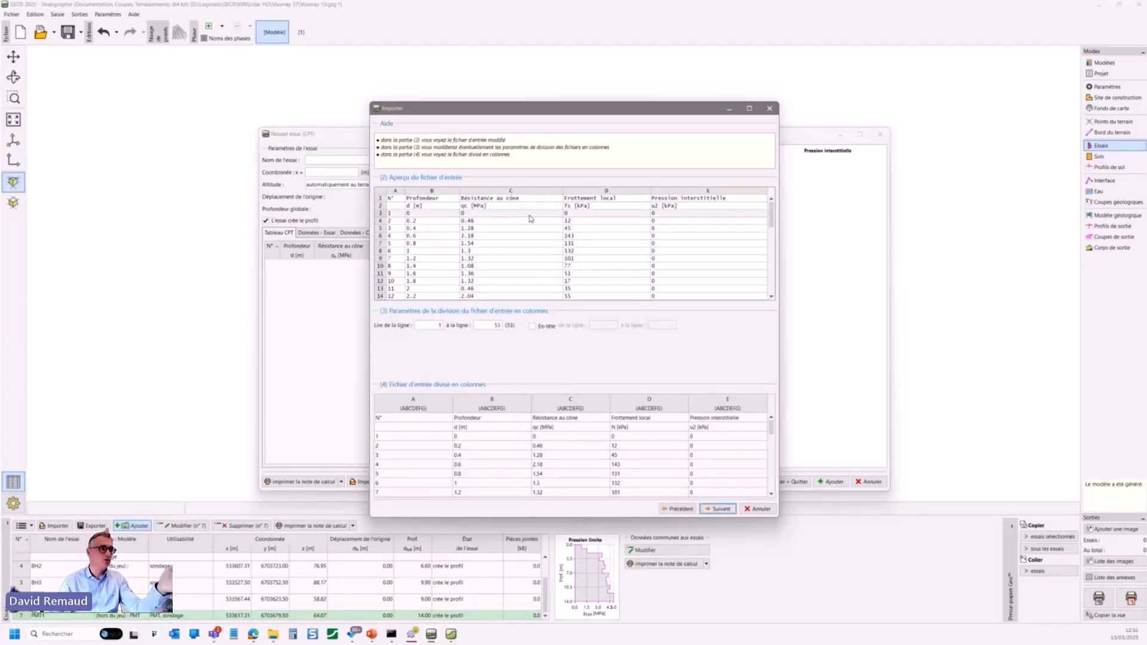
pyautogui.click(719, 508)
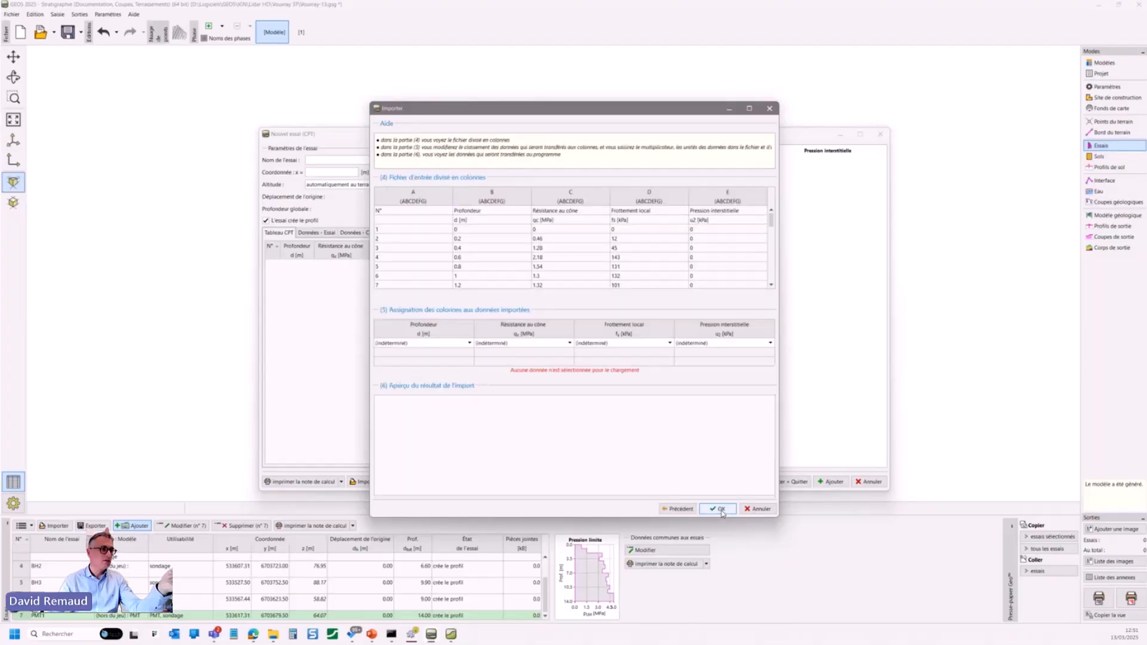
pyautogui.click(444, 344)
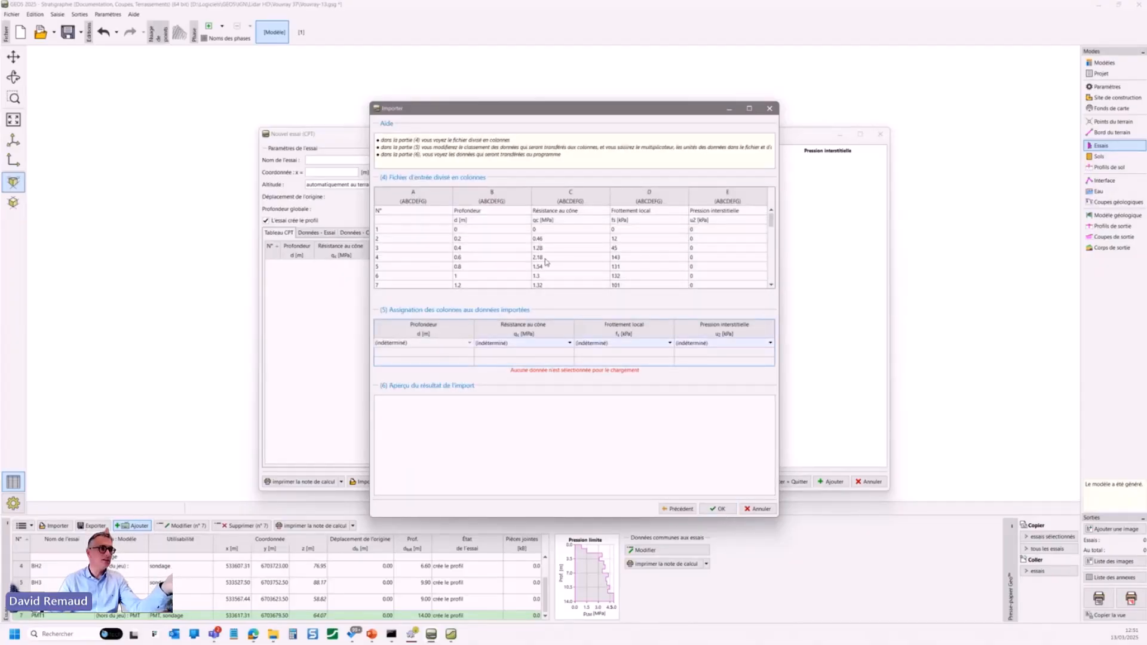
pyautogui.click(678, 508)
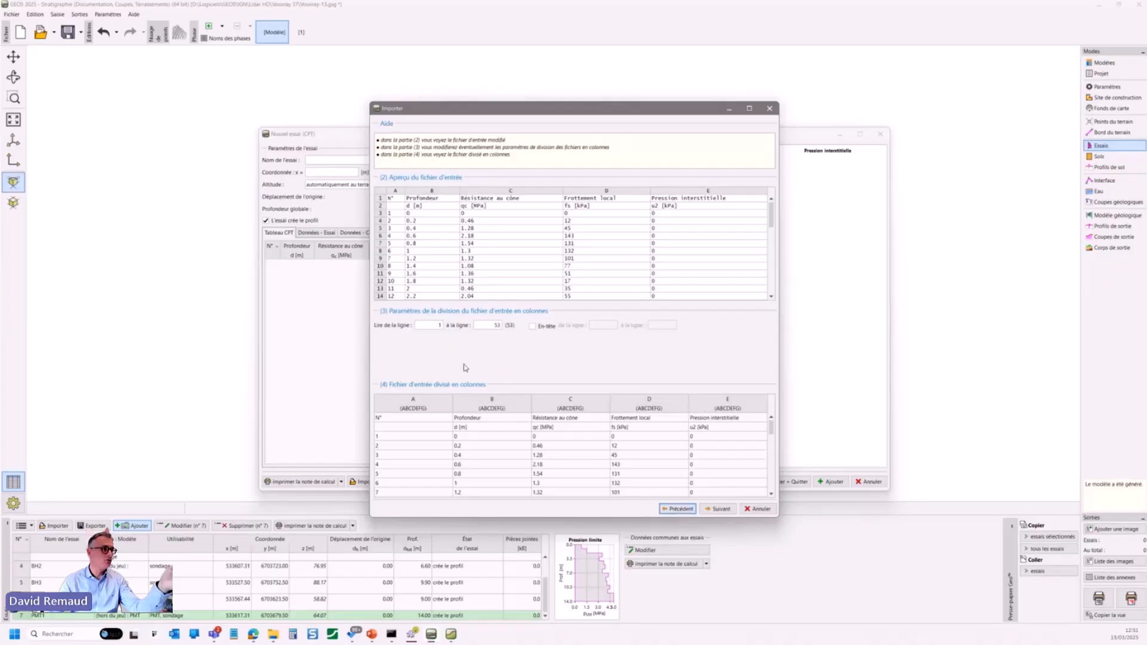
# Read the data from row 3, enable a header covering rows 1 to 2, and proceed to the column assignment.
pyautogui.click(434, 326)
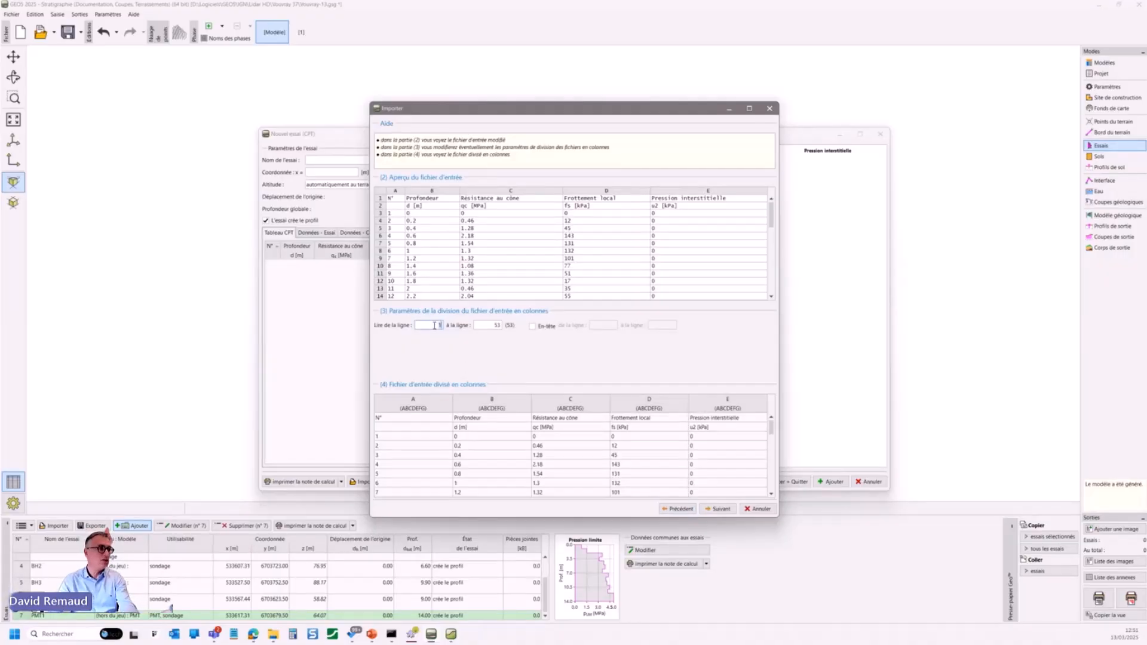
pyautogui.press('BackSpace')
pyautogui.write('3')
pyautogui.click(533, 326)
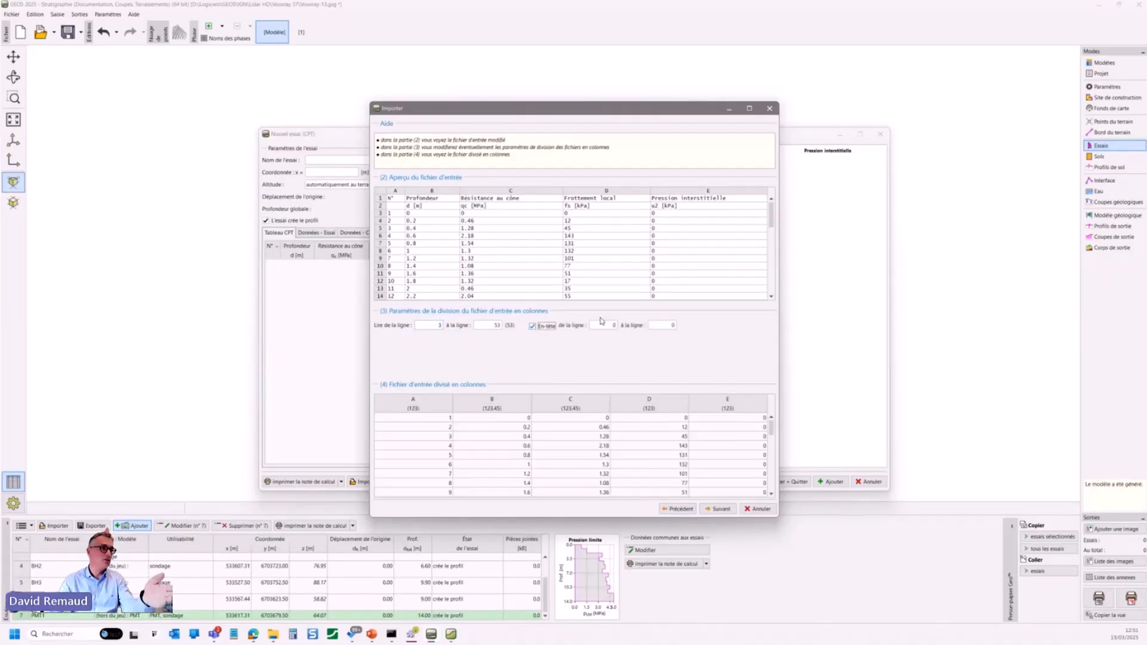
pyautogui.click(602, 323)
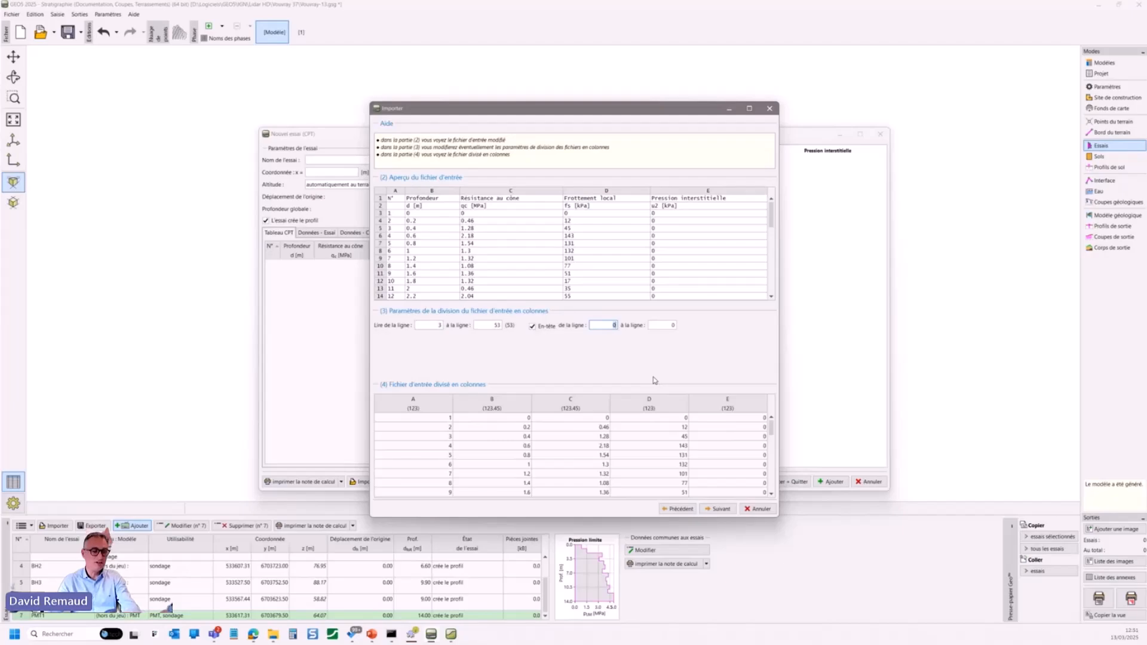
pyautogui.write('1')
pyautogui.press('Tab')
pyautogui.write('1')
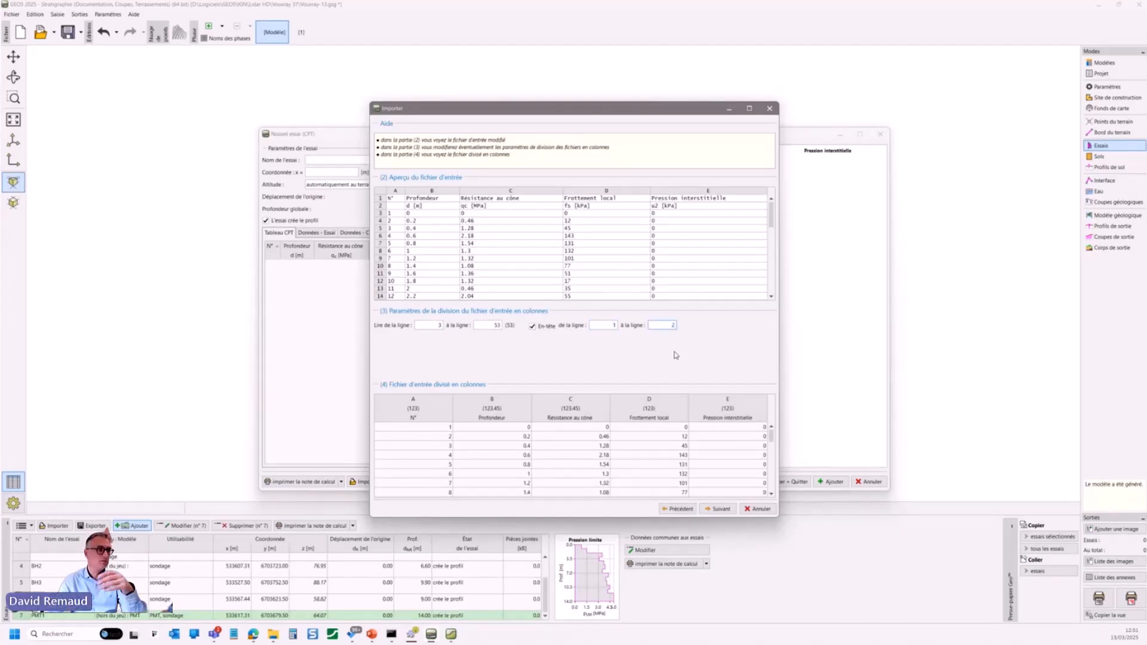
pyautogui.click(721, 509)
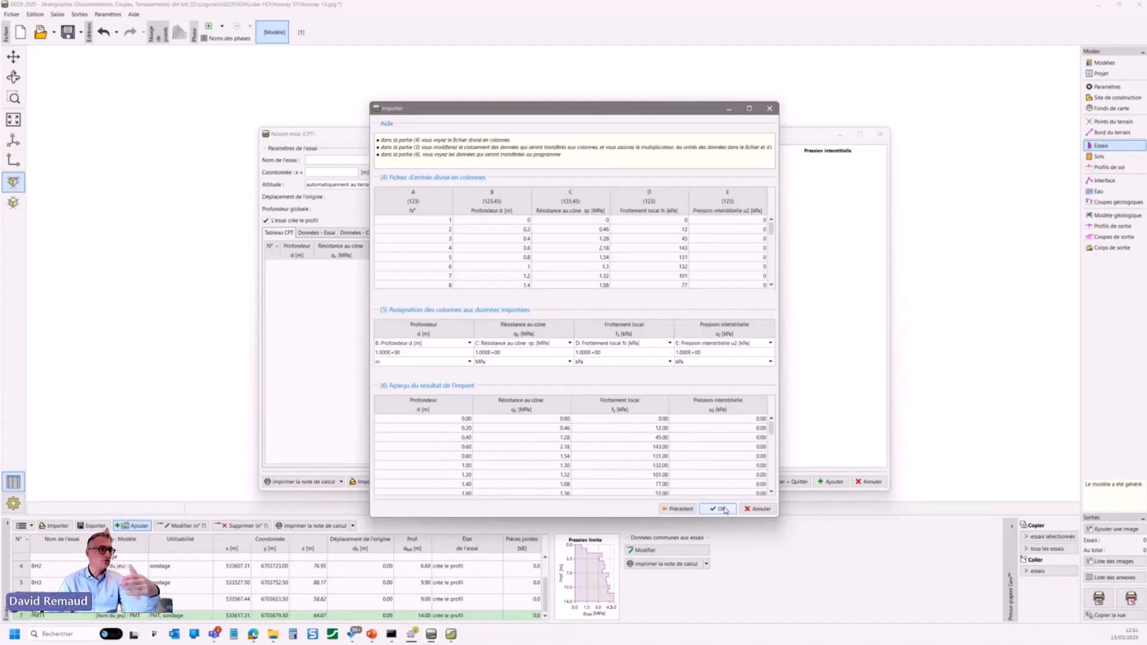
# Try D: Frottement local fs [kPa] as the depth column of the CPT import and reassign B: Profondeur d [m].
pyautogui.click(470, 343)
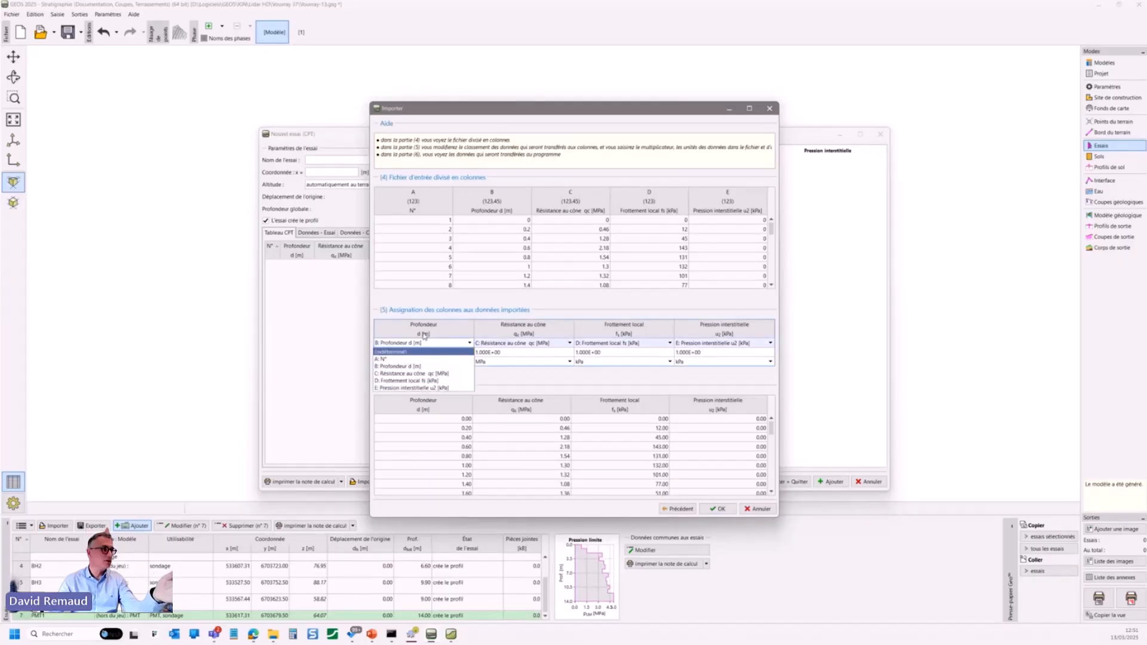
pyautogui.click(450, 341)
pyautogui.click(467, 346)
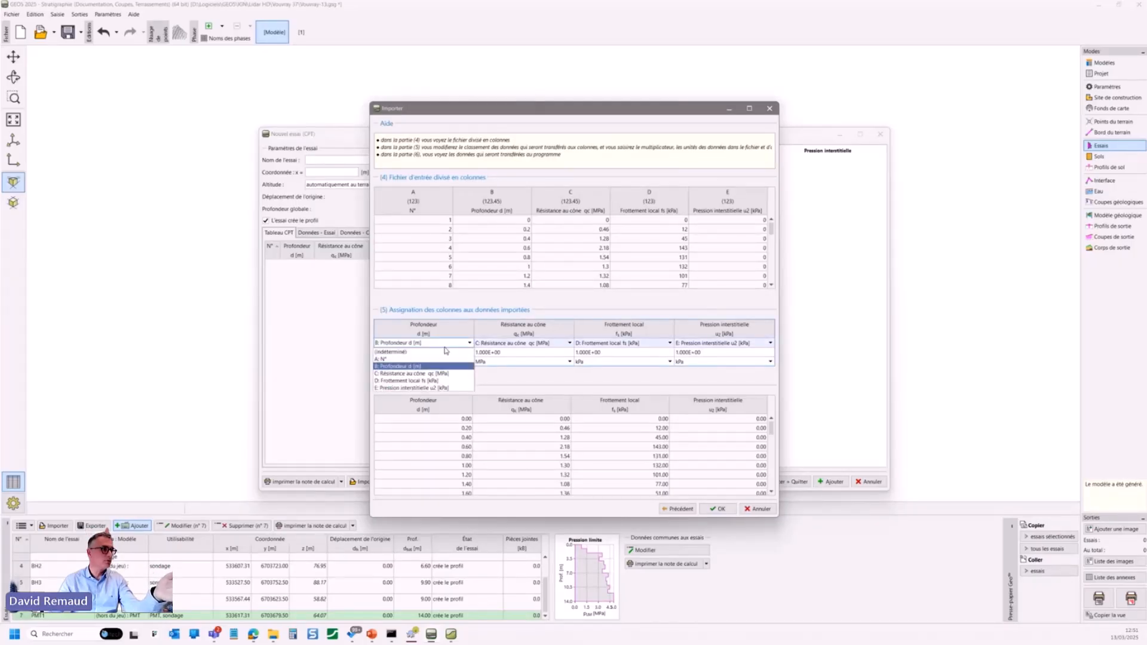
pyautogui.click(445, 381)
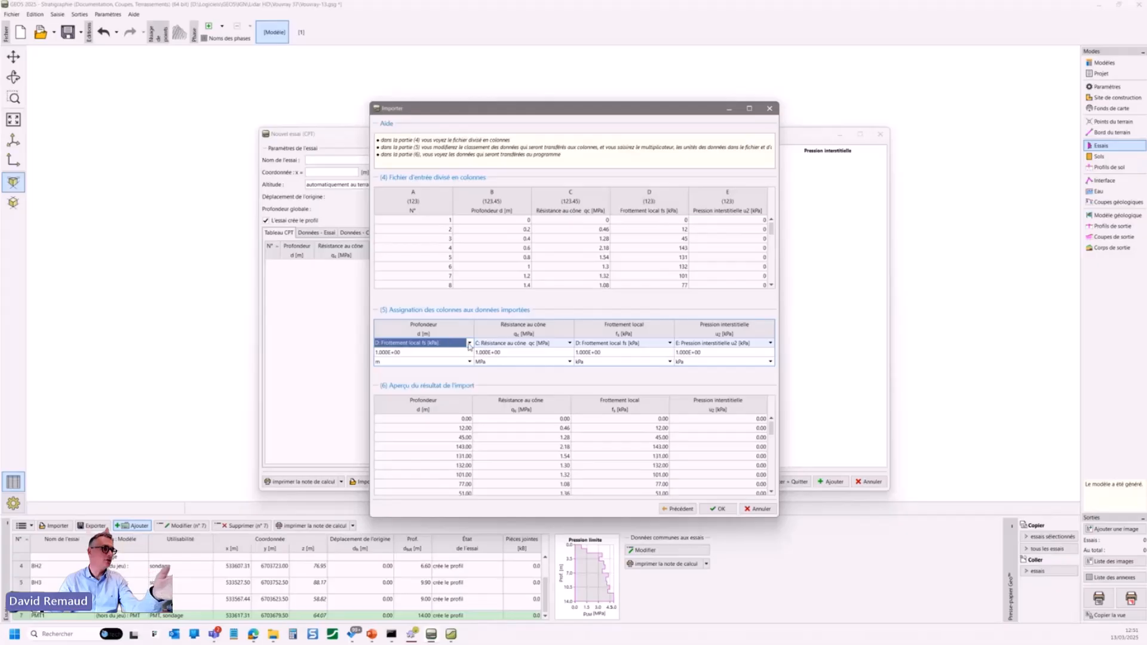
pyautogui.click(470, 343)
pyautogui.click(435, 367)
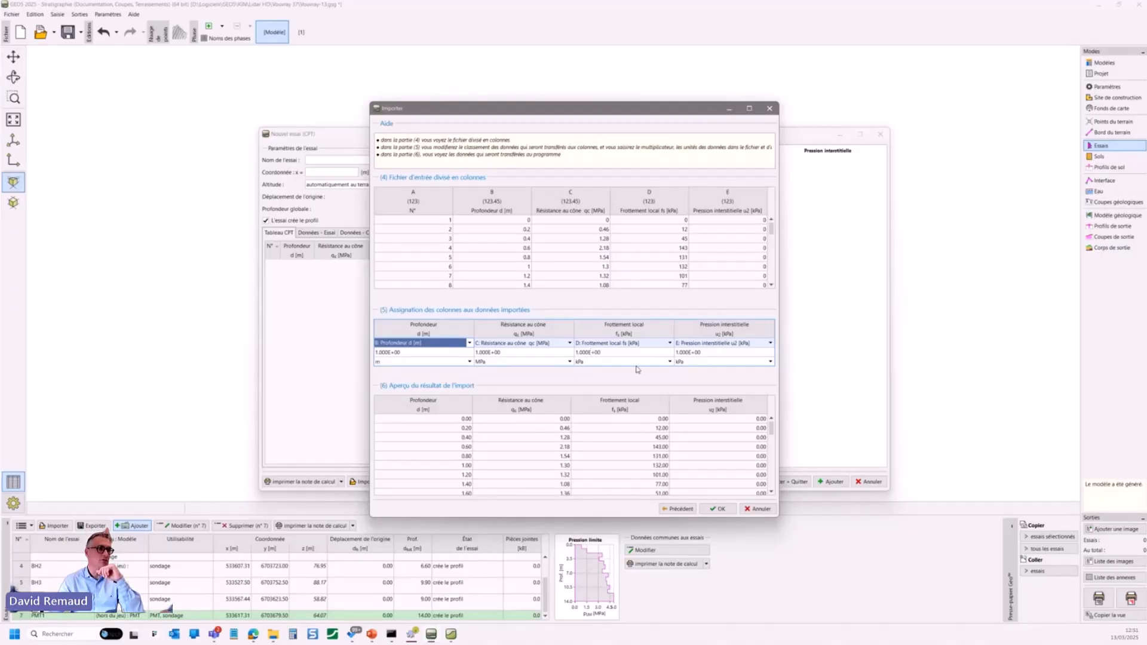
# Cancel the CPT data import and close the new CPT test without adding it.
pyautogui.click(767, 510)
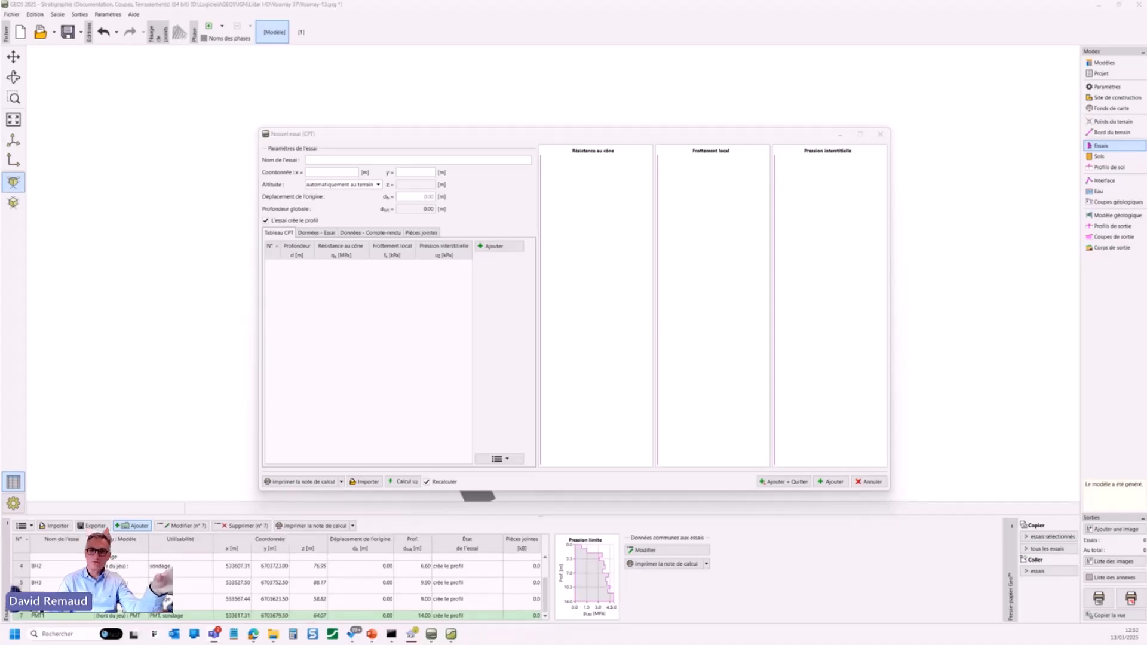
pyautogui.click(870, 481)
pyautogui.click(633, 333)
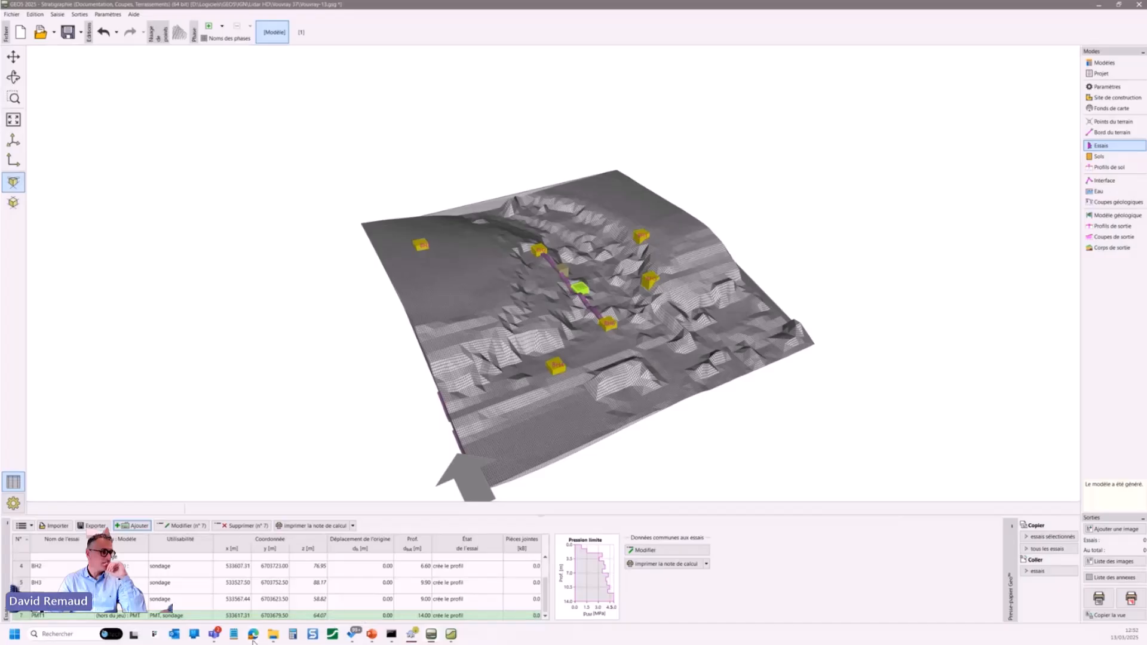
# Switch to the Edge browser, open finesoftware.fr in a new tab and go to the Manuels d'ingénieur page.
pyautogui.moveTo(254, 638)
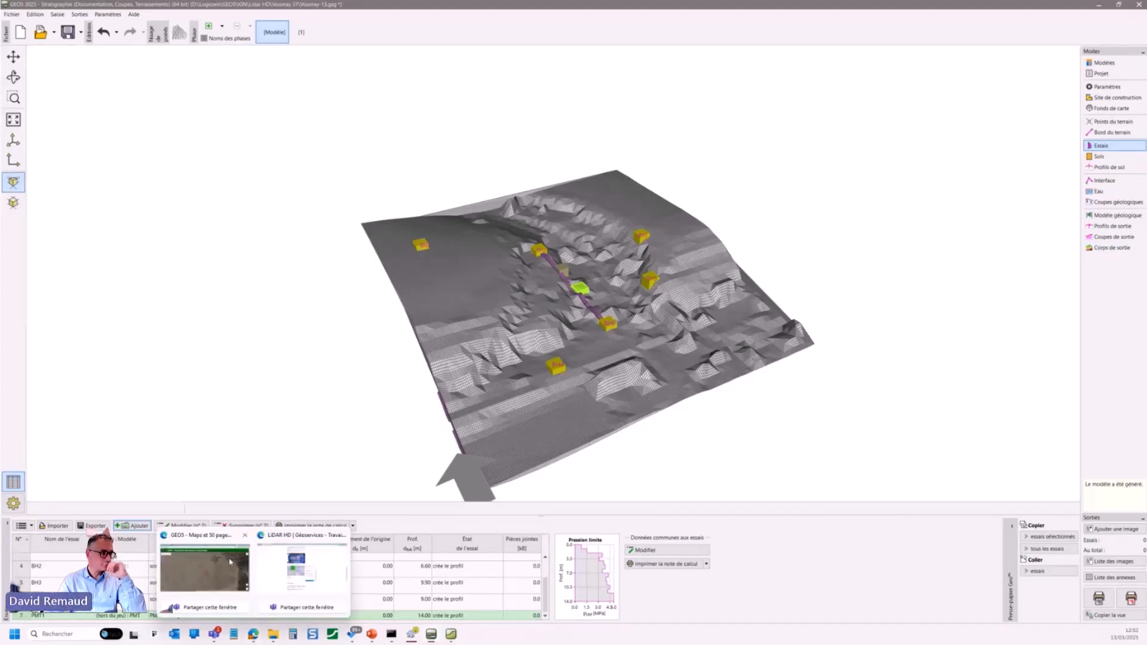
pyautogui.click(302, 568)
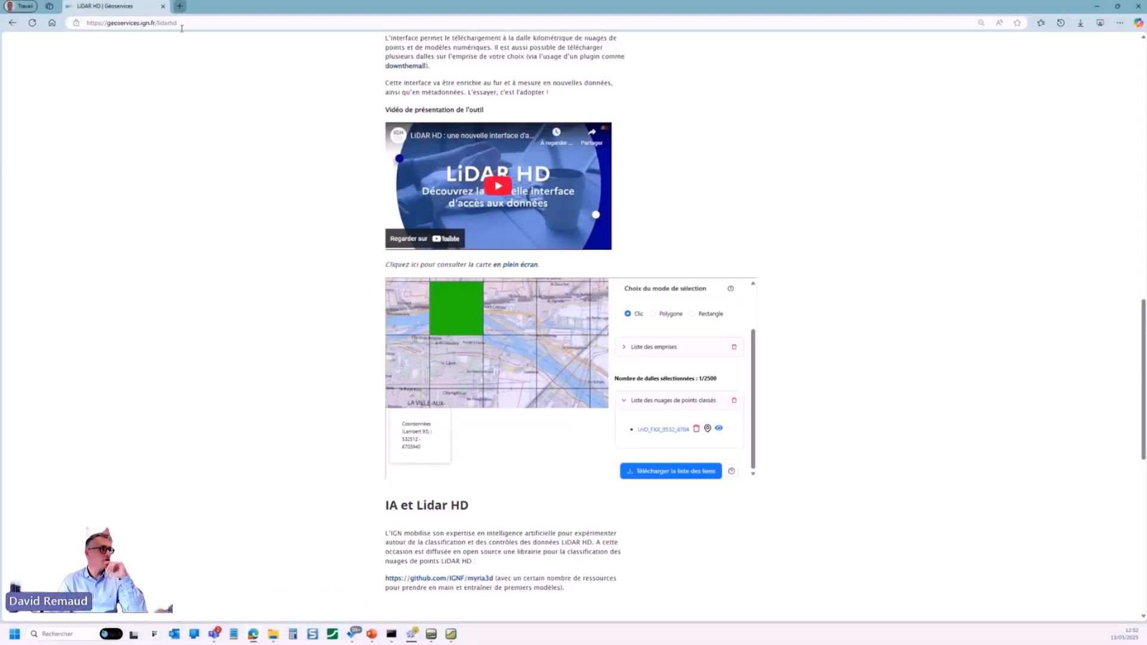
pyautogui.click(179, 7)
pyautogui.click(182, 22)
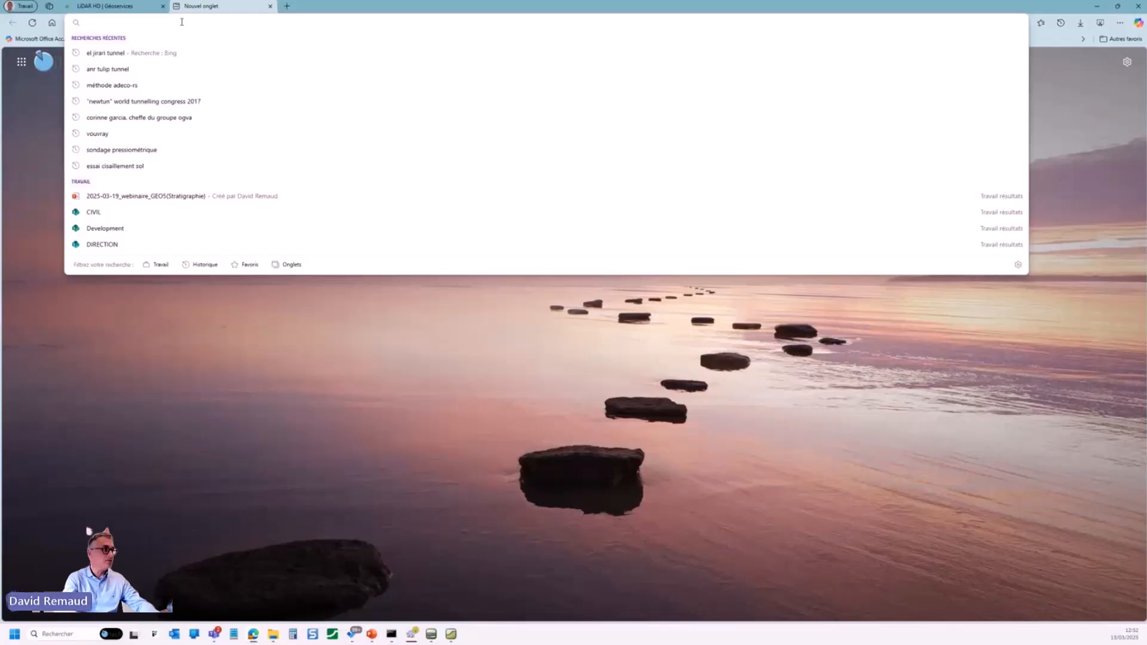
pyautogui.write('fine')
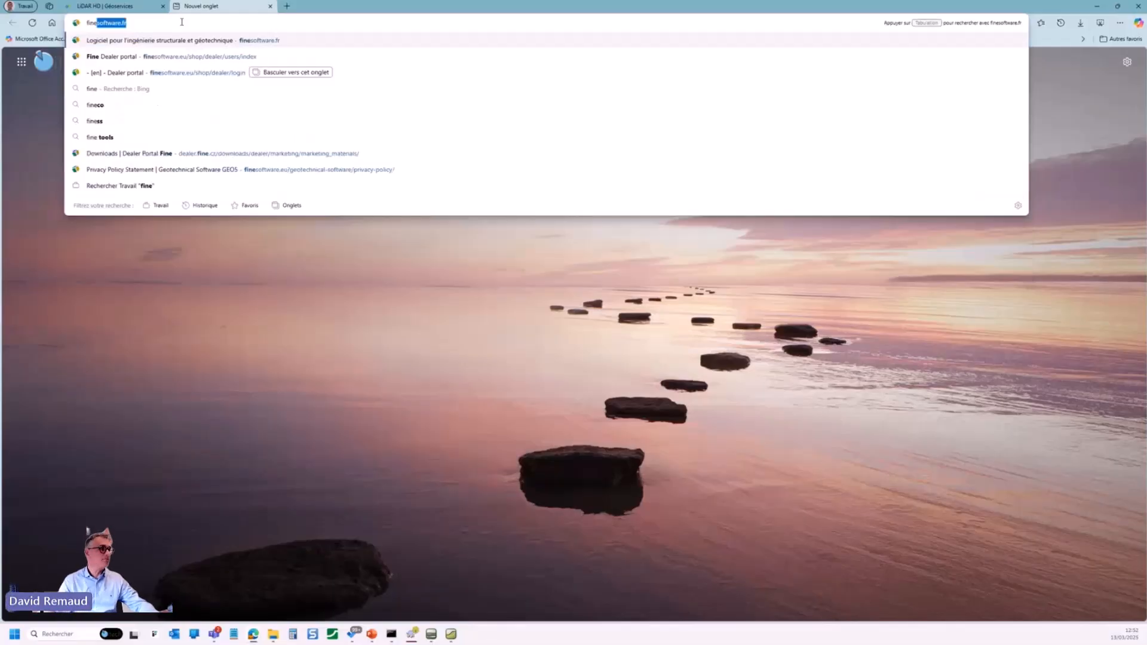
pyautogui.click(107, 40)
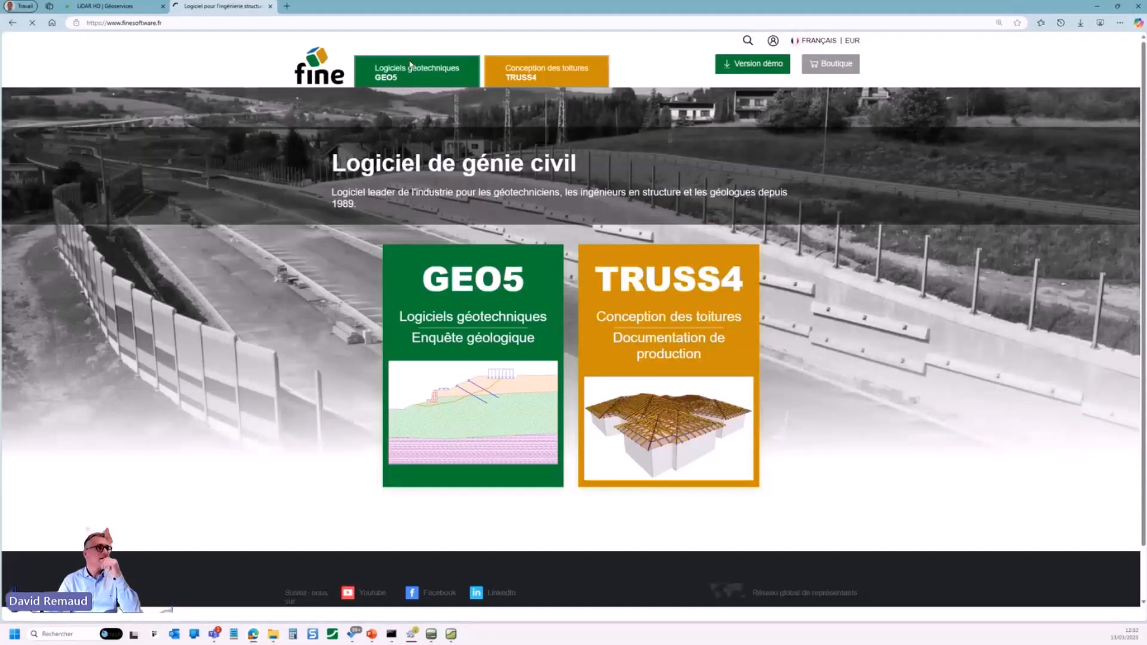
pyautogui.moveTo(511, 111)
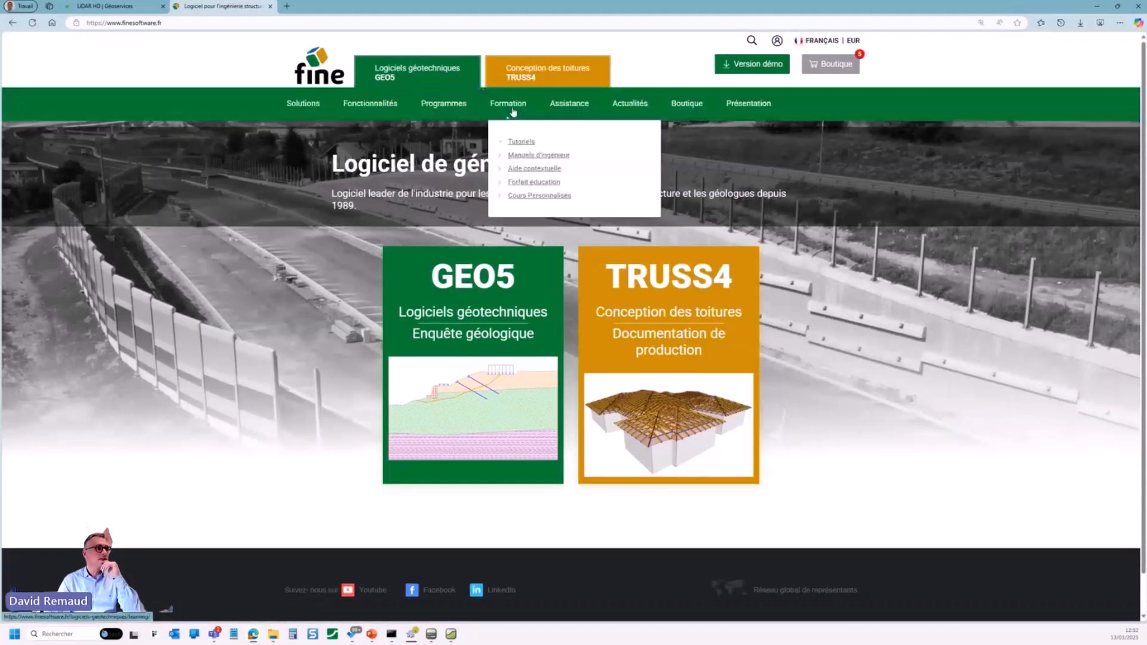
pyautogui.click(534, 156)
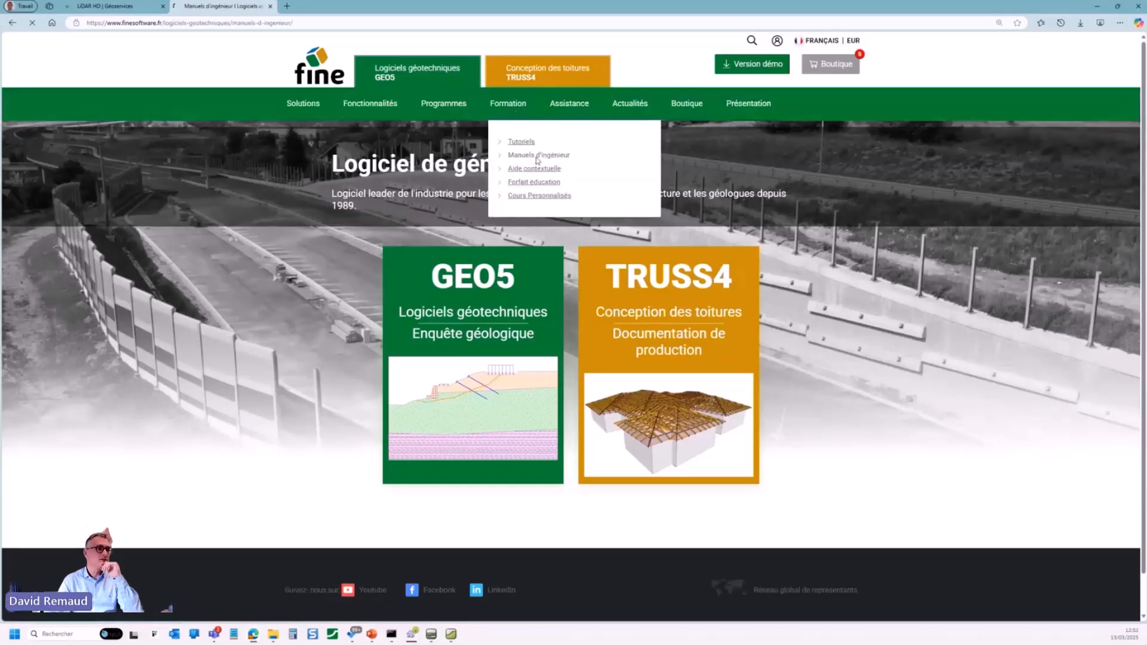
# Filter the manuals by the program Stratigraphie – Logs and request the download of "Stratigraphie: Création d'un modèle défini par l'utilisateur".
pyautogui.scroll(-2, 861, 376)
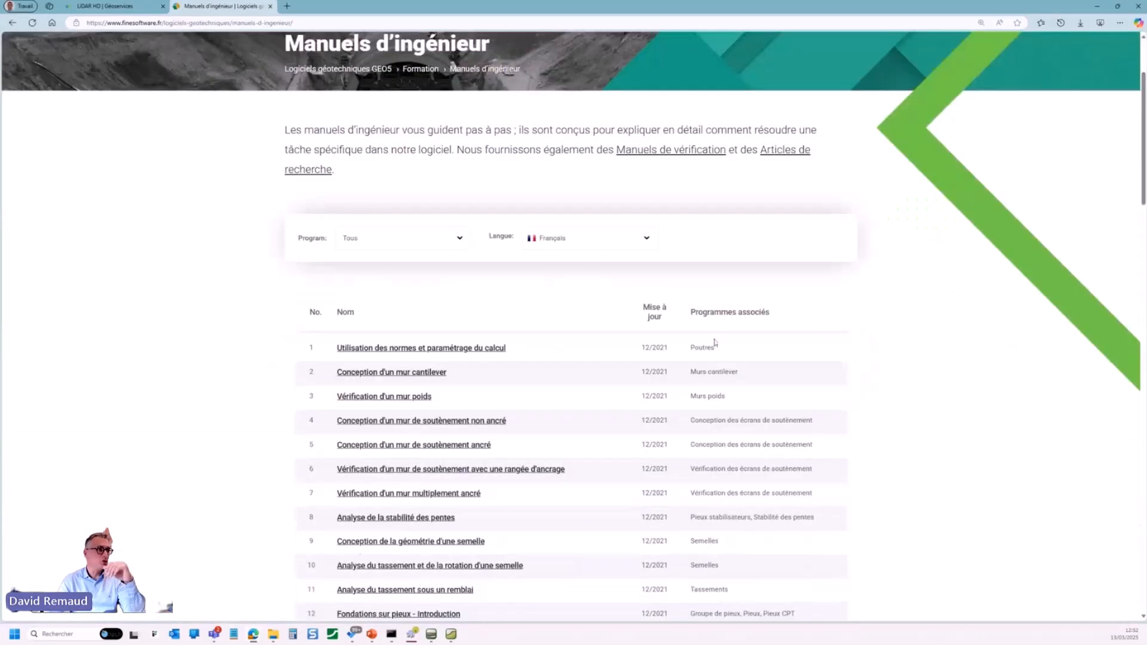
pyautogui.click(443, 240)
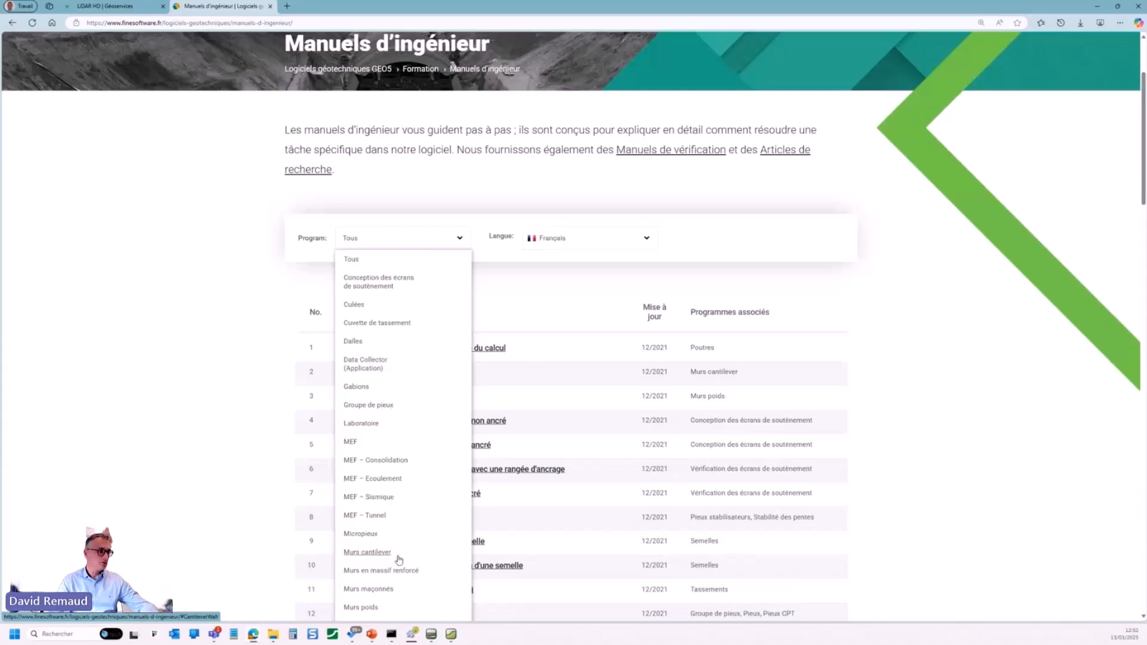
pyautogui.scroll(-2, 397, 561)
pyautogui.scroll(-4, 396, 569)
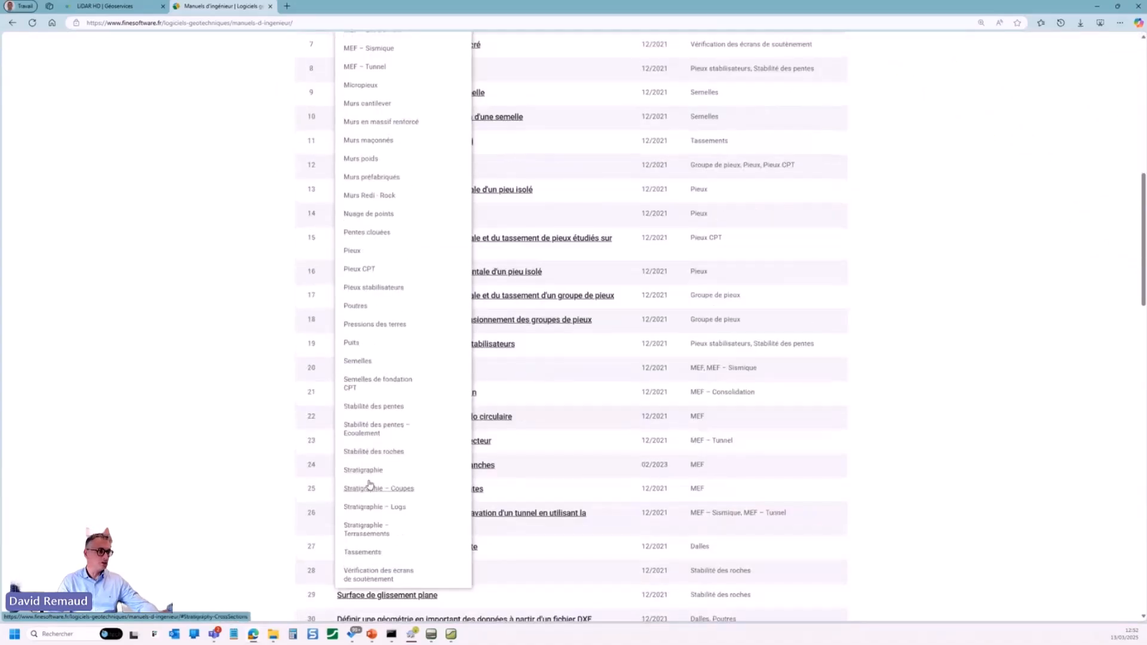
pyautogui.click(383, 508)
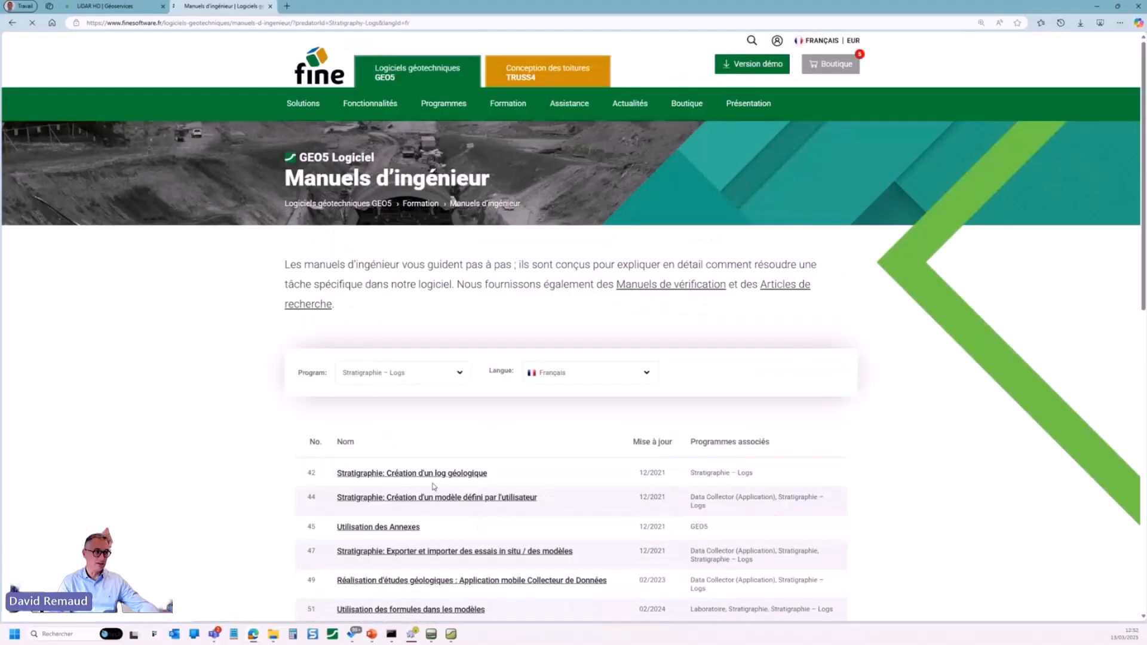
pyautogui.scroll(-2, 809, 423)
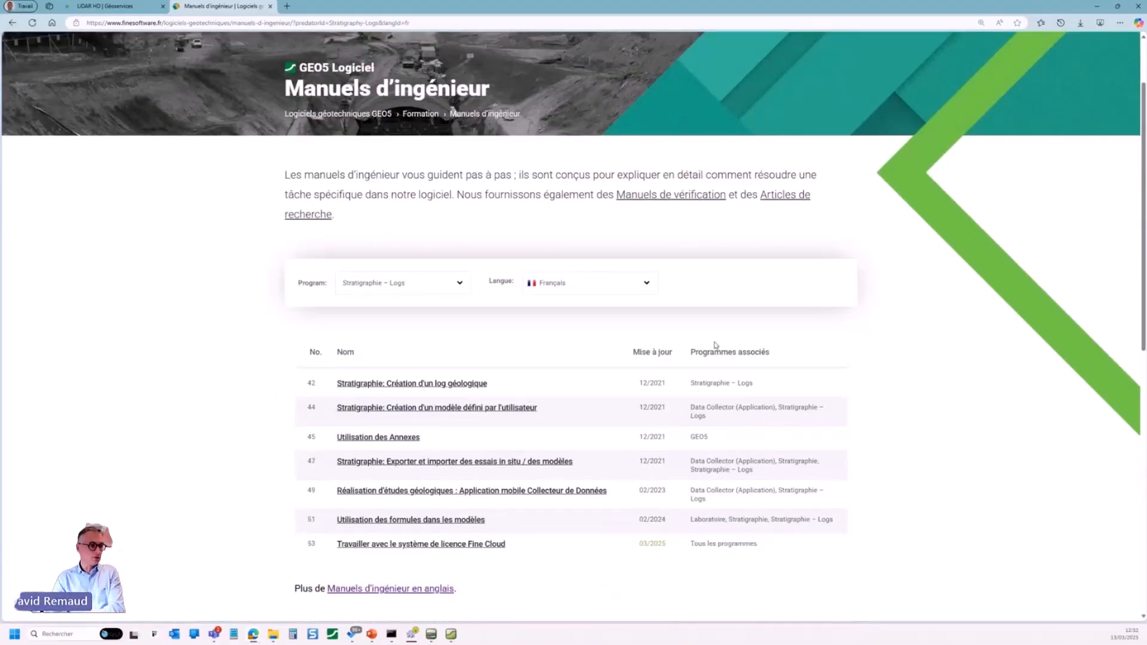
pyautogui.click(440, 410)
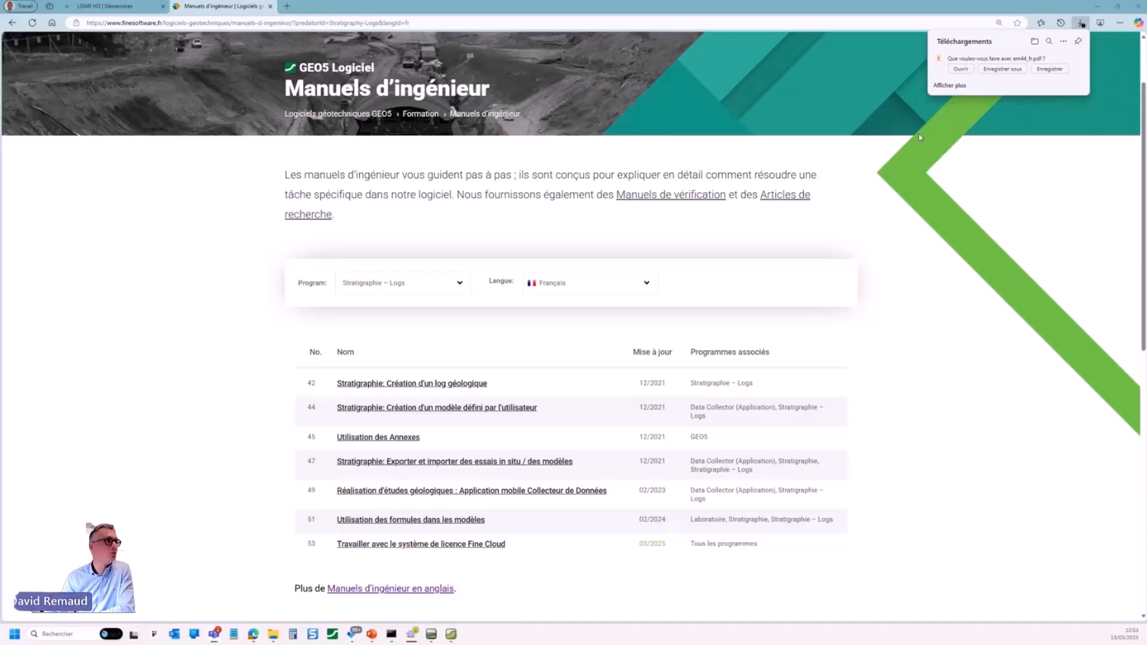
# Switch back to GEO5 Stratigraphie, review the PMT1 test's test data and soil layers, and close it without saving modifications.
pyautogui.click(431, 634)
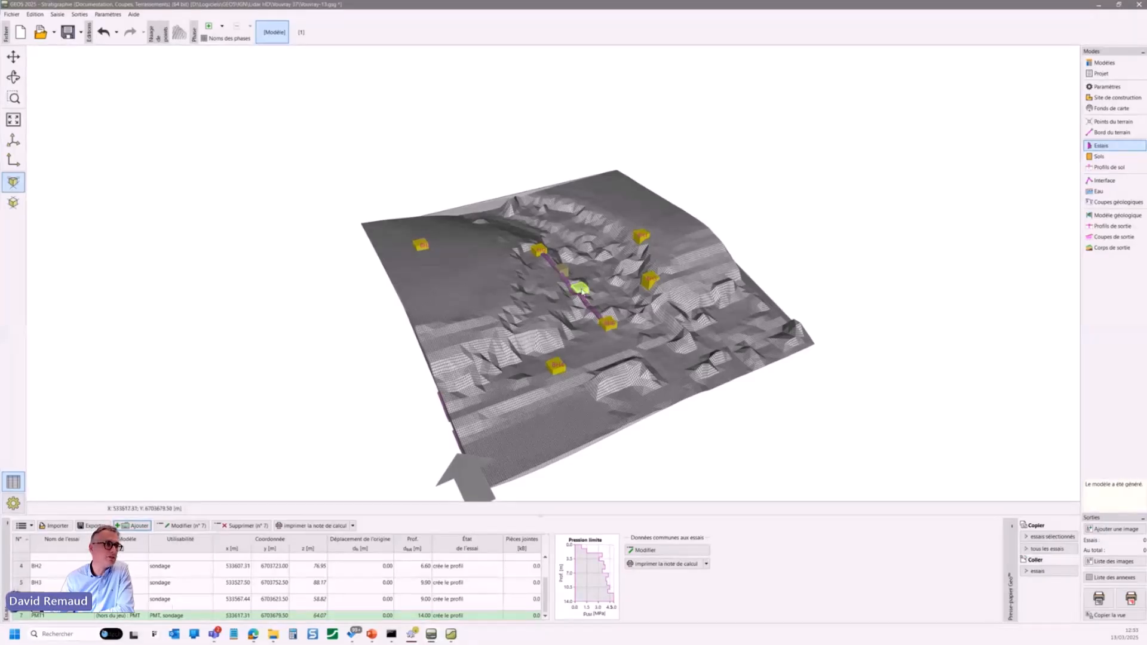
pyautogui.doubleClick(581, 291)
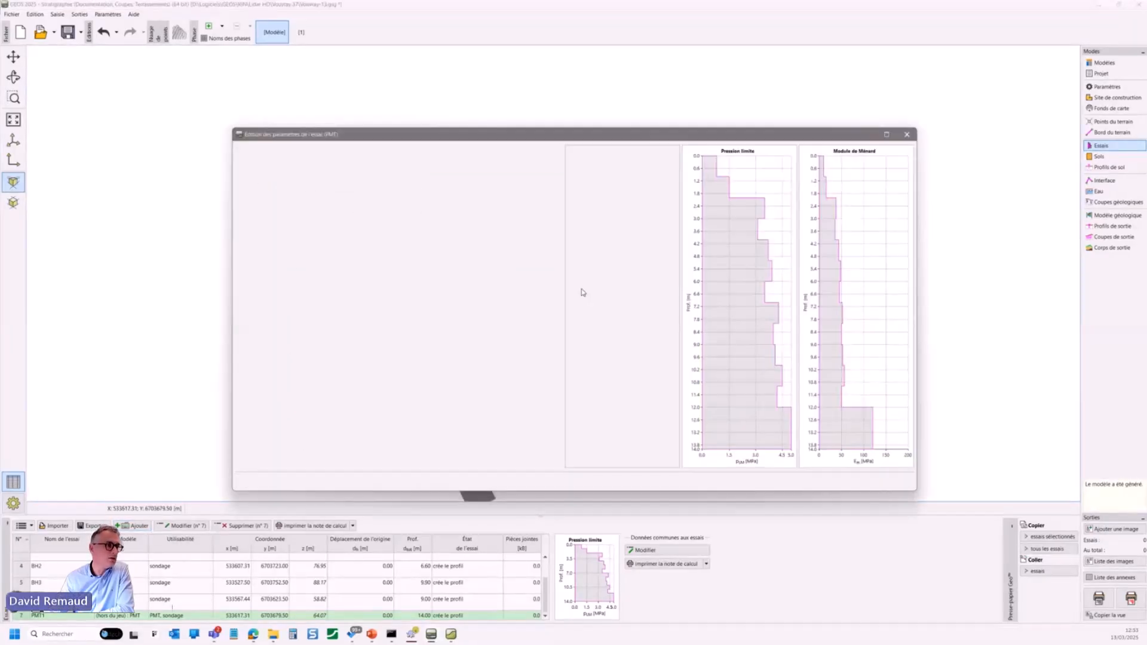
pyautogui.moveTo(563, 137); pyautogui.dragTo(401, 128)
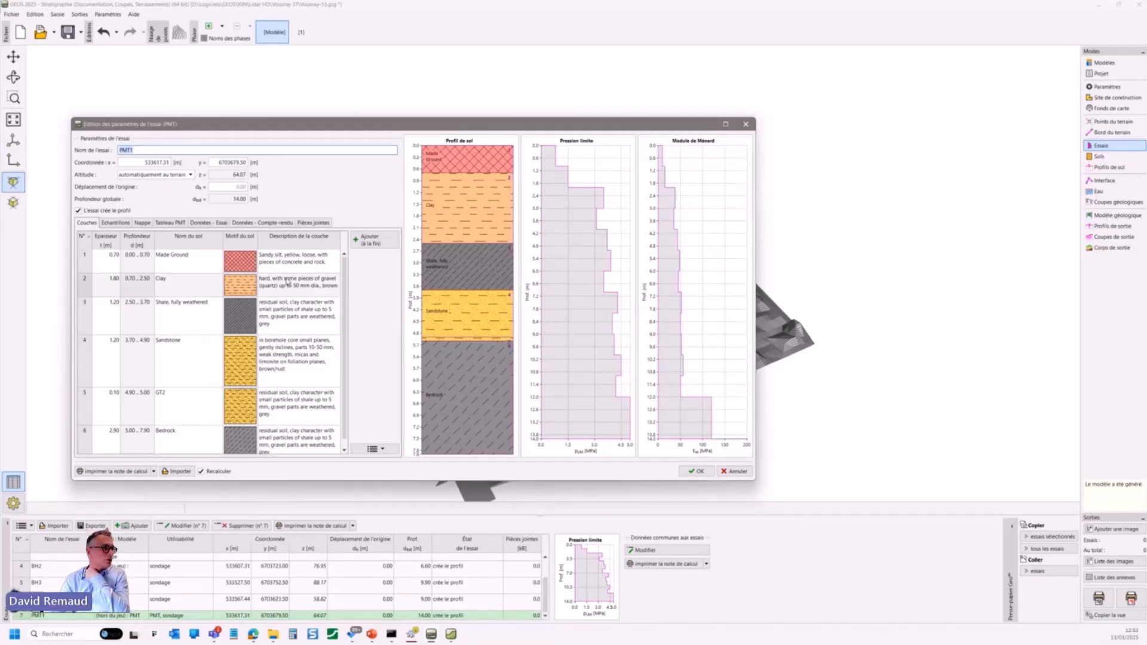
pyautogui.click(226, 223)
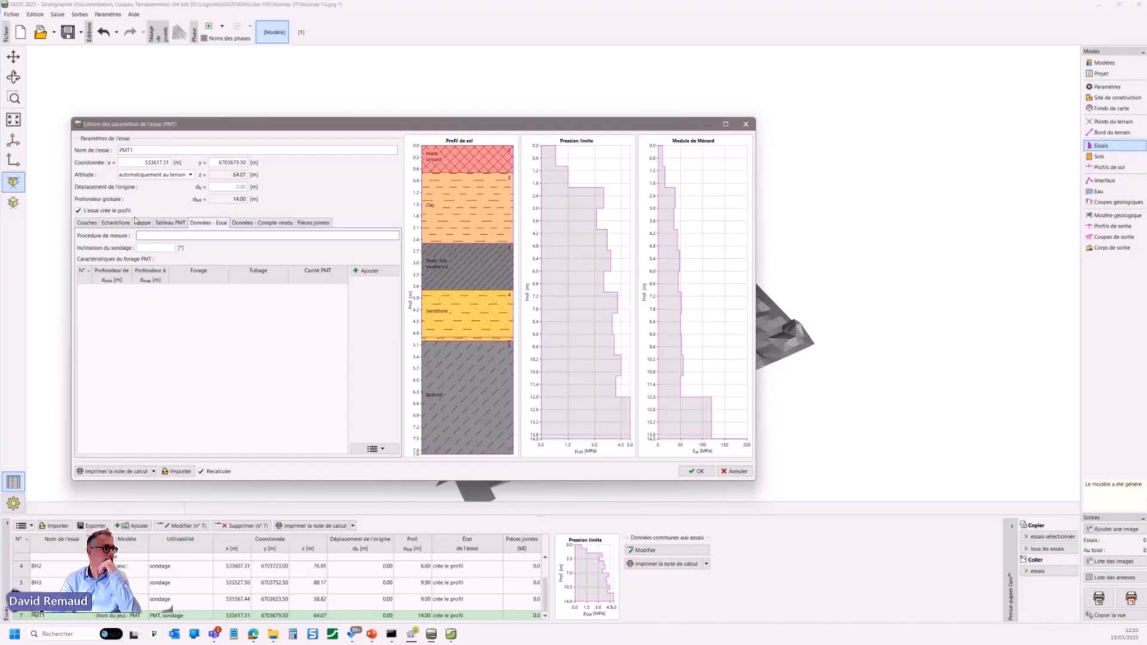
pyautogui.click(93, 225)
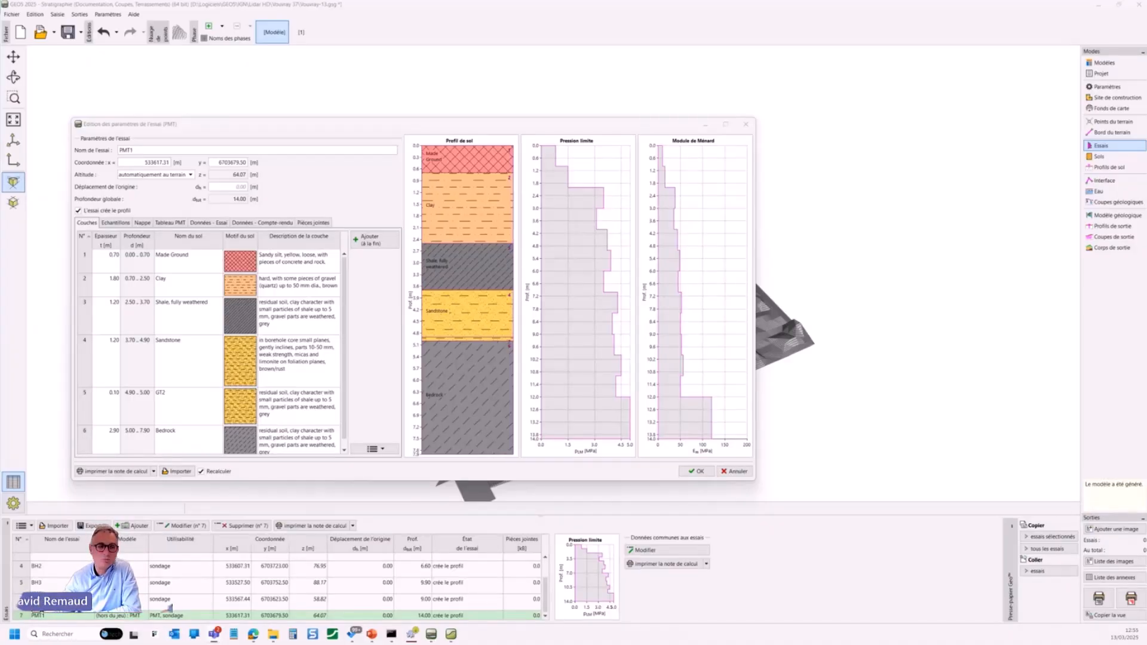
pyautogui.click(735, 471)
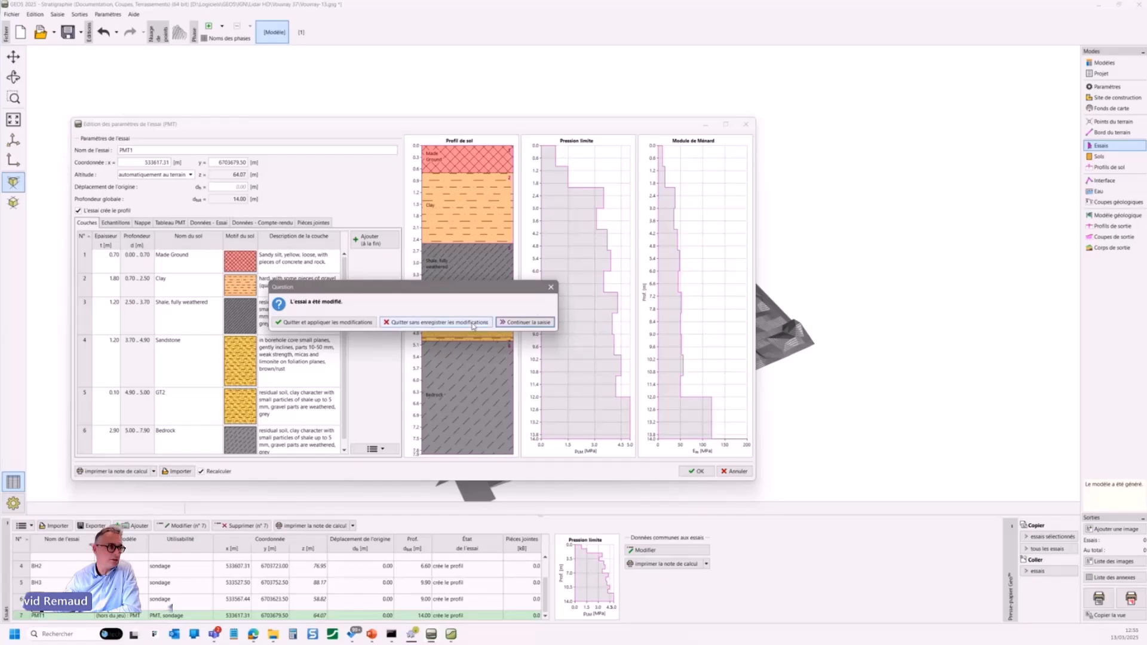
pyautogui.click(472, 323)
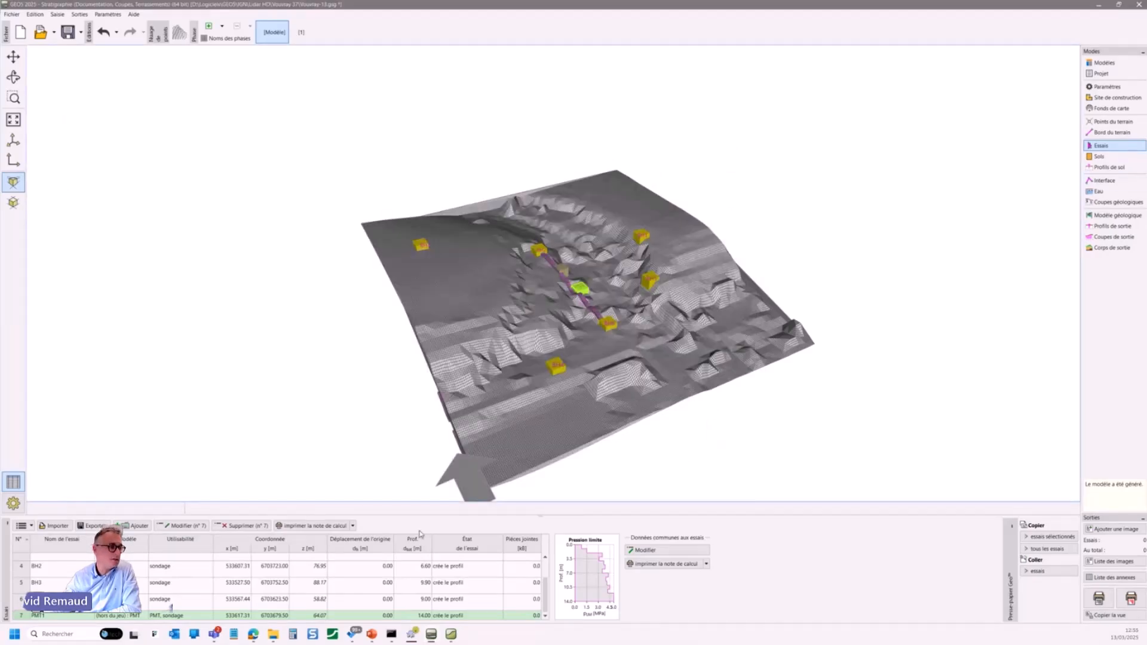
# Examine borehole BH5's layers and its interconnection with the master borehole in the geological model, and close it without changes.
pyautogui.click(1117, 216)
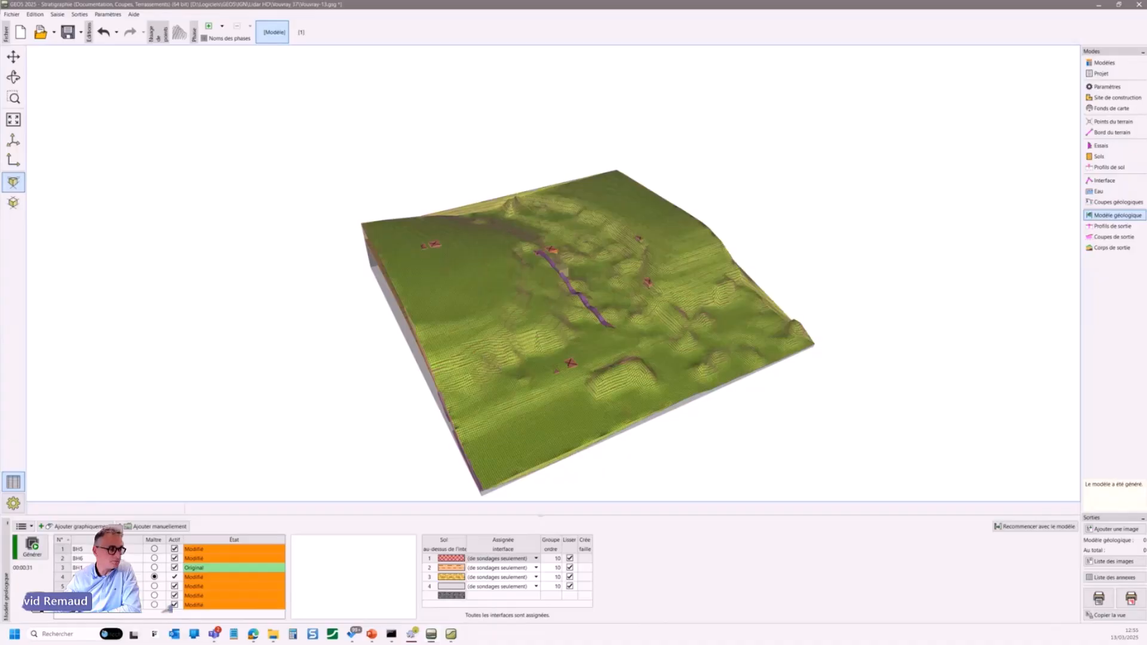
pyautogui.doubleClick(648, 283)
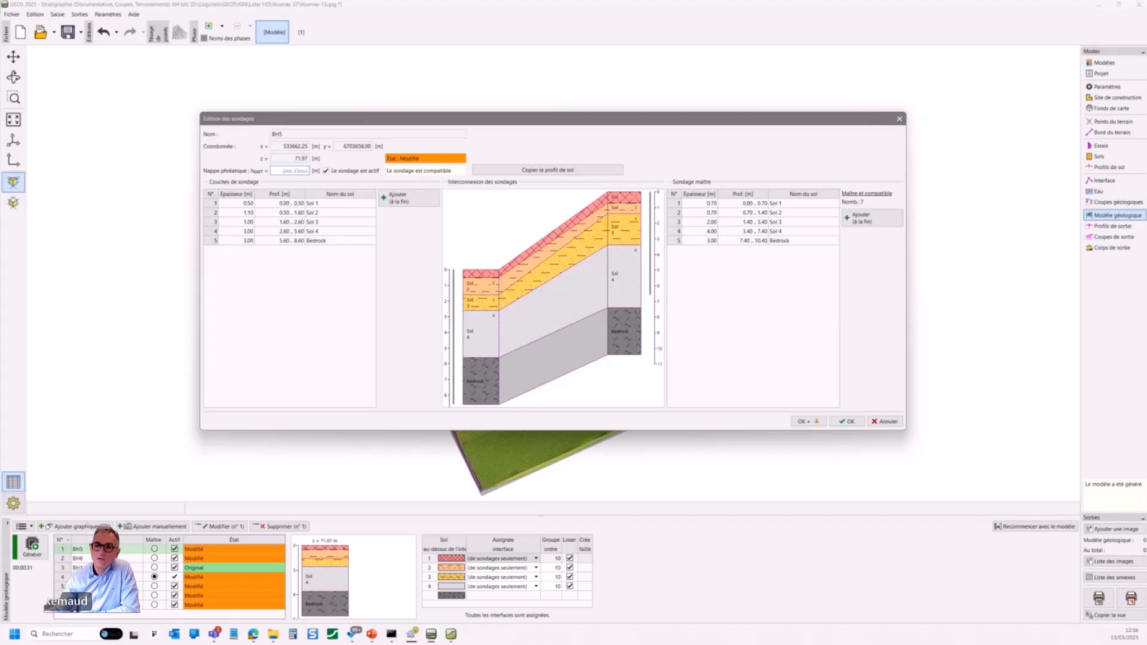
pyautogui.click(893, 420)
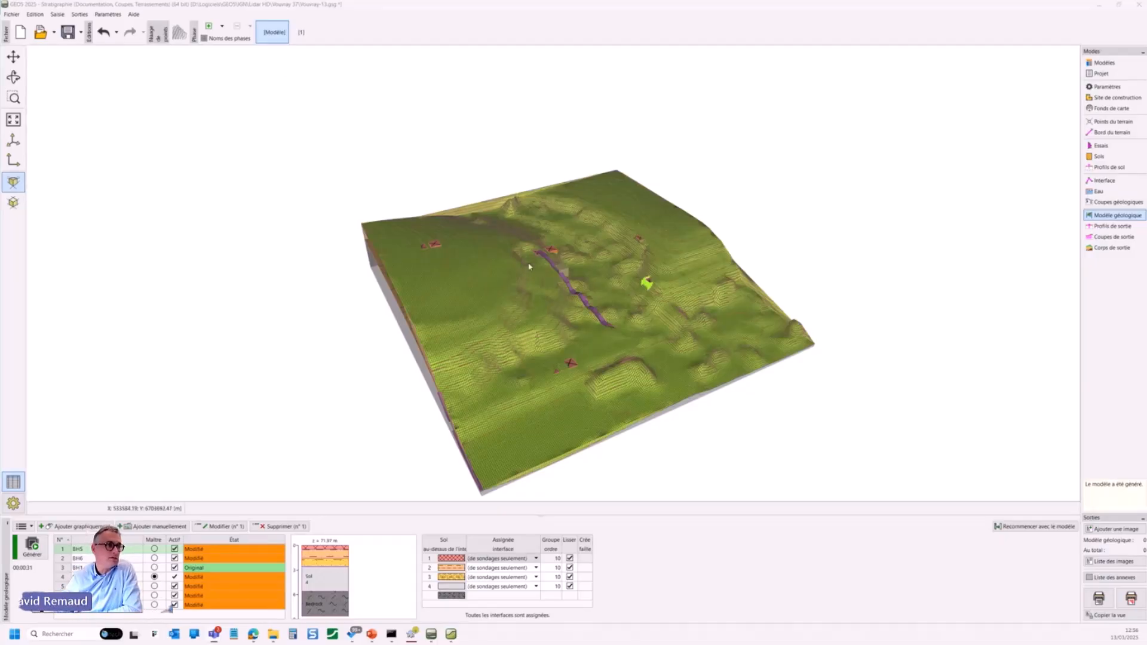
pyautogui.click(586, 303)
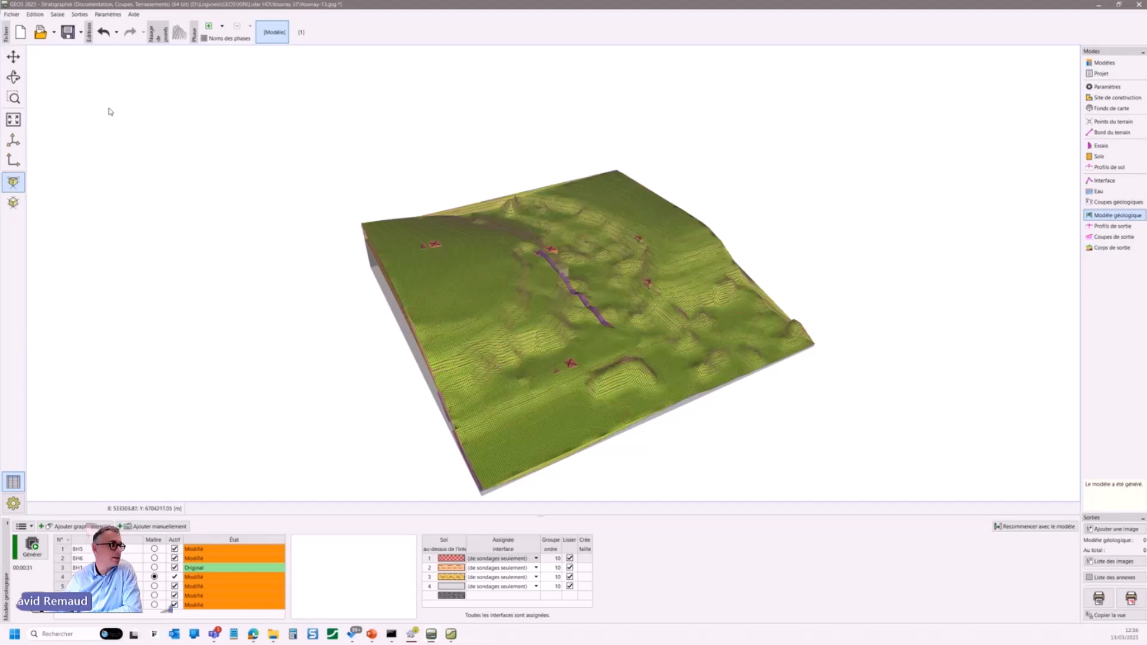
# Rotate and zoom the 3D geological model to examine the terrain along the section line from the front.
pyautogui.click(13, 77)
pyautogui.moveTo(646, 248); pyautogui.dragTo(582, 289)
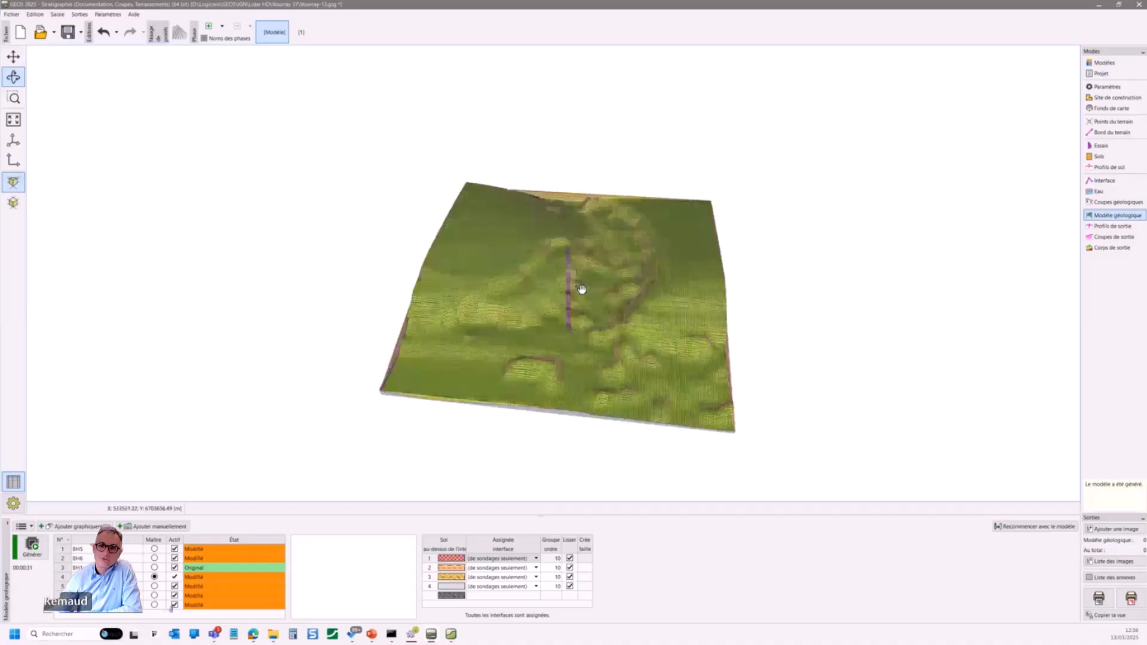
pyautogui.scroll(3, 581, 289)
pyautogui.moveTo(608, 352); pyautogui.dragTo(604, 307)
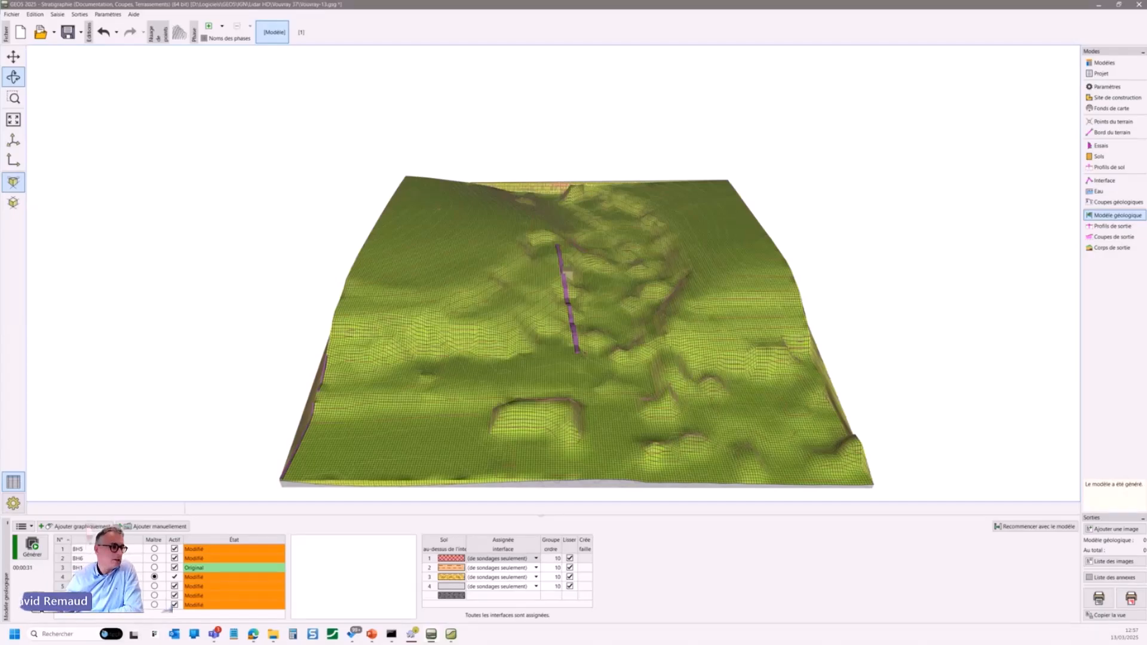
# Switch to the running PowerPoint slide show and go back two slides from the closing slide.
pyautogui.click(373, 634)
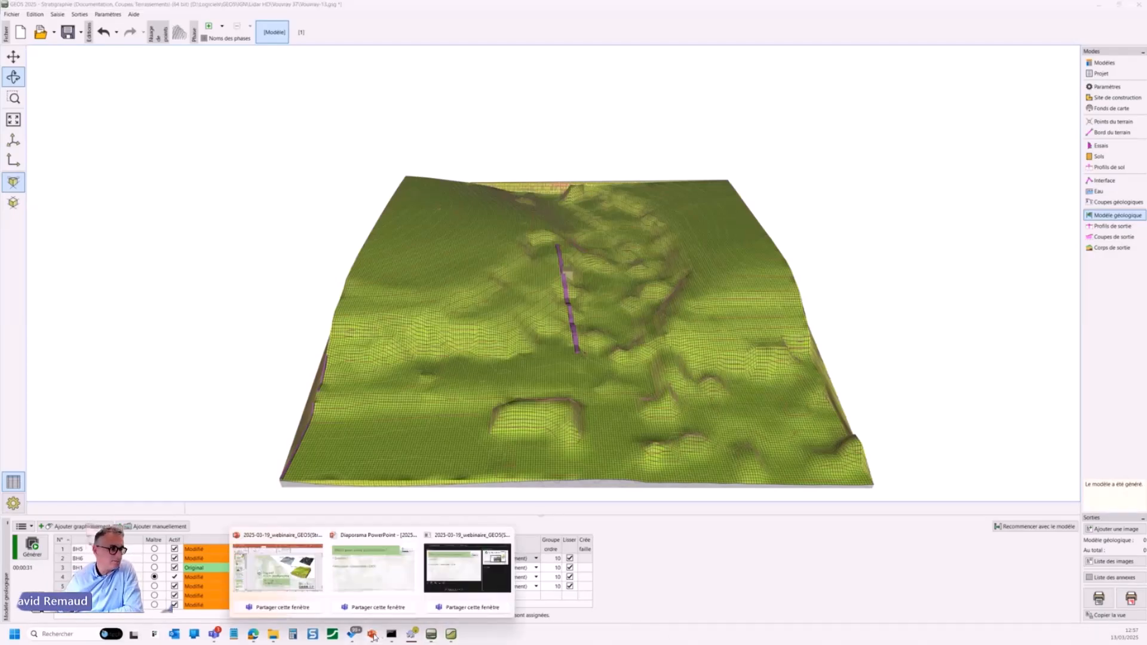
pyautogui.click(369, 577)
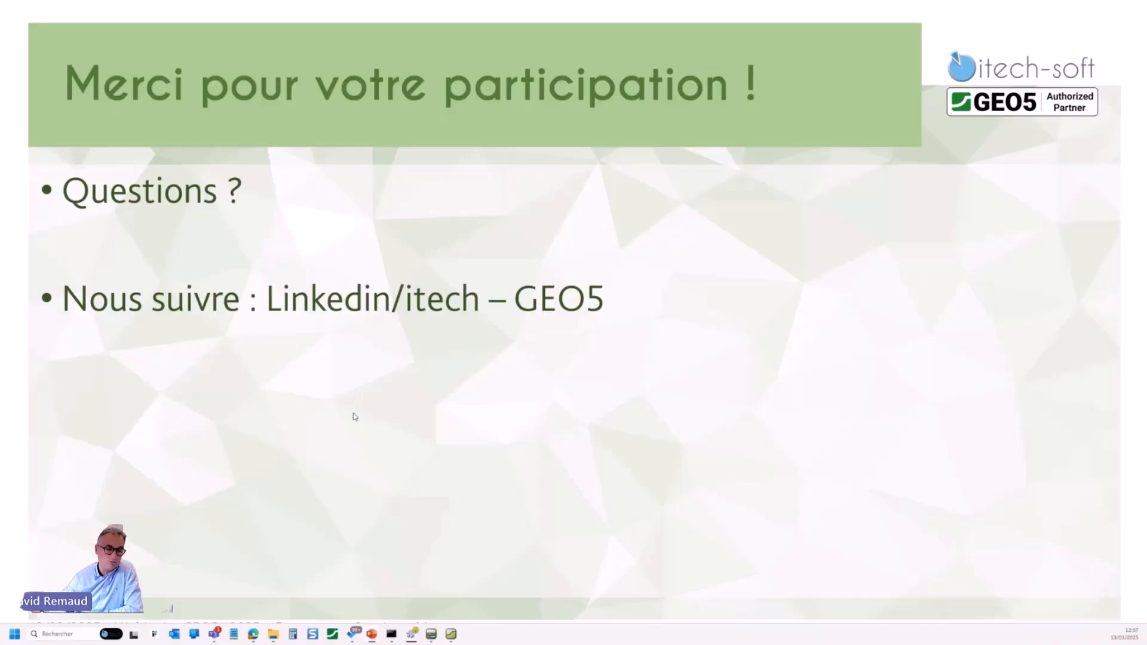
pyautogui.click(355, 417)
pyautogui.press('Left')
pyautogui.press('Left')
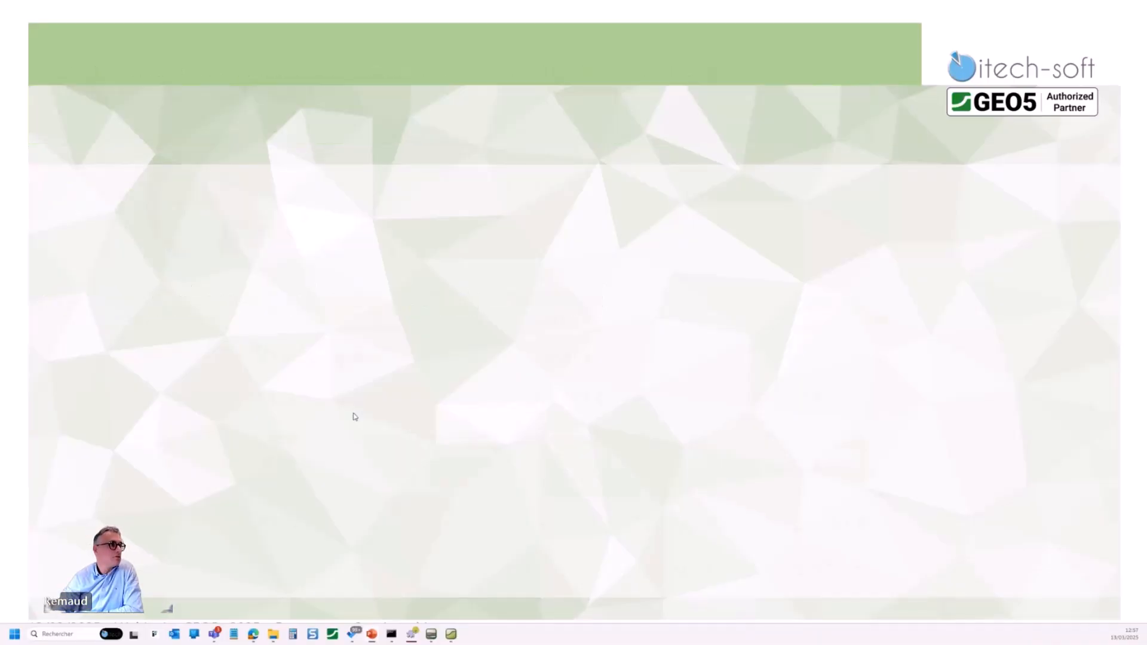